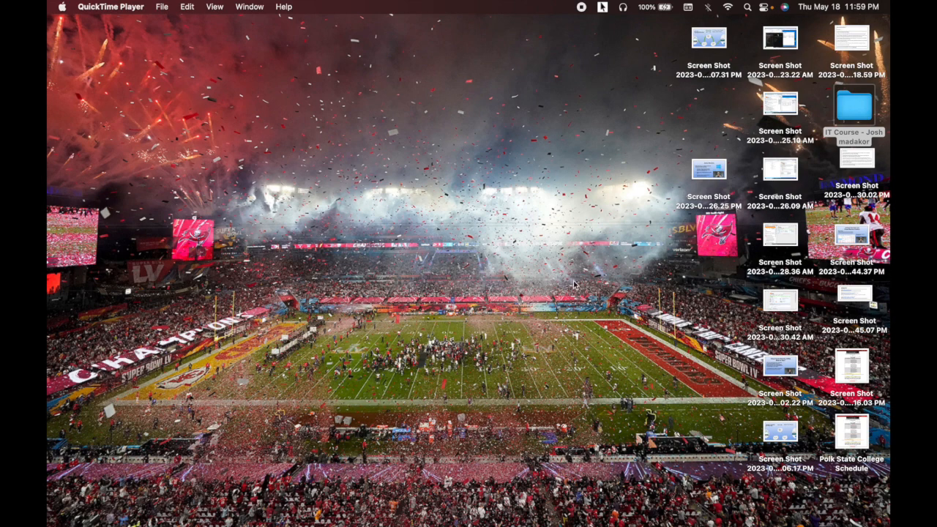
- Turn on the PointerPro click highlight and restore the minimized Chrome window showing the Azure portal
left_click(602, 9)
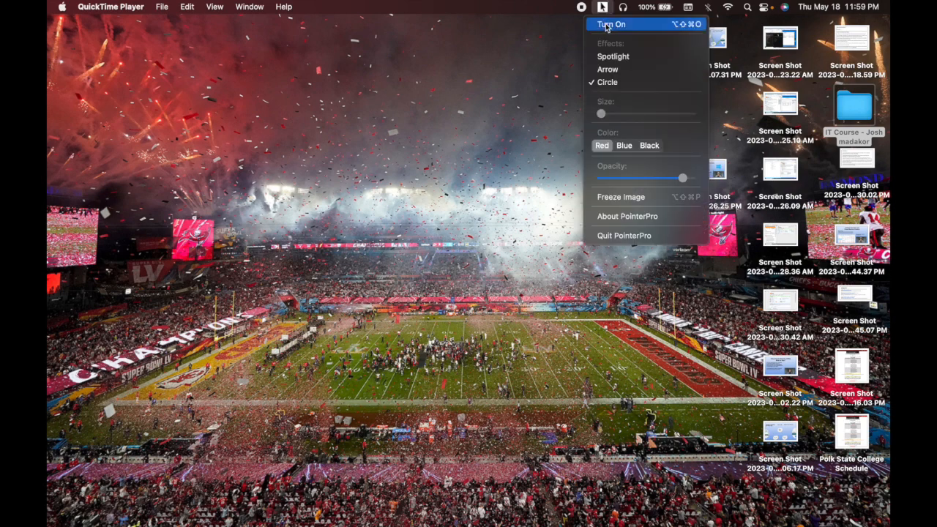
left_click(610, 24)
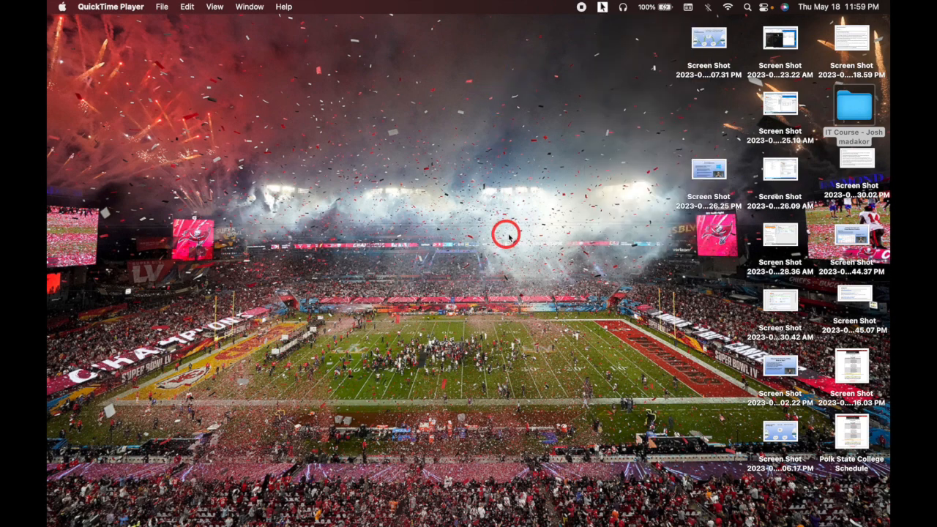
mouse_move(582, 521)
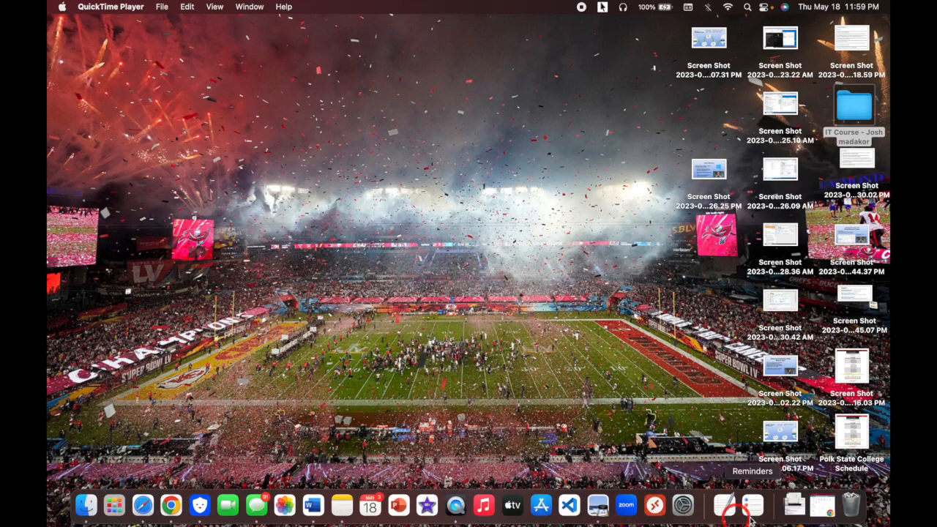
left_click(824, 511)
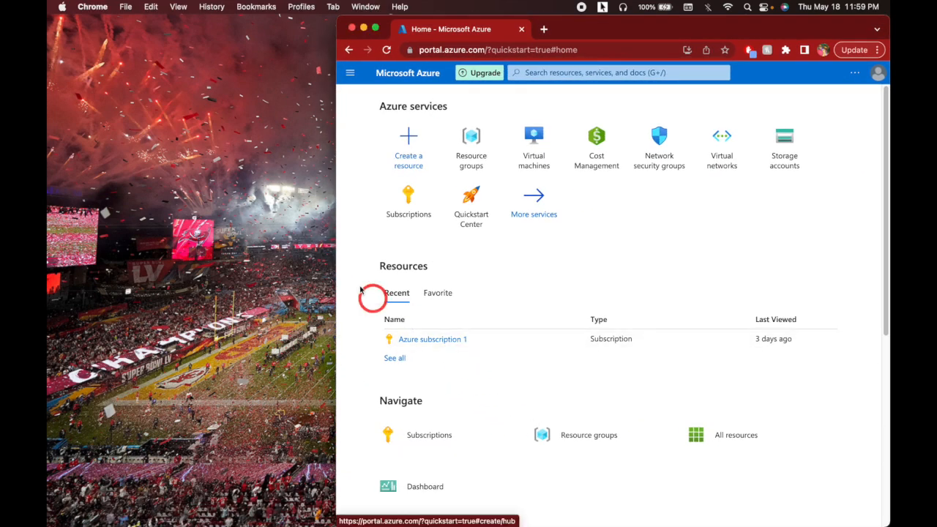
- Make Chrome full screen and open the Virtual machines list from Azure services
scroll(623, 249, "down", 1)
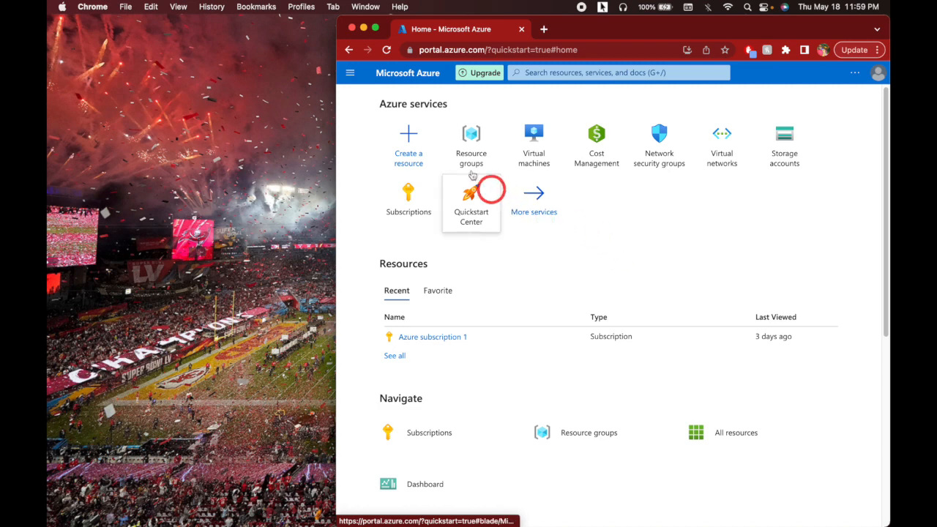
left_click(375, 30)
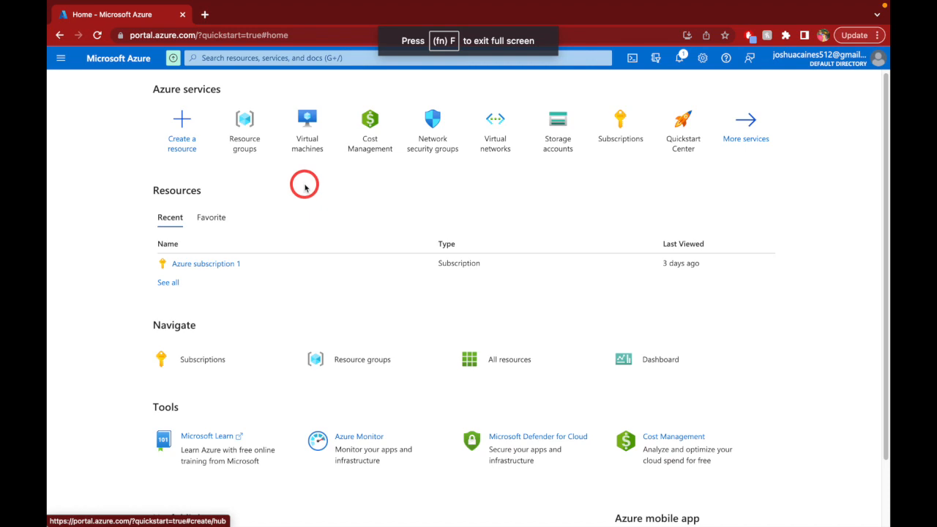
left_click(306, 140)
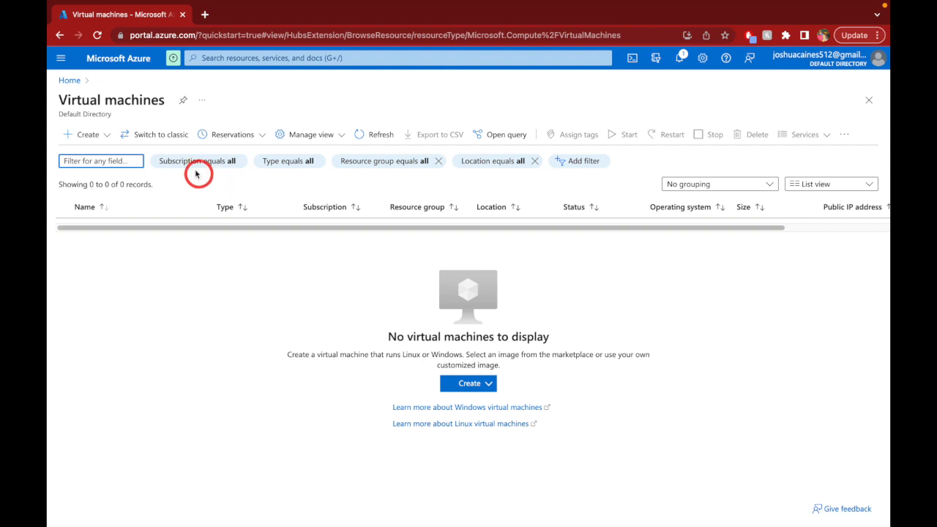
- Start creating an Azure virtual machine and search the Resource group list for AD-Lab, finding none
left_click(96, 135)
left_click(110, 155)
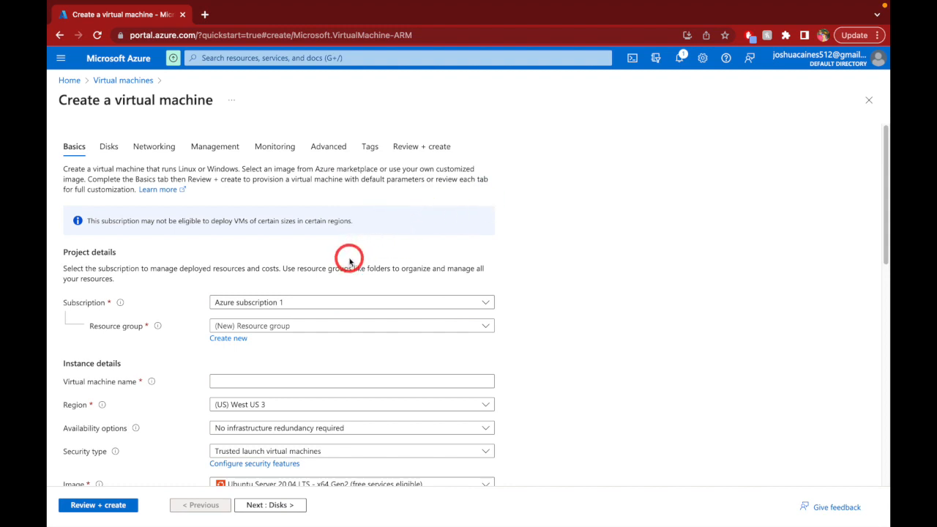
left_click(330, 326)
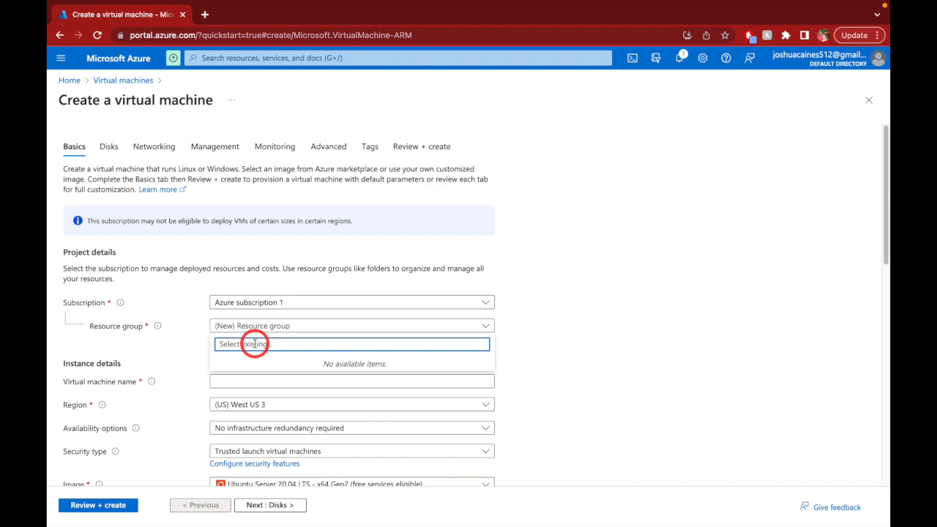
type("AD-Lab")
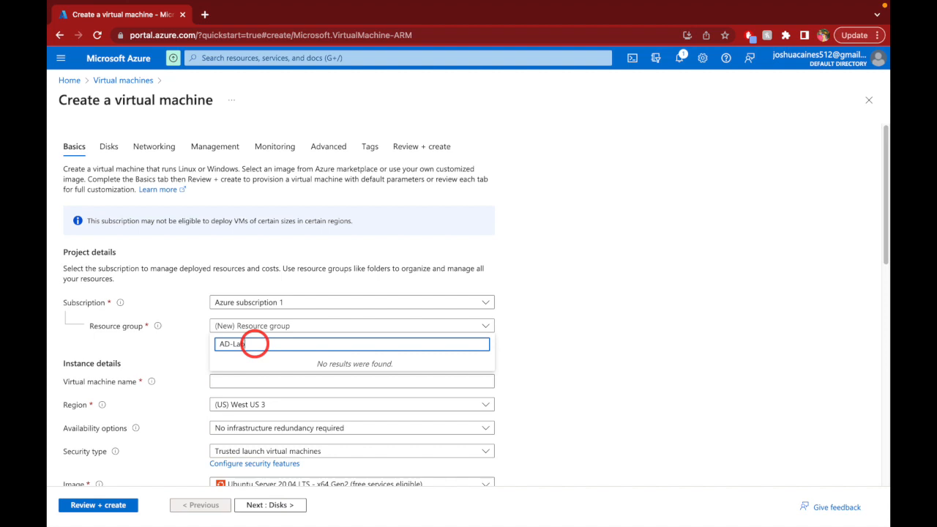
left_click(192, 354)
- Create a new resource group named AD-Lab for the virtual machine
left_click(220, 338)
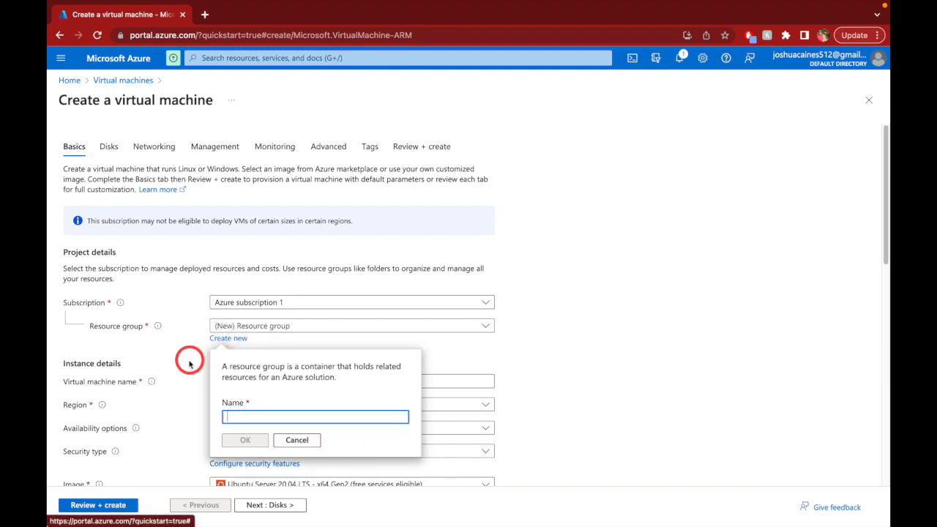
type("AD-Lab")
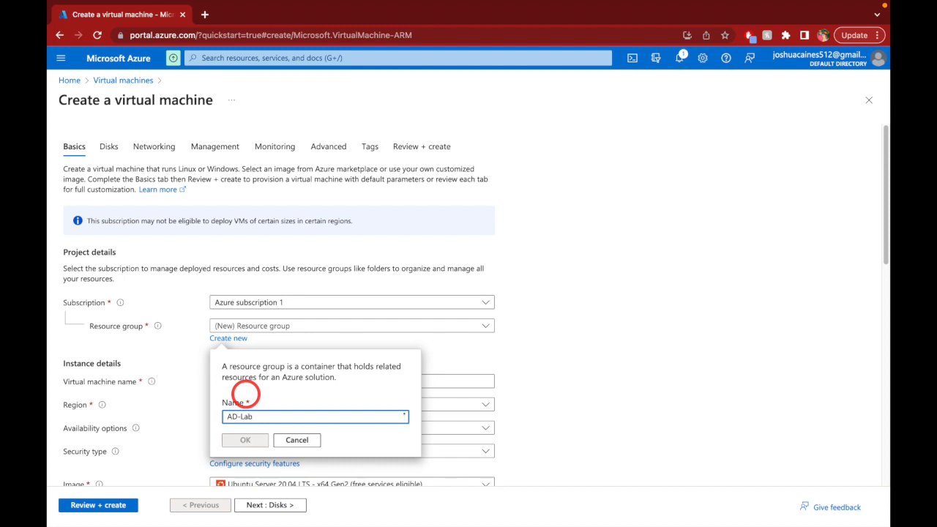
left_click(243, 443)
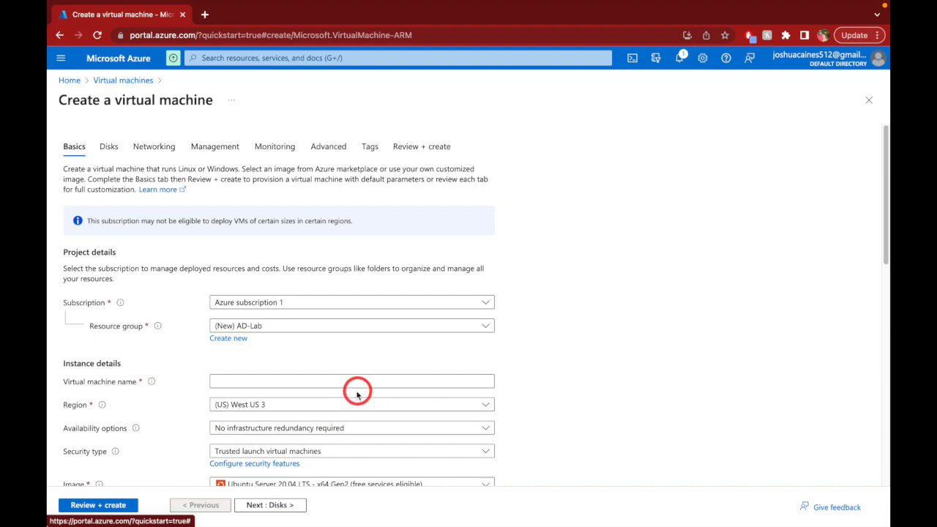
- Name the virtual machine DC-1 and set its region to (US) East US
left_click(319, 382)
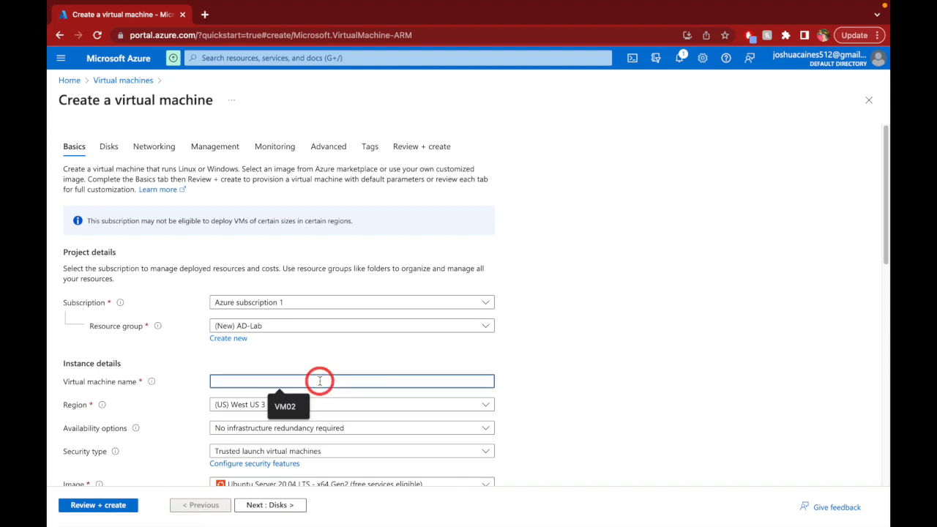
type("DC-1")
left_click(338, 406)
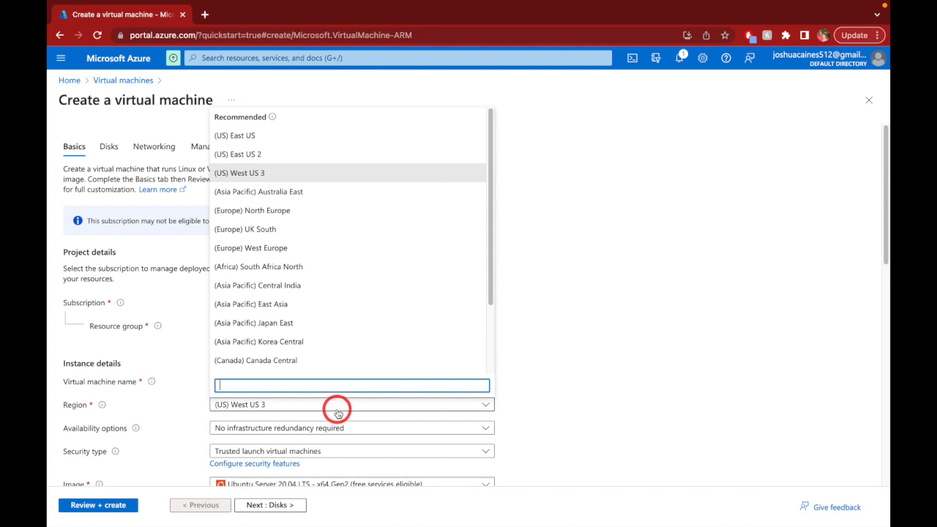
left_click(329, 136)
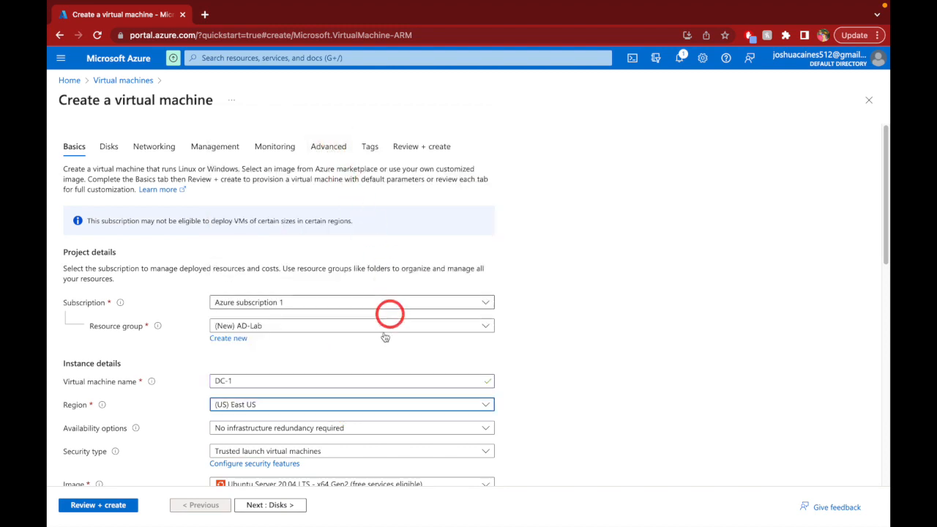
scroll(350, 372, "down", 1)
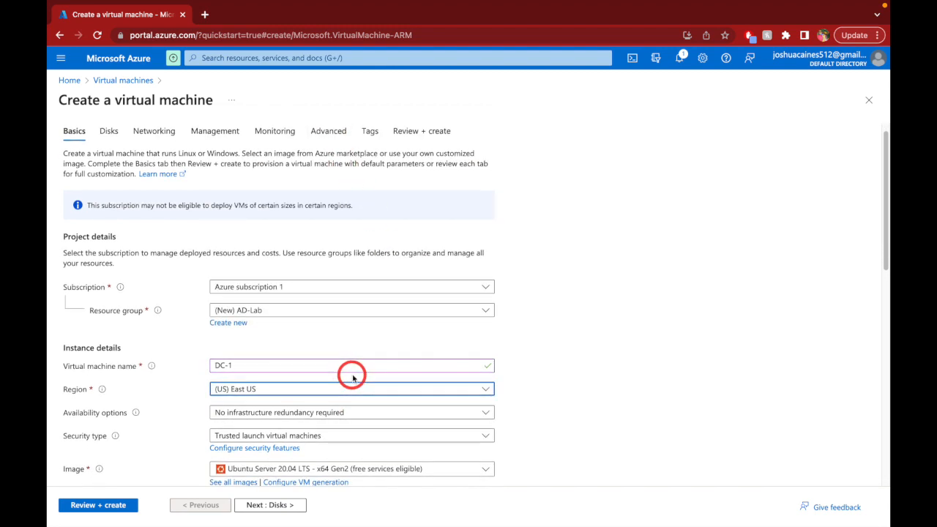
scroll(351, 373, "down", 3)
- Use the Windows Server 2022 Datacenter: Azure Edition image, Azure Spot discount, and Standard_D2s_v3 size
left_click(386, 373)
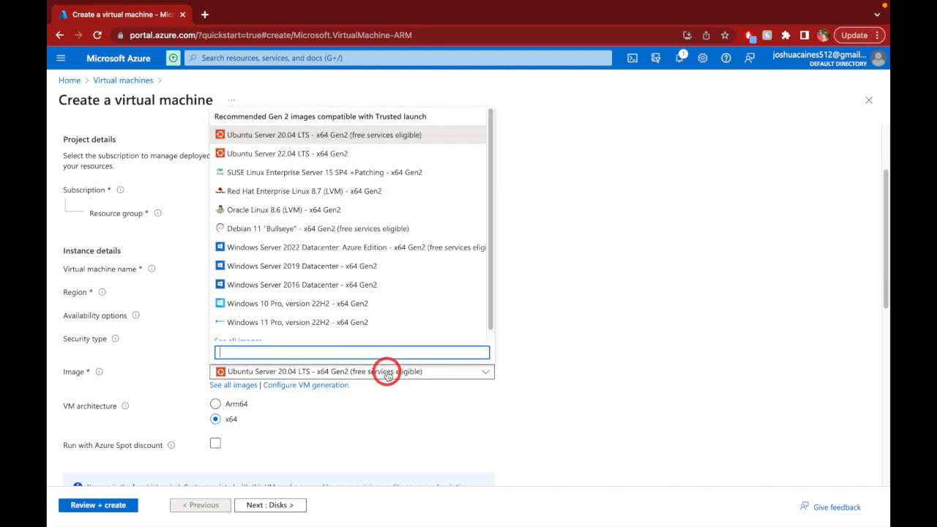
left_click(402, 247)
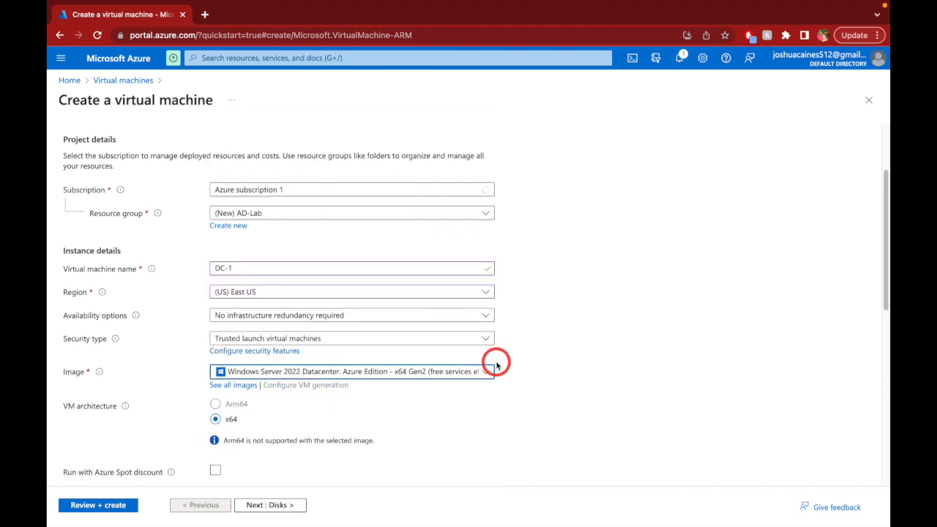
scroll(419, 384, "down", 3)
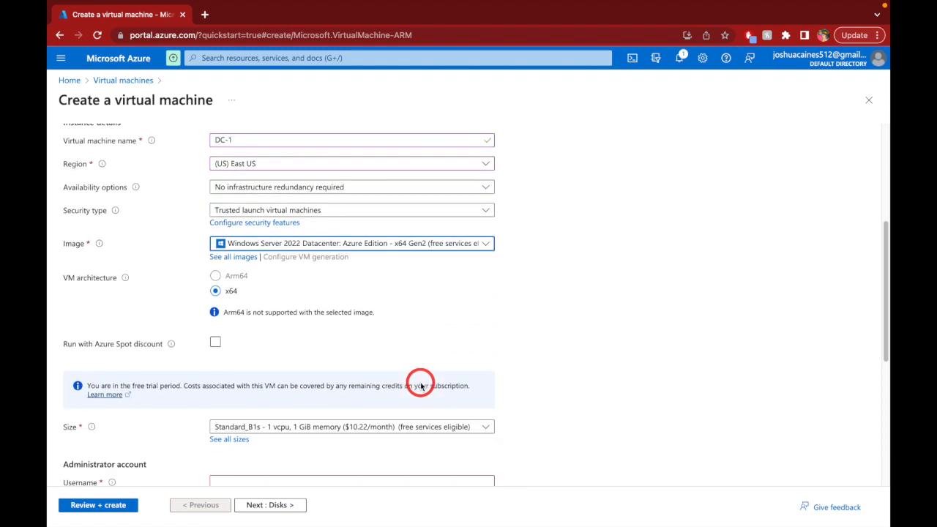
left_click(215, 343)
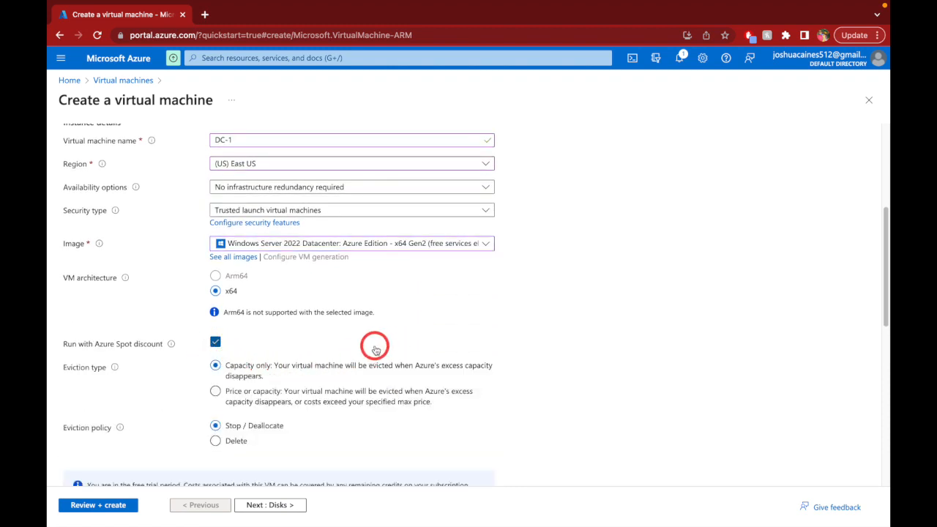
scroll(373, 349, "down", 4)
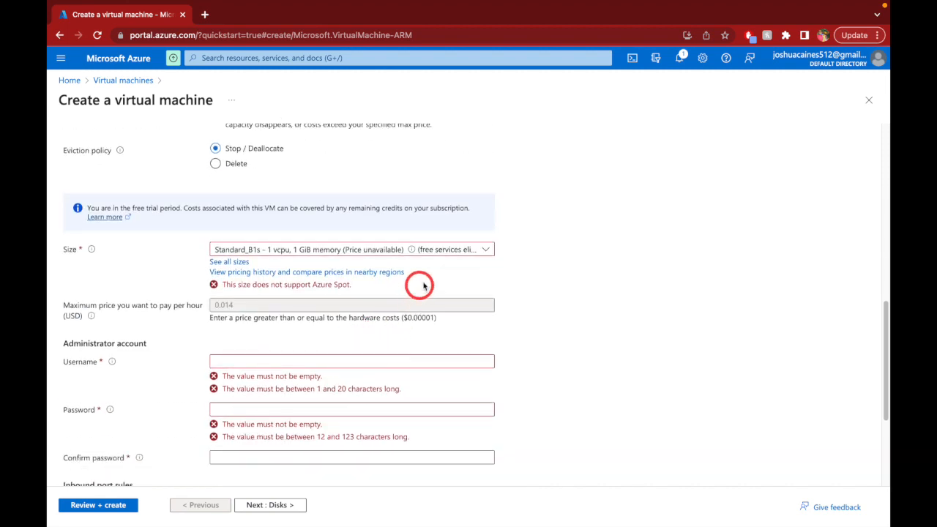
left_click(457, 250)
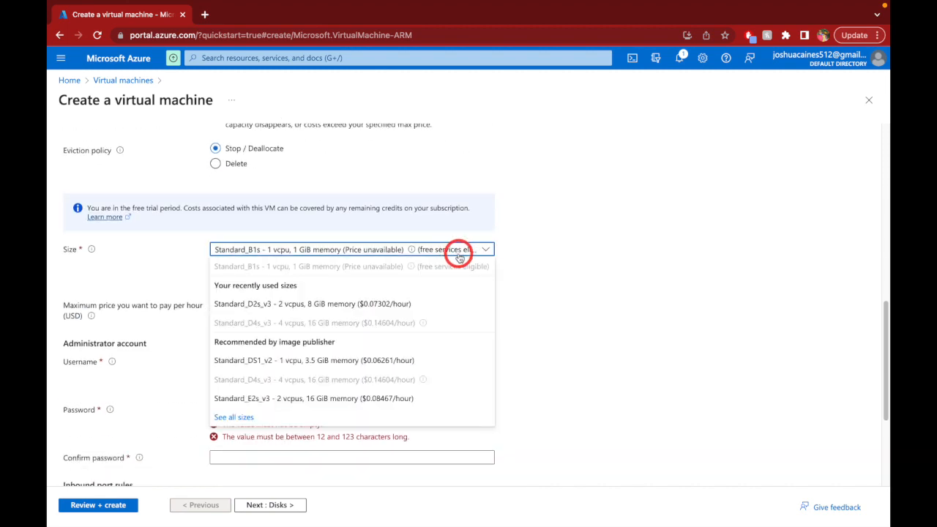
left_click(404, 303)
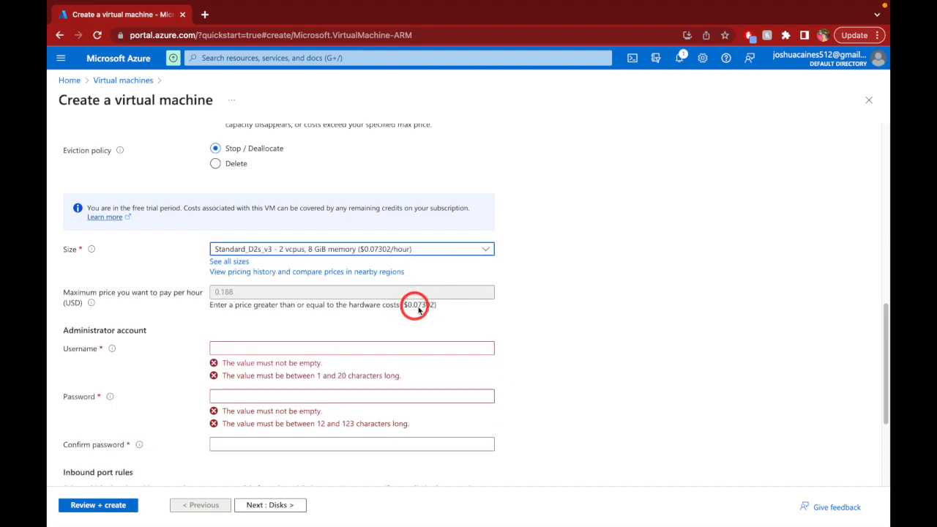
- Fill in the administrator username from a saved suggestion and make a first password entry
left_click(313, 347)
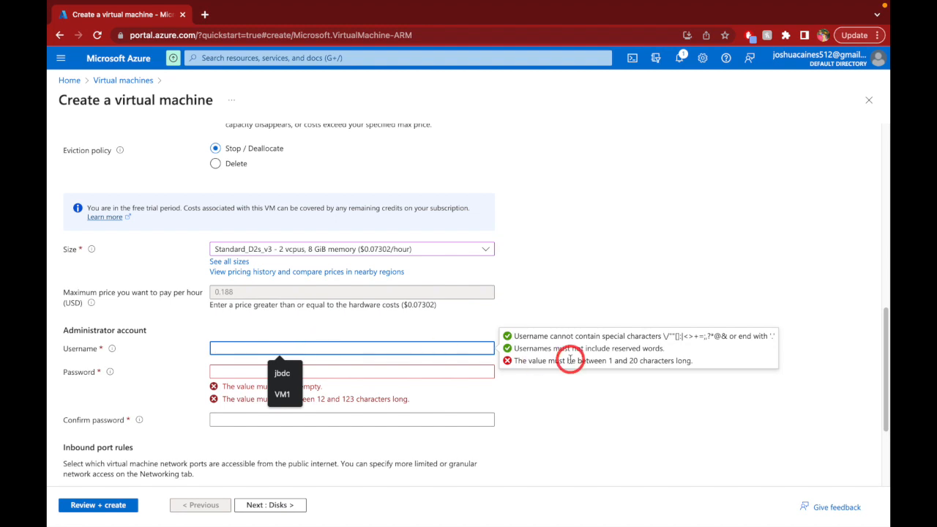
left_click(282, 374)
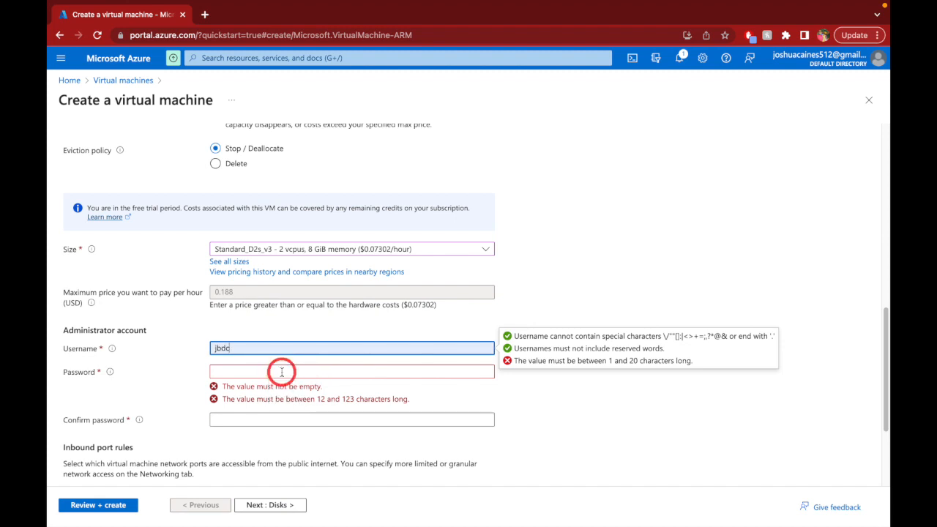
left_click(286, 369)
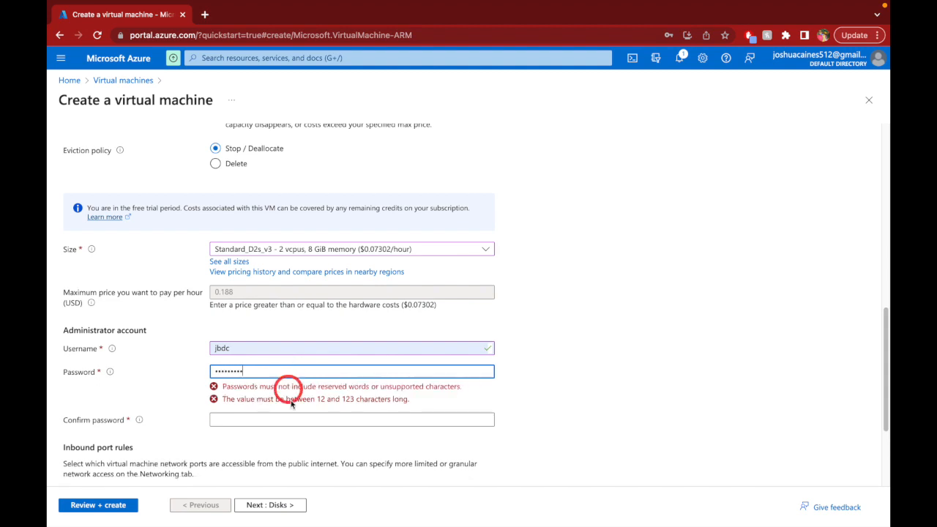
left_click(290, 424)
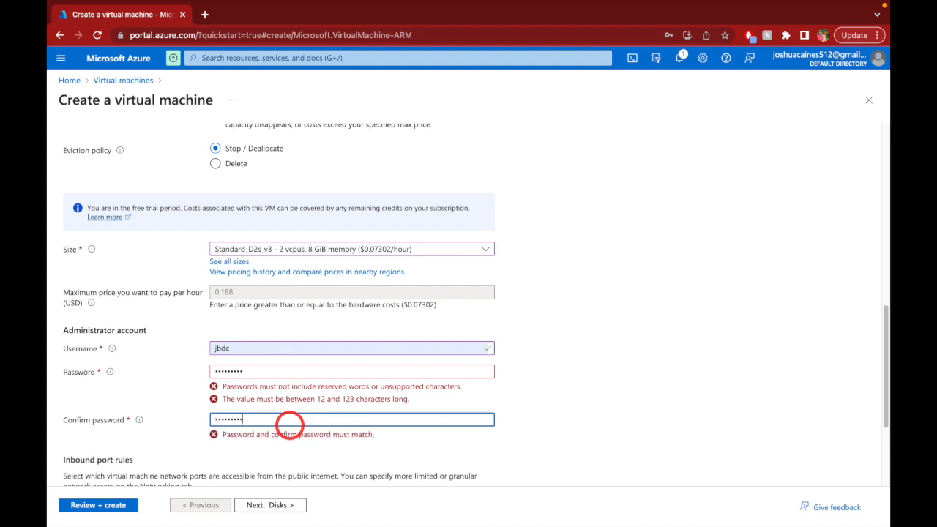
left_click(557, 409)
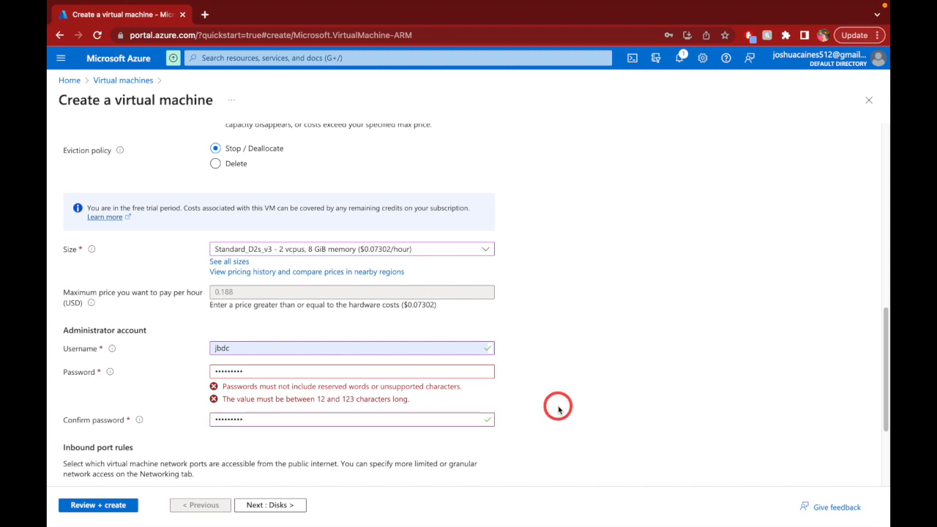
- Re-enter the administrator password and a matching confirmation so both pass validation
left_click(290, 371)
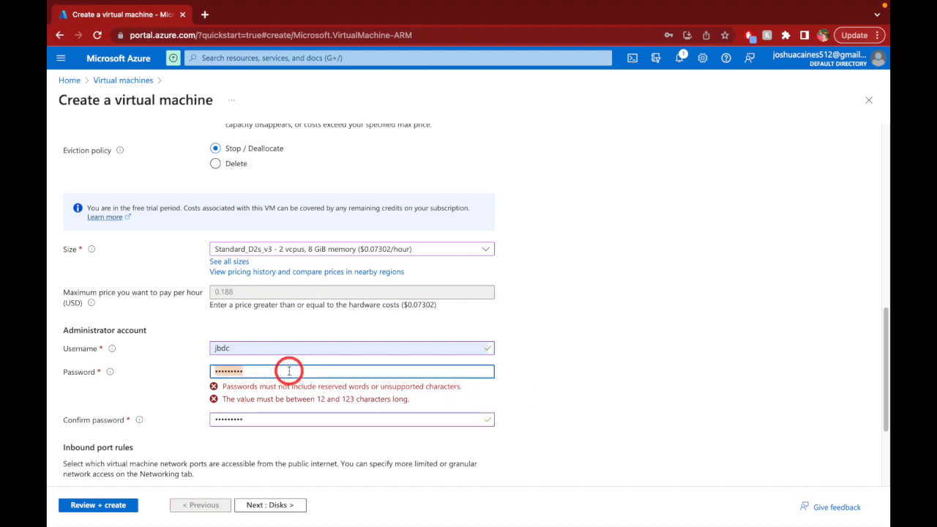
key("BackSpace")
left_click(249, 440)
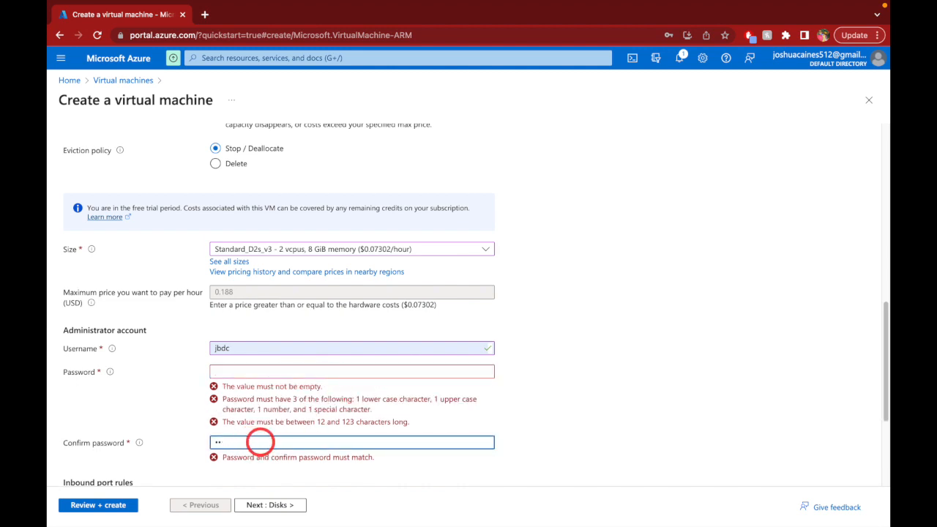
left_click(268, 373)
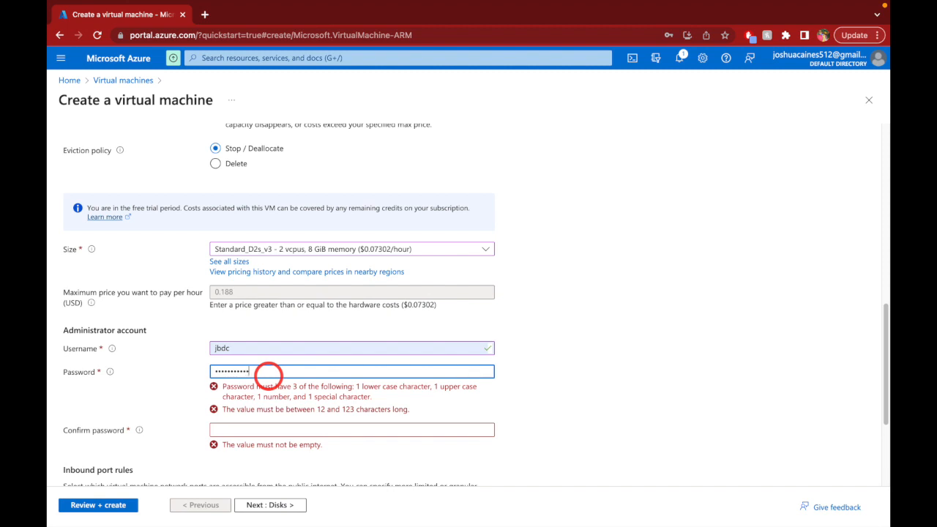
type("!")
key("Tab")
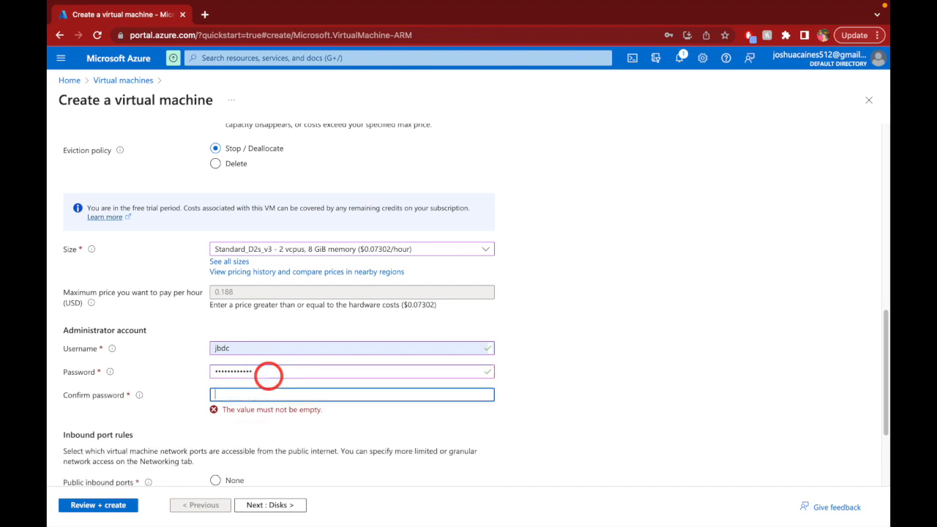
type("••••")
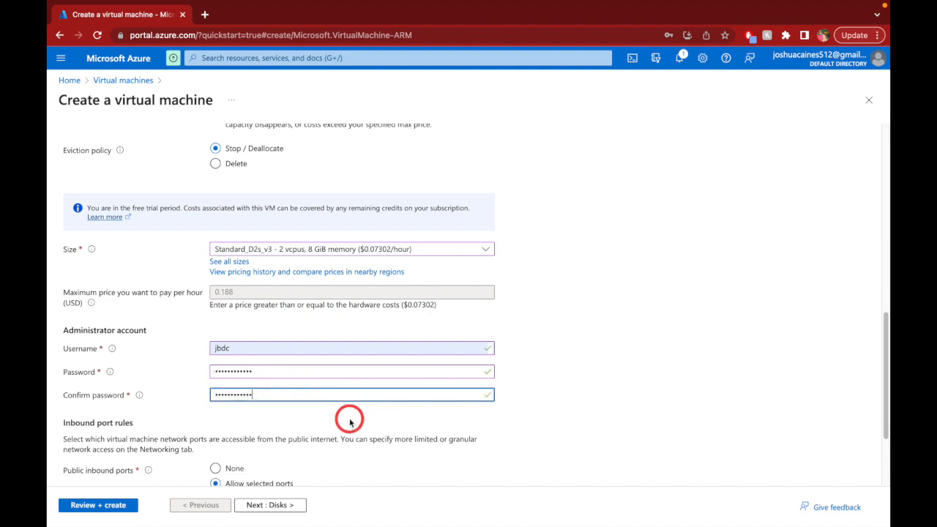
scroll(351, 416, "down", 1)
scroll(355, 416, "down", 3)
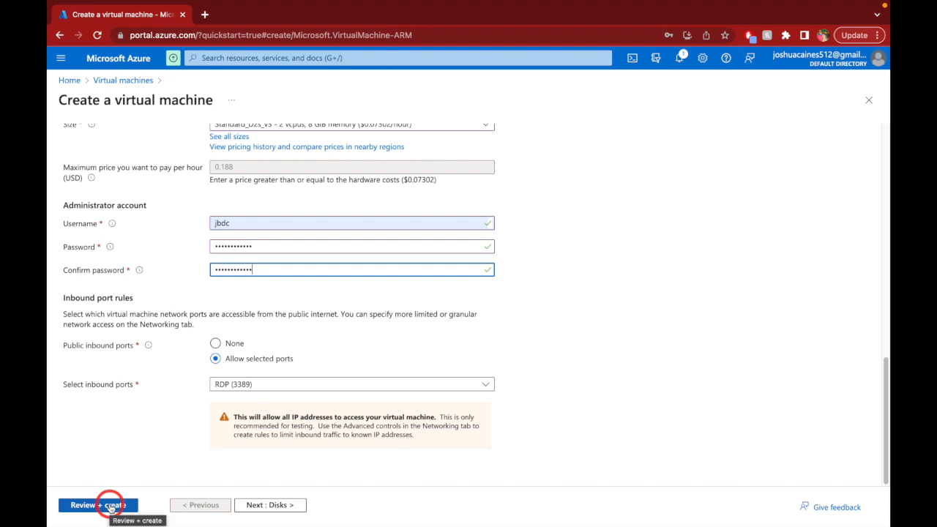
- Step through the Disks and Networking pages, then validate DC-1 with Review + create
left_click(268, 507)
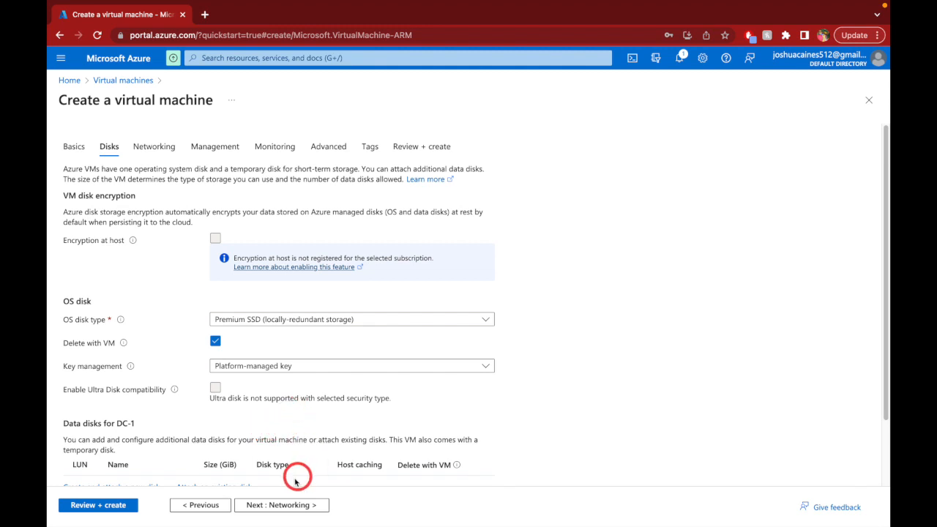
left_click(286, 505)
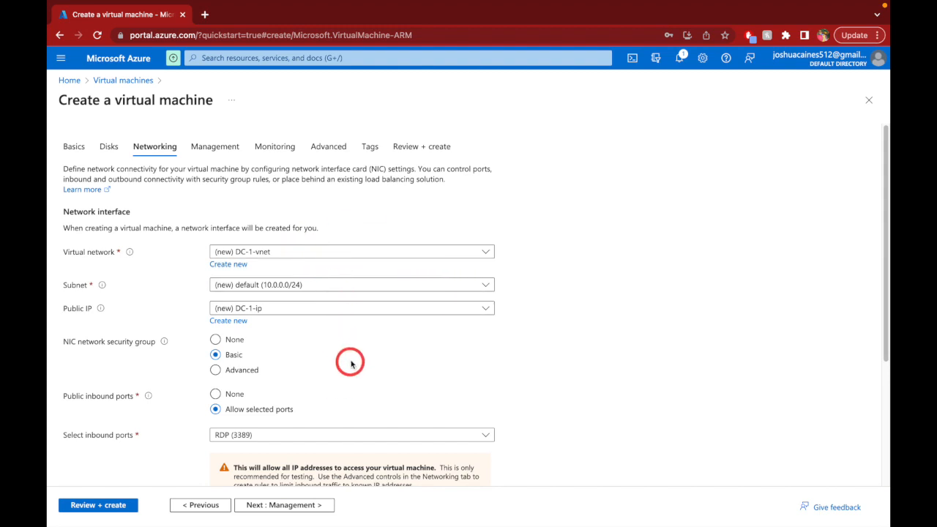
scroll(351, 363, "down", 3)
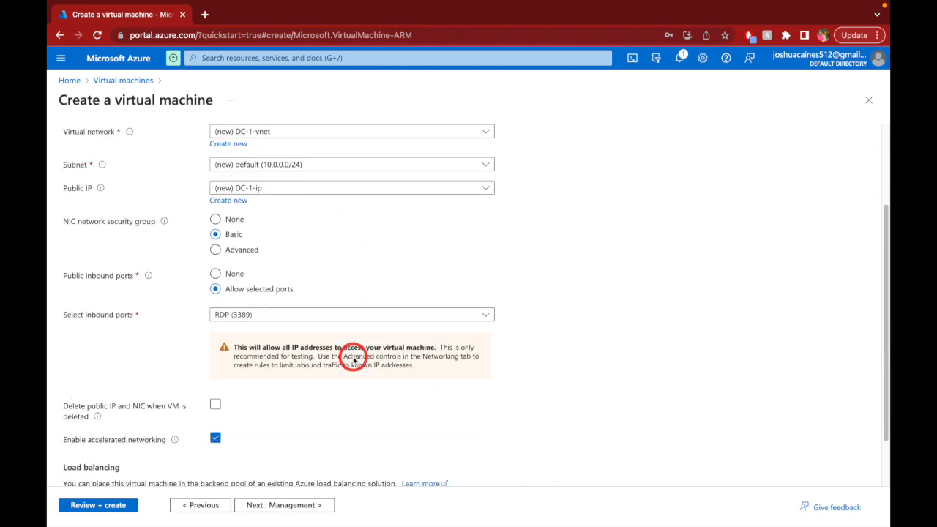
scroll(353, 360, "down", 2)
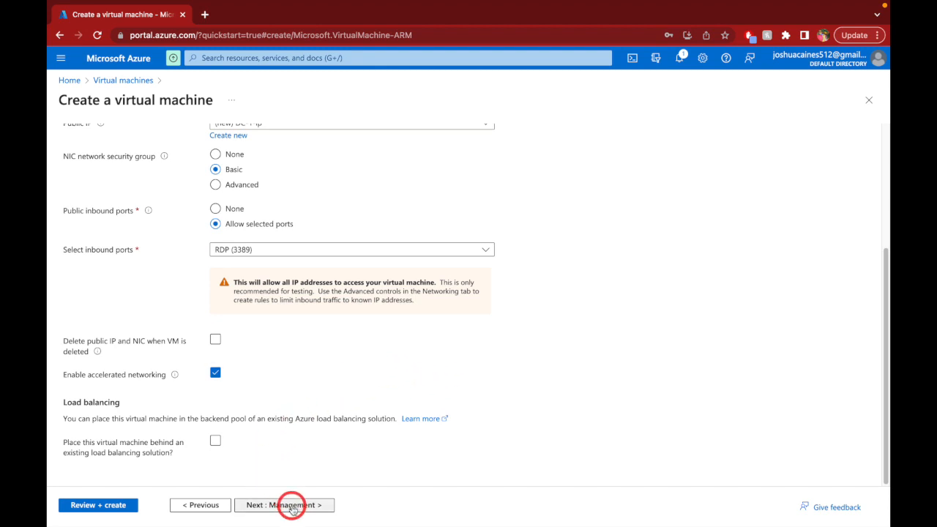
left_click(101, 505)
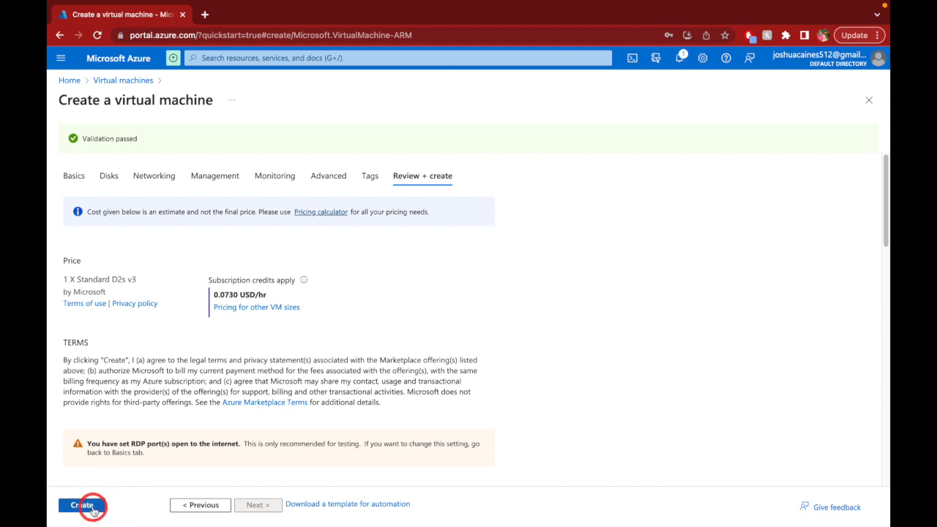
- Submit the DC-1 virtual machine for deployment from the Review + create tab
left_click(85, 505)
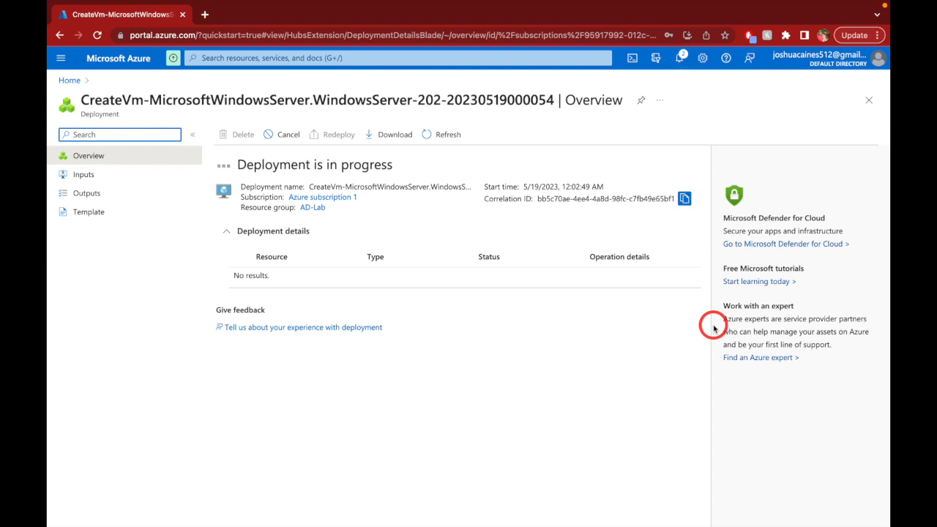
- Move around the portal and back to Home while the DC-1 deployment runs
left_click(70, 80)
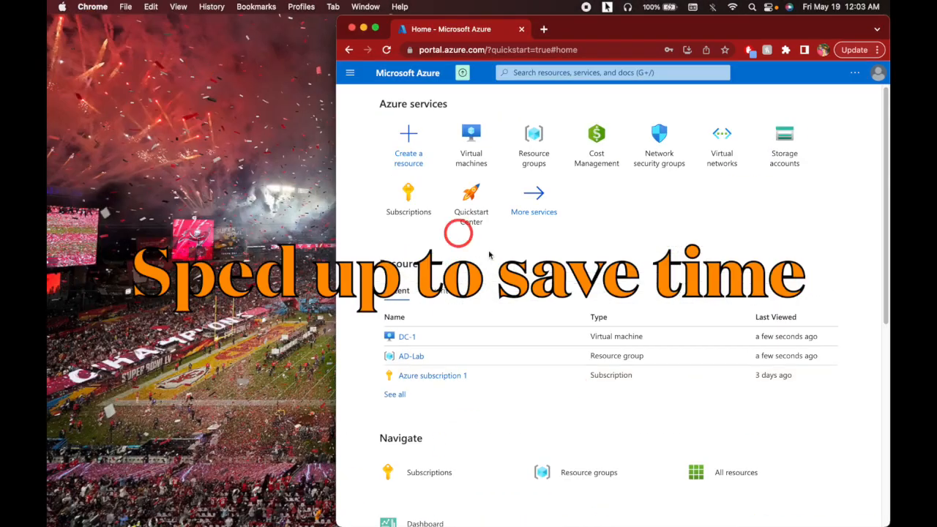
left_click(469, 505)
right_click(94, 86)
left_click(651, 259)
scroll(650, 259, "down", 1)
left_click(386, 50)
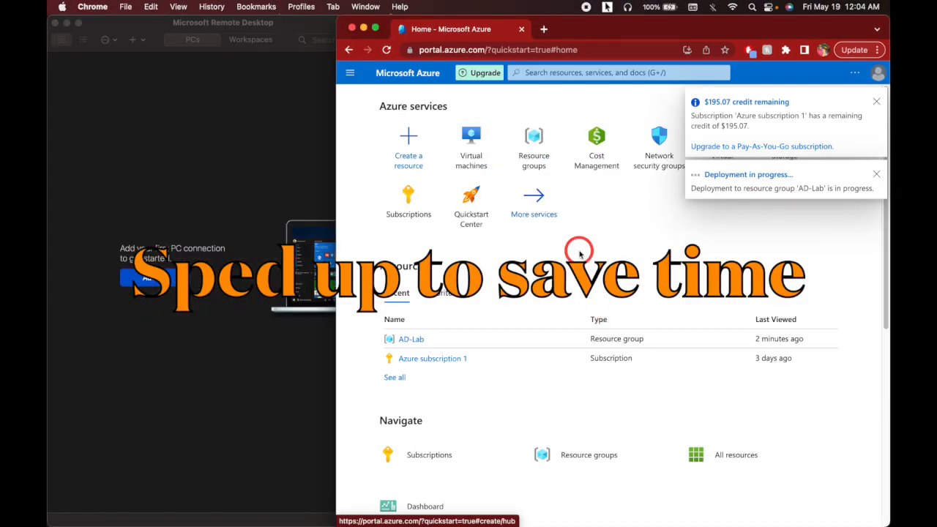
left_click(410, 338)
left_click(359, 95)
left_click(376, 27)
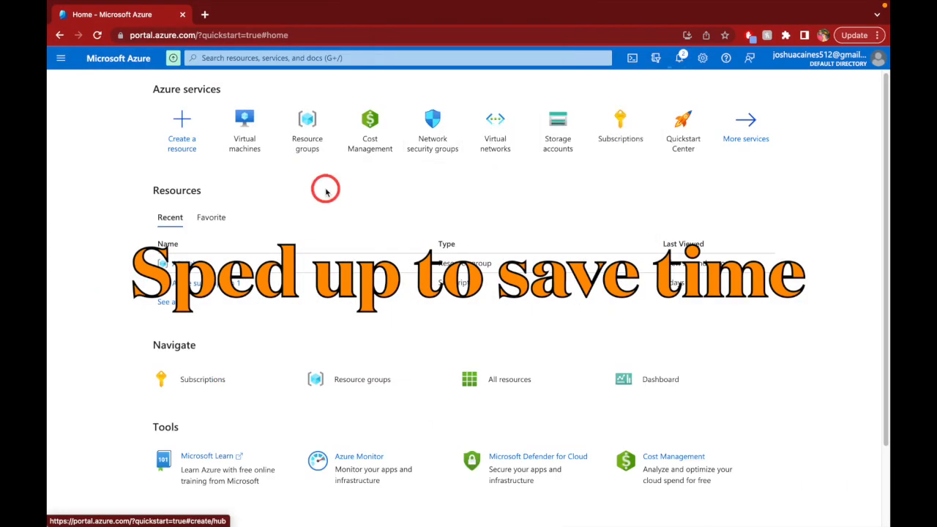
left_click(185, 263)
- Open the deployment from notifications and confirm it completed in resource group AD-Lab
left_click(69, 80)
left_click(168, 302)
left_click(69, 80)
left_click(253, 145)
left_click(682, 60)
left_click(634, 147)
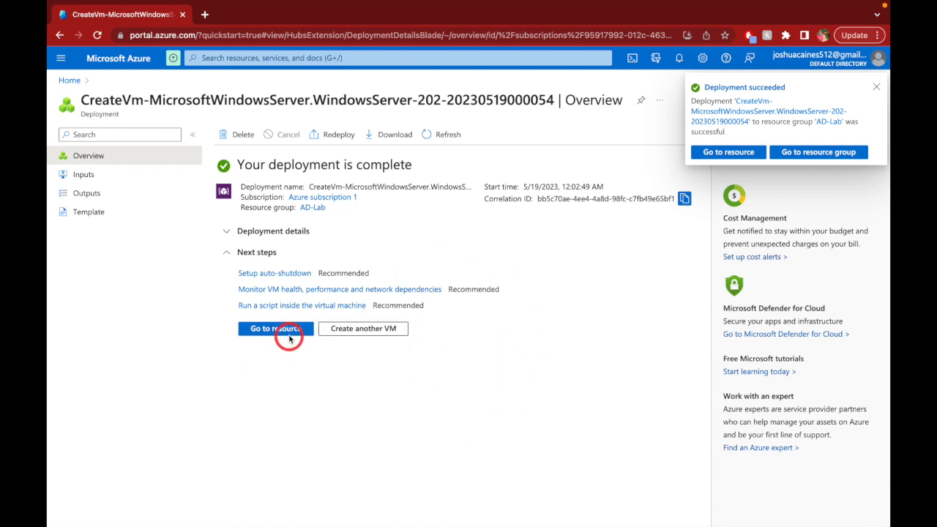
- Open the new DC-1 virtual machine, then return Home where it appears among recent resources
left_click(280, 335)
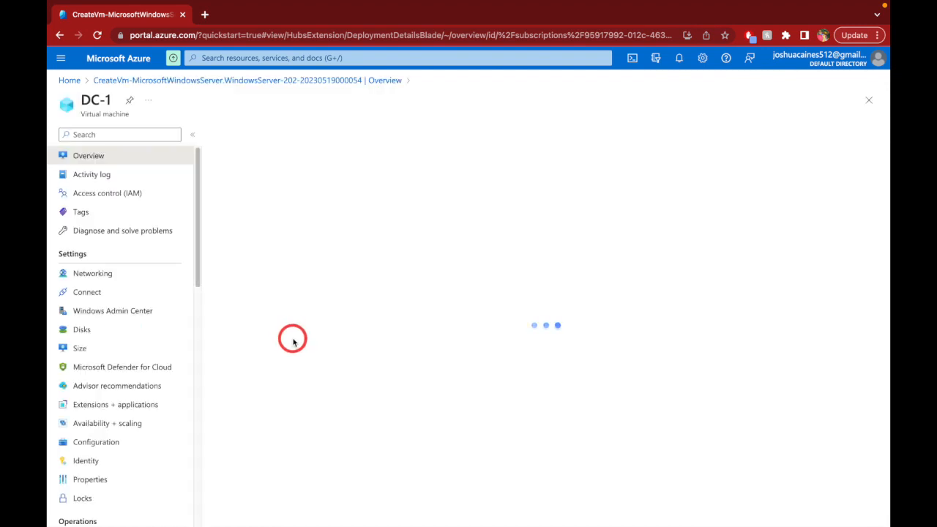
left_click(69, 82)
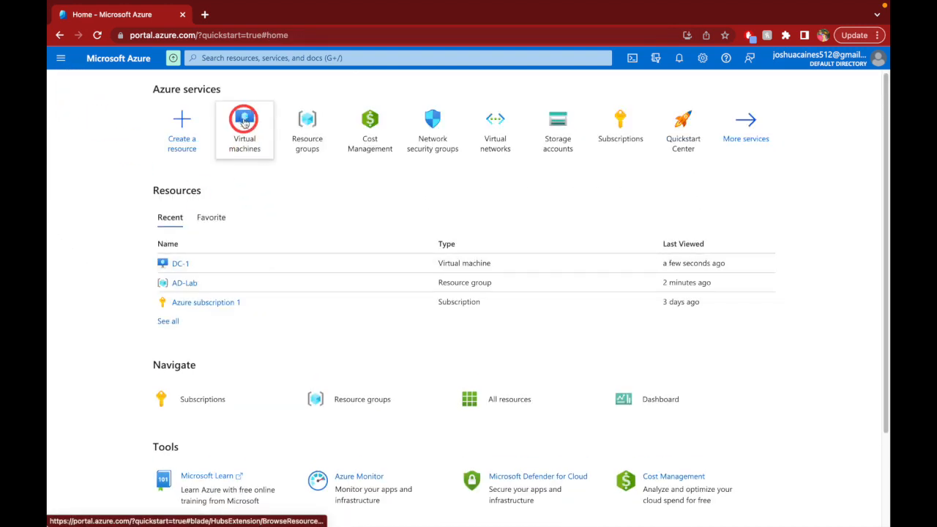
- From the Virtual machines list, start a new Azure virtual machine for the second VM
left_click(243, 121)
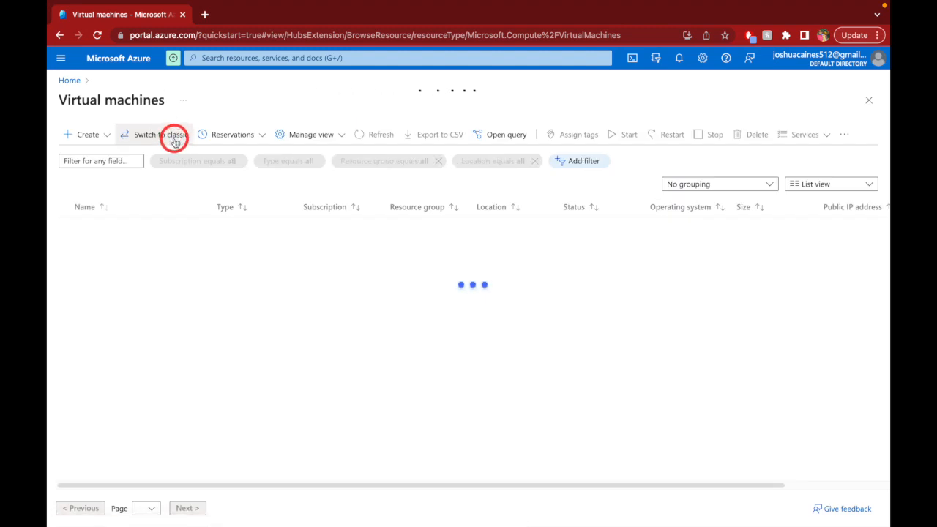
left_click(97, 136)
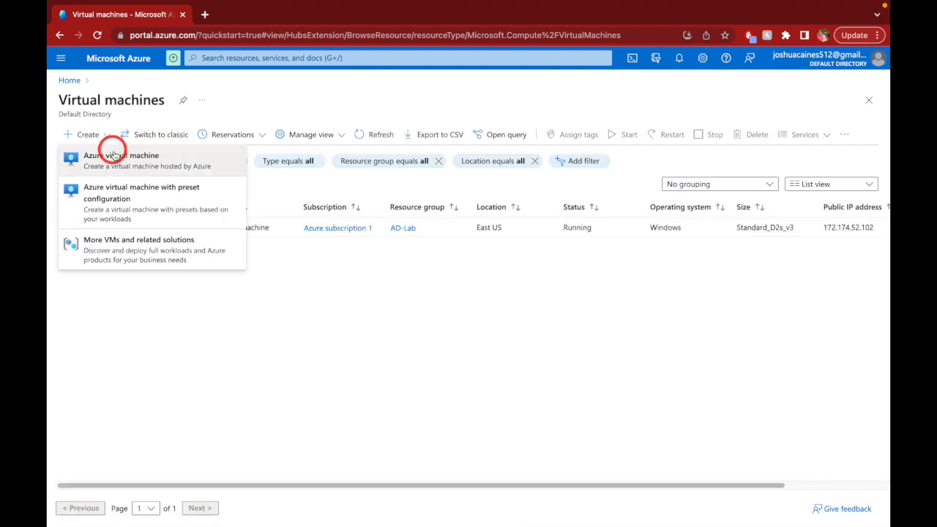
left_click(113, 155)
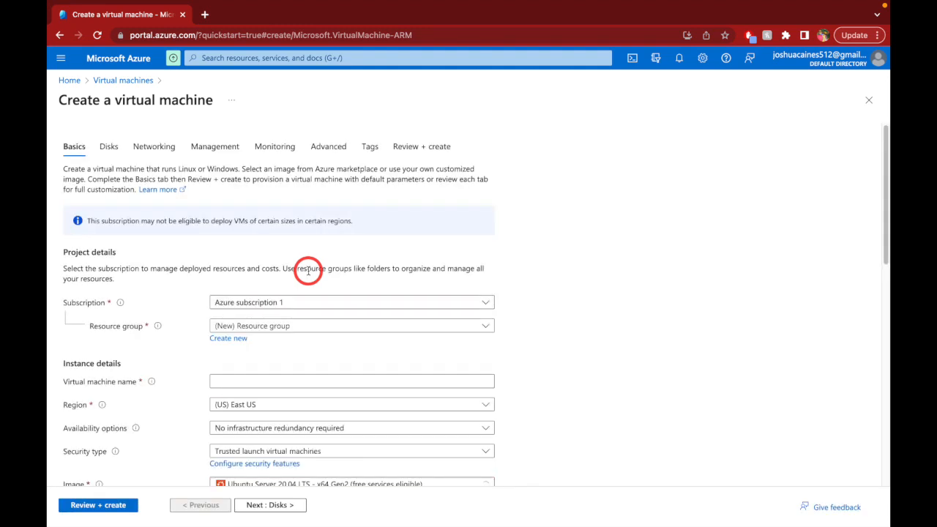
- Place the new VM in resource group AD-Lab and name it Client-1
scroll(352, 327, "down", 3)
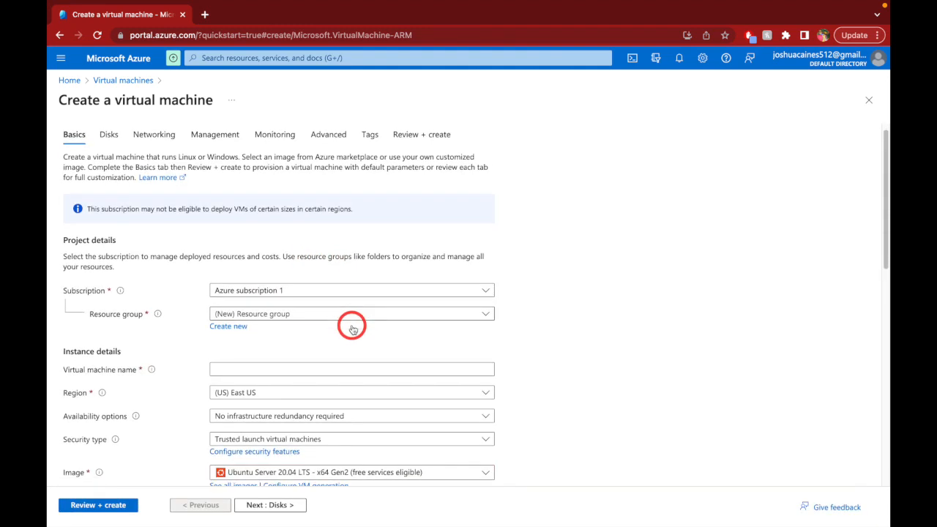
left_click(330, 234)
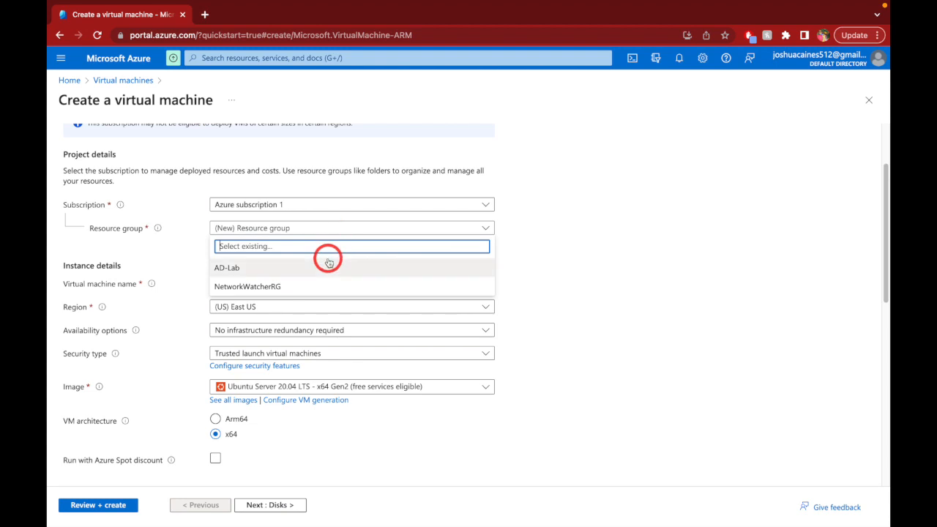
left_click(328, 265)
left_click(326, 260)
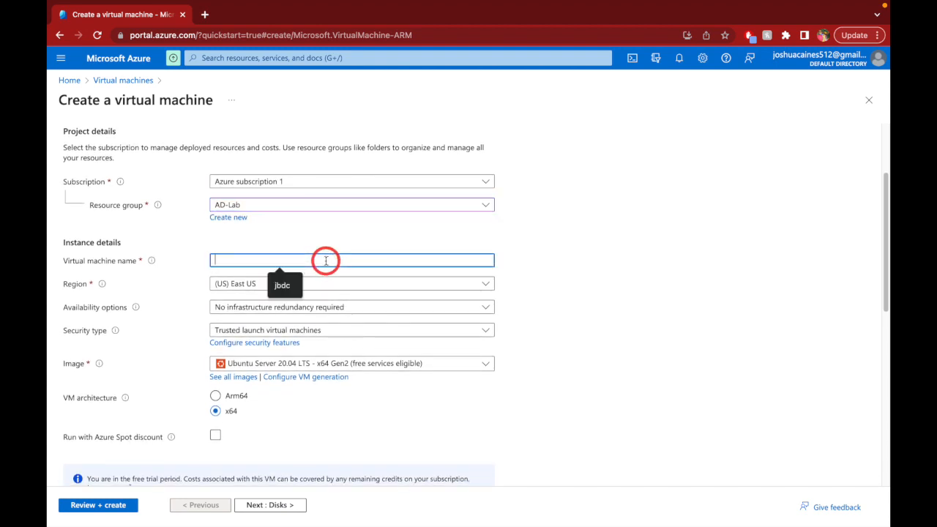
type("Client")
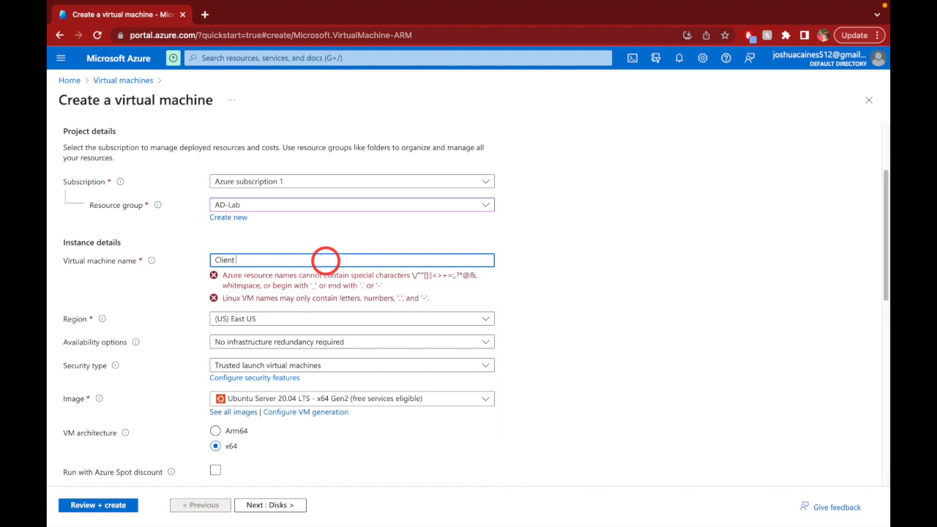
key("BackSpace")
type("-")
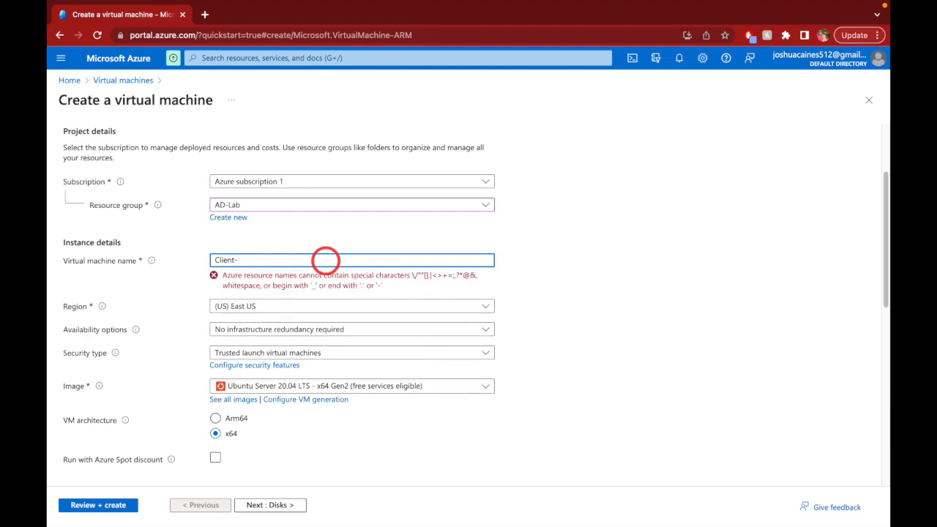
type("1")
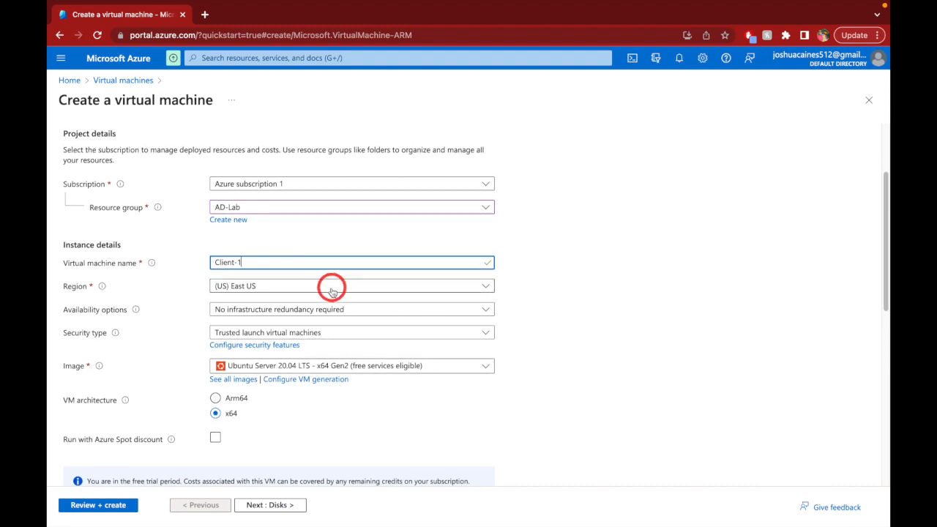
- Select the Windows 10 Pro, version 22H2 image
scroll(373, 293, "down", 5)
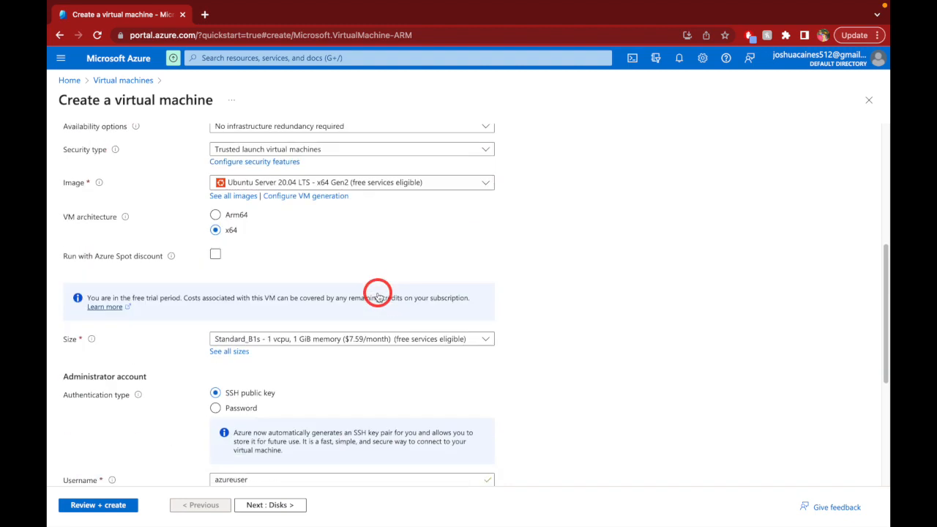
left_click(425, 184)
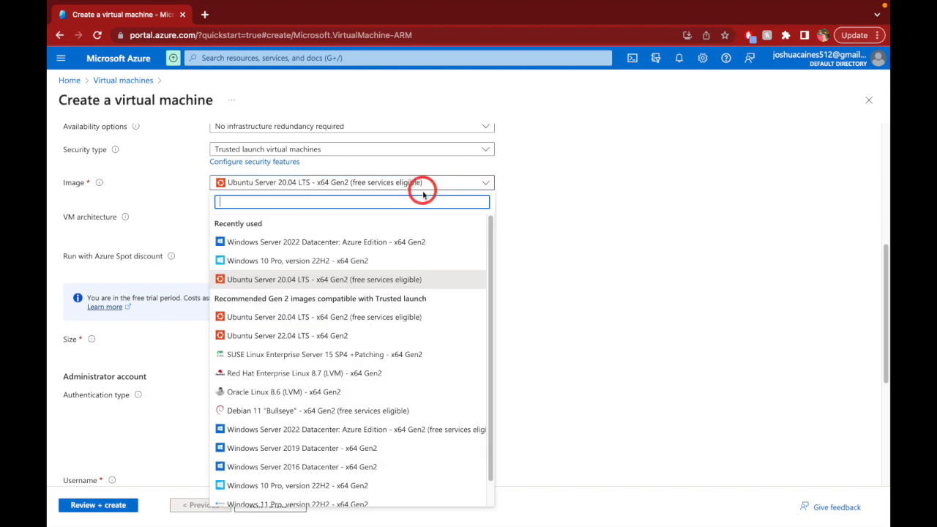
left_click(416, 266)
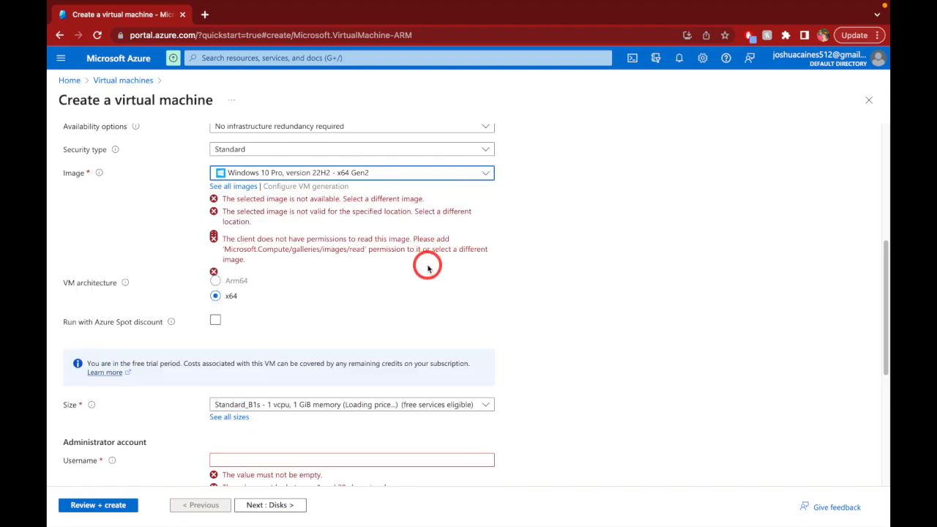
scroll(429, 268, "down", 3)
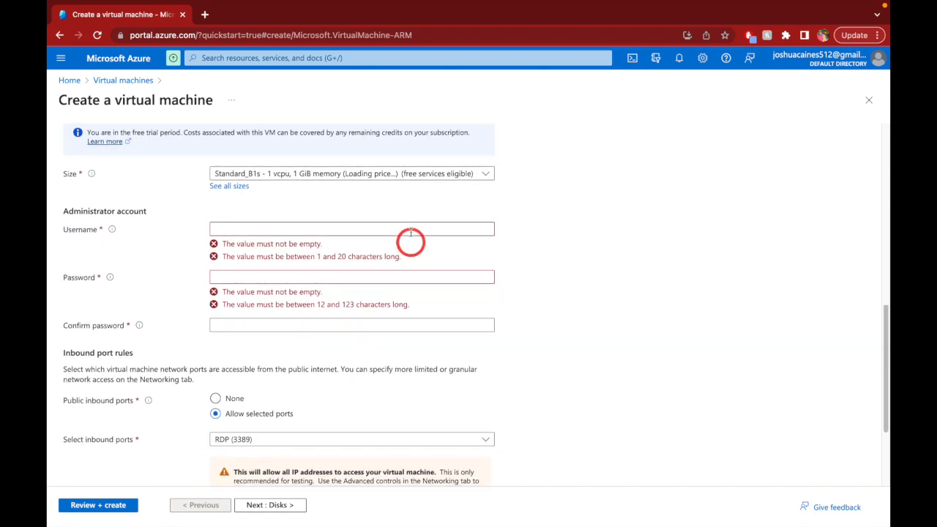
- Choose size Standard_D2s_v3 and enter the administrator username
left_click(414, 175)
left_click(414, 228)
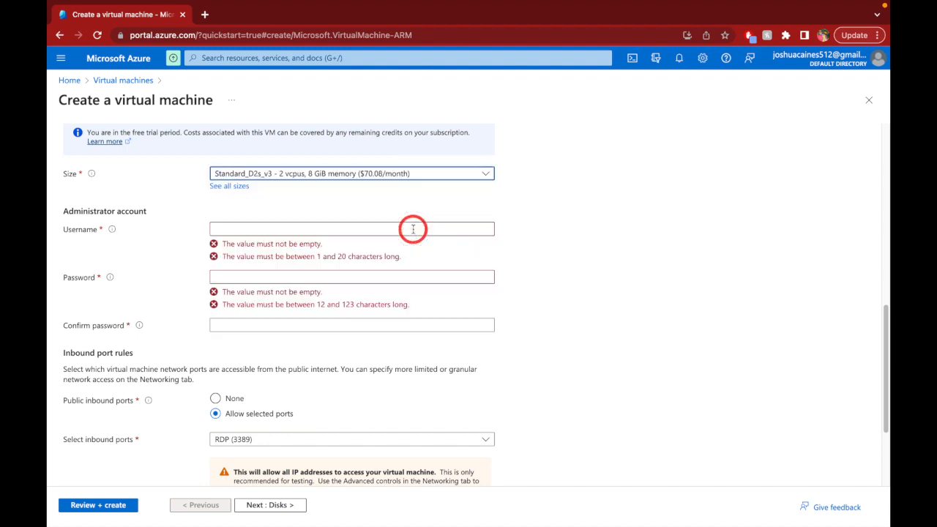
left_click(368, 230)
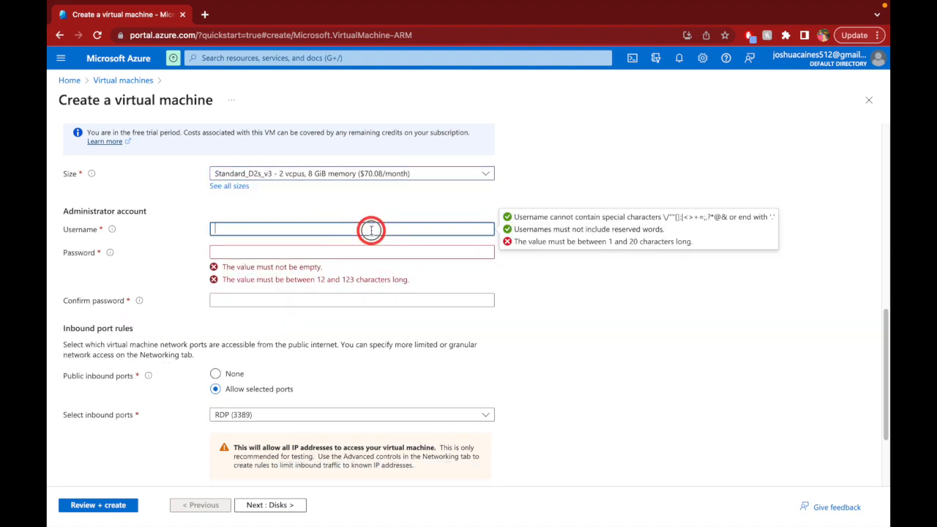
left_click(371, 231)
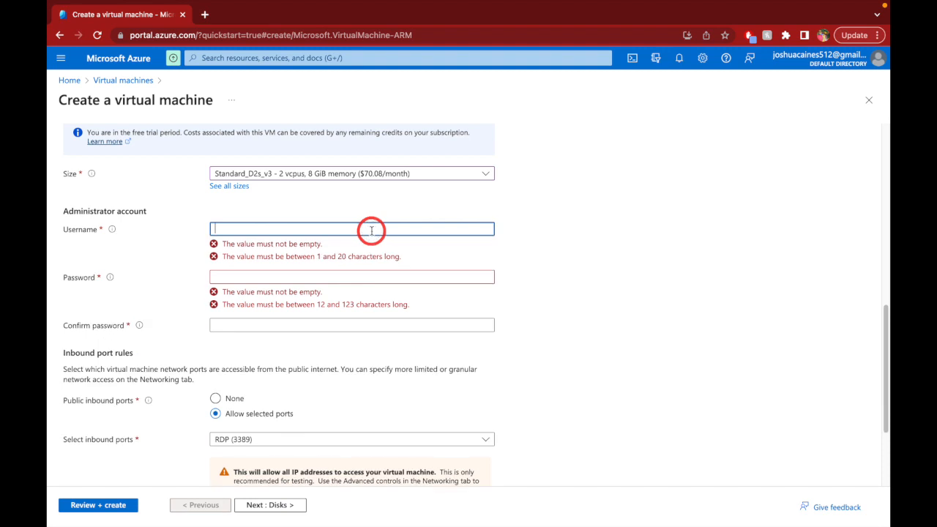
type("jbdc")
- Enter the administrator password and retype it so the confirmation matches
key("Tab")
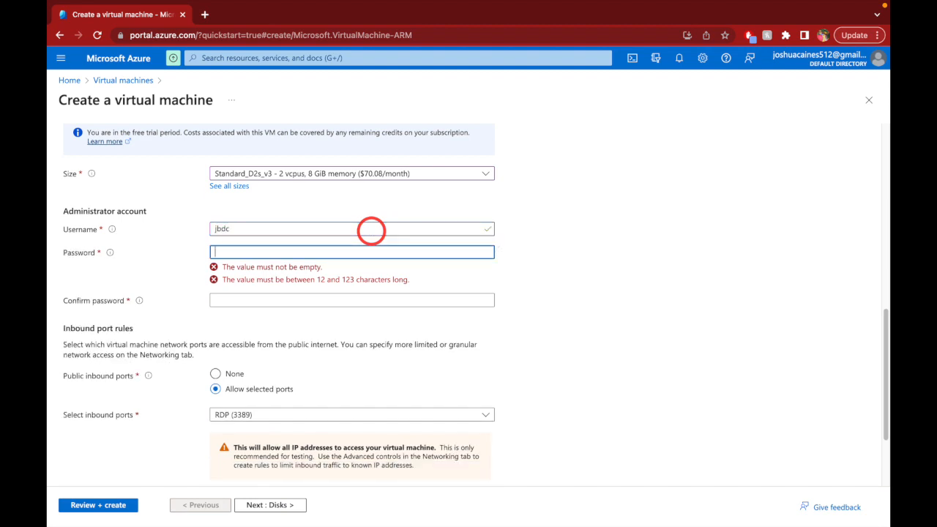
type("Pas")
key("BackSpace")
type("•••")
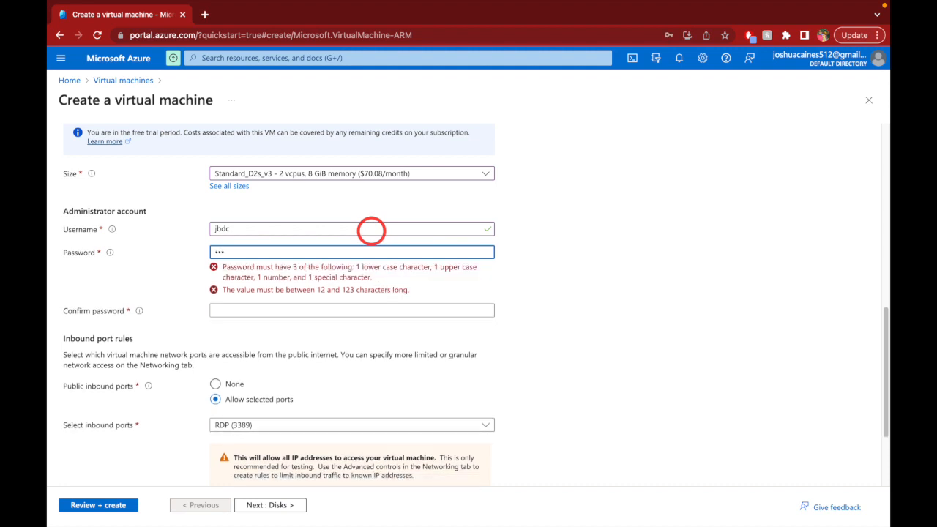
type("••••••")
key("Tab")
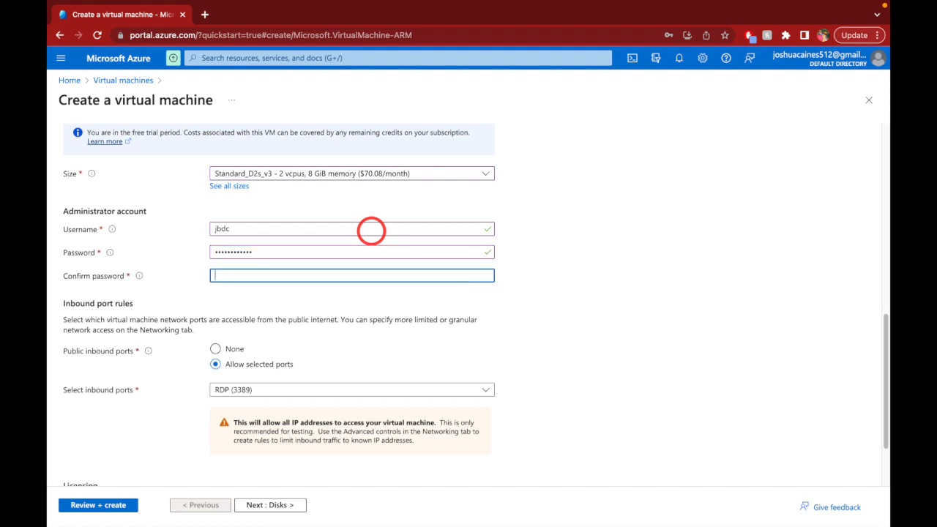
type("•••••")
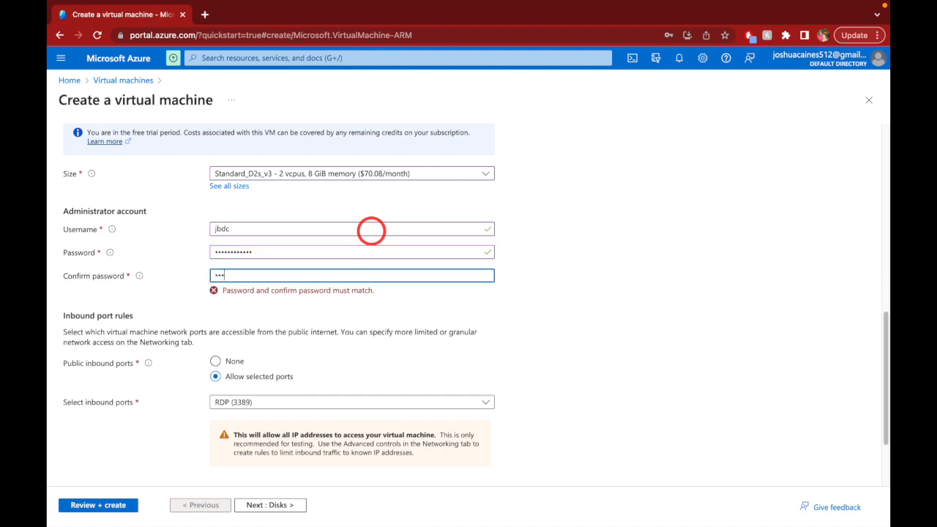
type("•••••••")
left_click(489, 310)
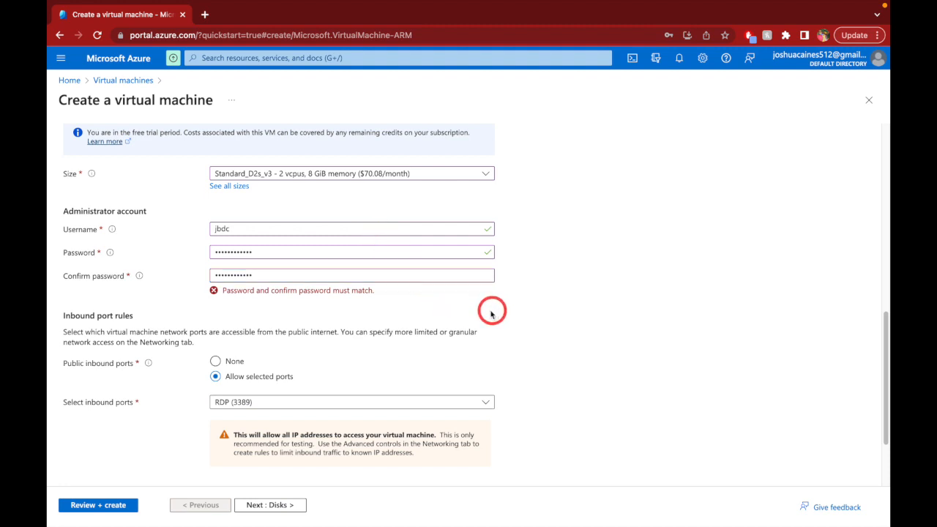
left_click_drag(334, 278, 177, 271)
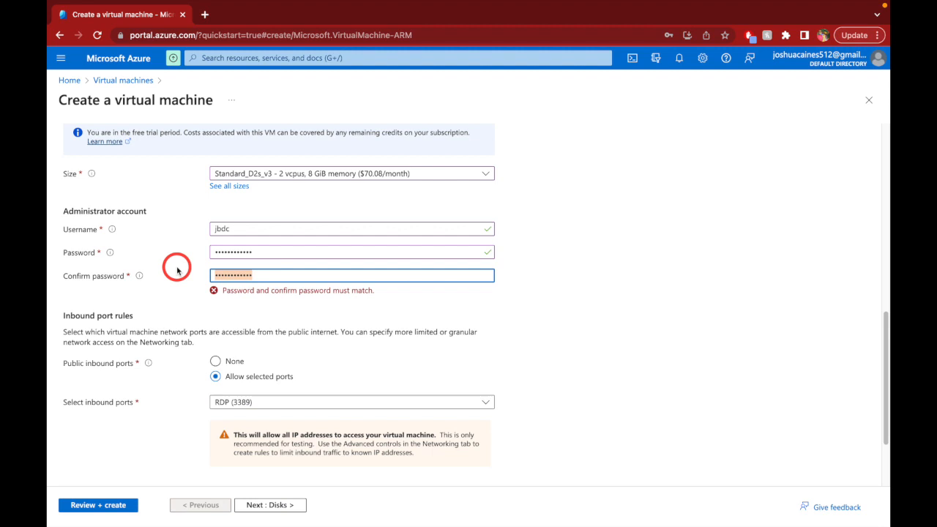
type("••••••••••••")
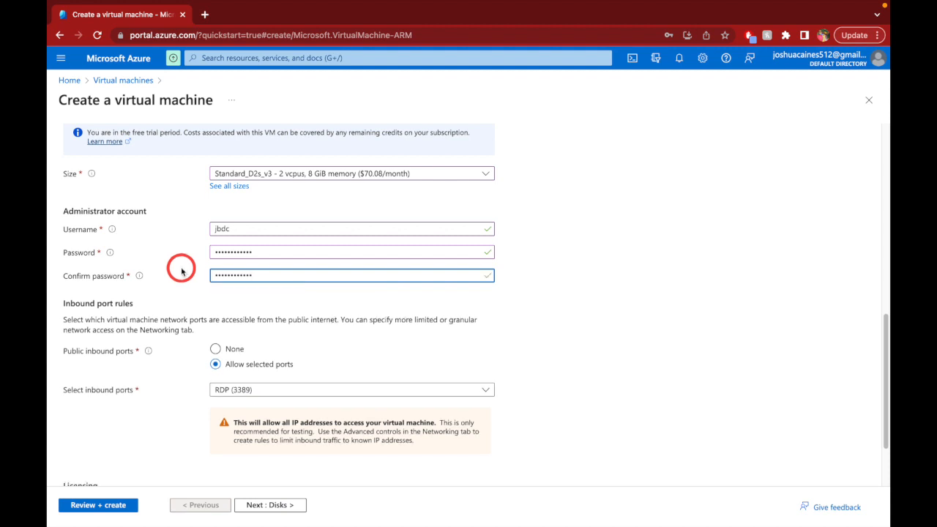
- Confirm Windows 10/11 multi-tenant licence eligibility and continue to the Disks page
scroll(586, 351, "up", 7)
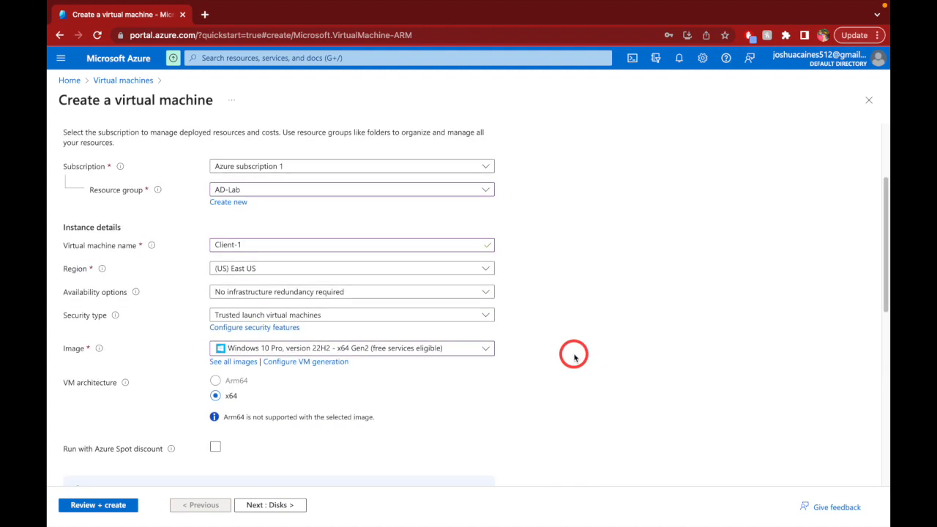
scroll(574, 357, "down", 8)
scroll(576, 356, "up", 5)
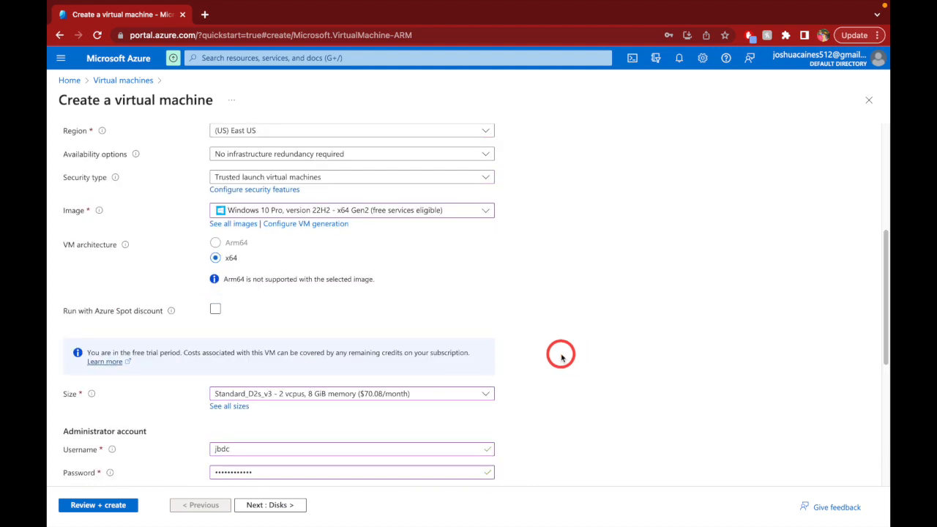
scroll(561, 356, "down", 1)
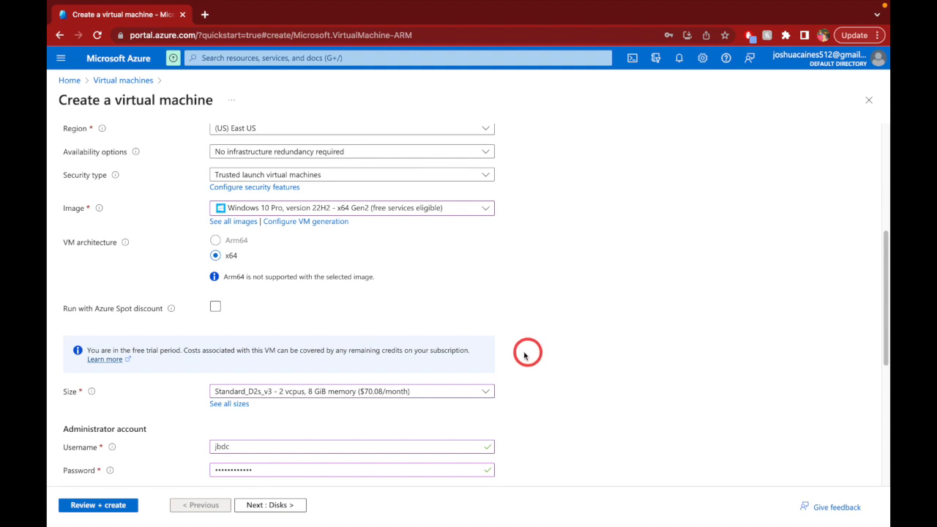
mouse_move(171, 309)
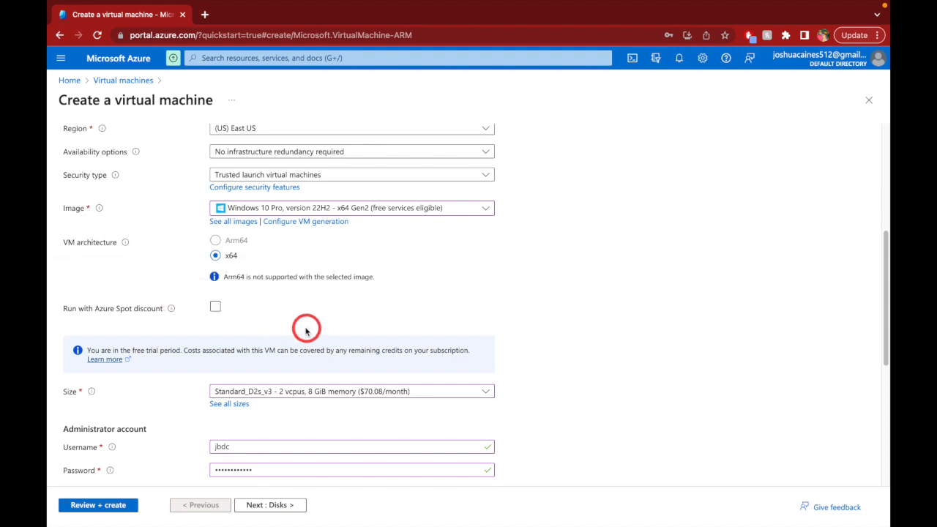
scroll(315, 313, "up", 1)
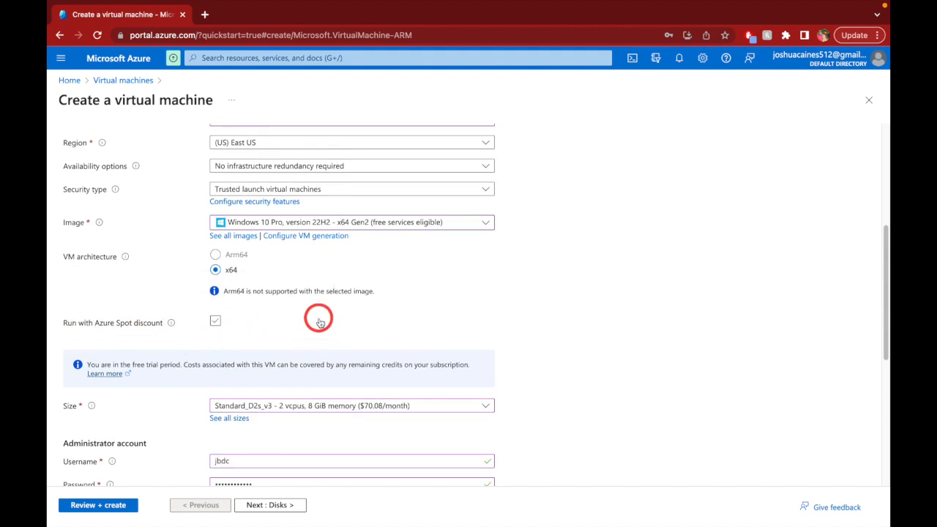
scroll(320, 324, "down", 2)
scroll(319, 328, "down", 4)
scroll(314, 334, "up", 2)
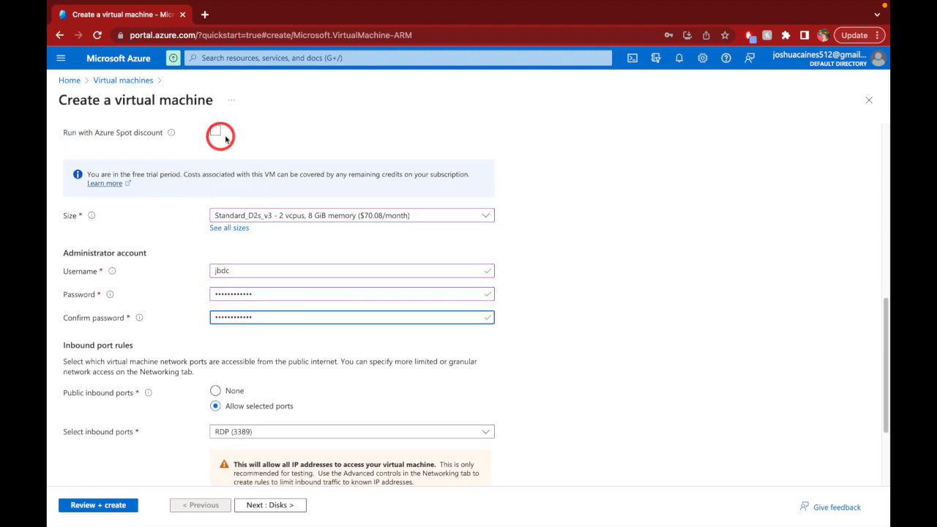
scroll(218, 327, "up", 3)
scroll(219, 327, "down", 5)
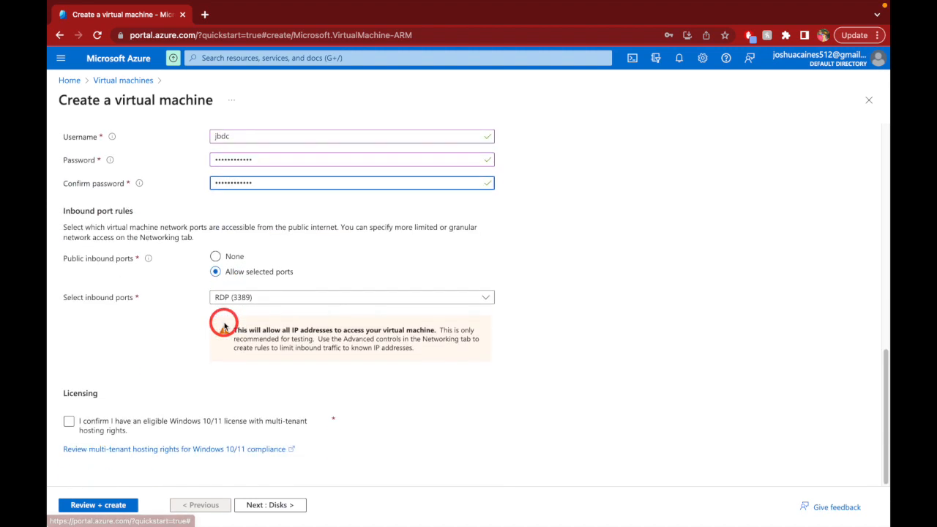
left_click(68, 421)
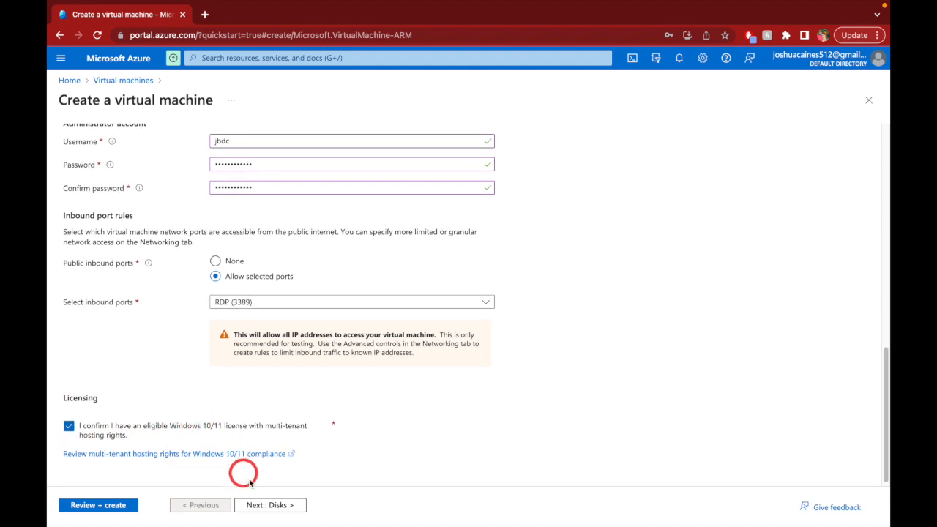
left_click(270, 504)
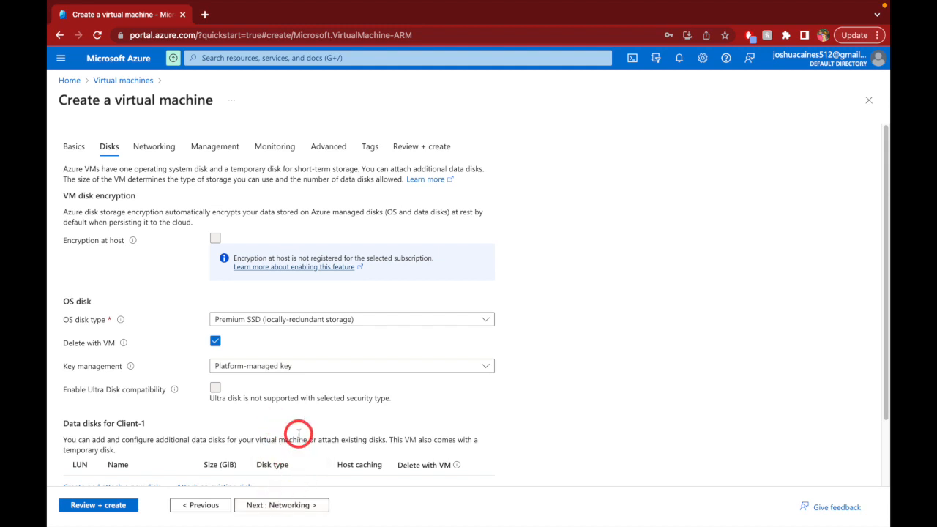
- Move past the Networking settings unchanged to the Review + create step
left_click(293, 505)
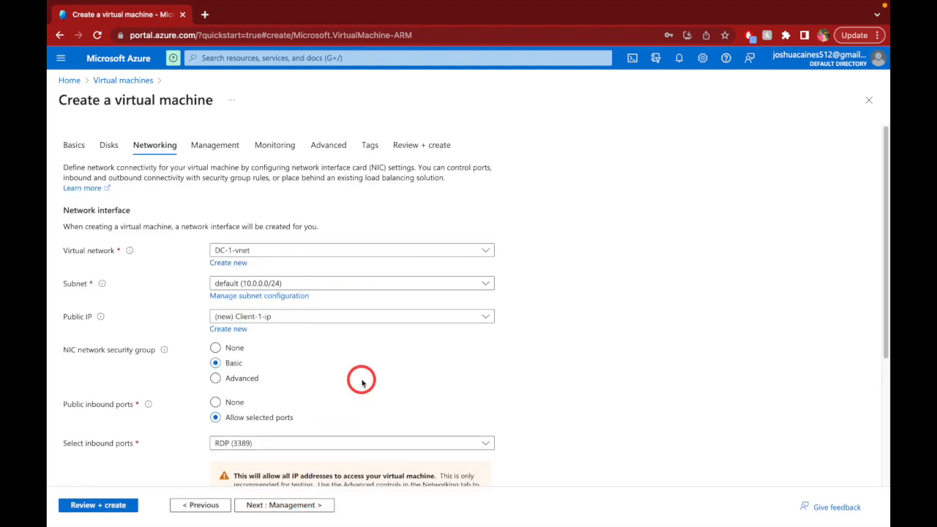
scroll(361, 382, "down", 5)
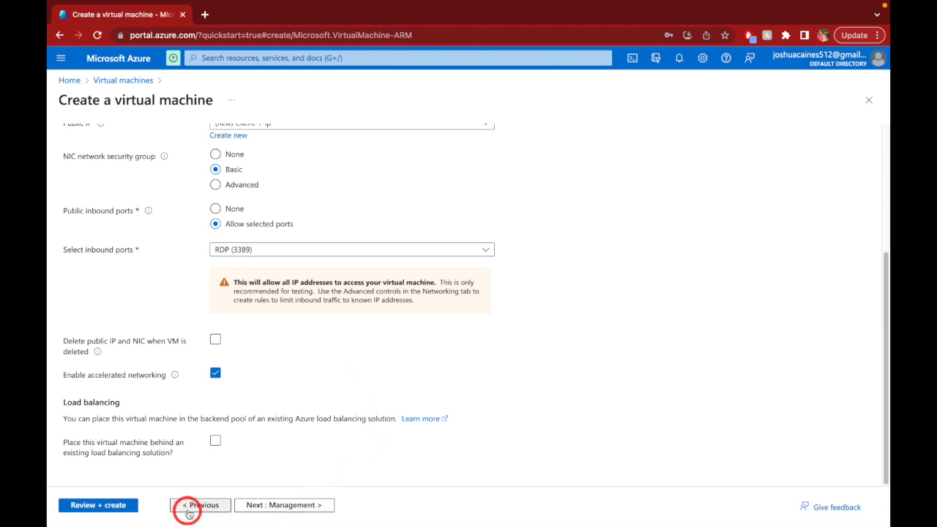
left_click(109, 505)
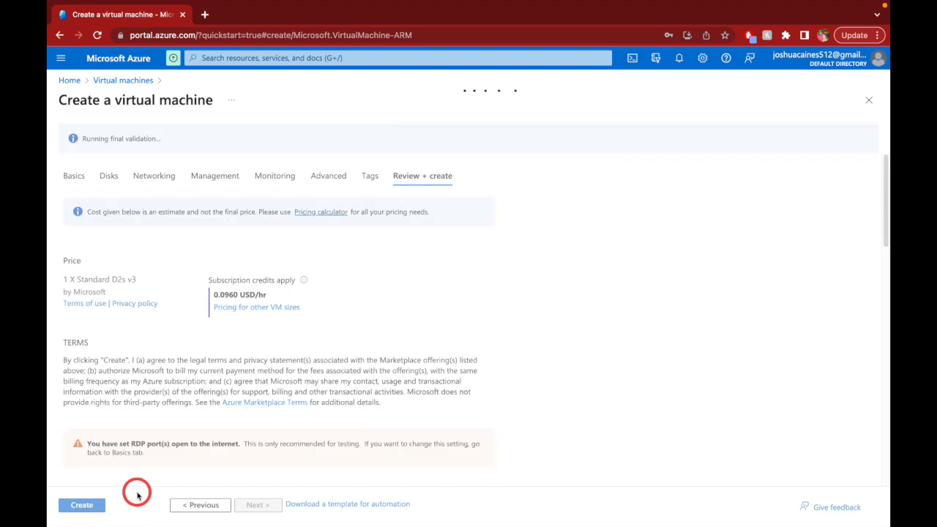
- Submit the Client-1 virtual machine for deployment
left_click(91, 505)
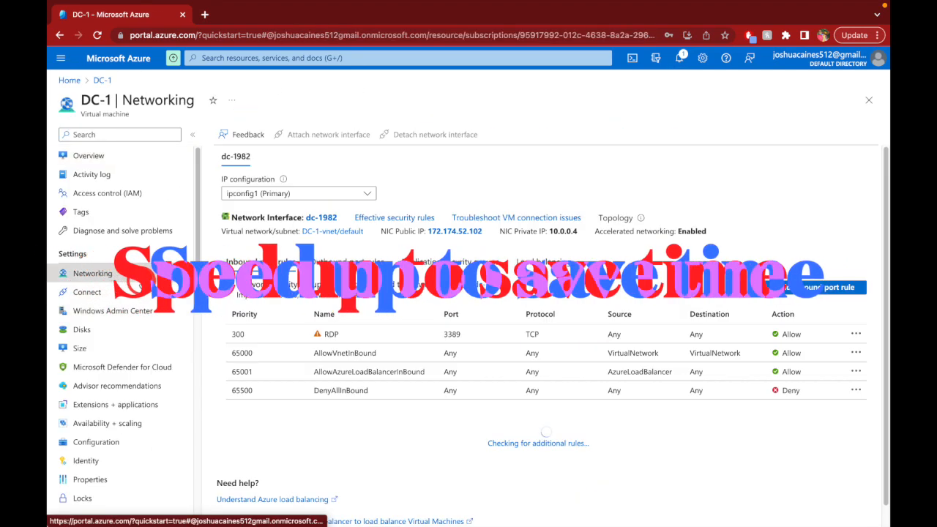
- Set DC-1's ipconfig1 private IP 10.0.0.4 assignment to Static and save
left_click(309, 169)
left_click(101, 254)
left_click(235, 336)
left_click(118, 310)
left_click(85, 134)
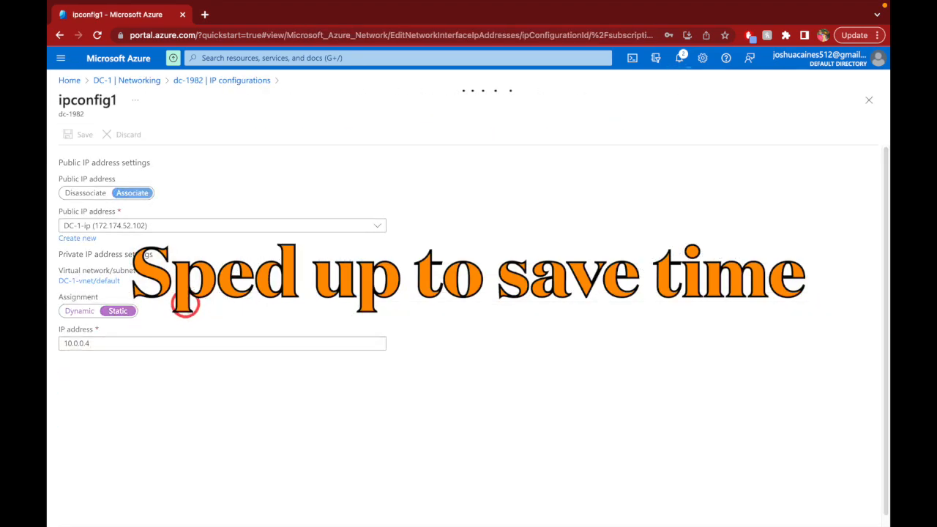
- Check the Client-1 deployment notification until finished, then return to Home
left_click(70, 81)
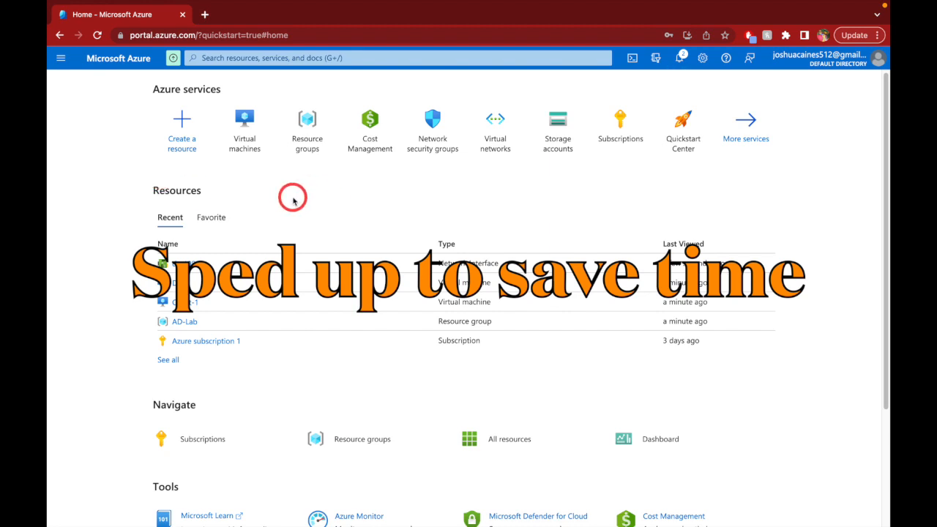
left_click(679, 58)
left_click(669, 150)
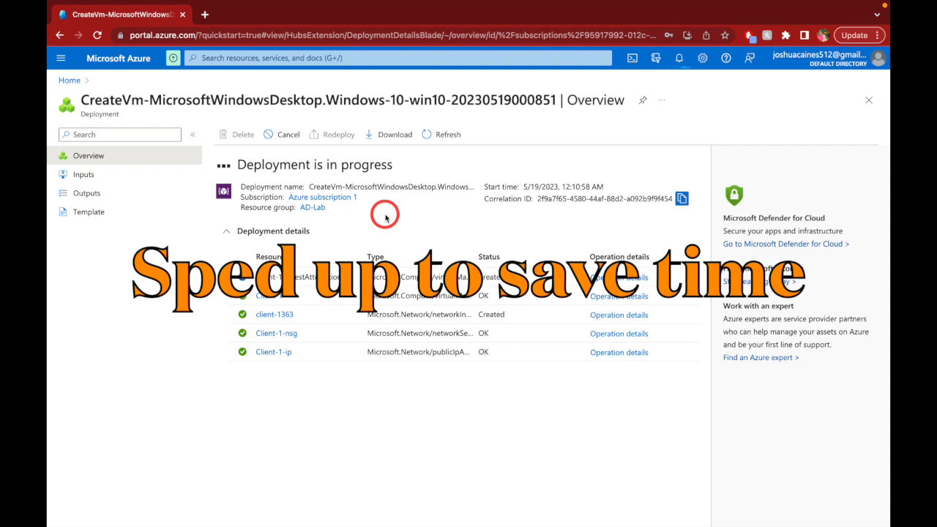
left_click(77, 82)
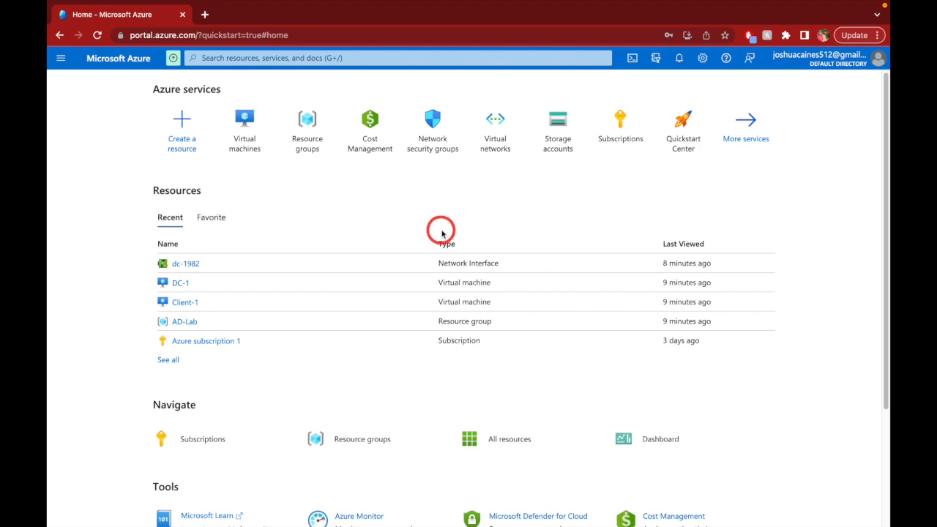
- Open Client-1's overview and copy its public IP 20.127.81.111
left_click(199, 302)
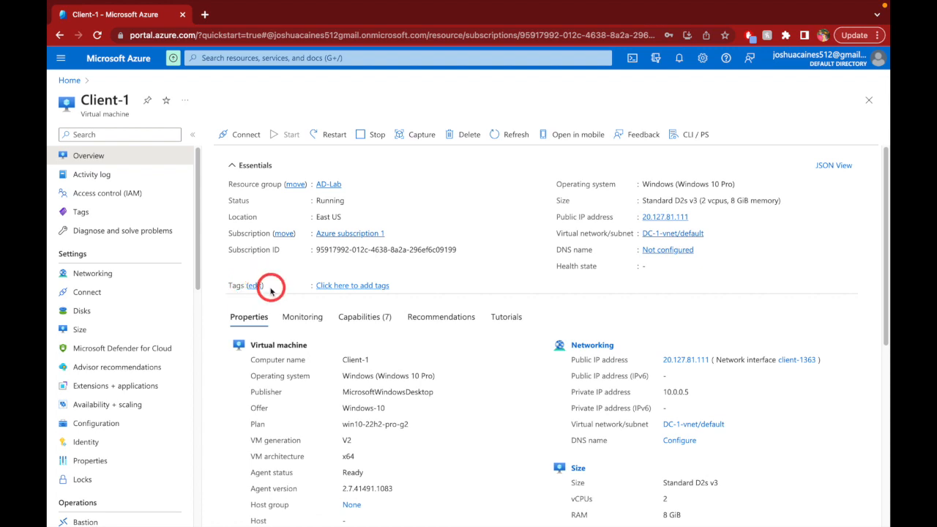
mouse_move(699, 217)
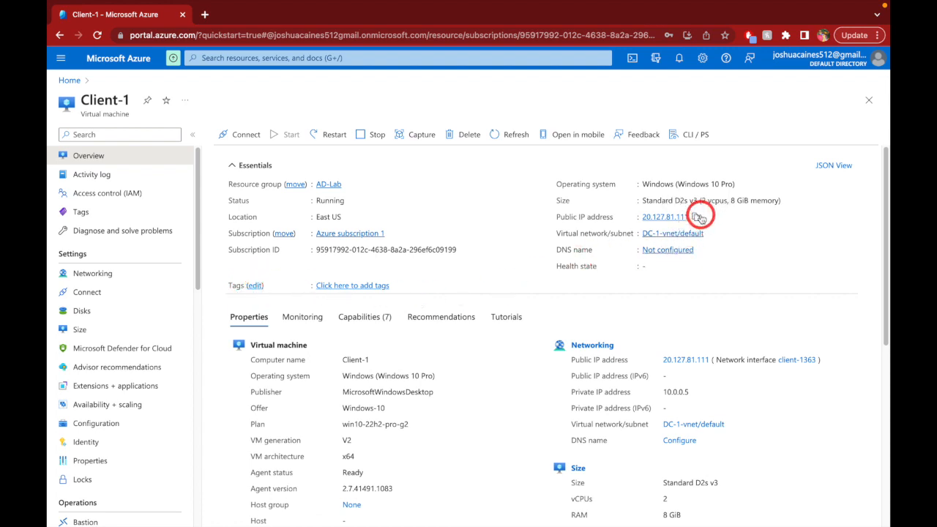
left_click(696, 217)
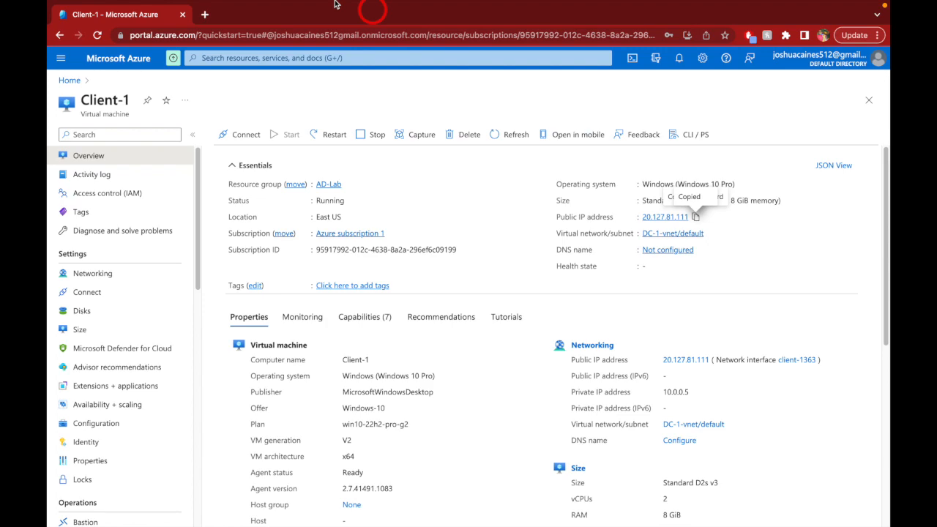
- Exit full screen and narrow the browser to show Remote Desktop beside it
mouse_move(86, 7)
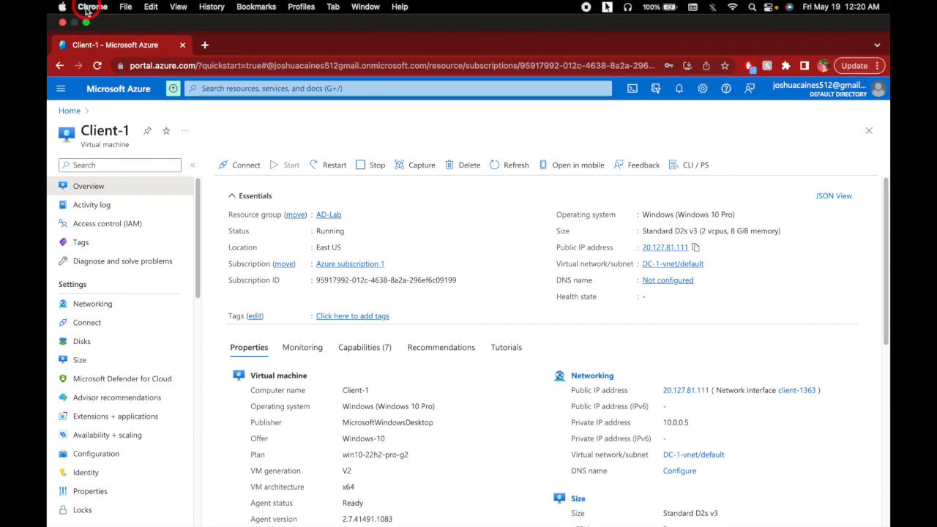
left_click(86, 22)
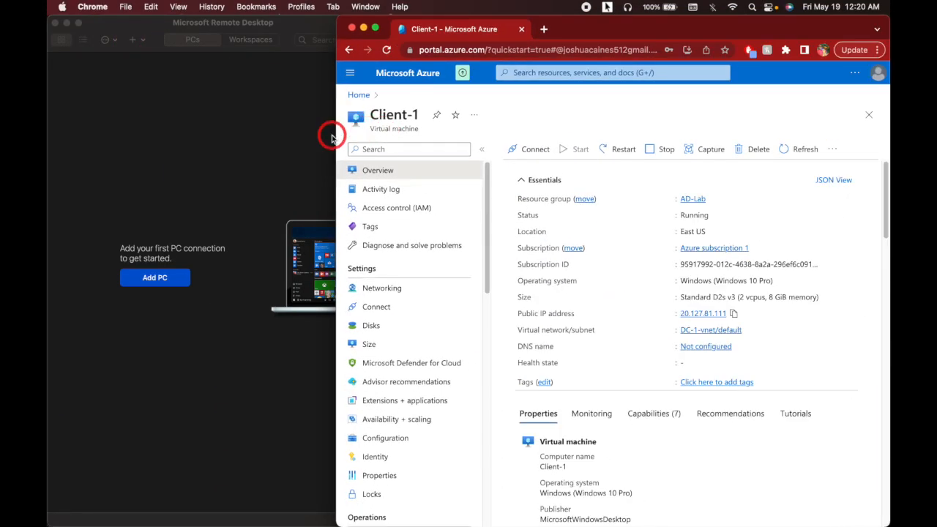
left_click_drag(333, 135, 408, 130)
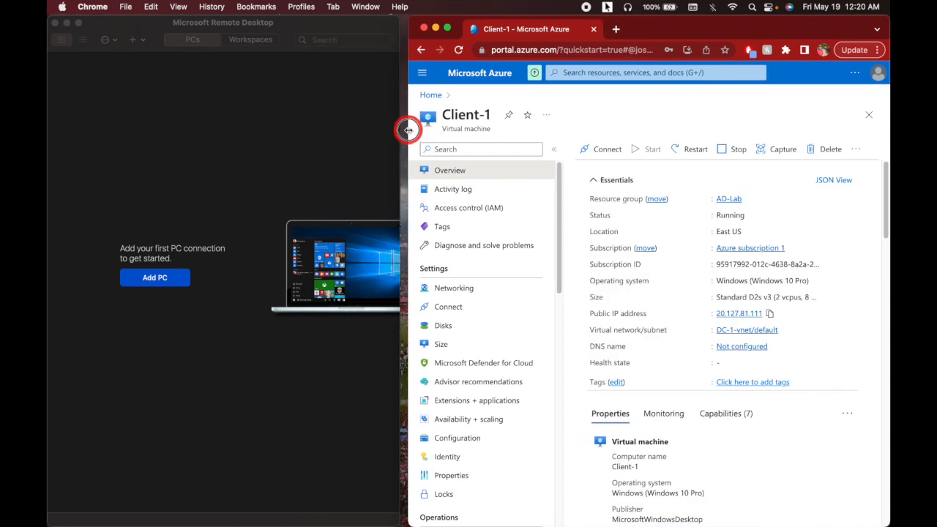
- Add a Remote Desktop PC at 20.127.81.111 with friendly name Client-1
left_click(169, 278)
left_click(169, 277)
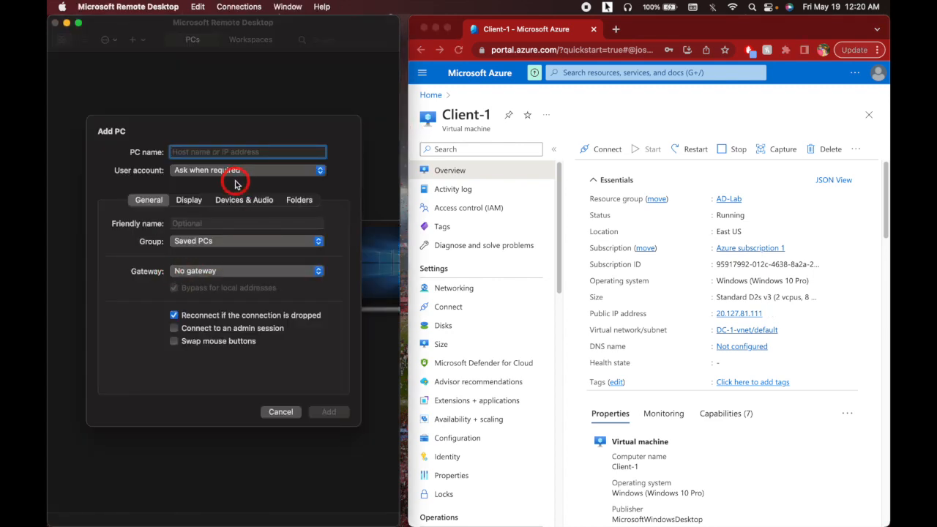
key("super+v")
left_click(257, 223)
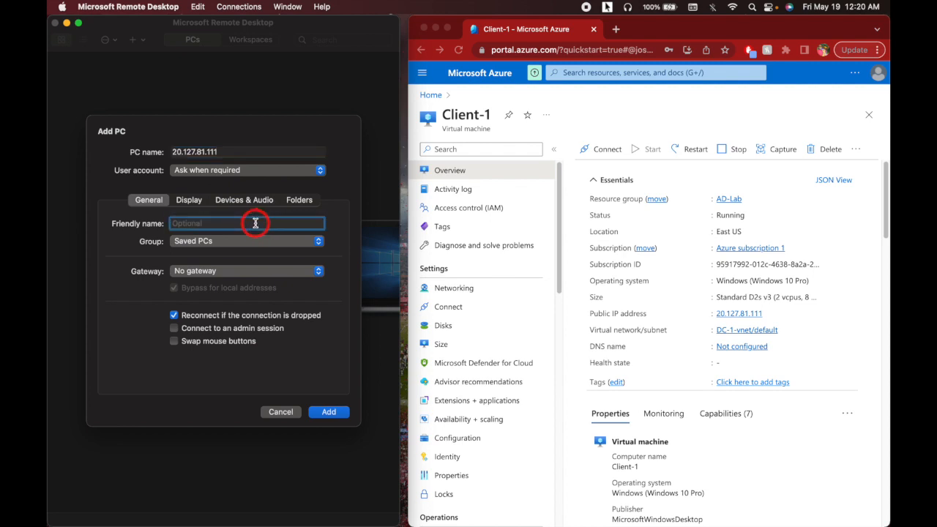
type("Client-1")
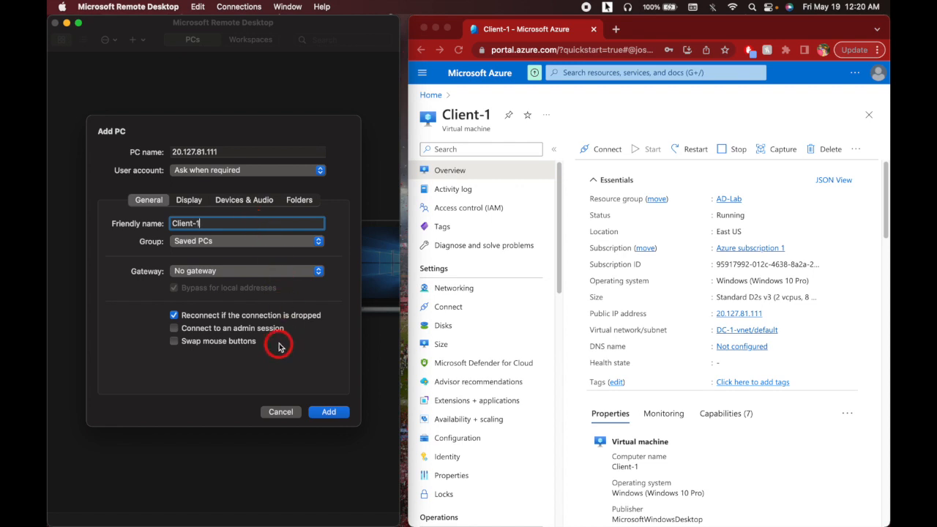
left_click(329, 412)
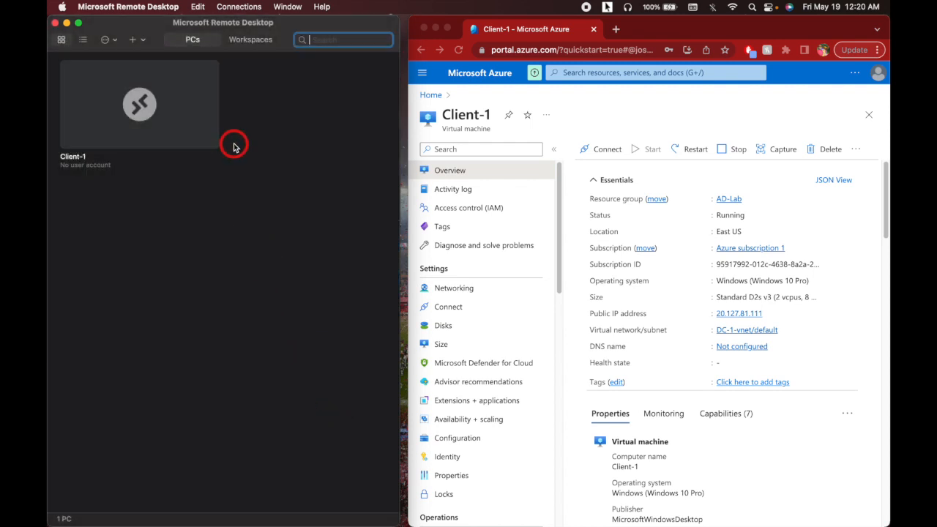
- Connect to Client-1 with the administrator credentials, accepting the certificate warning
double_click(180, 121)
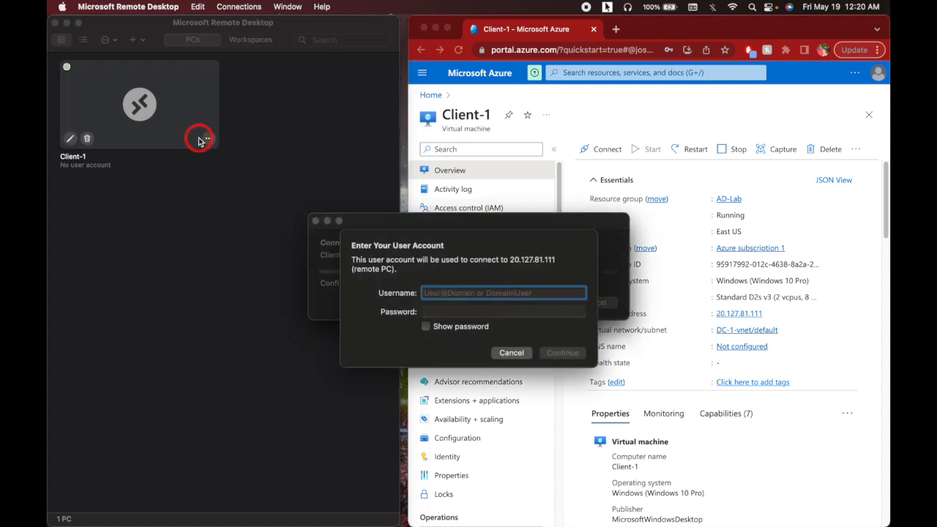
type("jbdc")
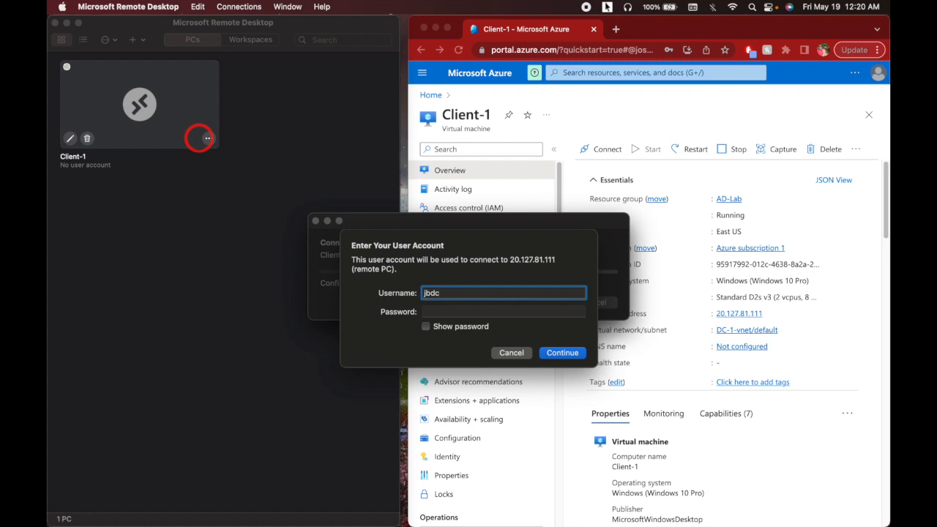
key("Tab")
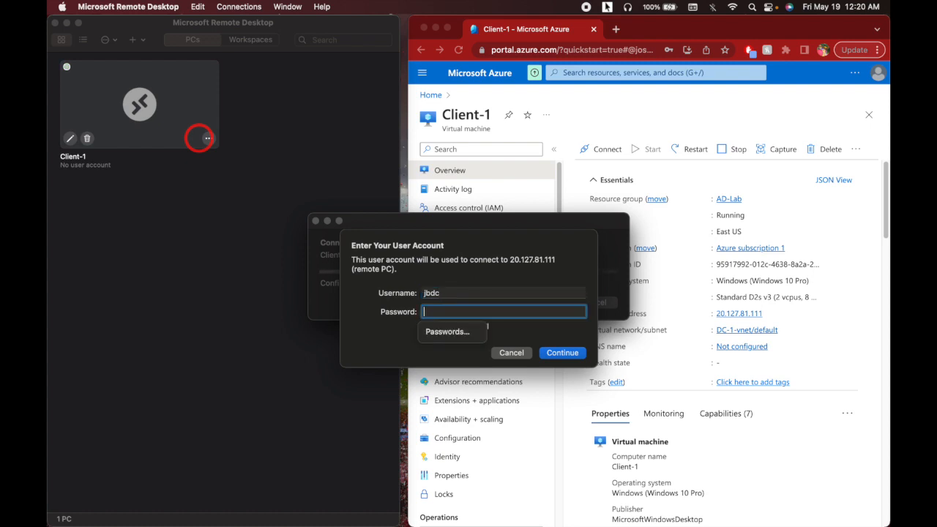
type("•••••••")
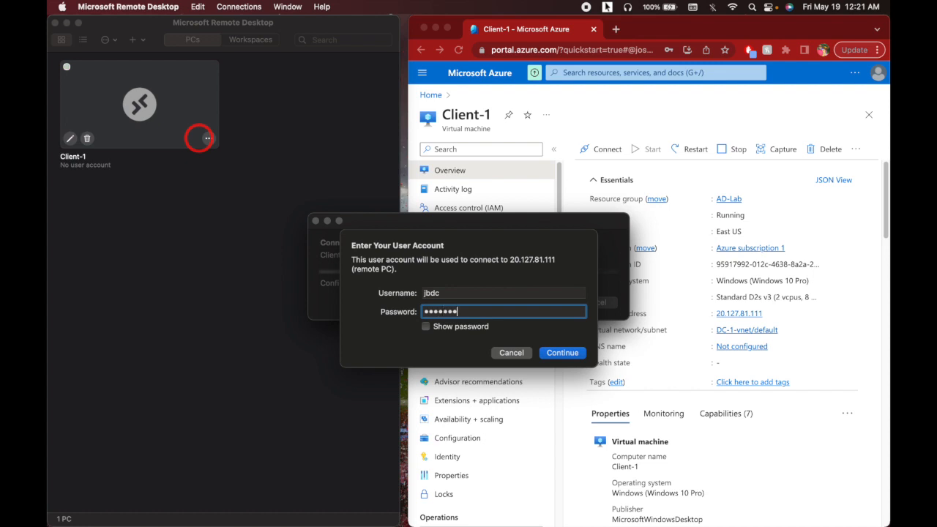
type("•••••")
key("Return")
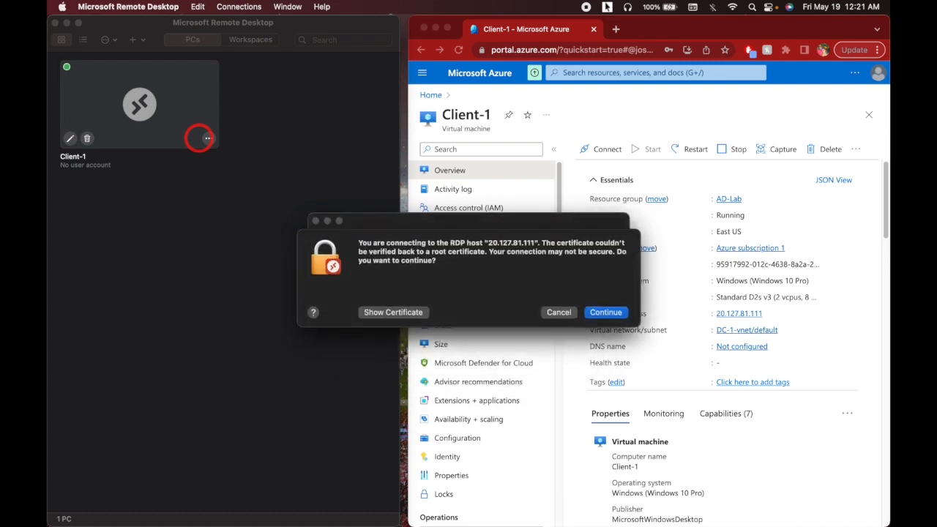
left_click(605, 313)
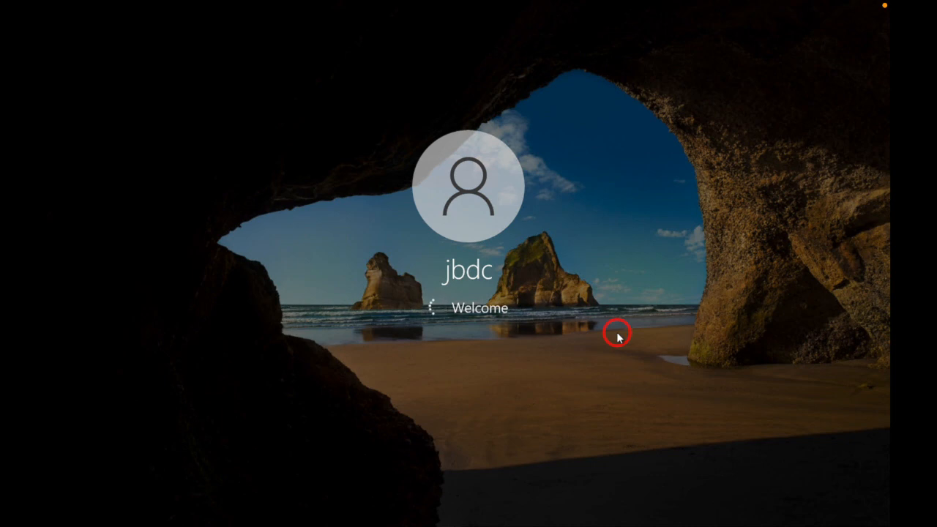
- Take the remote session out of full screen and bring the Azure portal forward
mouse_move(87, 16)
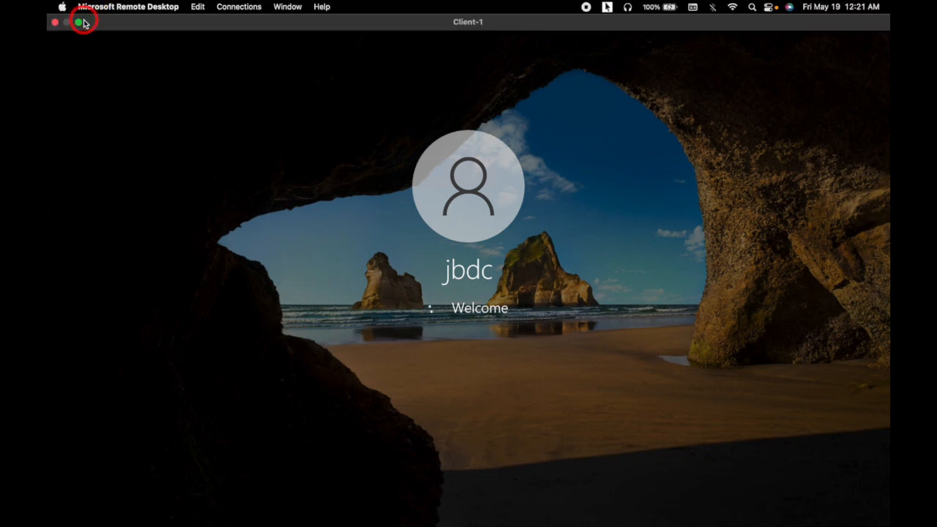
left_click(79, 23)
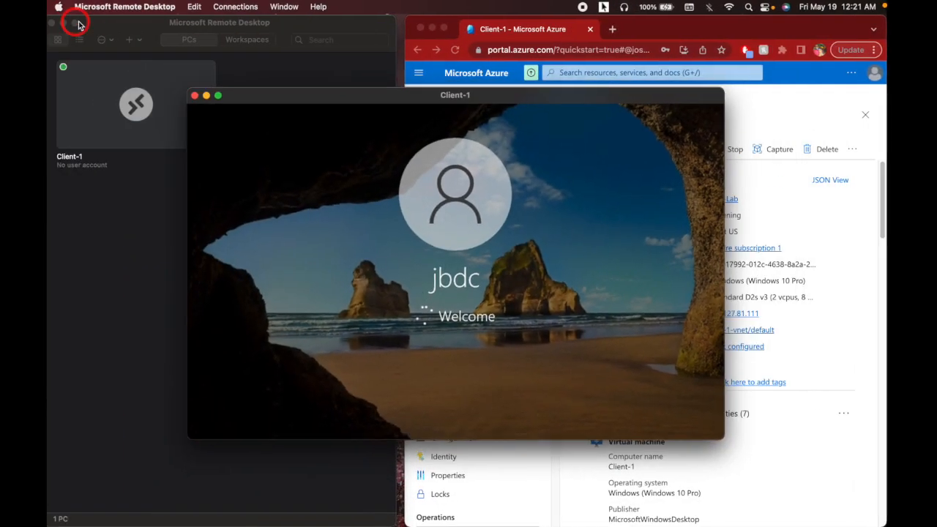
left_click(767, 111)
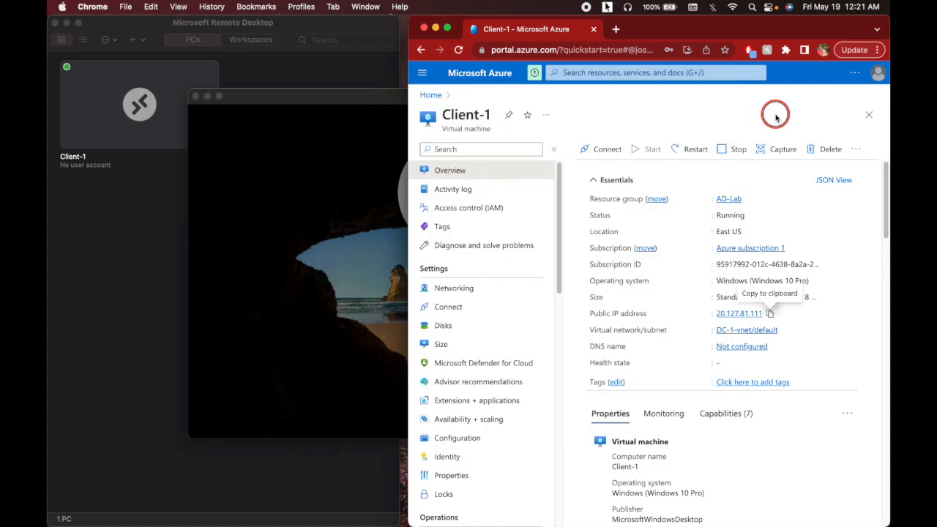
- Copy DC-1's public IP 172.174.52.102 from its Azure overview page
left_click(432, 96)
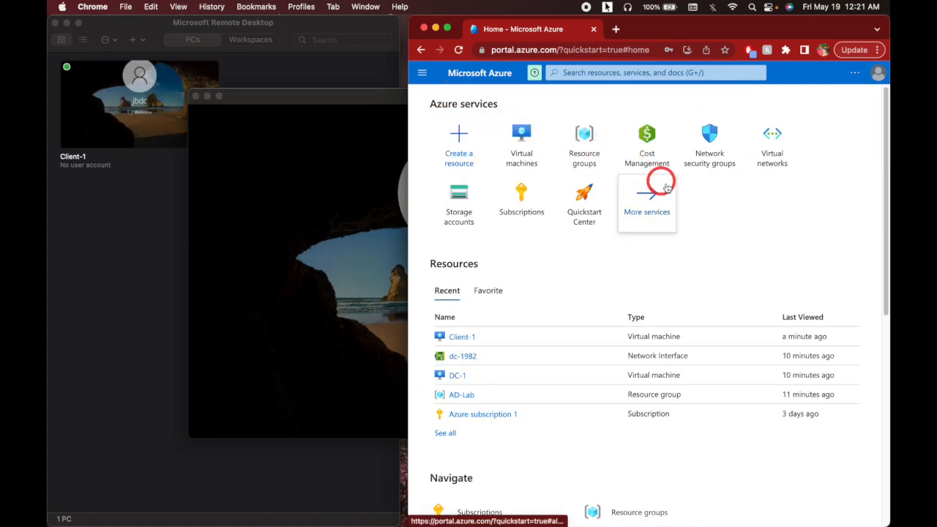
left_click(454, 375)
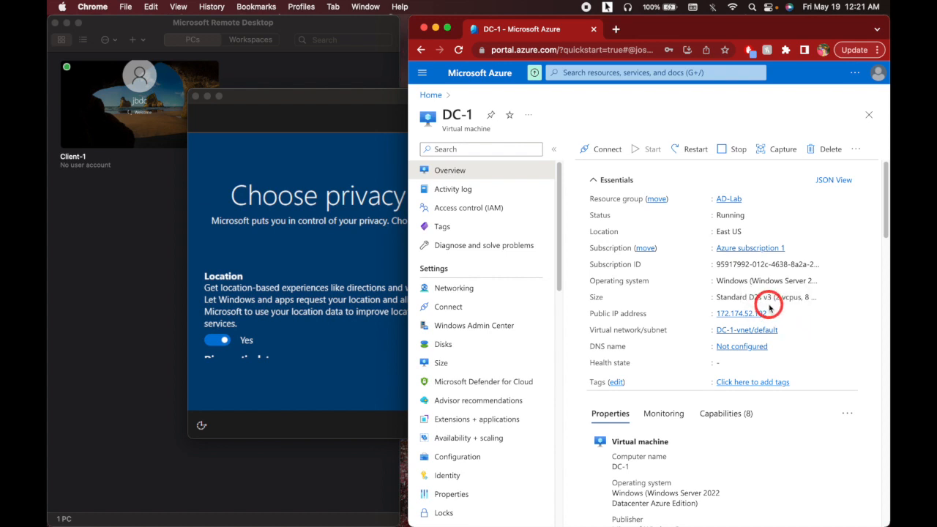
left_click(774, 314)
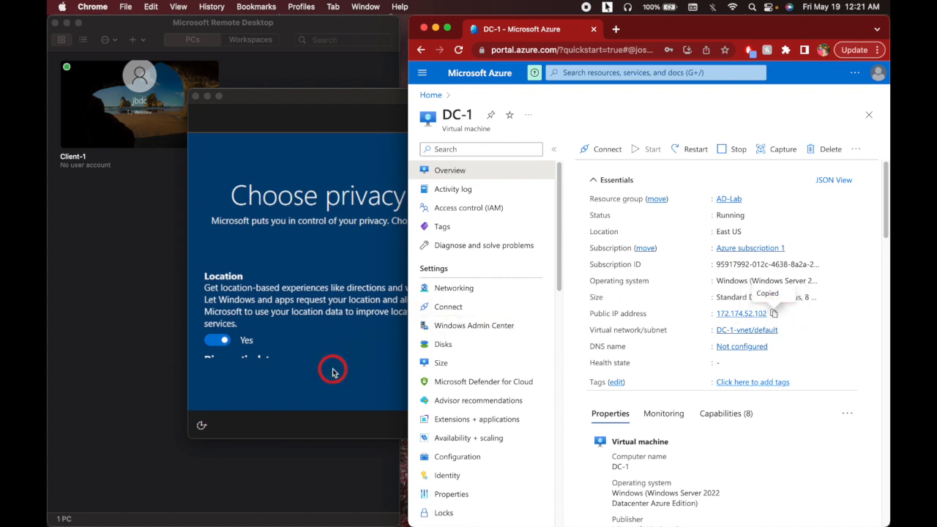
left_click(328, 109)
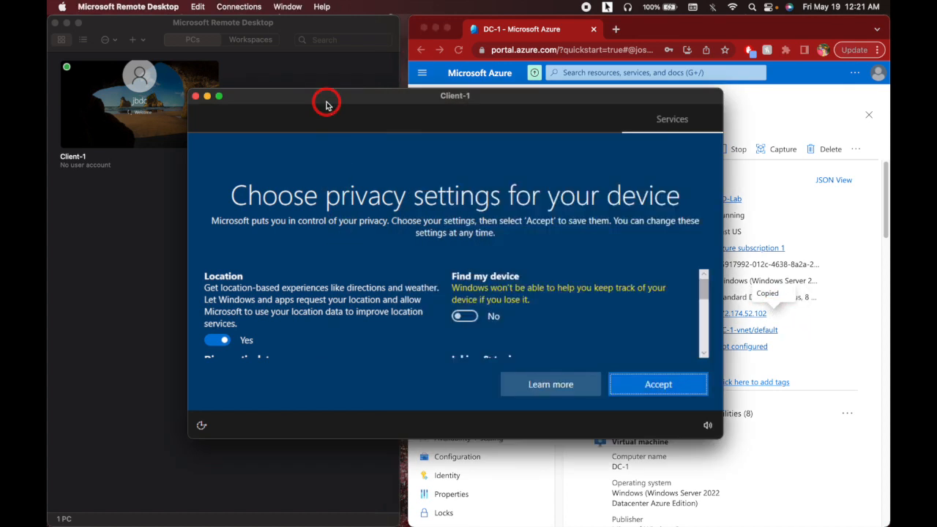
- Turn off Client-1's location, tailored experiences, advertising ID and inking privacy options, and accept
double_click(327, 104)
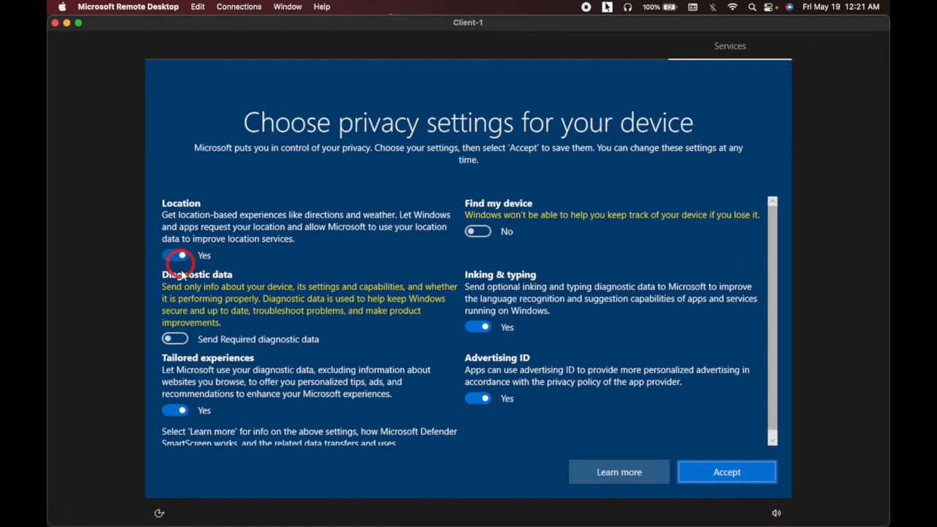
left_click(178, 255)
left_click(179, 393)
left_click(484, 386)
left_click(483, 313)
left_click(621, 362)
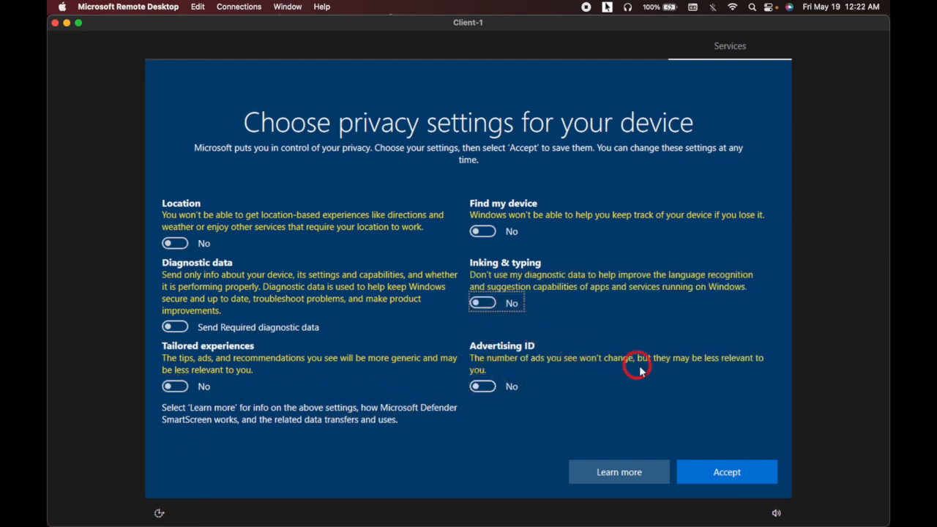
left_click(724, 472)
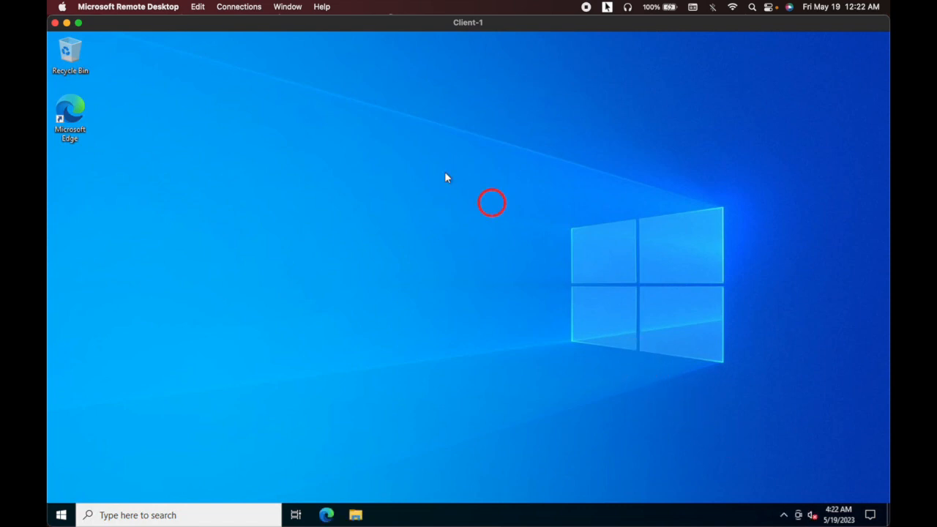
- Decline network discovery on Client-1 and return its session from full screen to a window
left_click(79, 23)
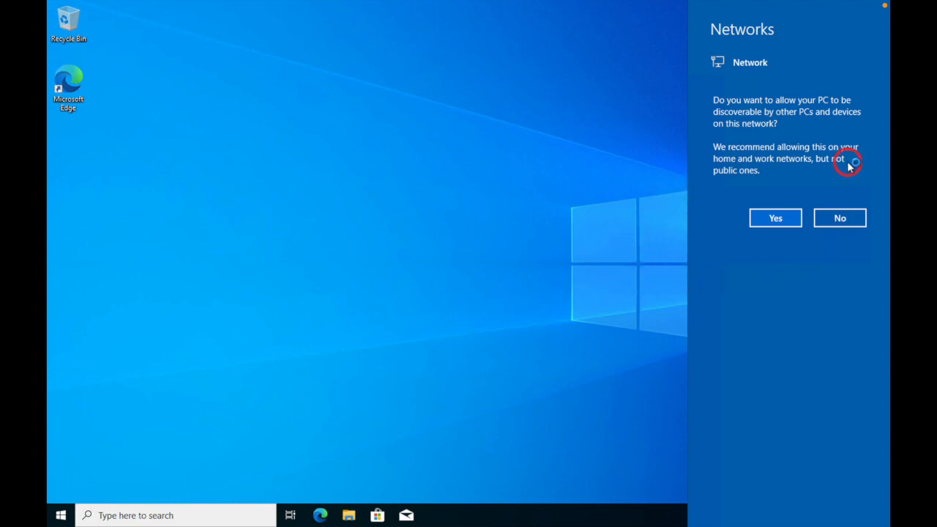
left_click(853, 227)
mouse_move(110, 4)
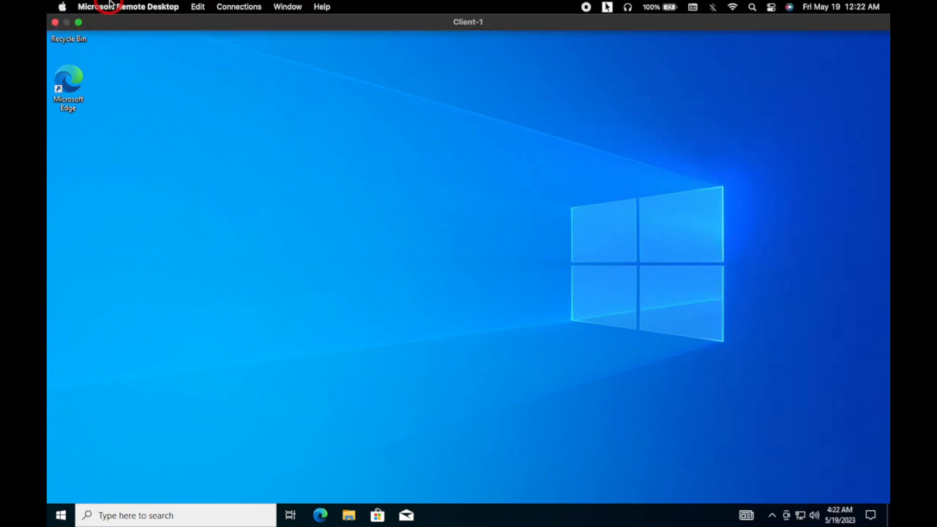
left_click(80, 24)
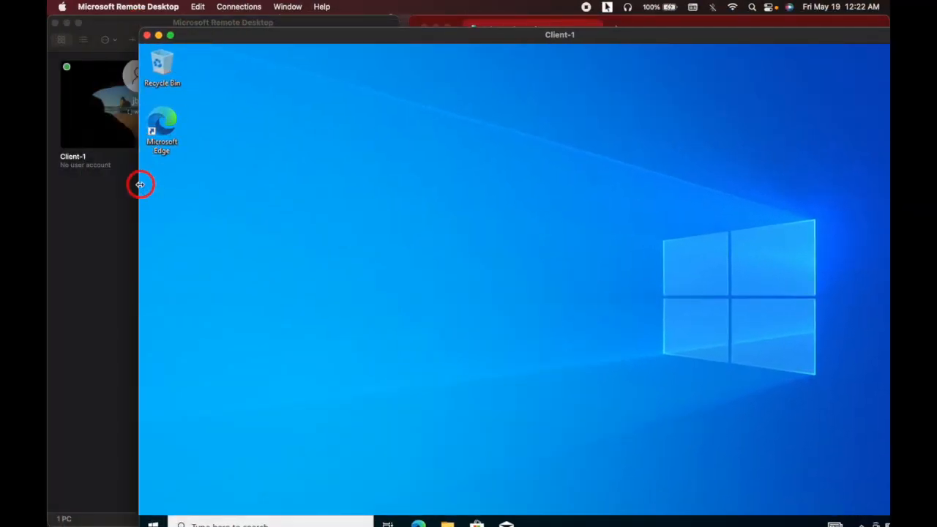
- Add a saved PC named DC1 at 172.174.52.102 and start connecting to it
left_click_drag(139, 185, 293, 203)
left_click(153, 210)
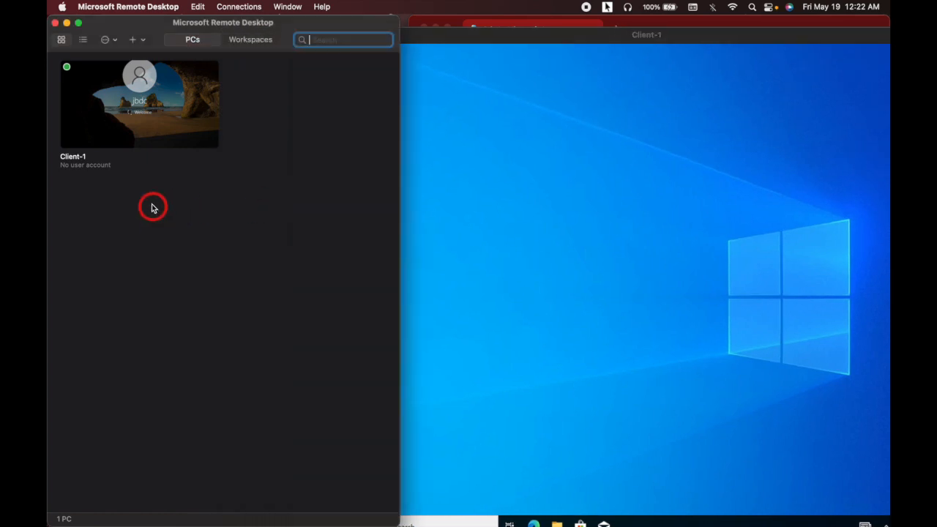
left_click(133, 40)
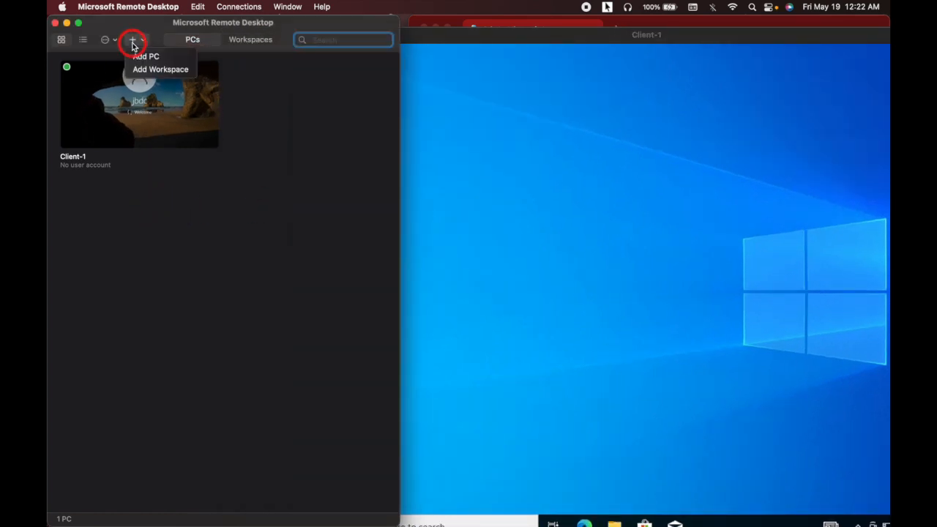
left_click(145, 58)
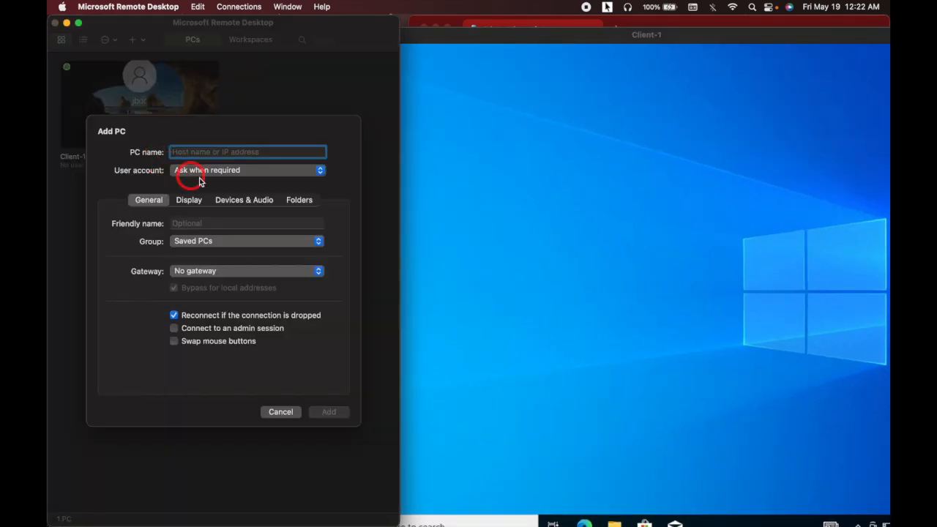
key("super+v")
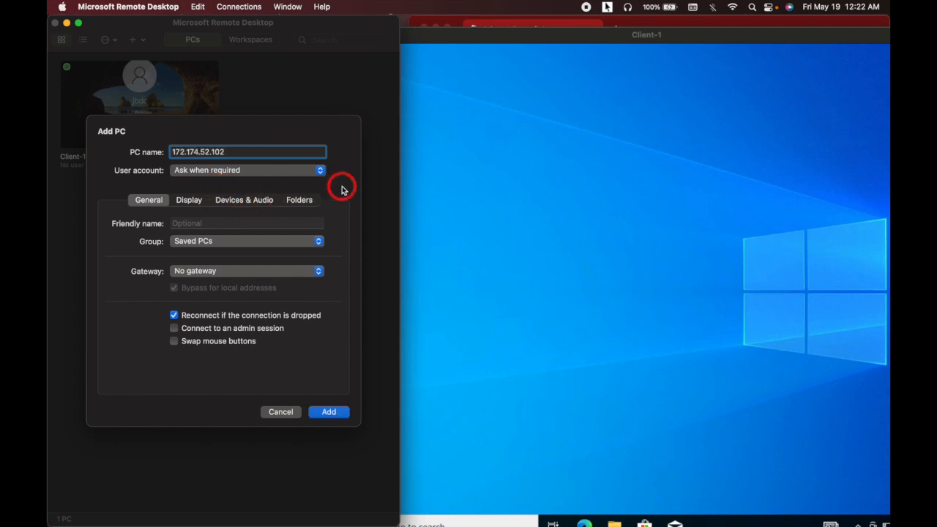
left_click(241, 222)
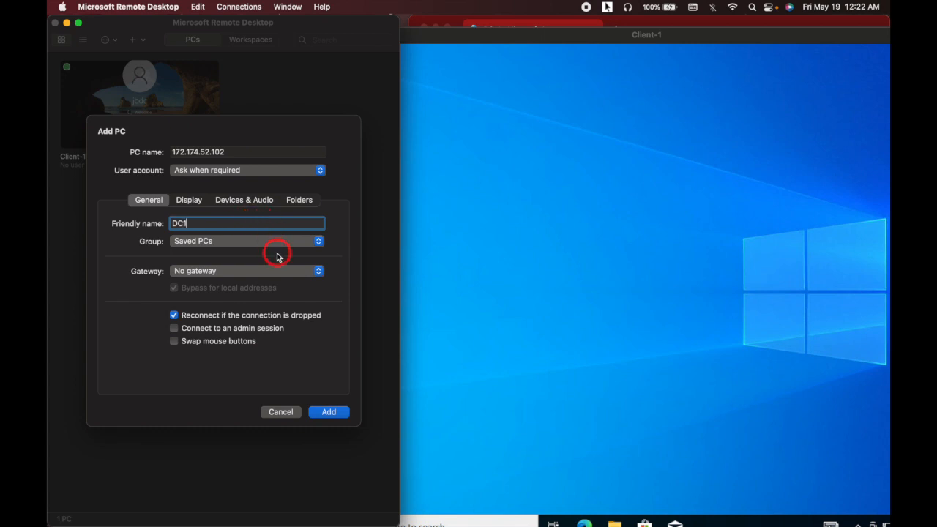
left_click(329, 412)
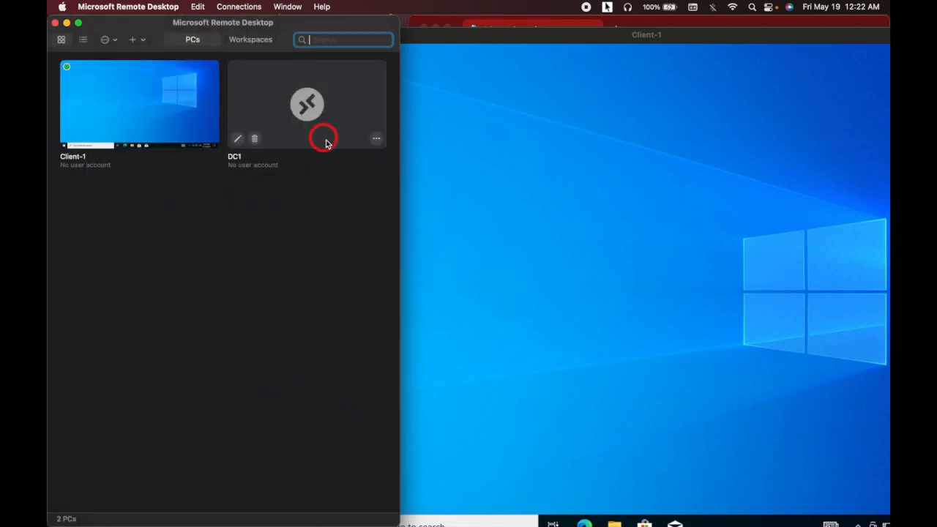
double_click(303, 112)
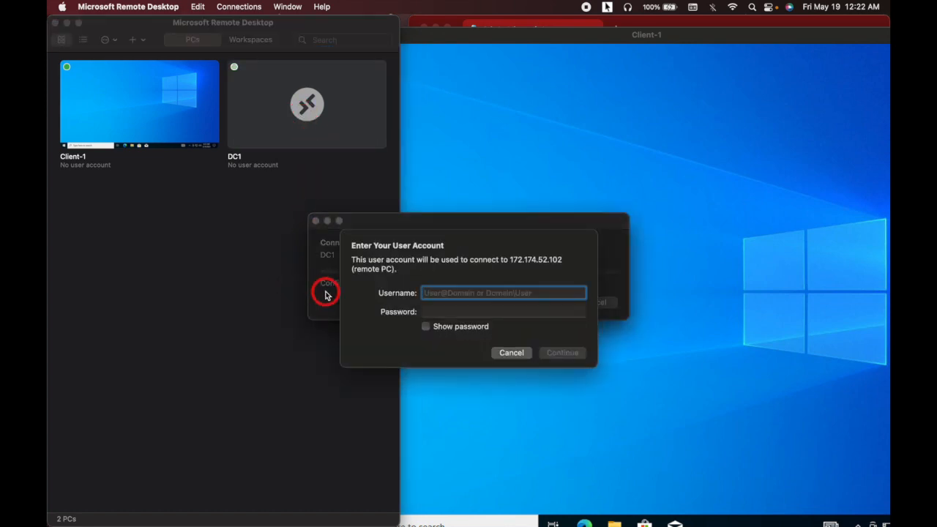
- Sign in to DC1 with the admin username and password, accepting the unverified certificate
type("l")
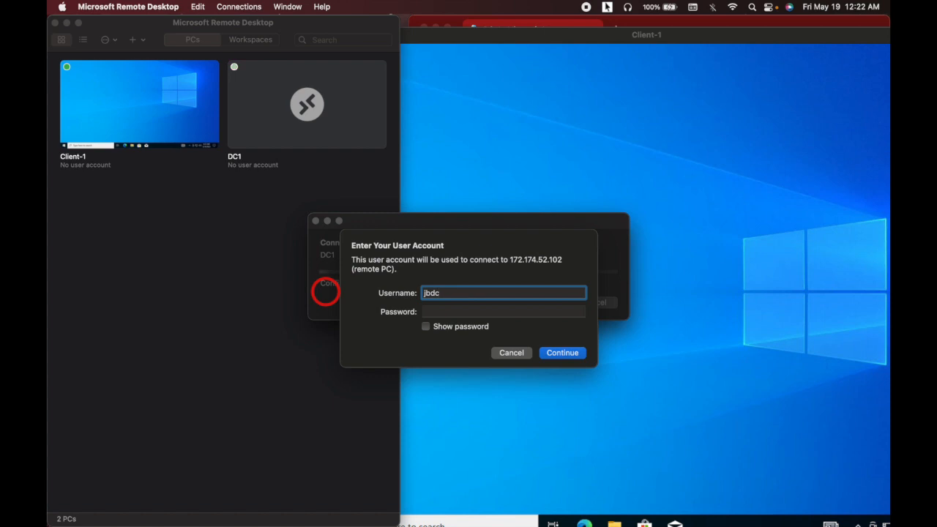
key("Tab")
type("•")
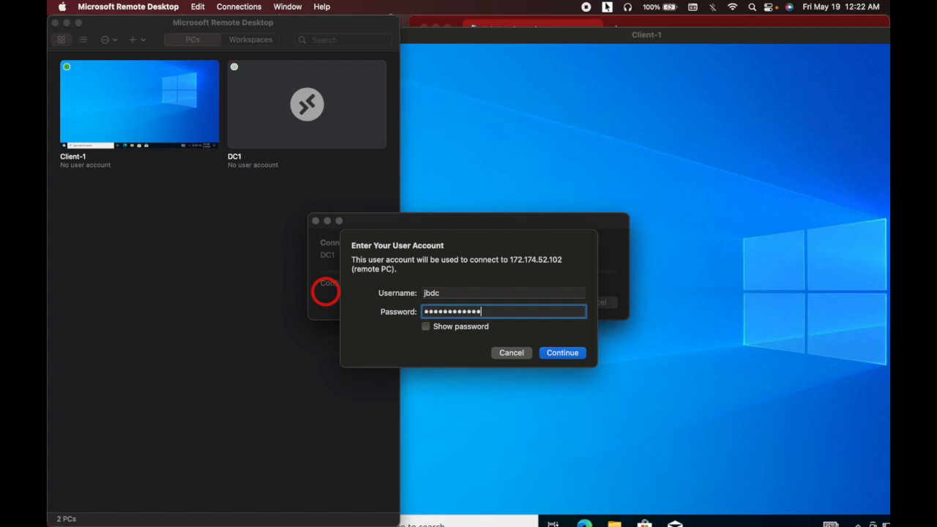
key("Return")
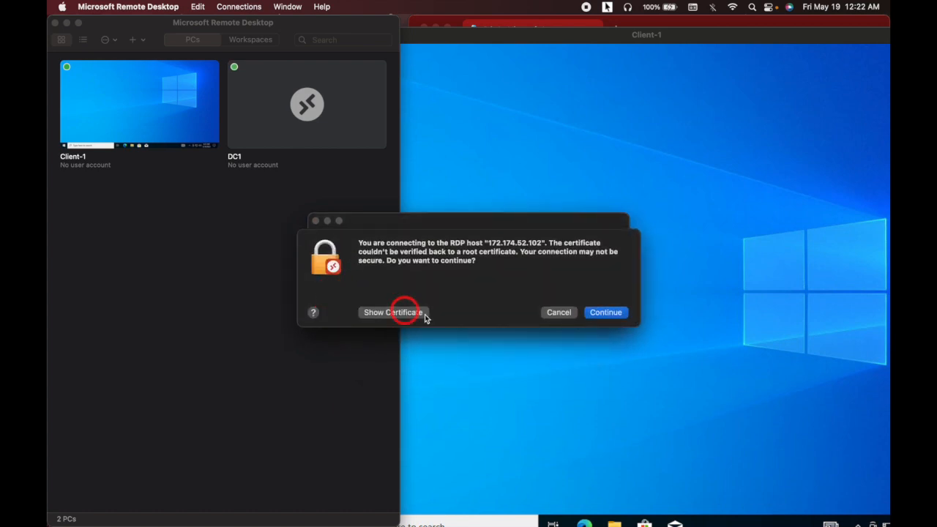
left_click(615, 316)
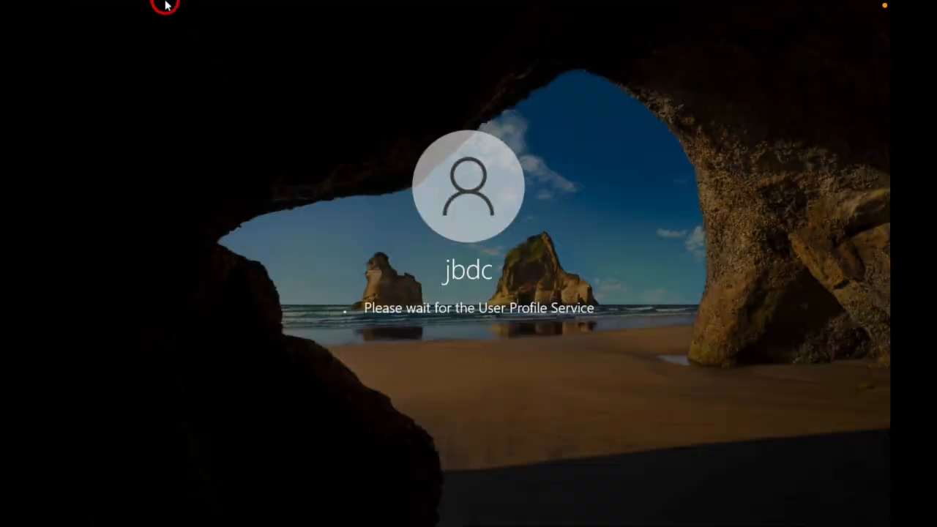
- Take DC1 out of full screen and shrink both the DC1 and Client-1 windows
mouse_move(164, 5)
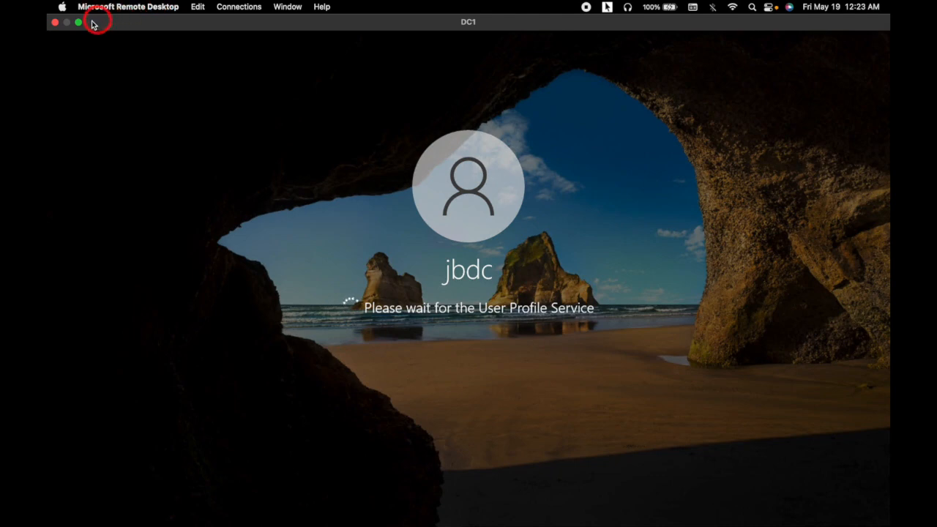
left_click(80, 23)
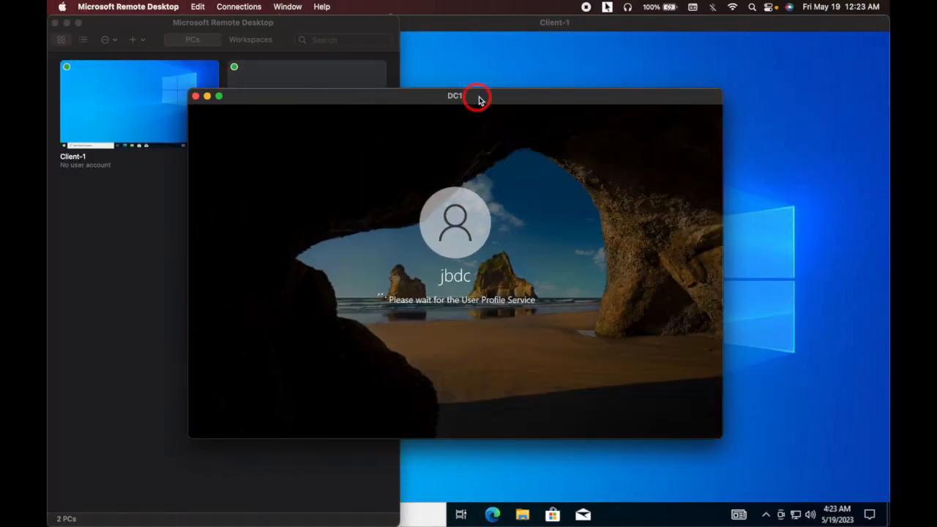
left_click_drag(508, 103, 351, 108)
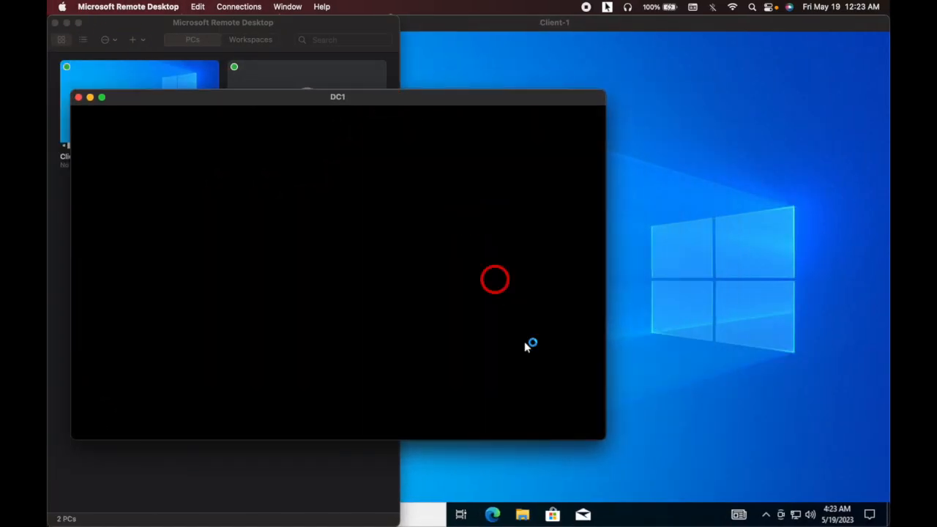
left_click_drag(602, 440, 420, 410)
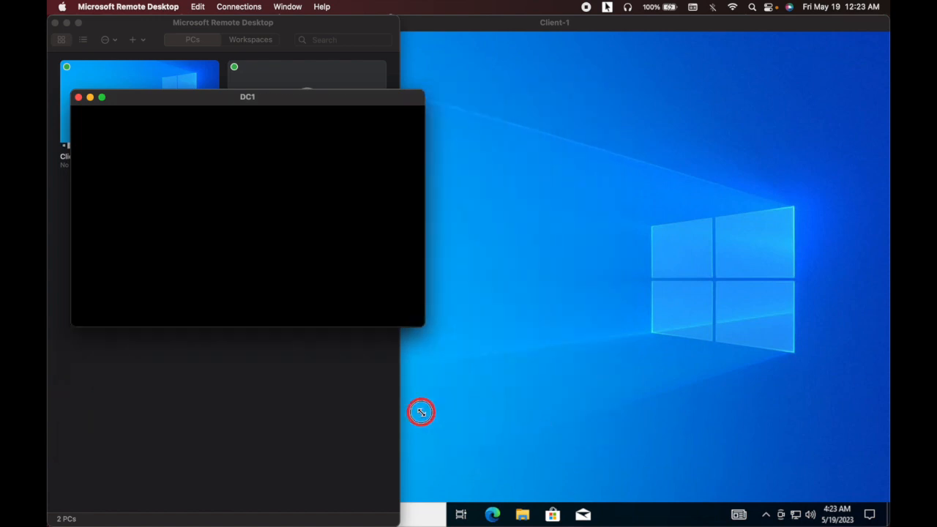
left_click(544, 372)
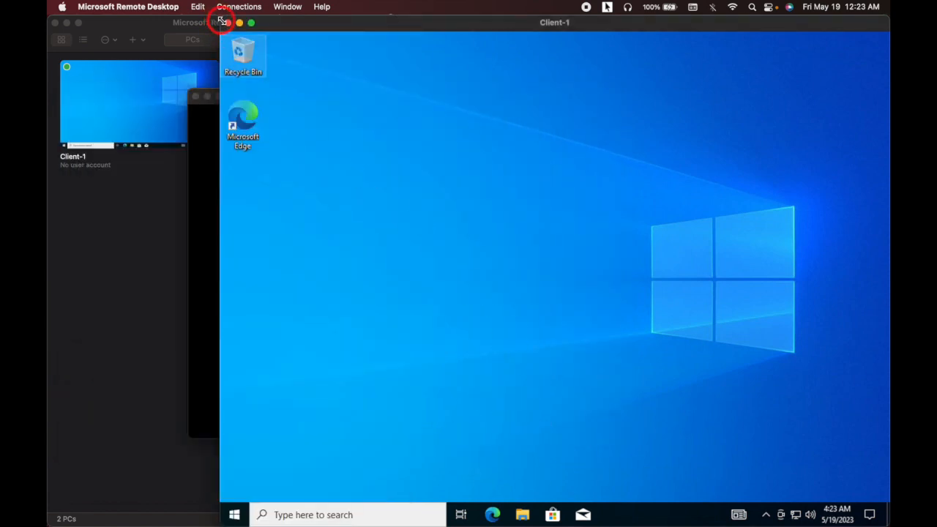
left_click_drag(222, 22, 460, 156)
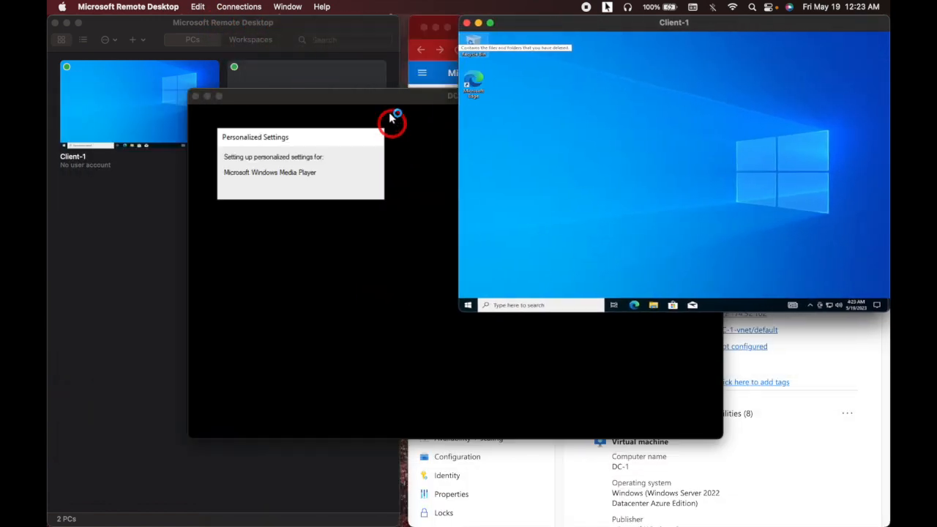
- Place DC1 at the top-left and move Client-1 down to reveal the Azure portal
left_click(67, 23)
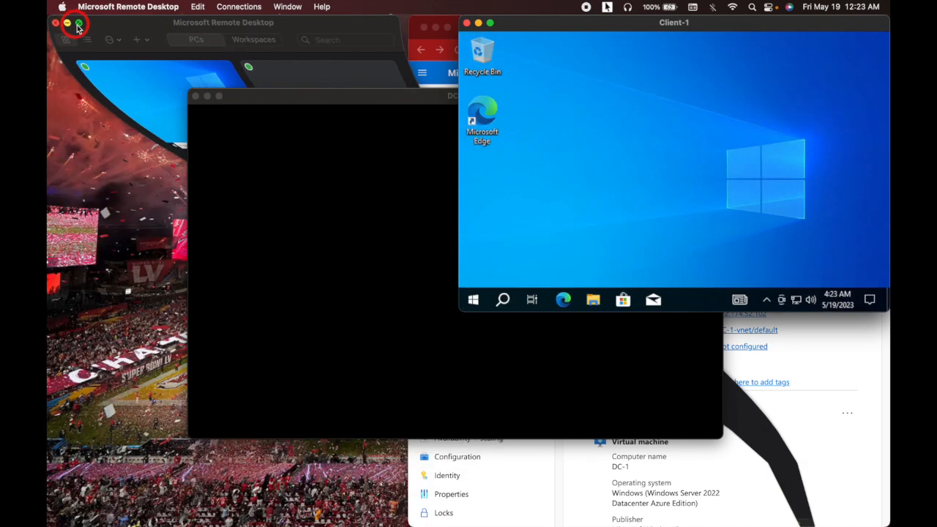
left_click(313, 105)
left_click_drag(338, 104, 207, 29)
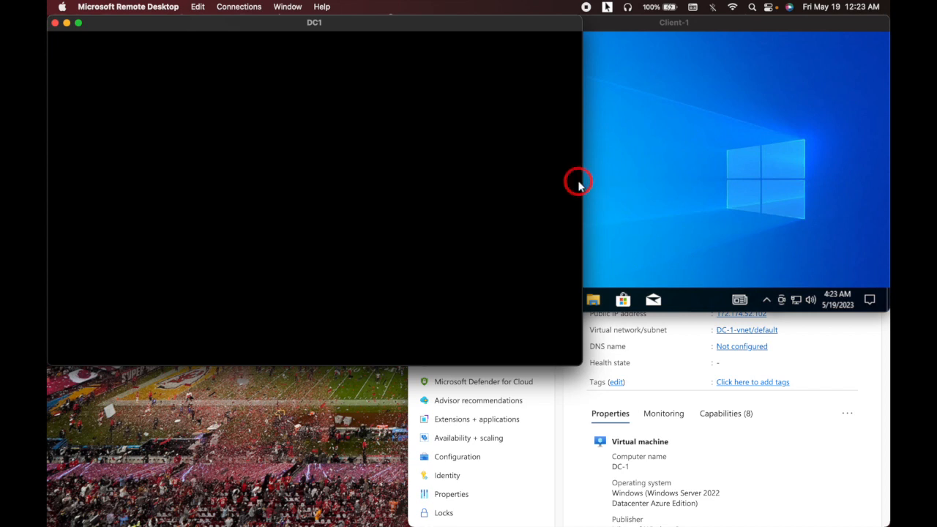
left_click_drag(582, 179, 462, 176)
left_click(546, 168)
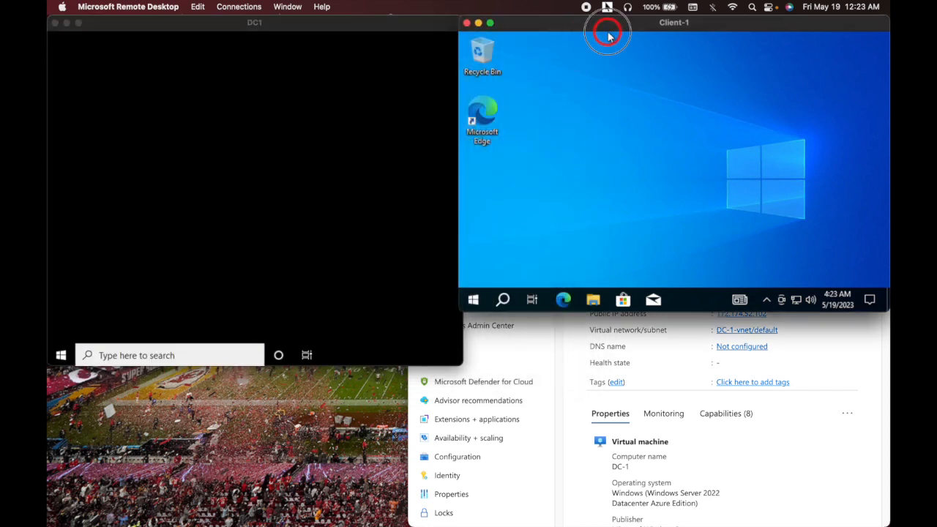
left_click_drag(477, 171, 593, 59)
left_click_drag(607, 24, 358, 202)
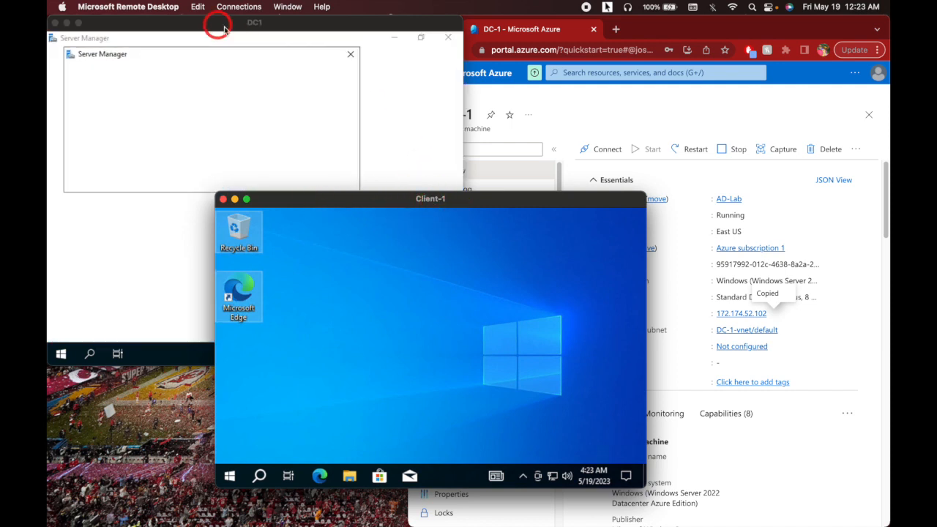
- Search for 'cm' on Client-1 and launch Command Prompt from the results
left_click(429, 350)
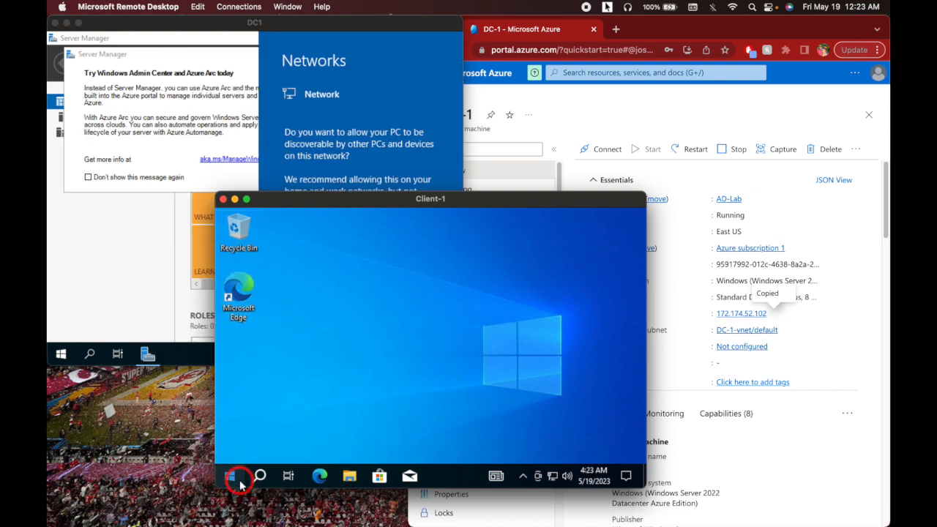
left_click(231, 477)
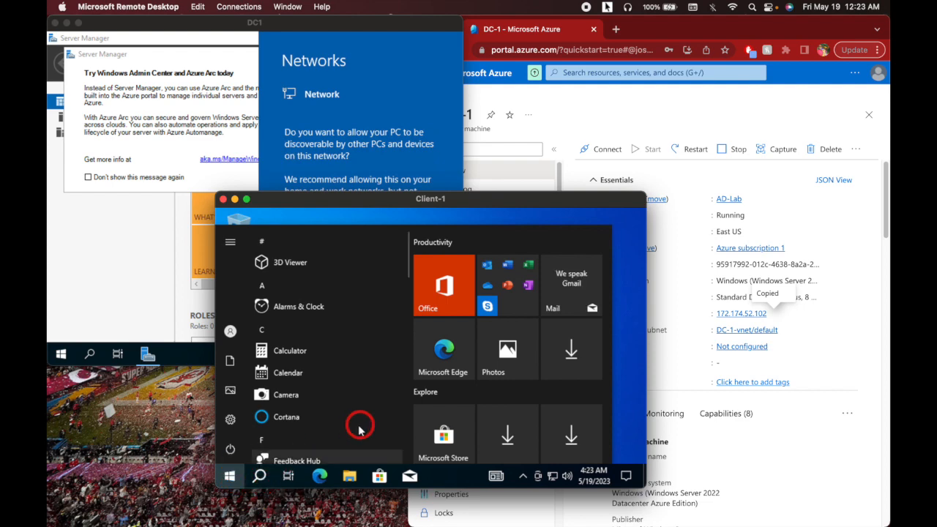
left_click_drag(647, 409, 780, 391)
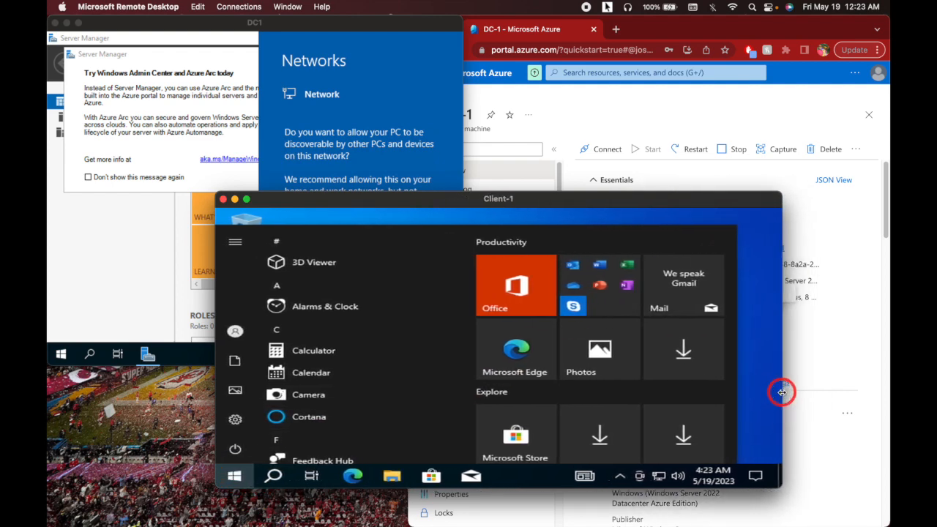
left_click(268, 474)
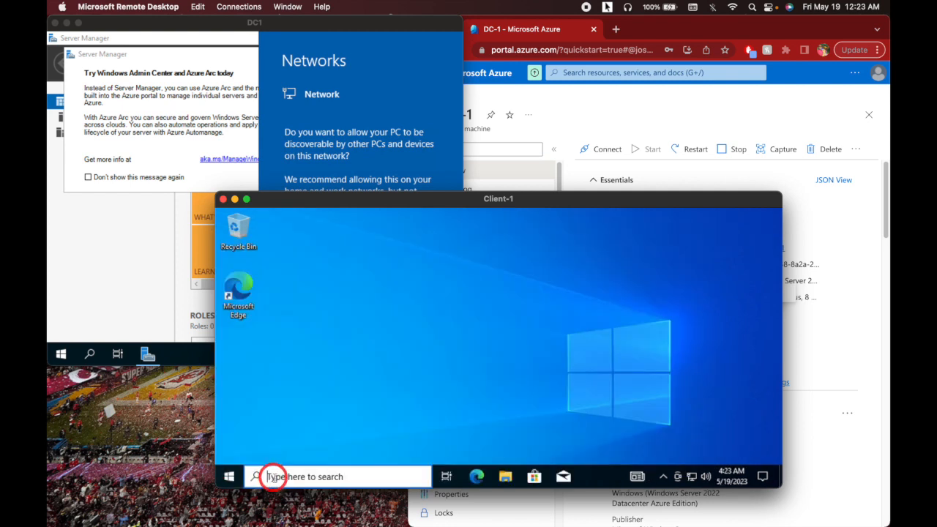
type("c")
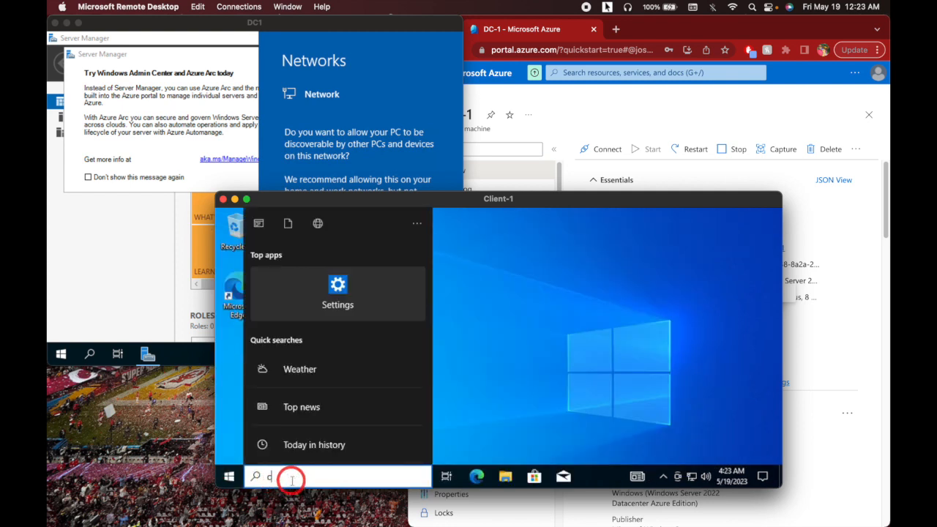
type("m")
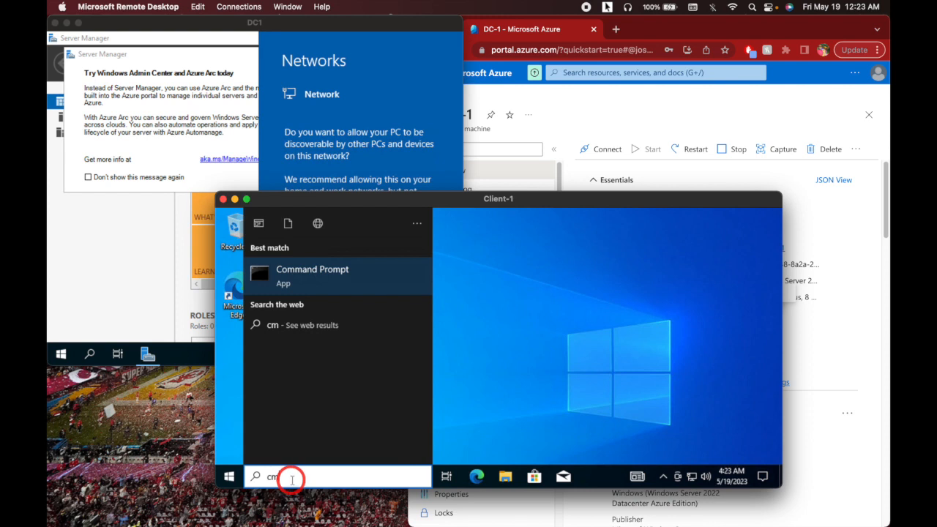
left_click(306, 274)
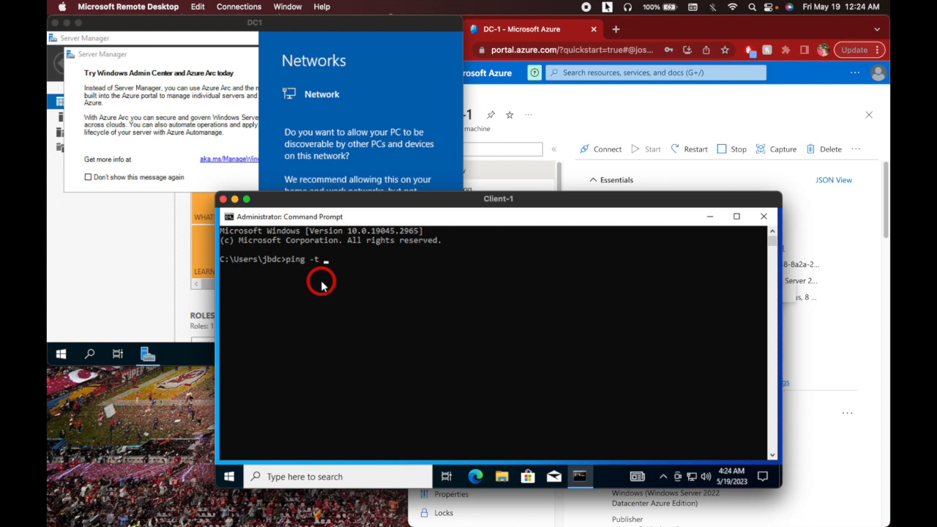
- Open ipconfig1 on DC-1's dc-1982 interface and copy its private IP 10.0.0.4
left_click(576, 111)
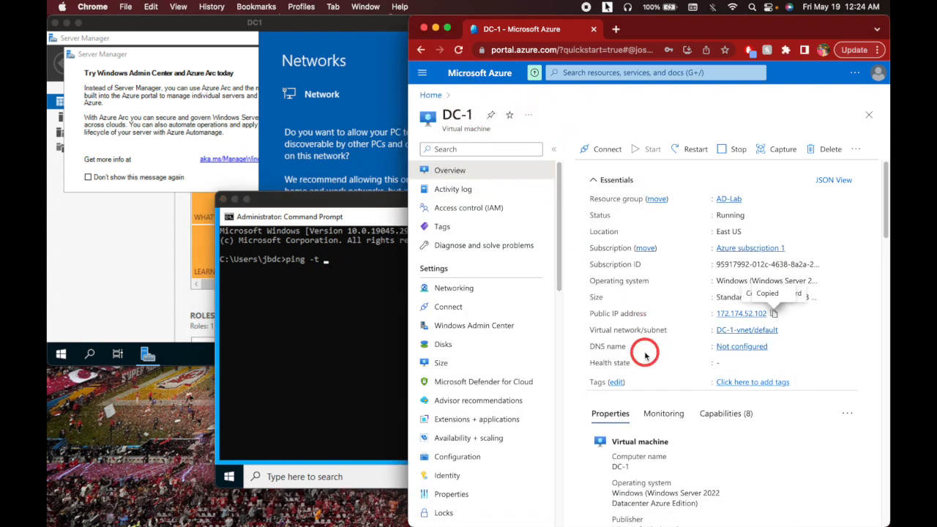
left_click(452, 288)
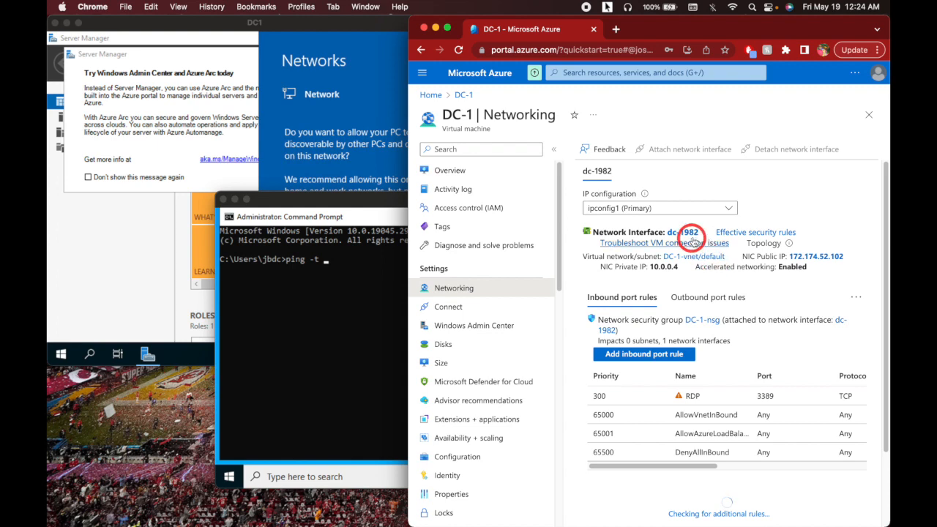
left_click(688, 233)
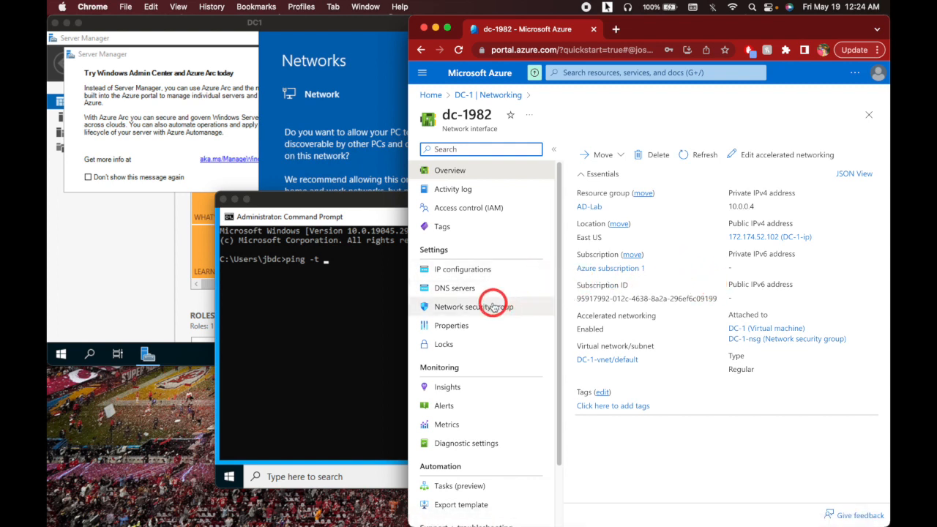
left_click(475, 269)
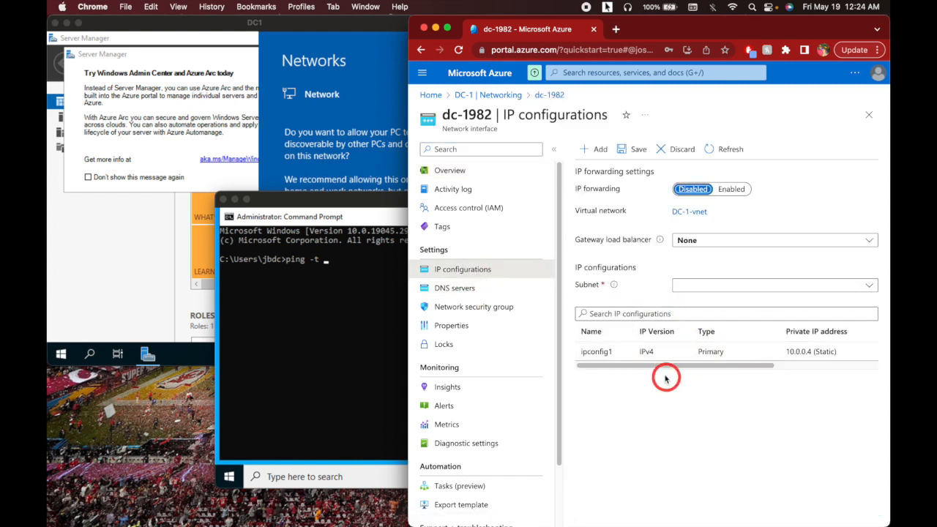
left_click_drag(669, 357, 757, 396)
left_click(795, 355)
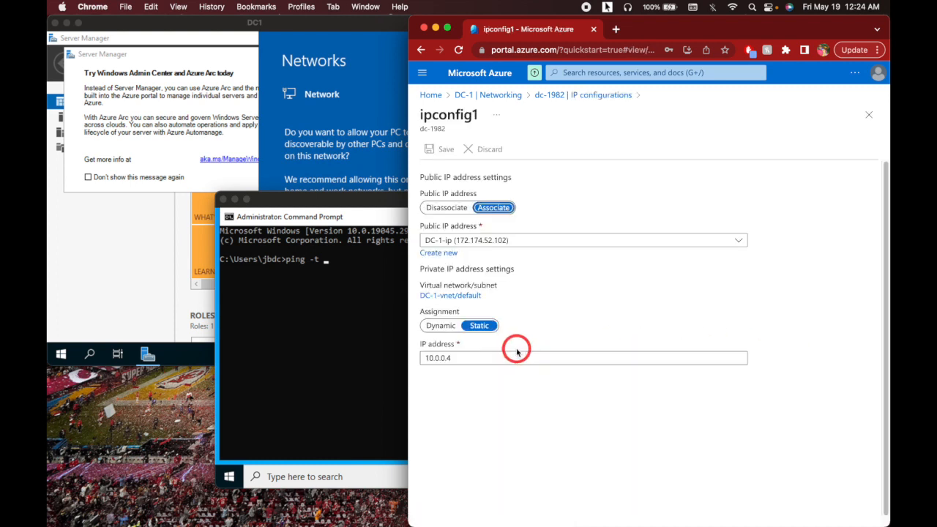
left_click_drag(460, 359, 415, 362)
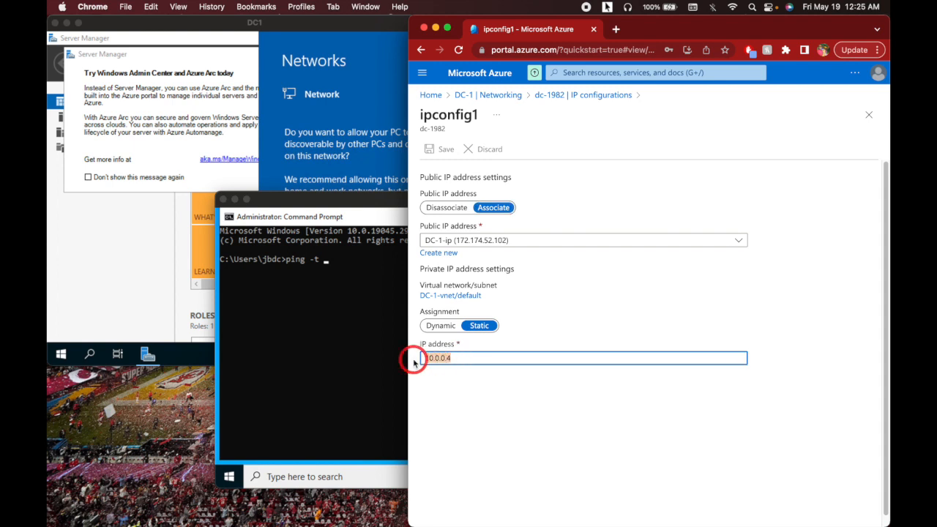
left_click(369, 258)
left_click(363, 209)
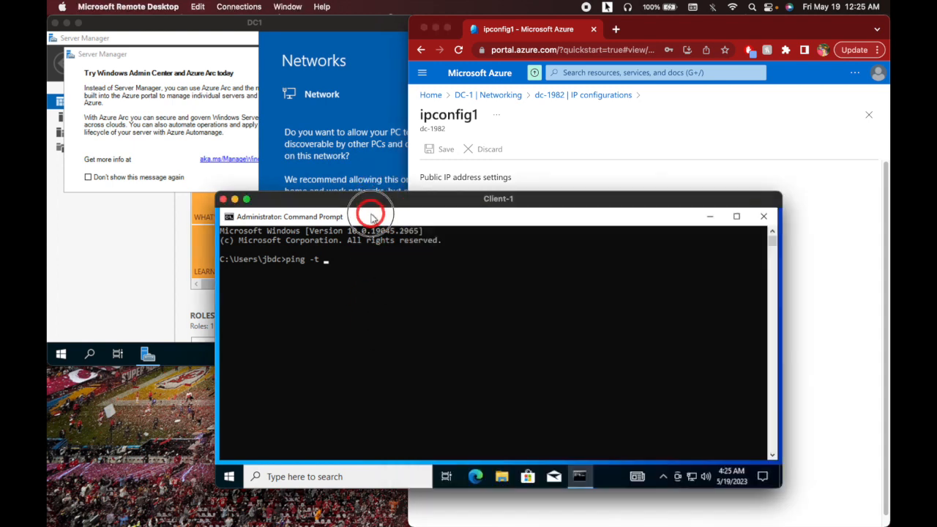
- Run a continuous ping from Client-1 to 10.0.0.4, then bring DC1 forward
type("10.0.0.4")
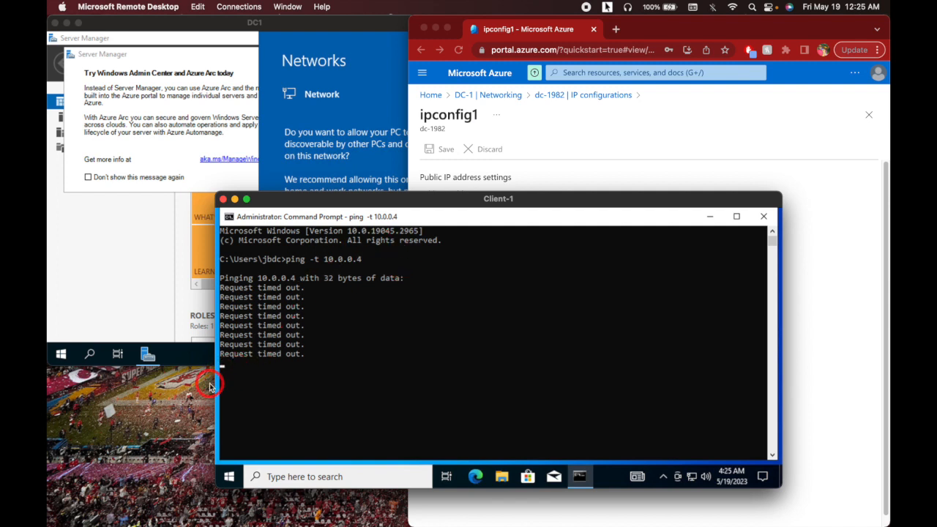
left_click_drag(216, 381, 329, 383)
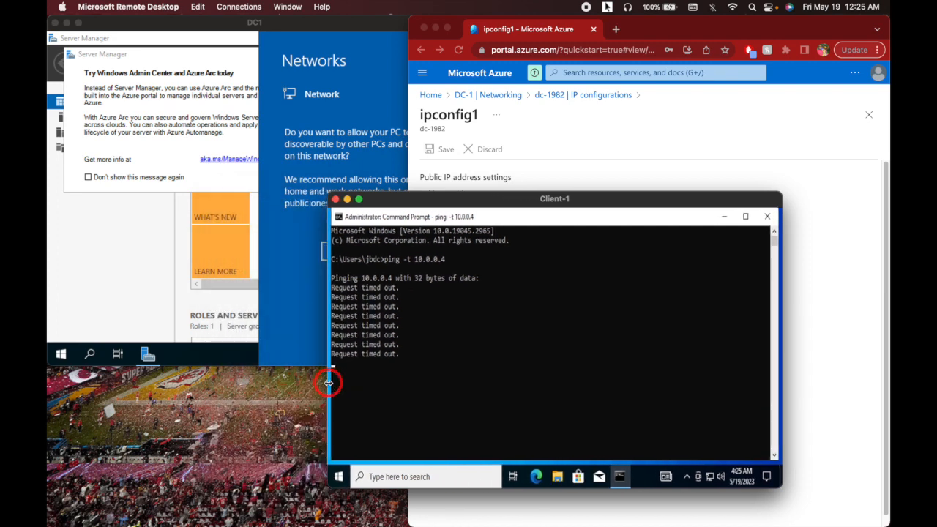
left_click(126, 272)
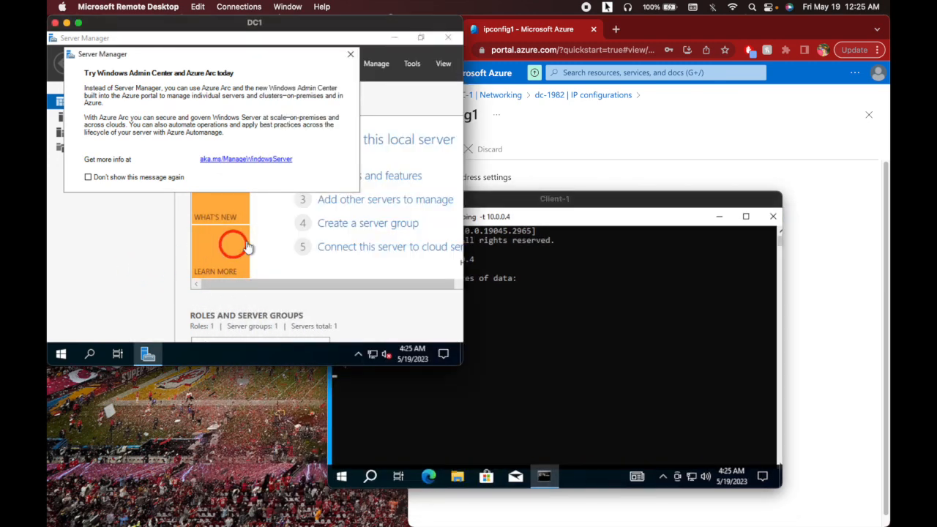
- Close the Windows Admin Center prompt, make DC1 full screen, and search for 'firewall'
left_click(350, 54)
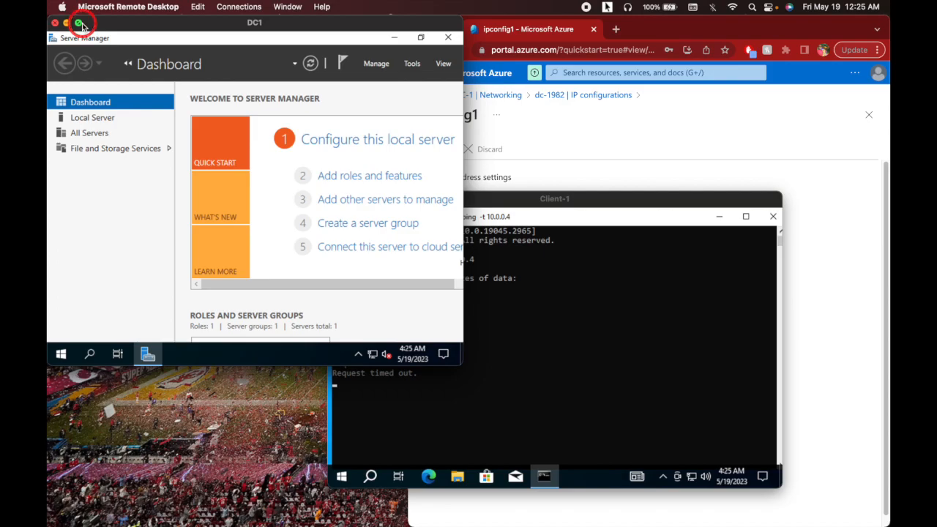
left_click(83, 24)
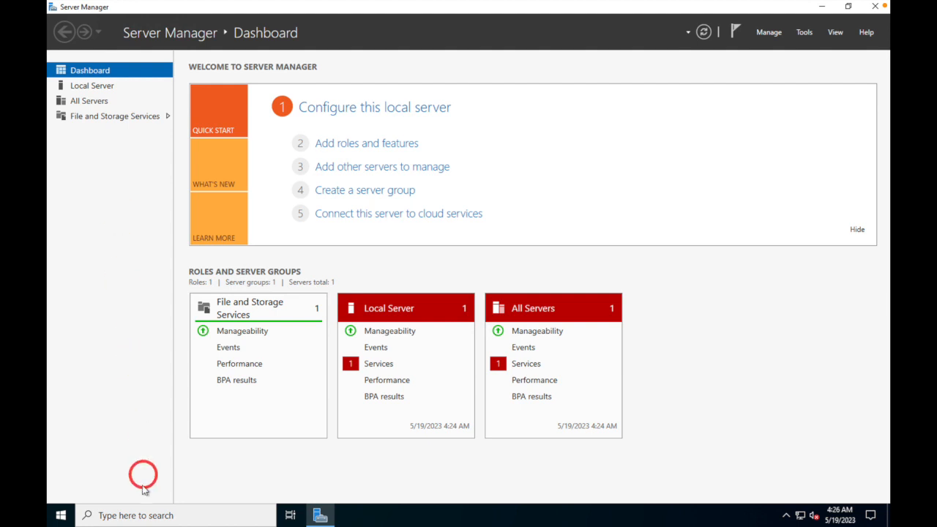
left_click(126, 518)
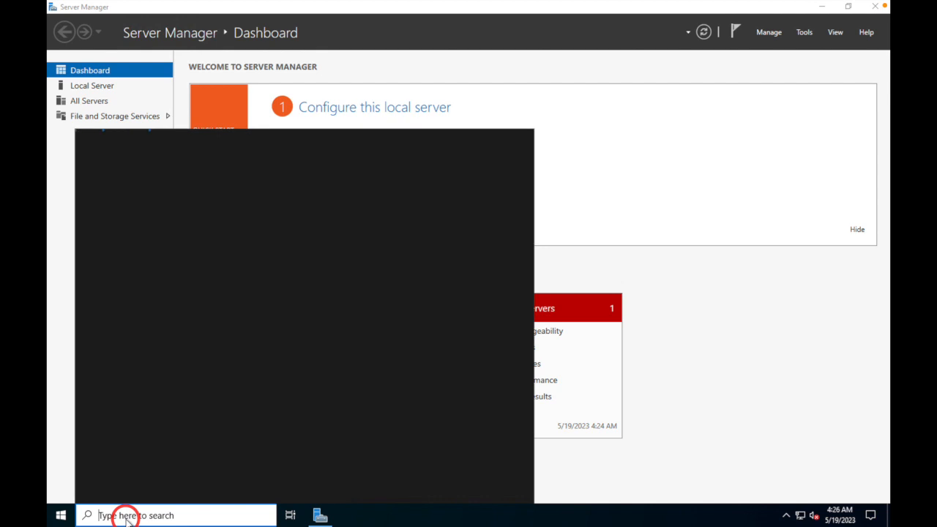
type("firewal")
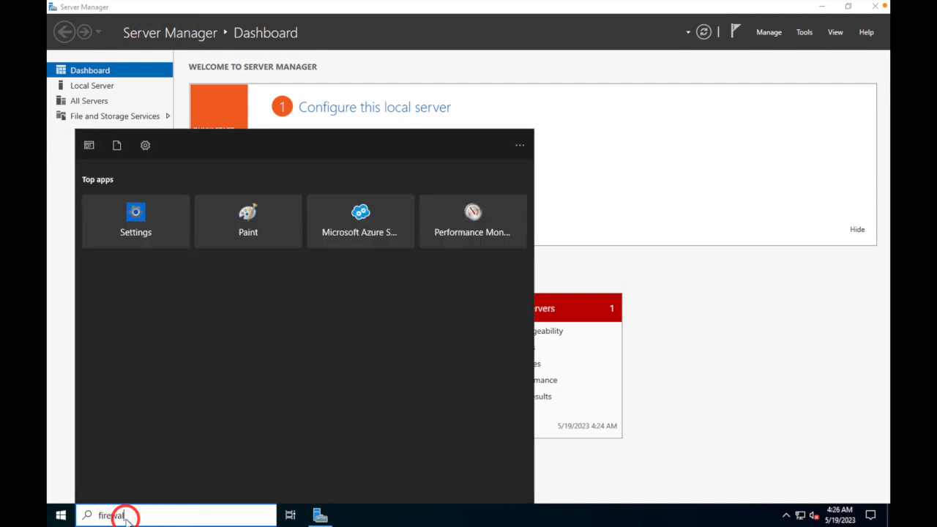
type("l")
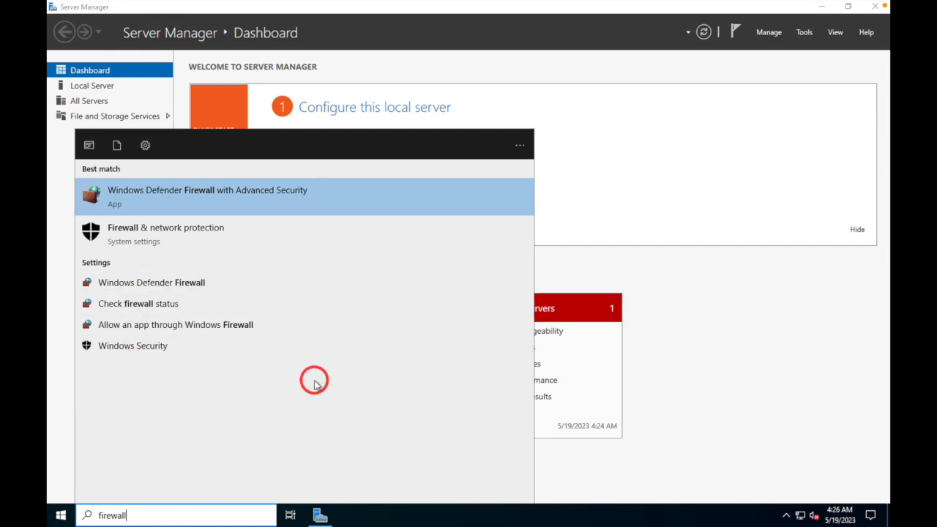
- Open Windows Defender Firewall's Inbound Rules and sort them by Protocol
left_click(193, 286)
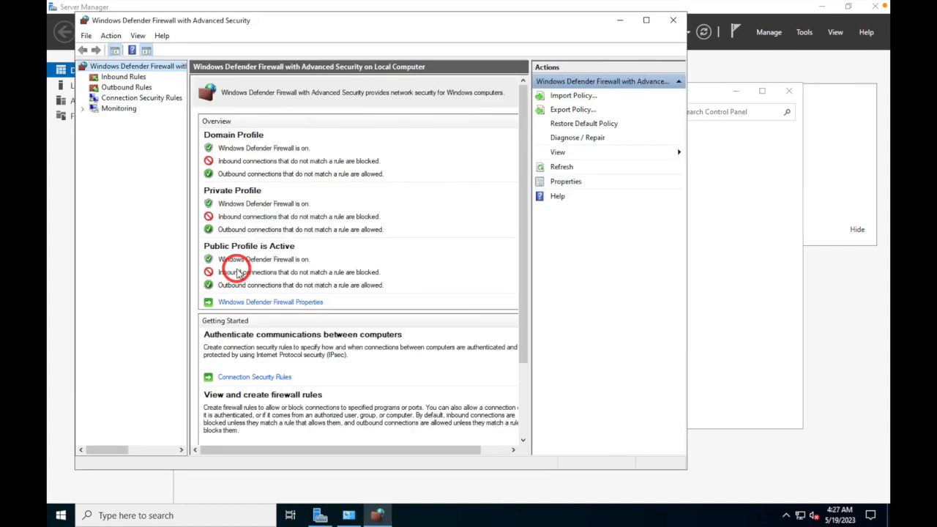
left_click(109, 76)
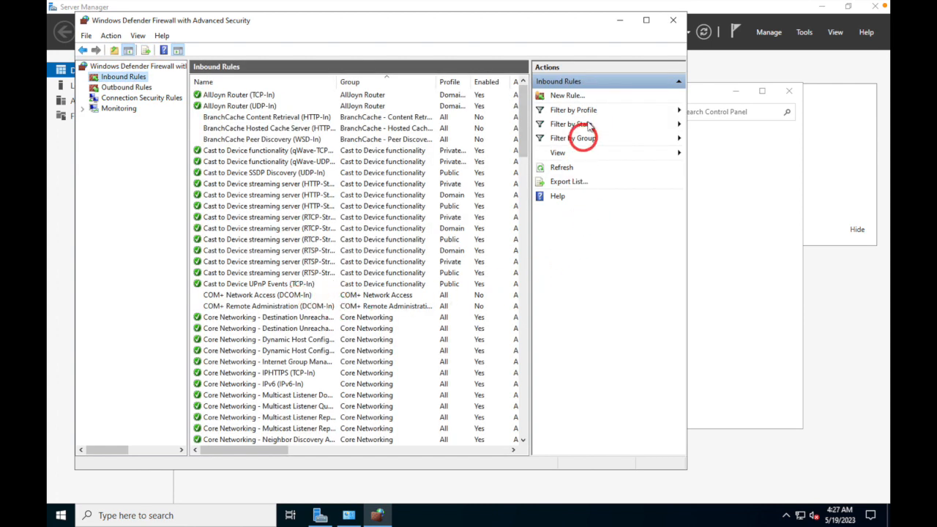
left_click(647, 22)
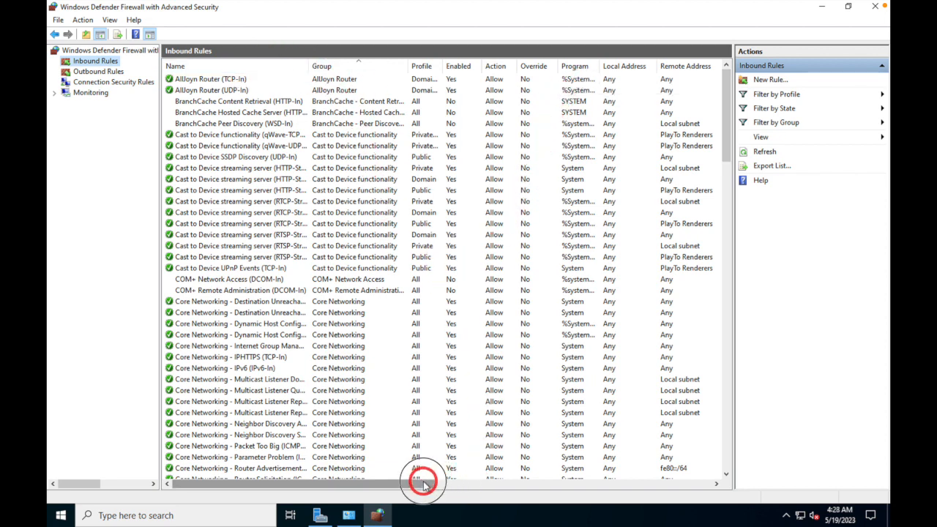
left_click_drag(426, 483, 489, 483)
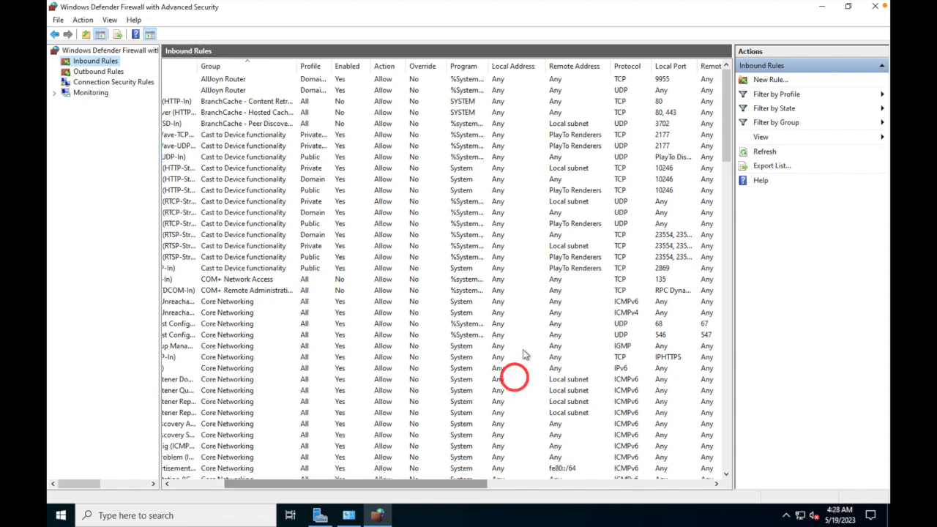
left_click(626, 67)
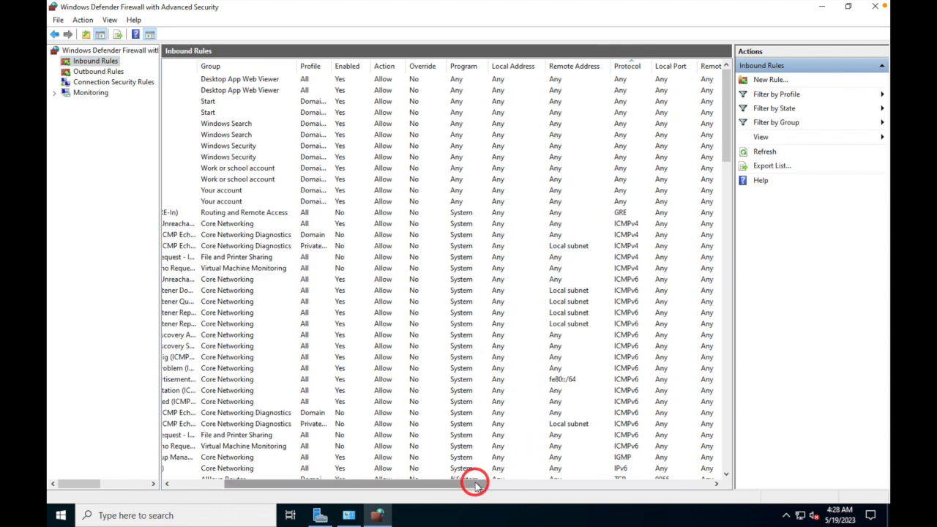
left_click_drag(475, 483, 441, 483)
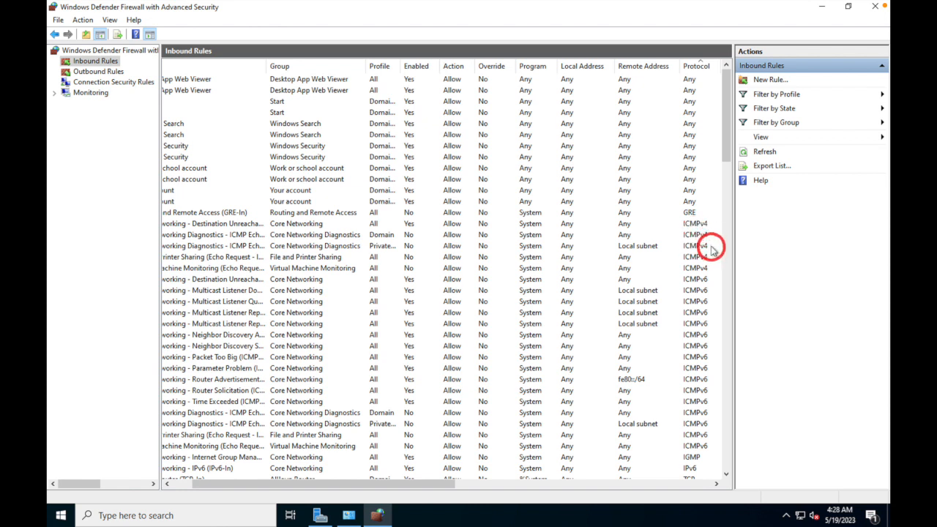
left_click(663, 223)
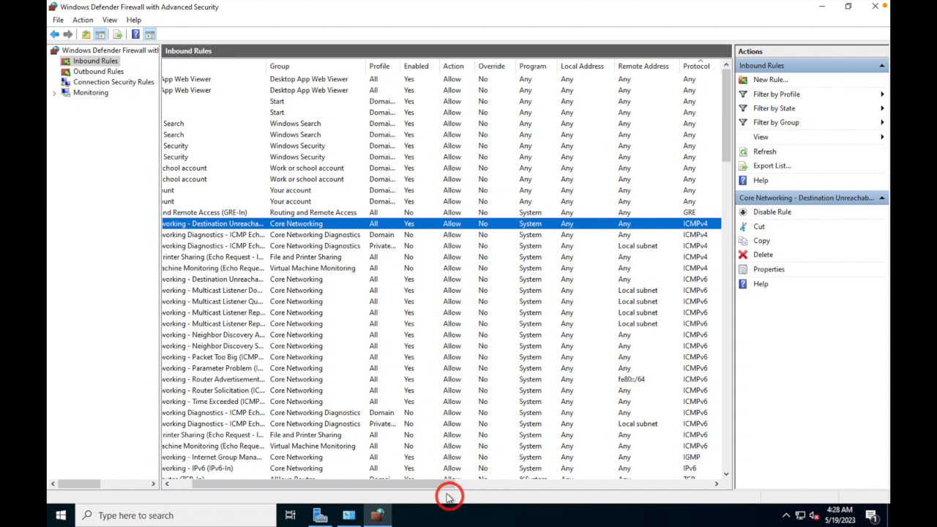
left_click_drag(439, 486, 405, 484)
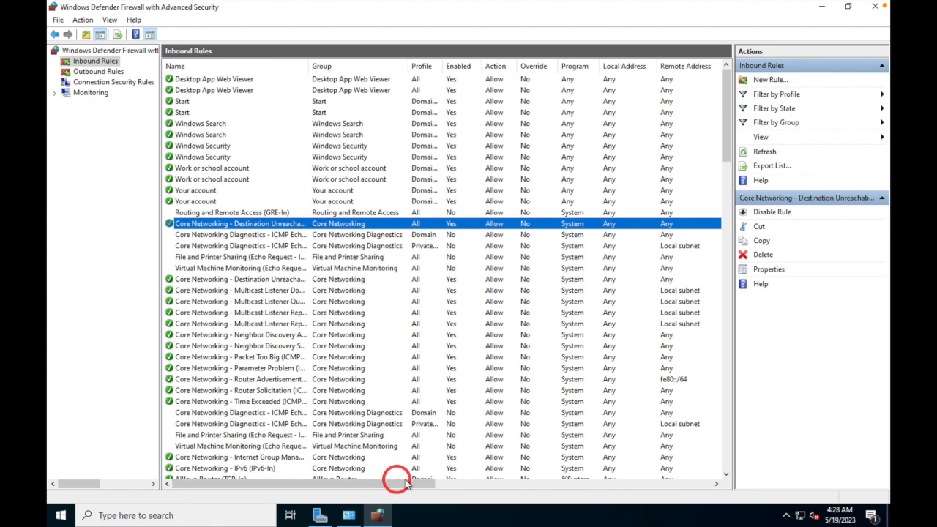
- Enable the Domain and Private ICMPv4 Echo Request inbound rules
right_click(202, 236)
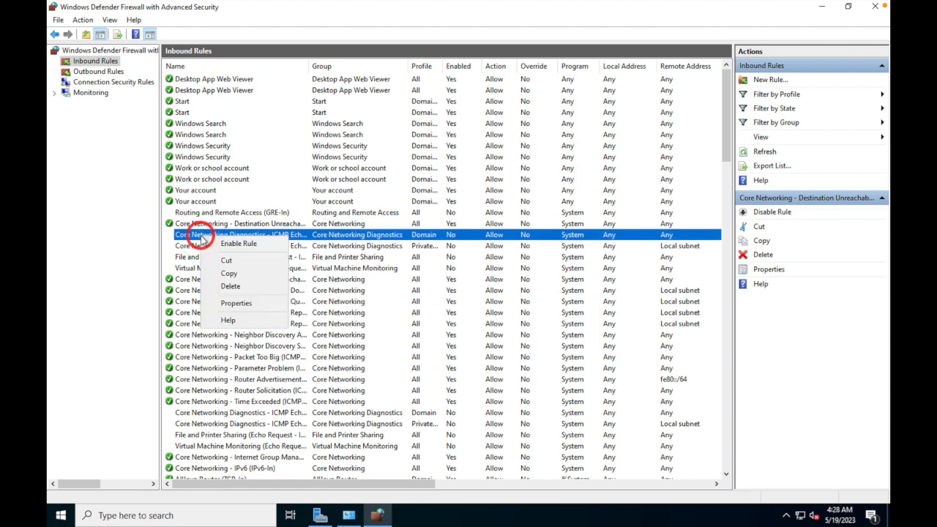
left_click(238, 244)
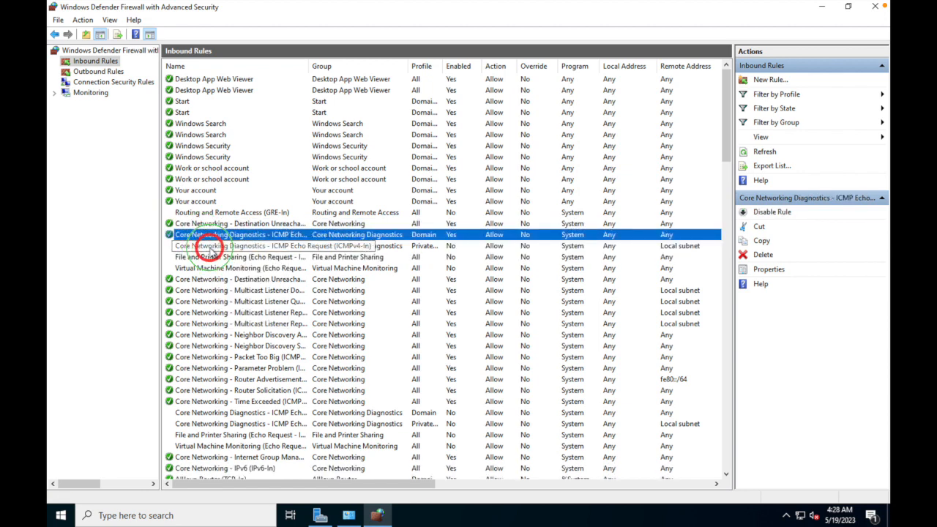
right_click(205, 247)
left_click(237, 257)
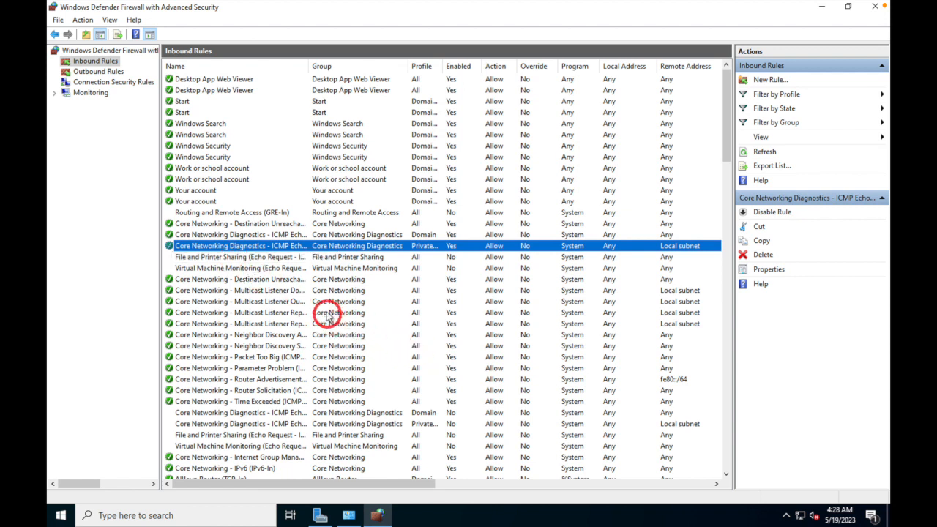
left_click_drag(308, 65, 405, 69)
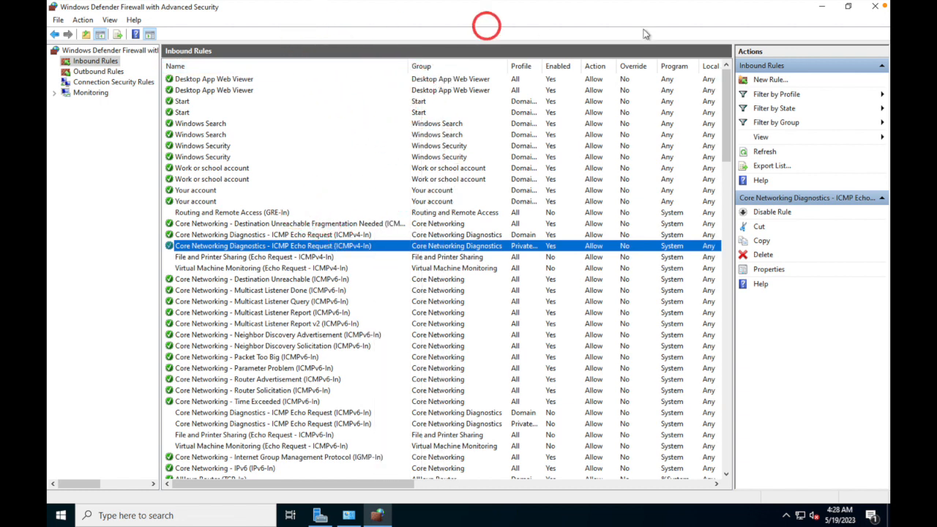
- Stop Client-1's continuous ping to 10.0.0.4 with Ctrl+C, then return DC1 to full screen
left_click(849, 11)
mouse_move(681, 8)
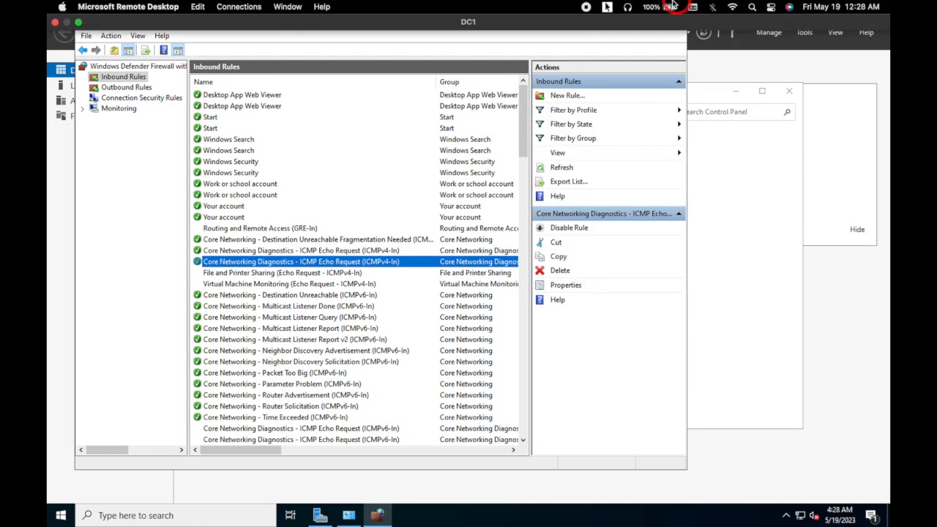
left_click(78, 22)
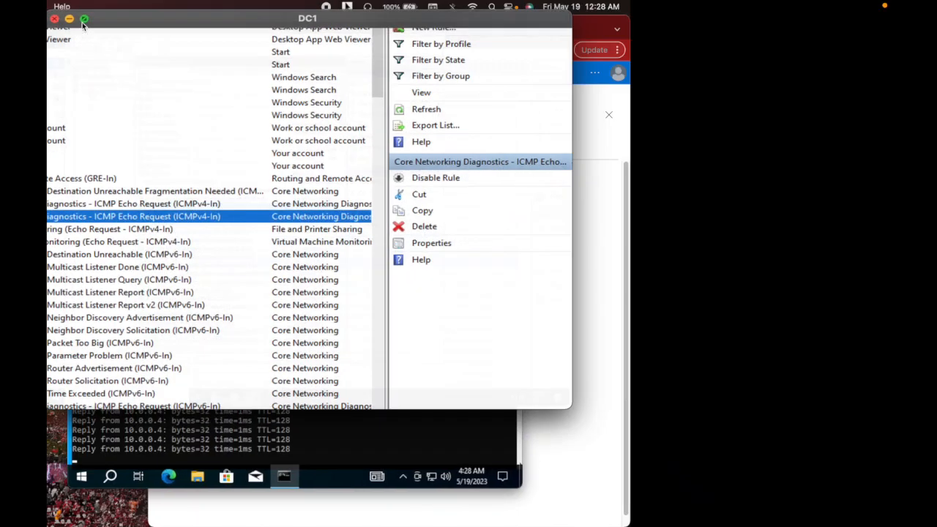
left_click(641, 213)
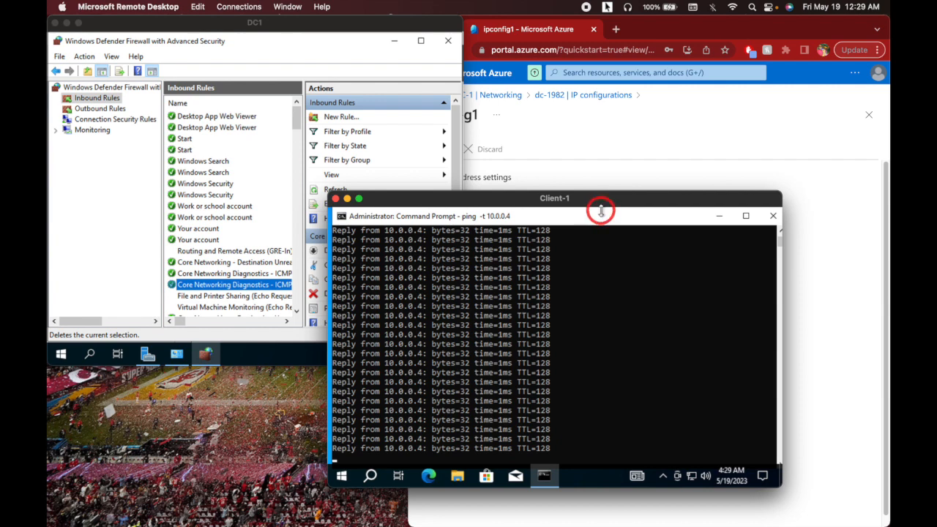
key("ctrl+c")
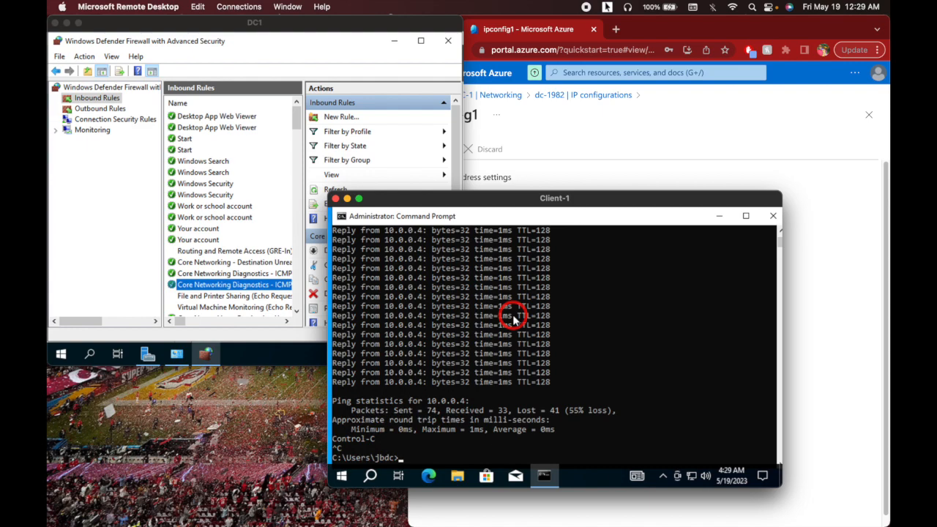
left_click(99, 24)
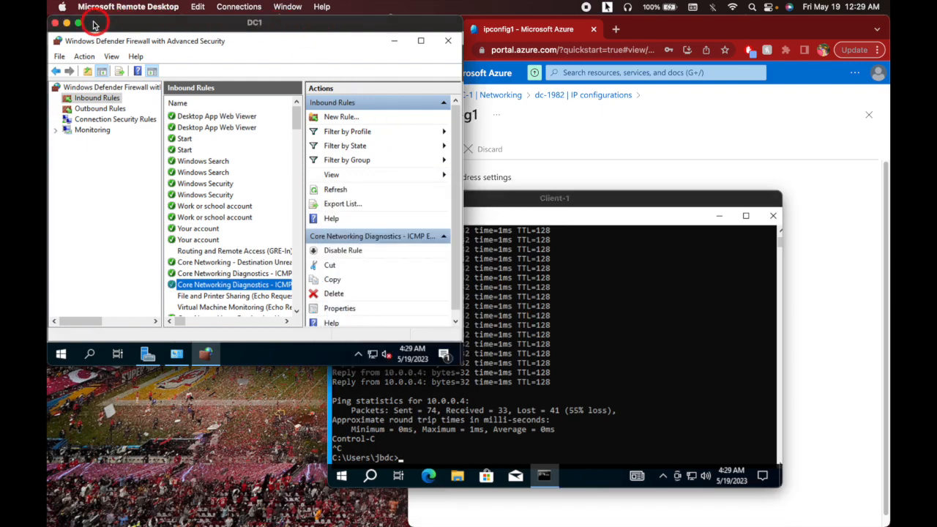
left_click(82, 24)
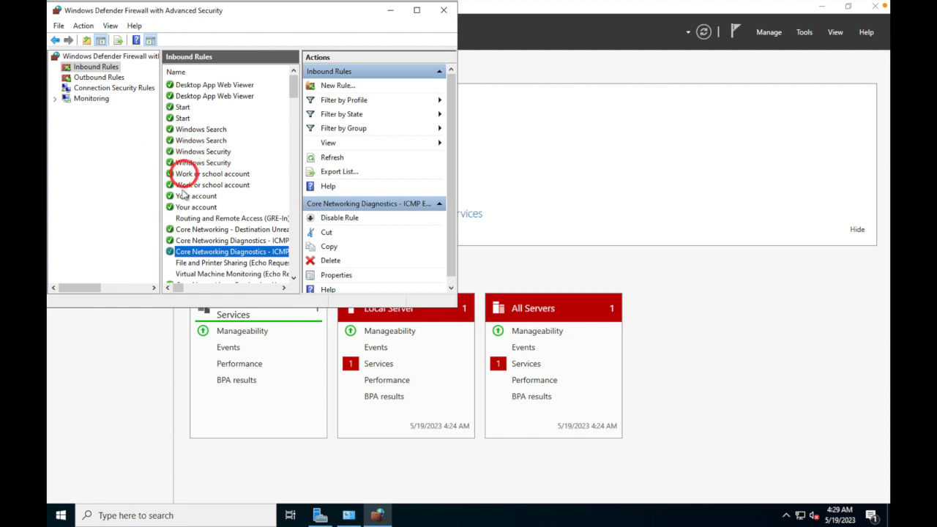
- Search for cmd on DC1 and open an administrator Command Prompt
mouse_move(139, 522)
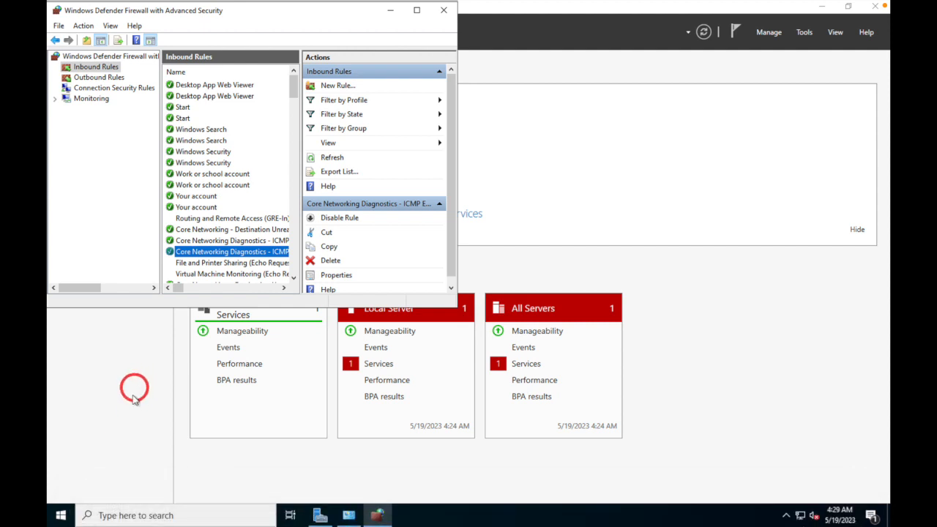
left_click(144, 515)
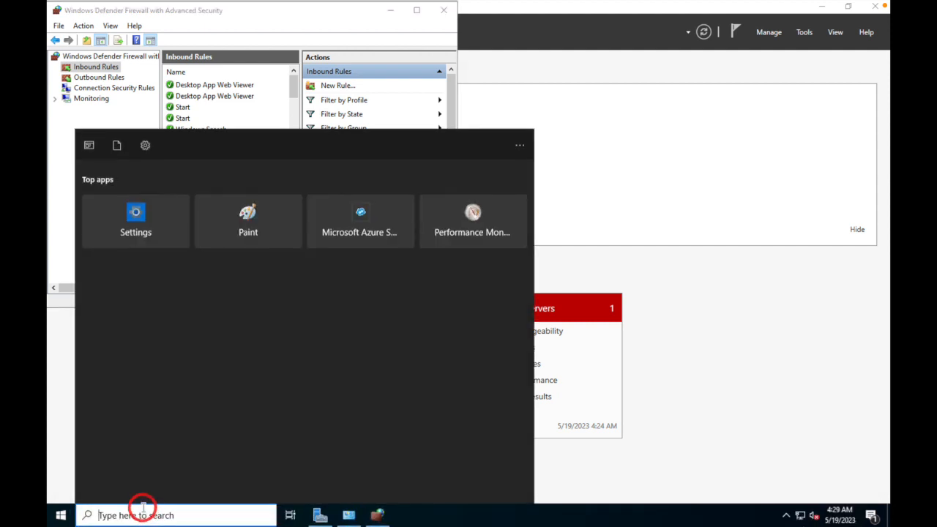
type("cm")
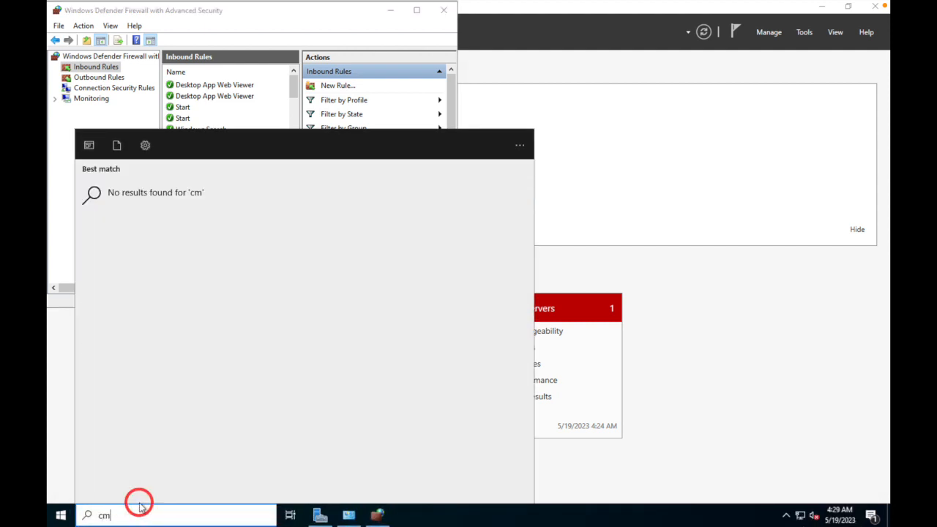
type("d")
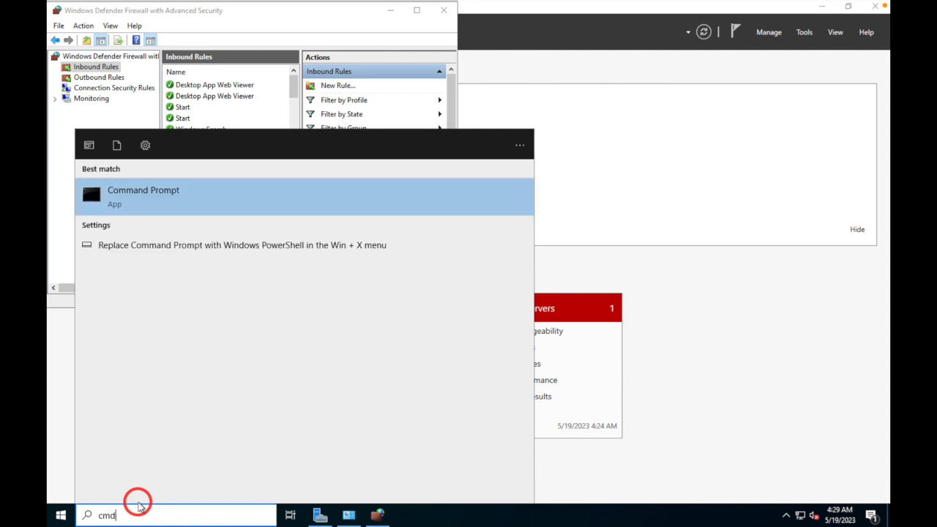
left_click(140, 192)
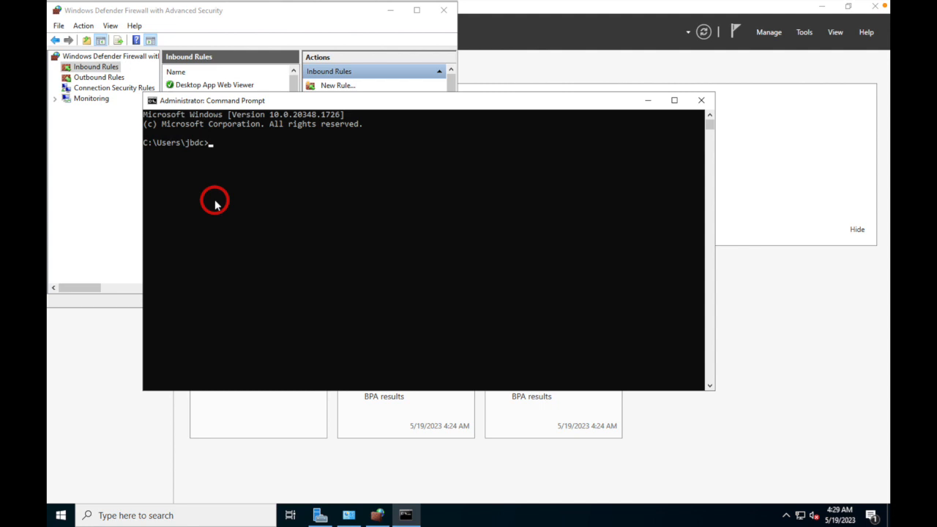
- Run hostname and whoami to confirm the server name DC-1 and the logged-in account
type("hostname")
key("Return")
type("whoami")
key("Return")
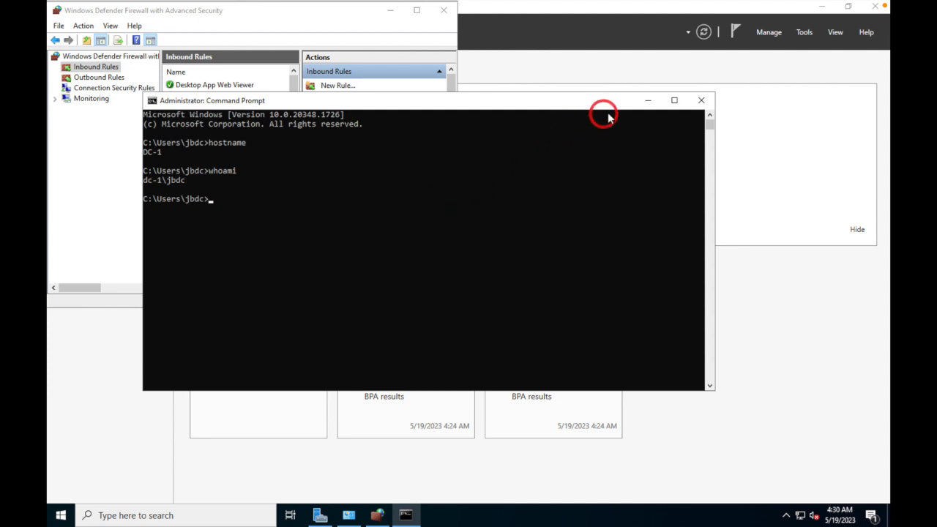
- Minimize Command Prompt and the advanced firewall window, and close the basic firewall settings window
left_click(647, 103)
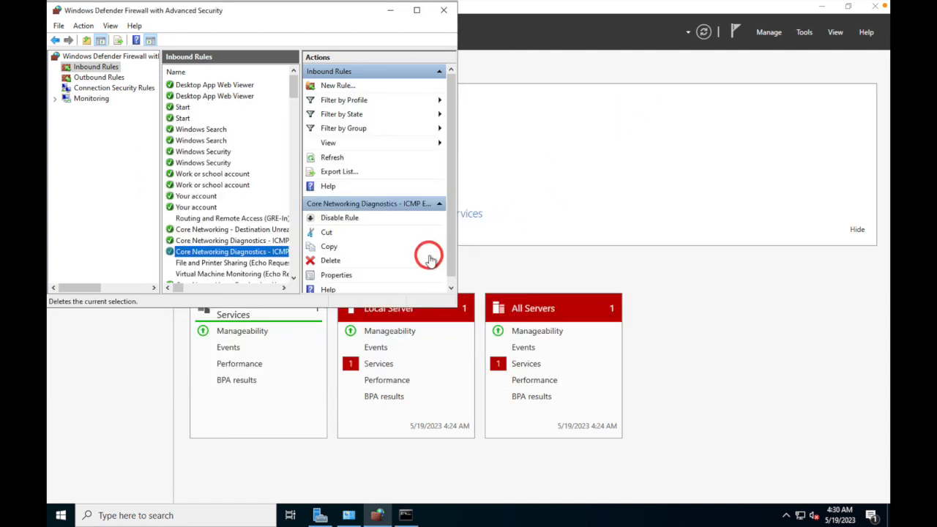
left_click(389, 10)
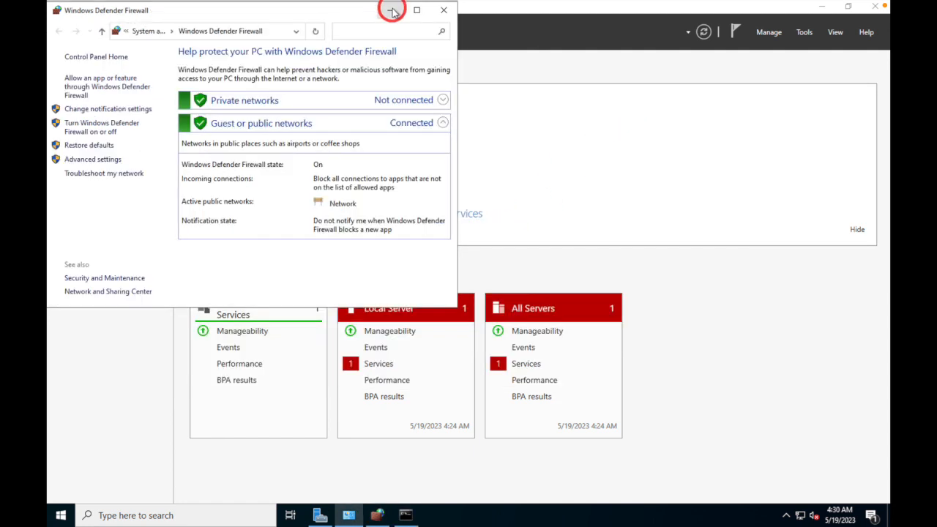
left_click(442, 11)
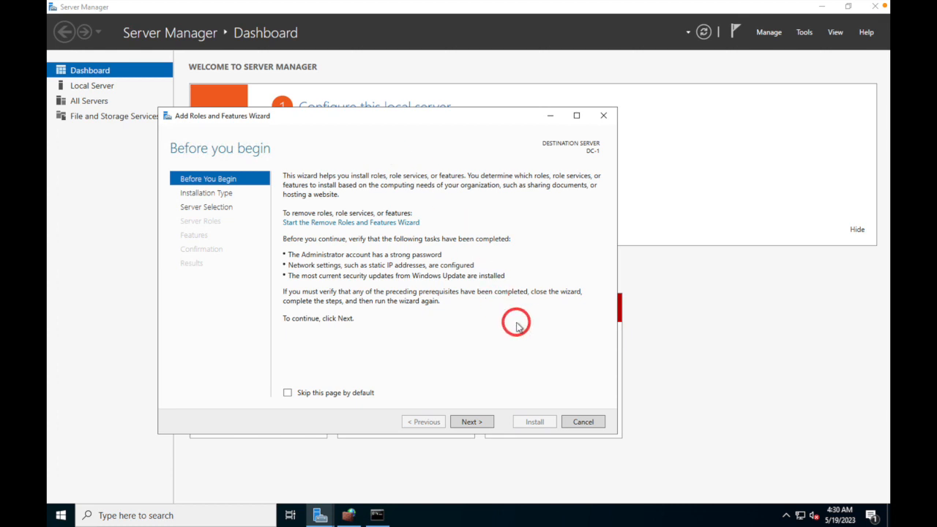
- Advance the Add Roles and Features Wizard with role-based installation targeting DC-1
left_click(474, 422)
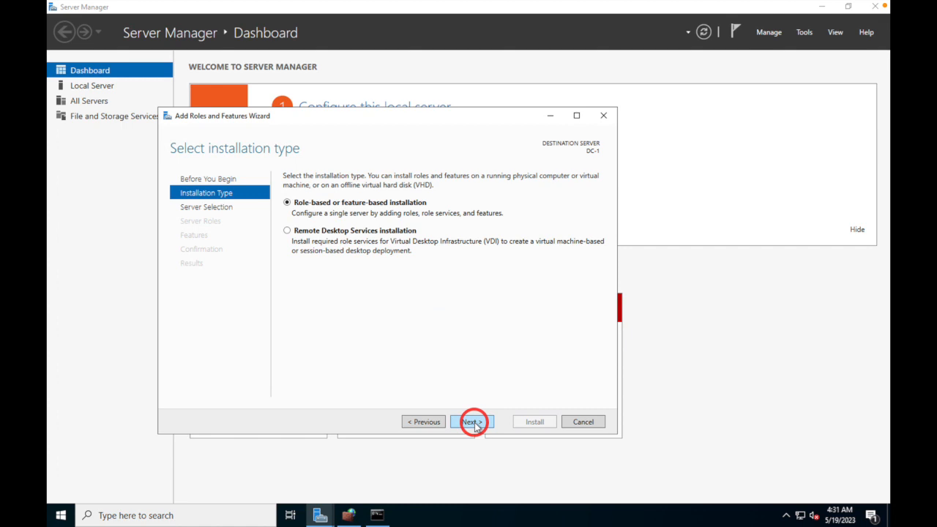
left_click(472, 422)
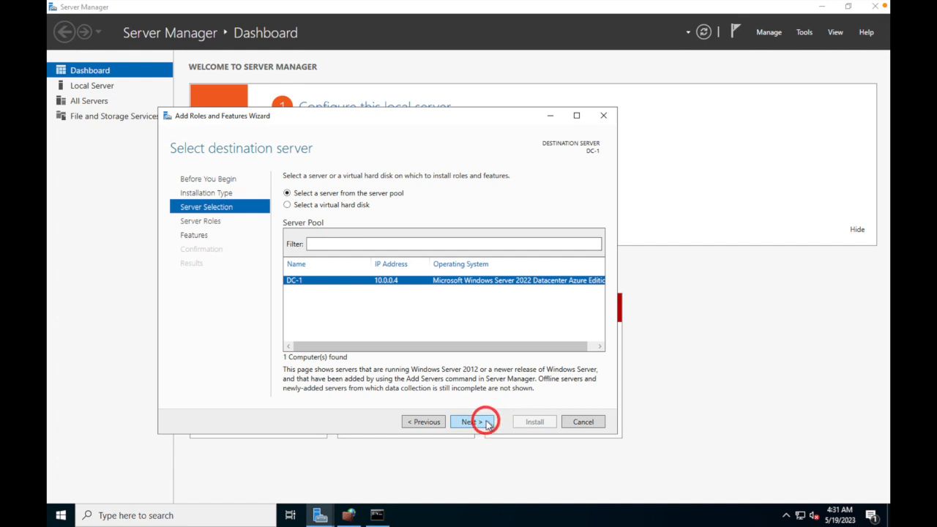
left_click(472, 422)
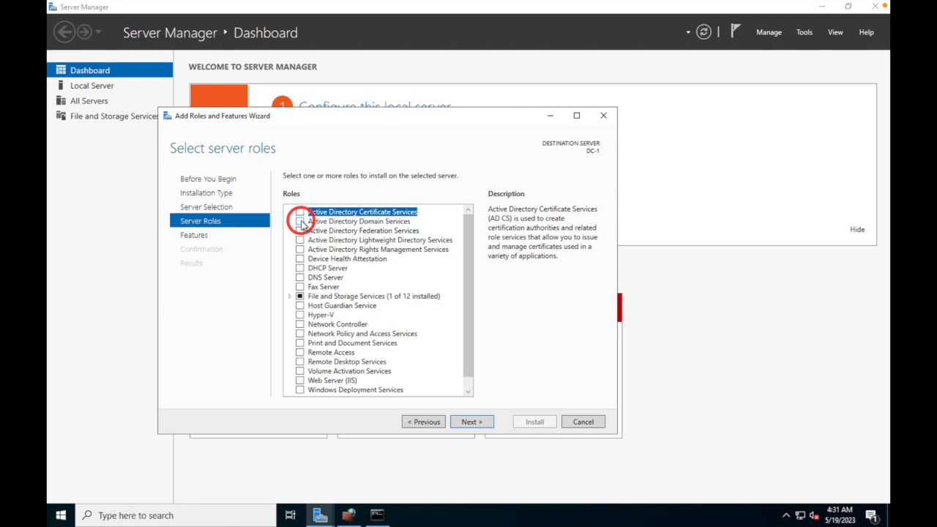
- Select Active Directory Domain Services with its management tools, install it, and close the wizard
left_click(300, 222)
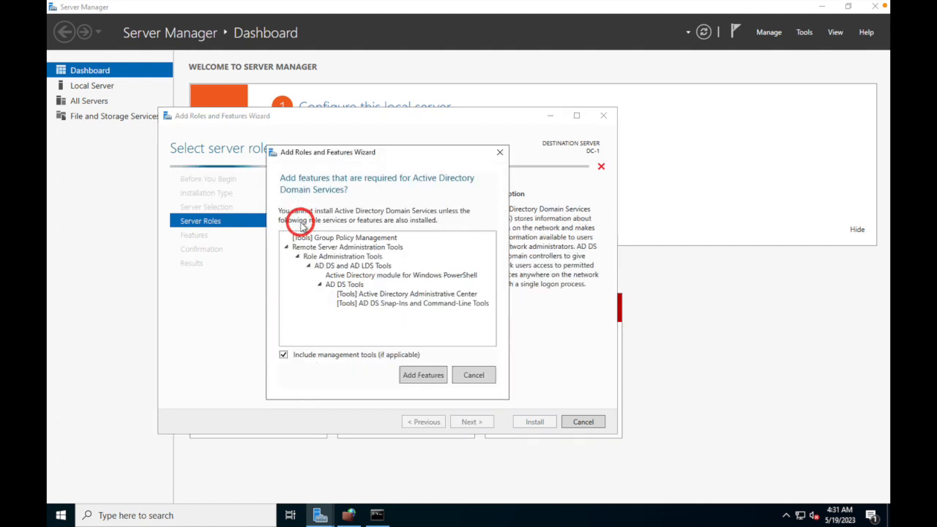
left_click(422, 375)
left_click(475, 422)
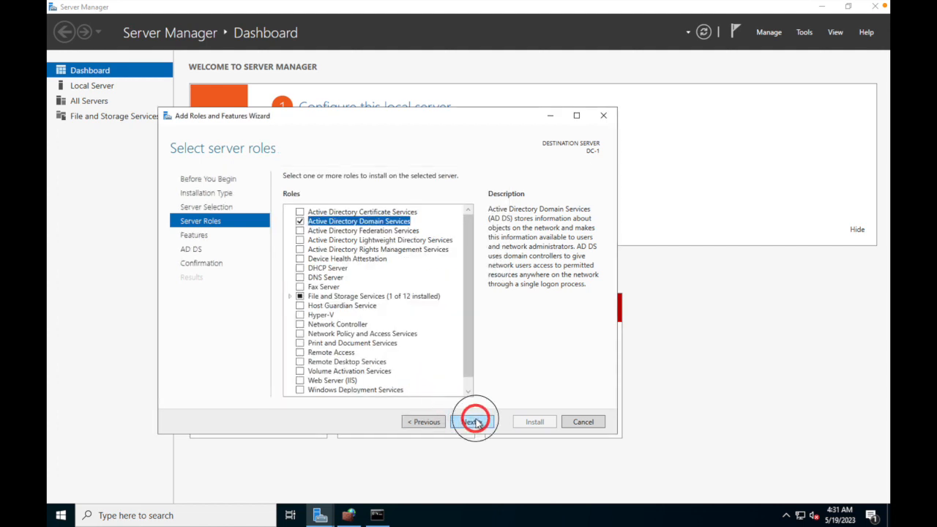
left_click(480, 422)
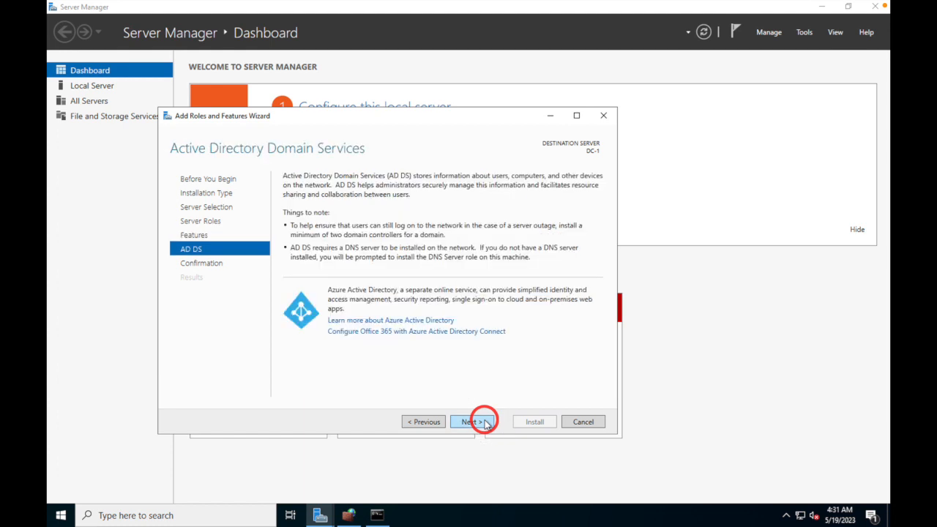
left_click(483, 422)
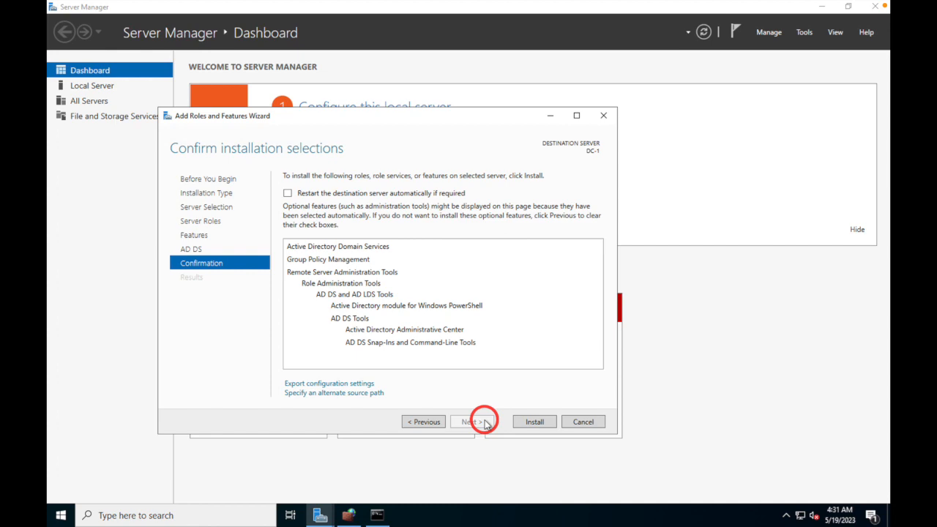
left_click(535, 423)
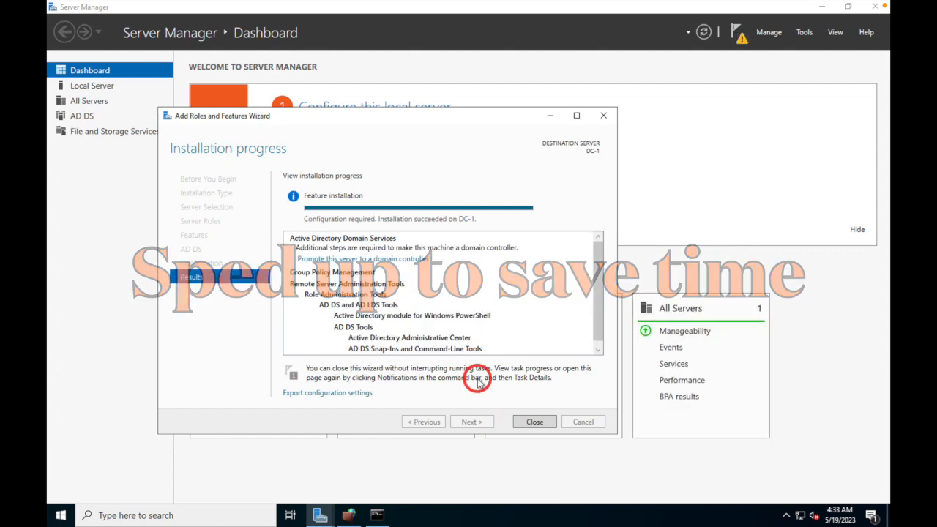
left_click(534, 423)
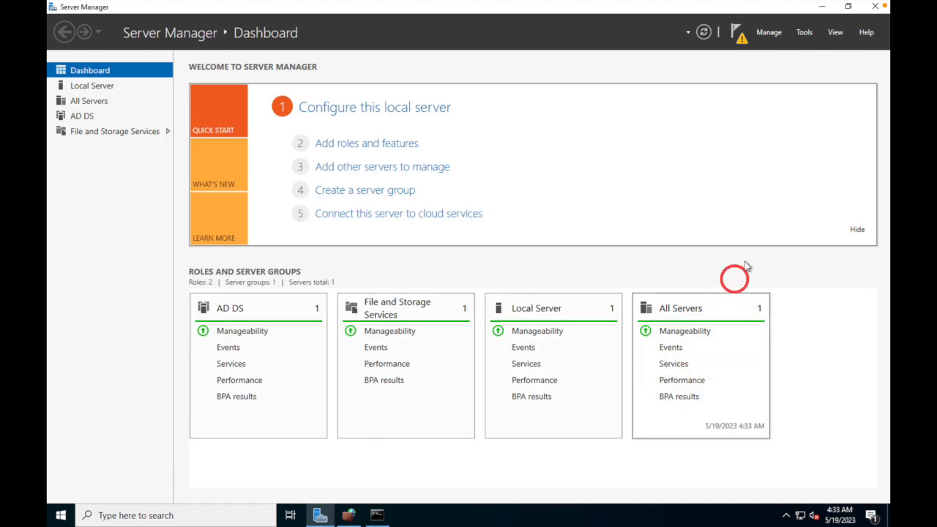
- From the notifications flag, choose 'Promote this server to a domain controller'
left_click(740, 42)
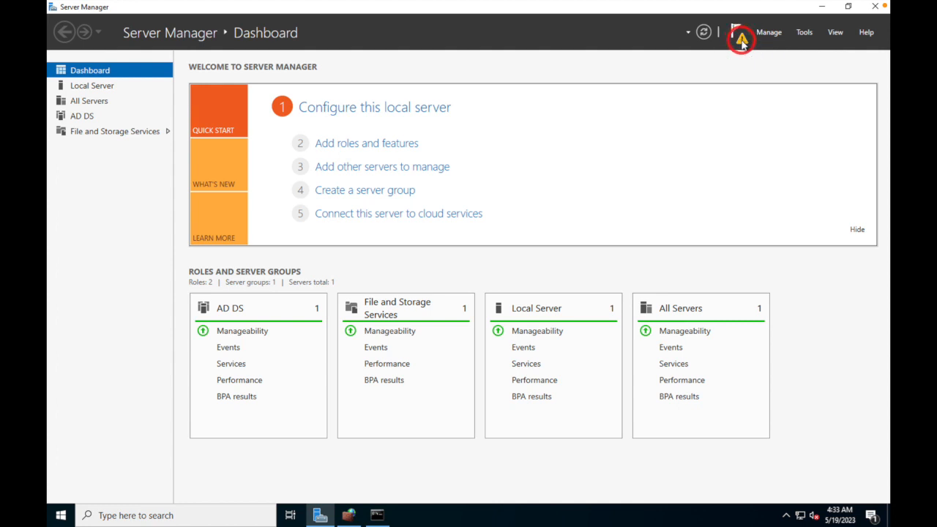
left_click(742, 42)
left_click(743, 42)
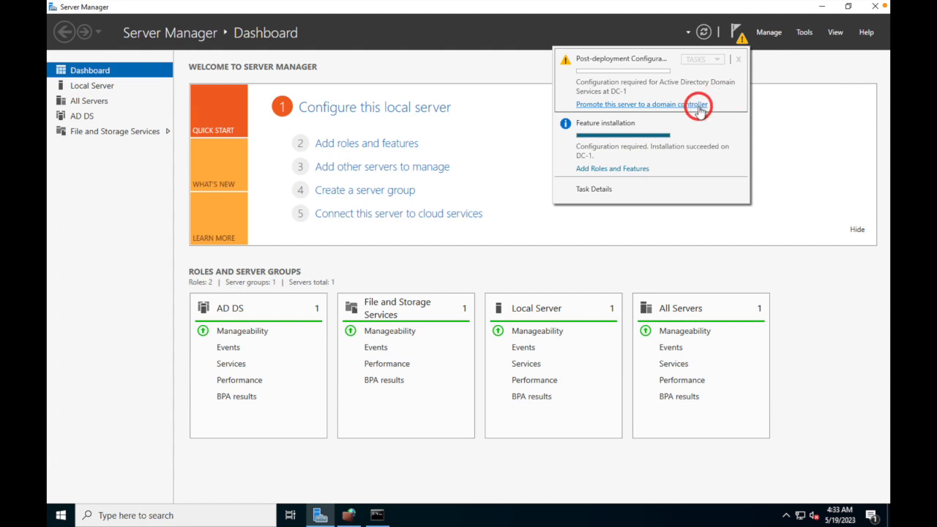
left_click(693, 105)
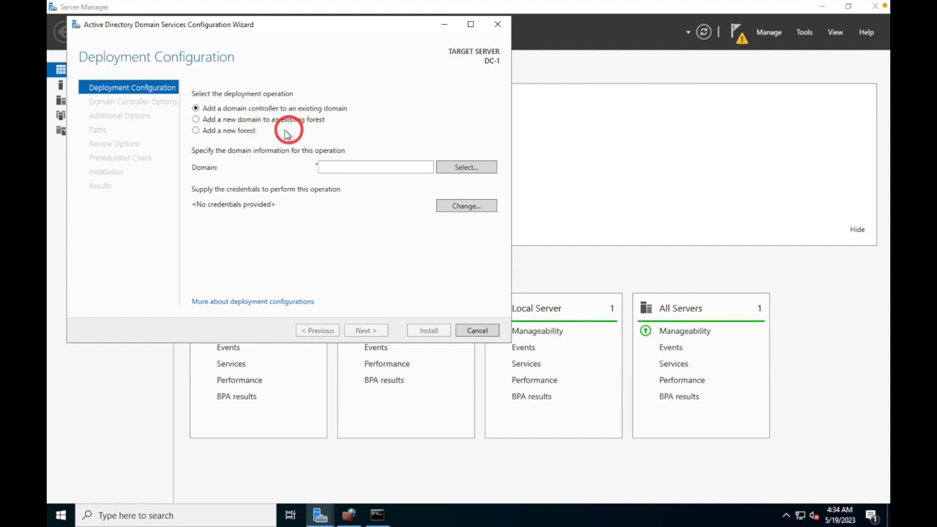
- Choose 'Add a new forest' with root domain name mydomain.com and continue
left_click(243, 131)
left_click(366, 164)
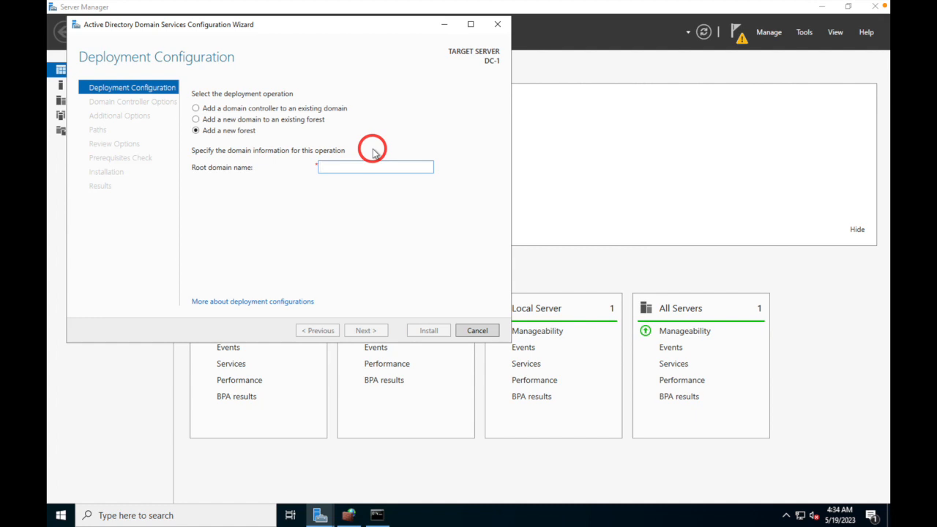
type("mydom")
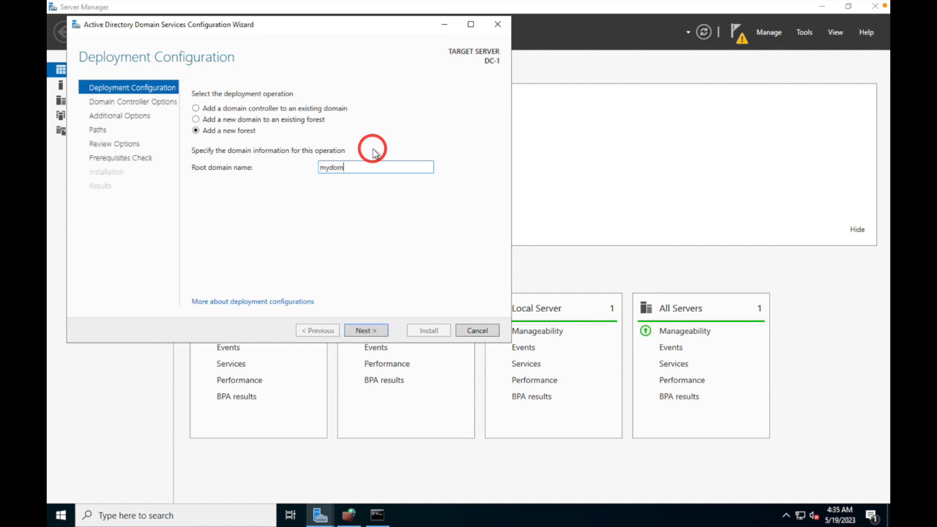
type("ain.com")
left_click(362, 328)
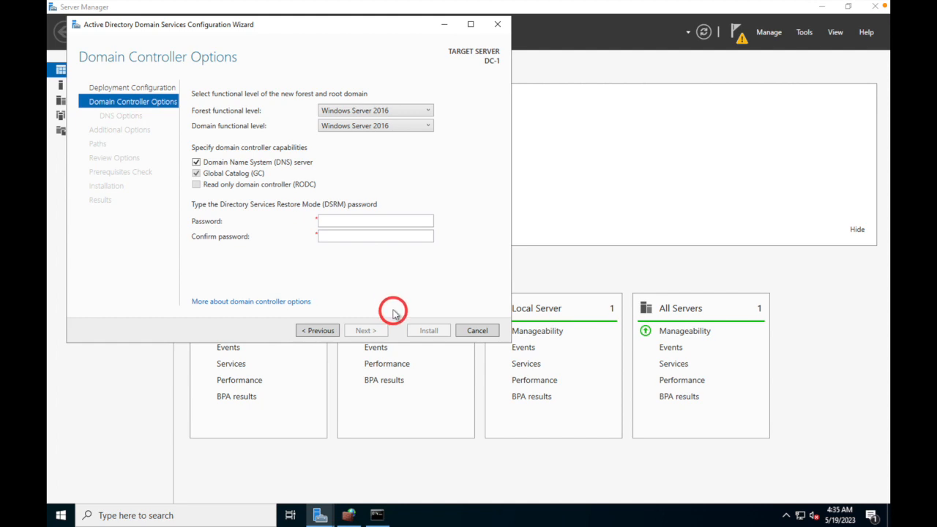
- Enter and confirm the Directory Services Restore Mode password
left_click(378, 218)
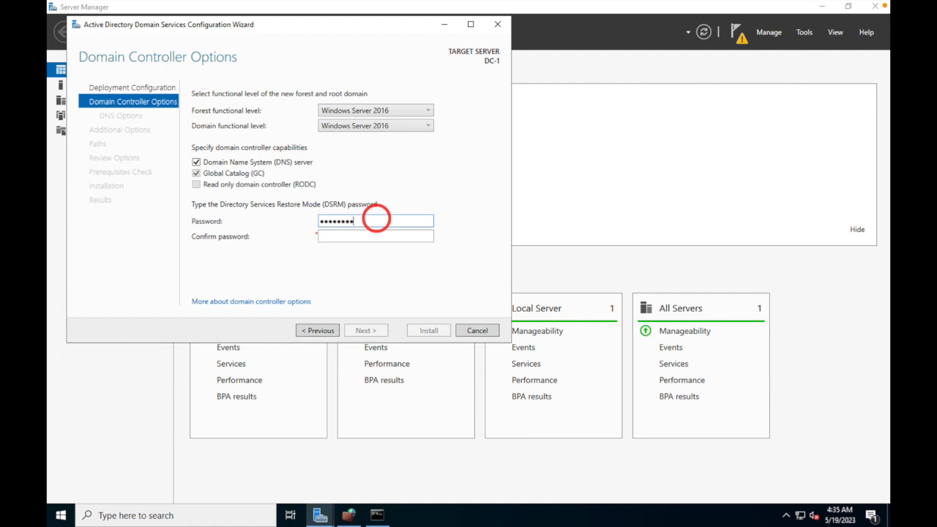
key("Tab")
type("•••••••••")
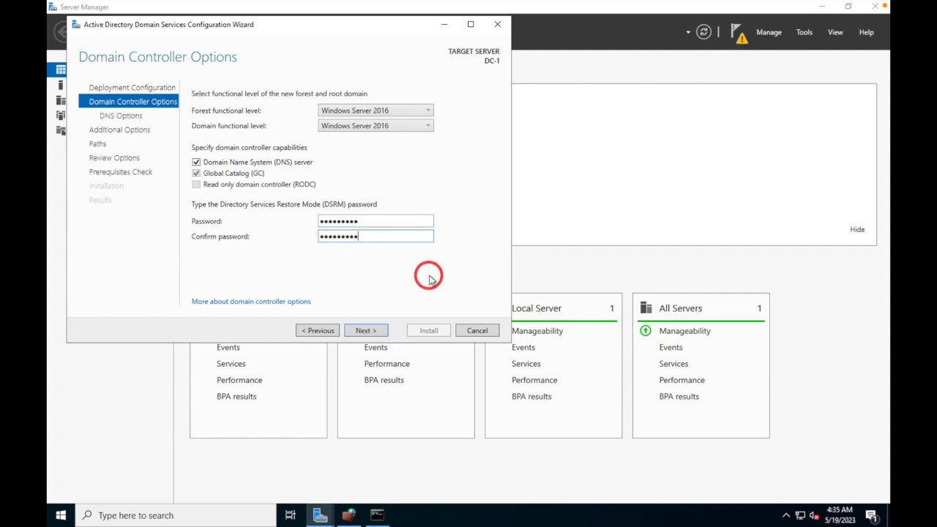
left_click(375, 331)
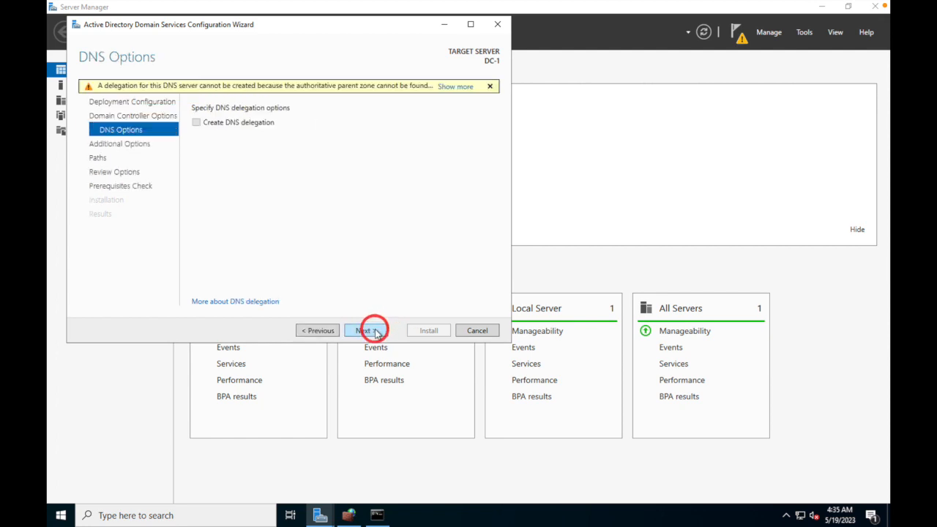
- Accept default DNS, MYDOMAIN NetBIOS name and path settings through to the prerequisites check
left_click(373, 331)
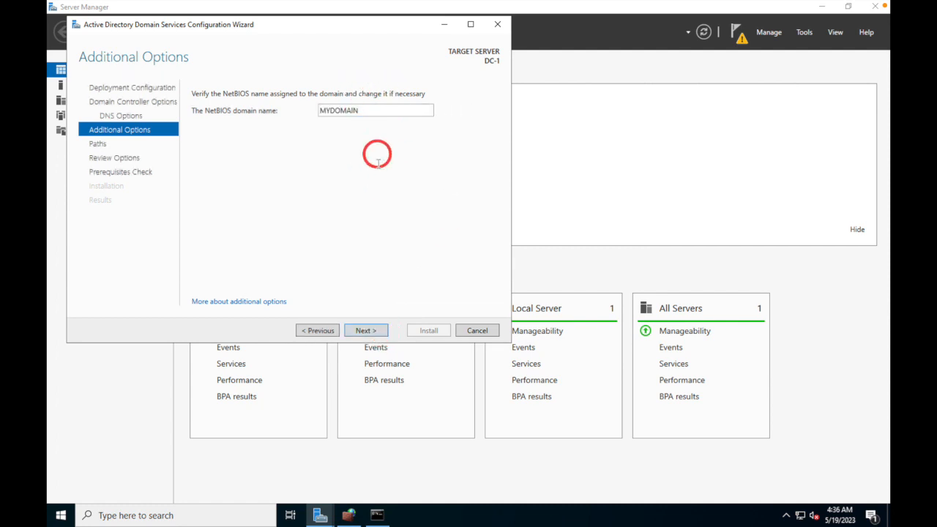
left_click(376, 331)
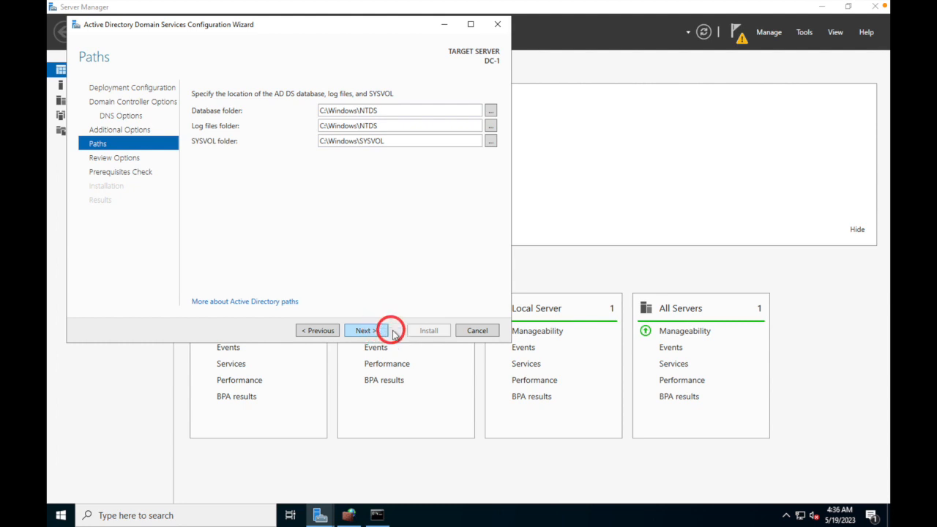
left_click(379, 330)
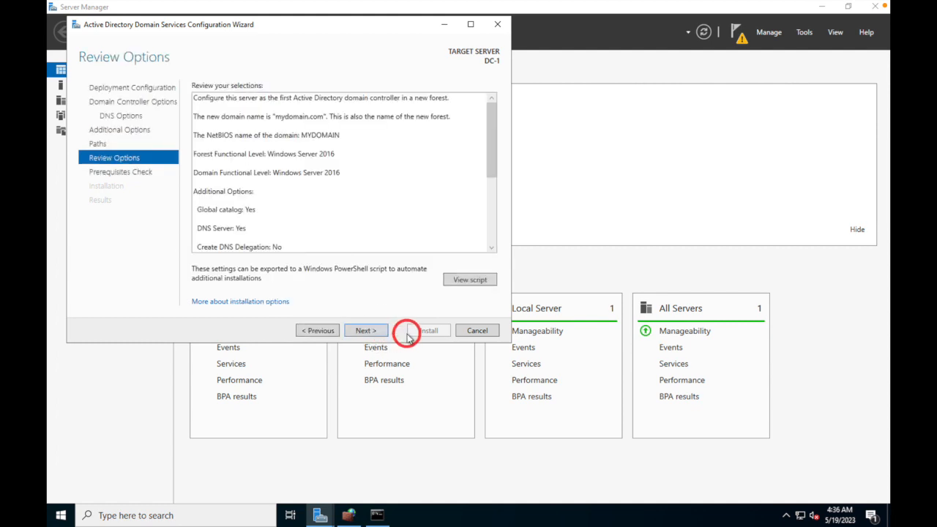
left_click(377, 330)
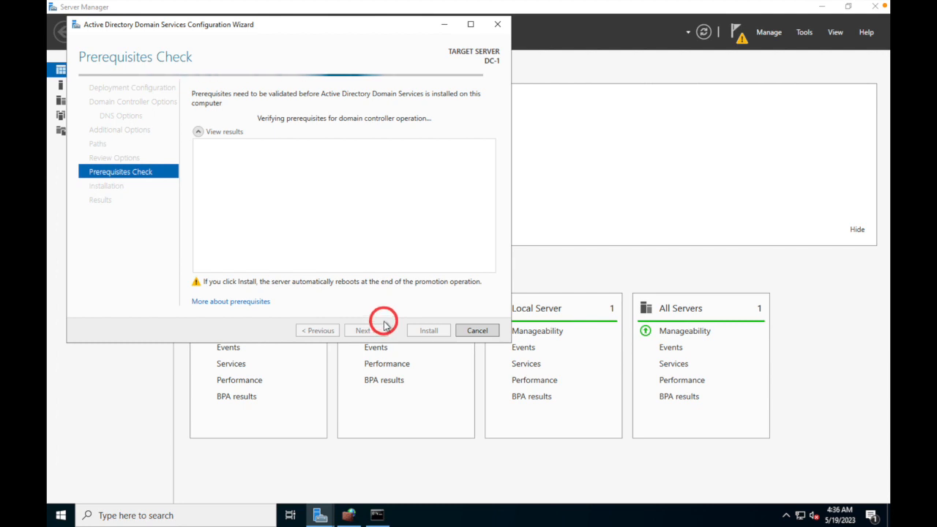
- Install the domain controller promotion and dismiss the sign-out notice as DC-1 restarts
left_click(428, 333)
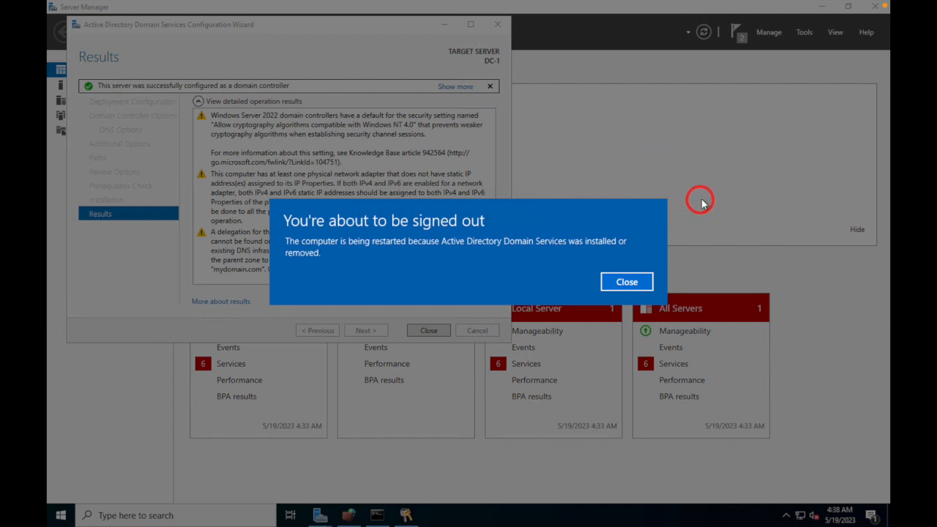
left_click(618, 285)
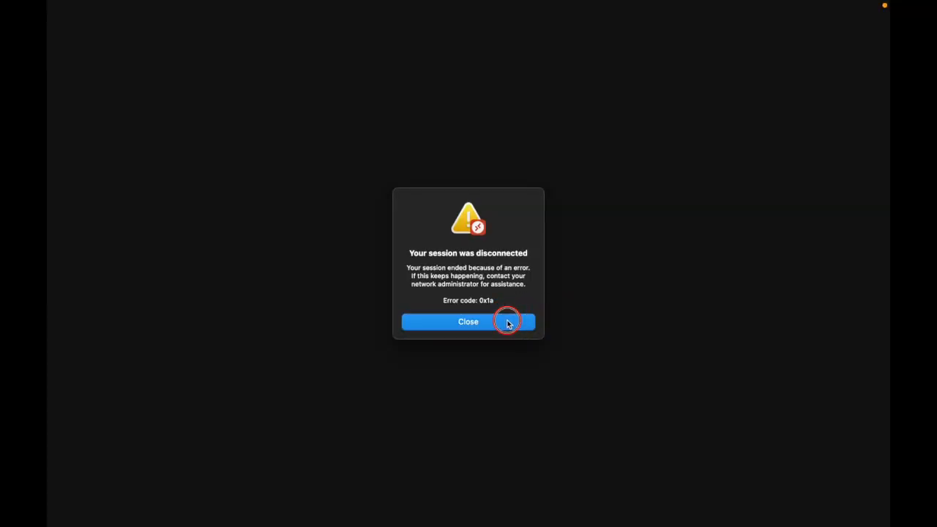
- Dismiss the disconnection notice and reconnect to the DC1 server from Remote Desktop
left_click(508, 323)
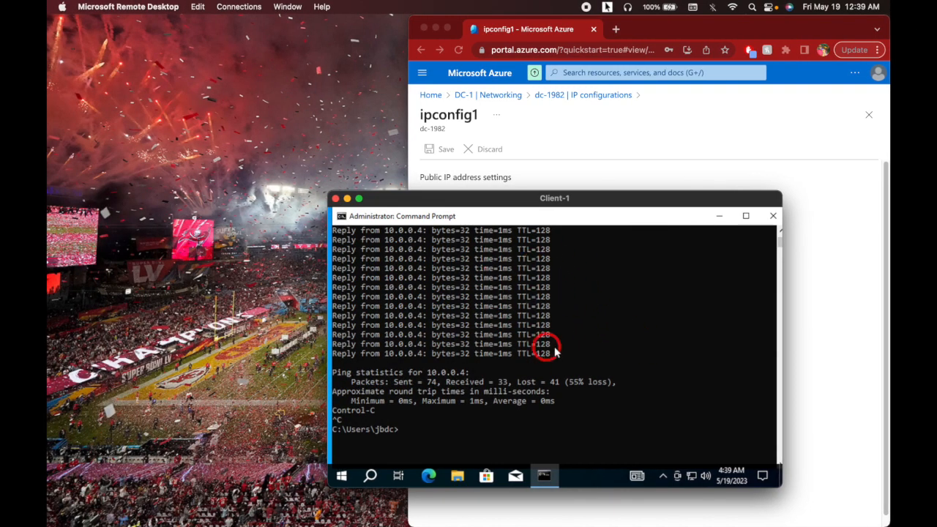
mouse_move(549, 521)
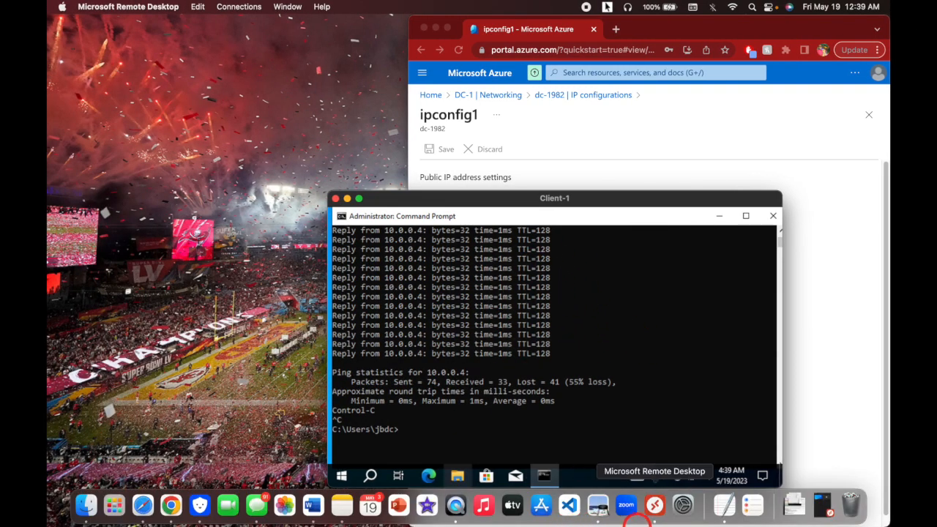
left_click(822, 505)
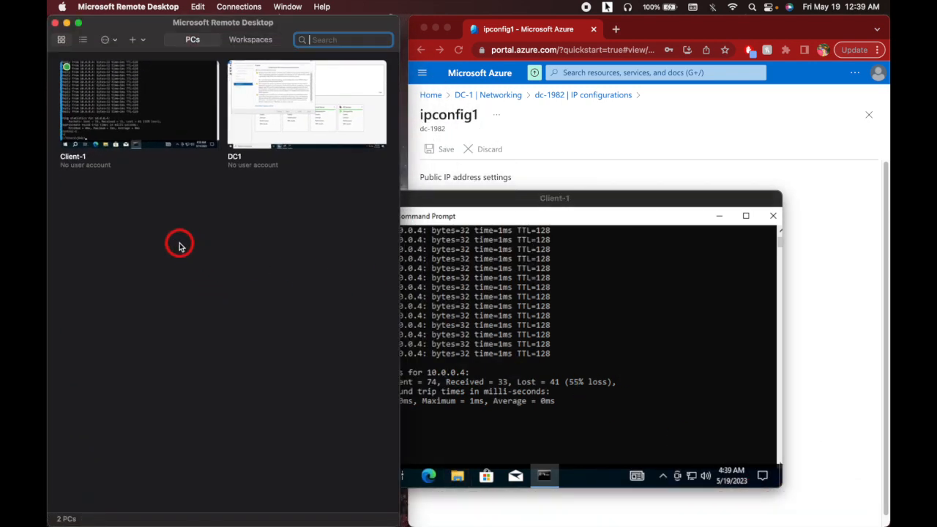
double_click(253, 146)
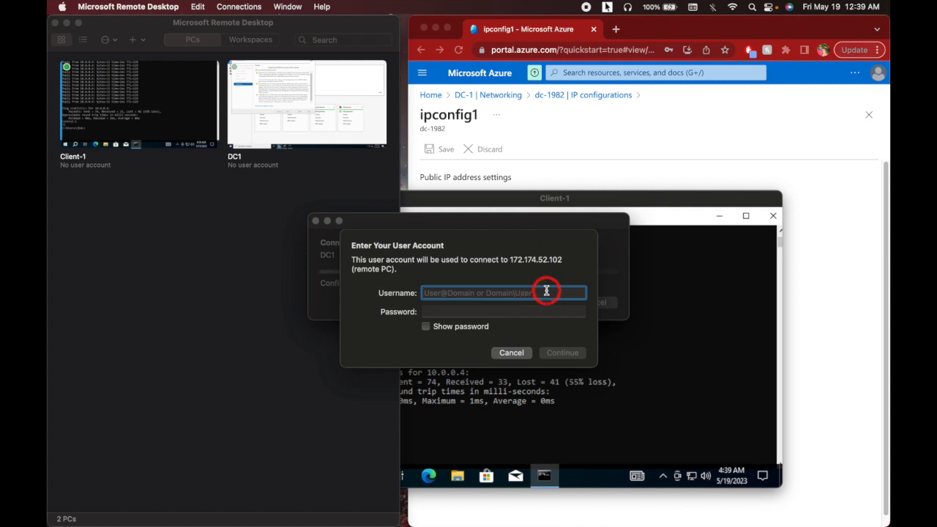
- Sign in to DC1 with a mydomain.com domain username and the account password
type("mydo")
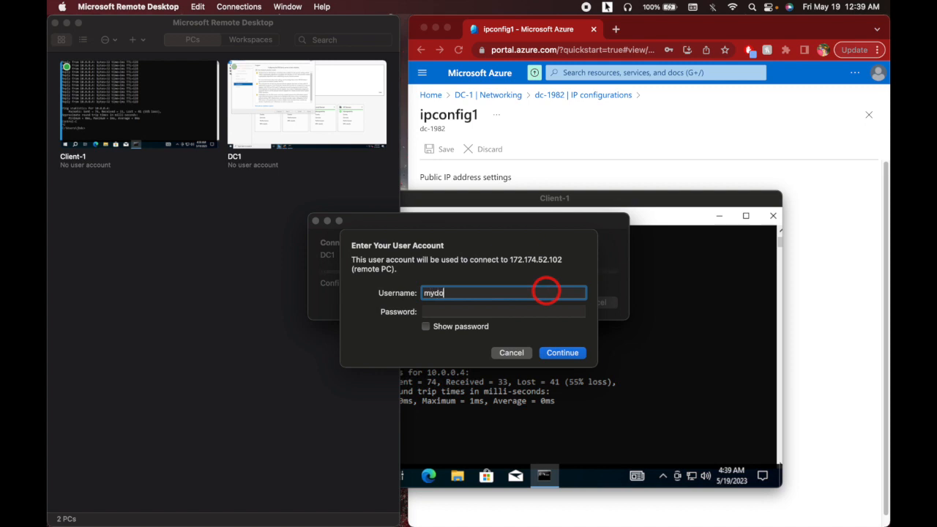
type("main.com\\jbo")
key("Tab")
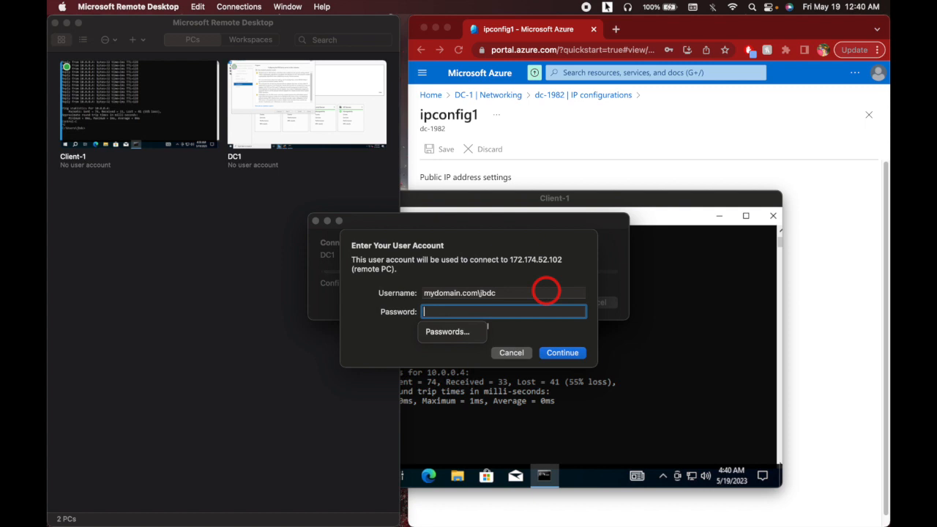
type("••")
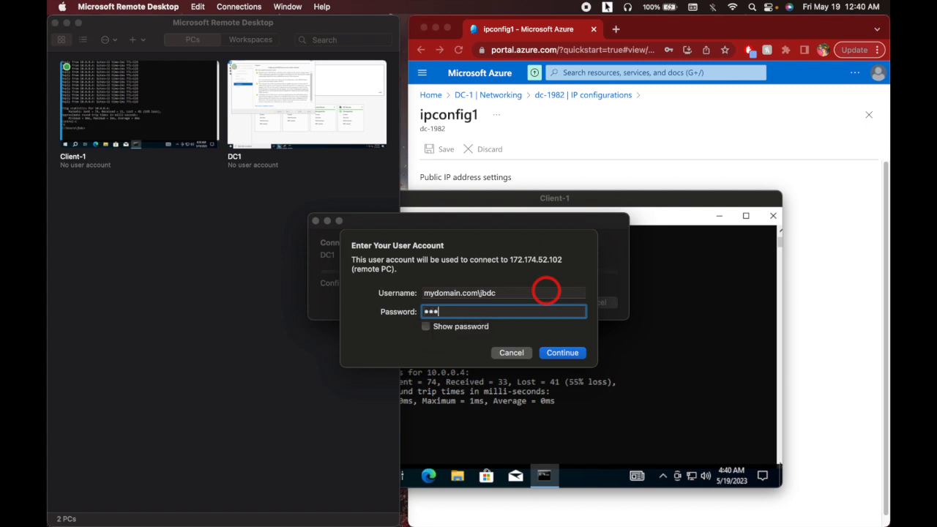
type("•••••••••")
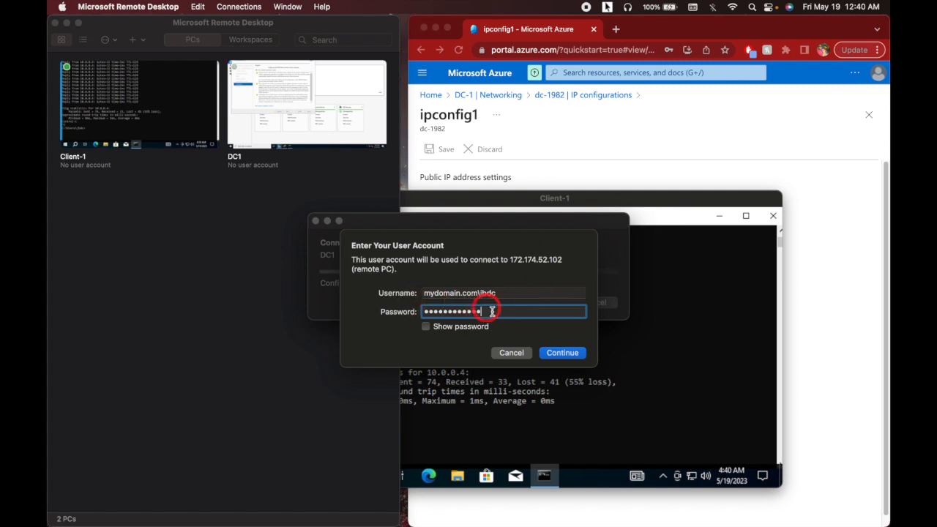
left_click(561, 353)
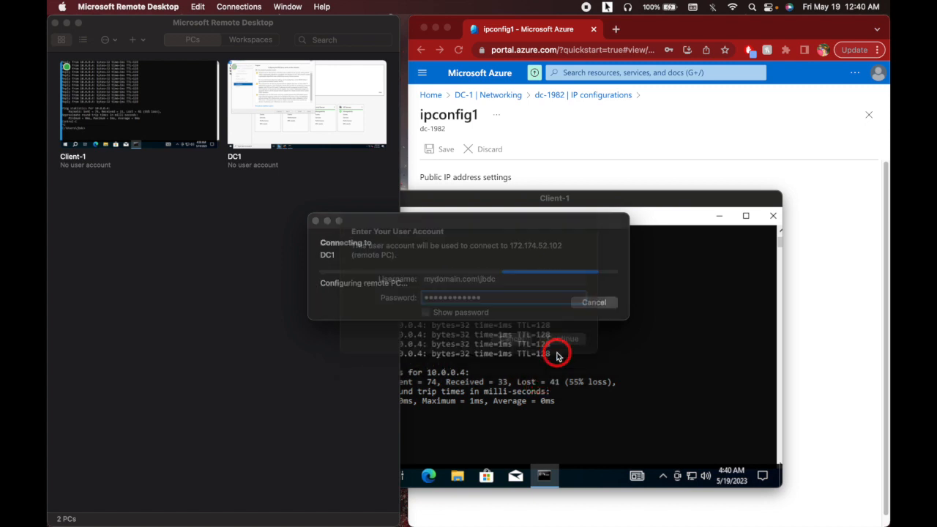
- Accept the certificate, dismiss Windows Admin Center, and launch Active Directory Users and Computers via search 'active'
left_click(605, 314)
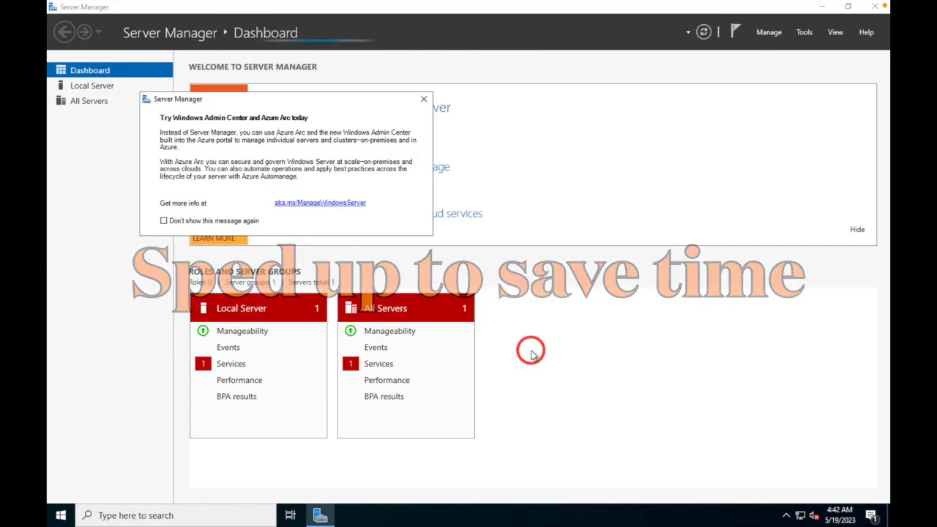
left_click(425, 98)
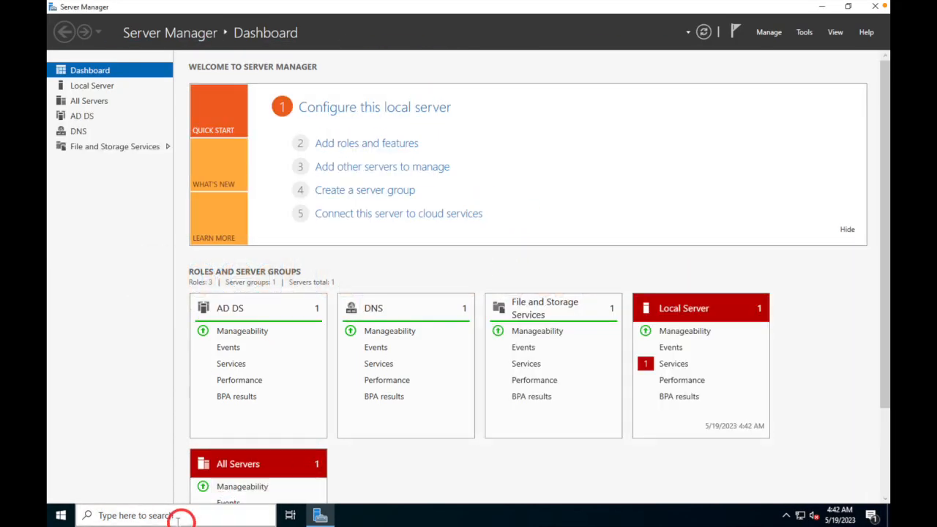
left_click(128, 516)
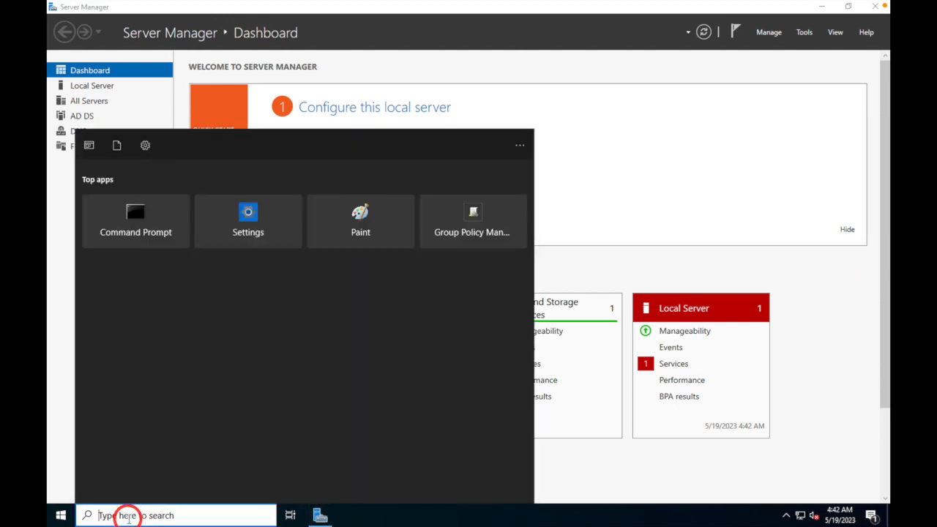
type("activ")
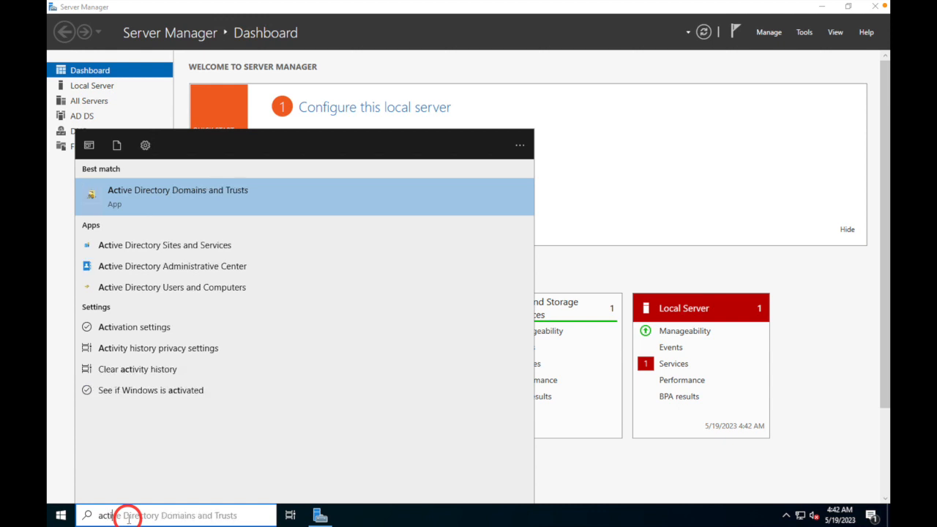
type("e")
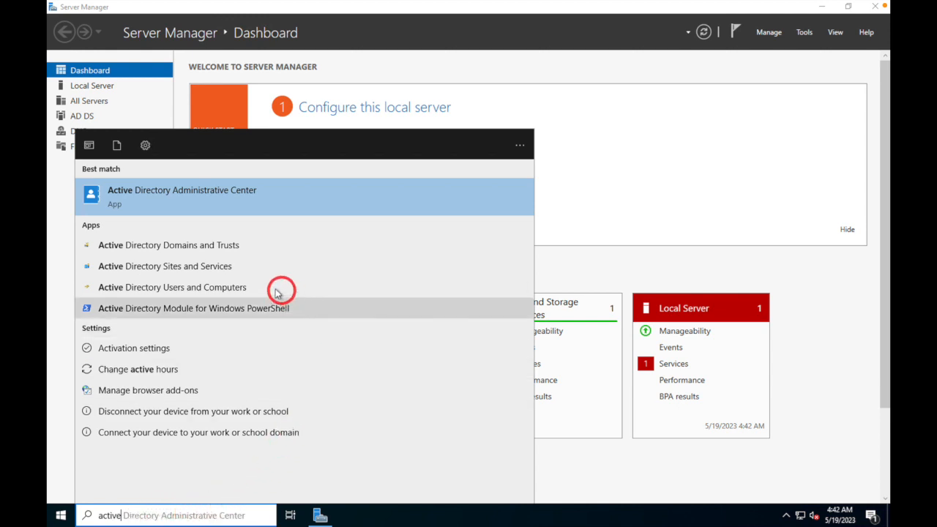
left_click(235, 287)
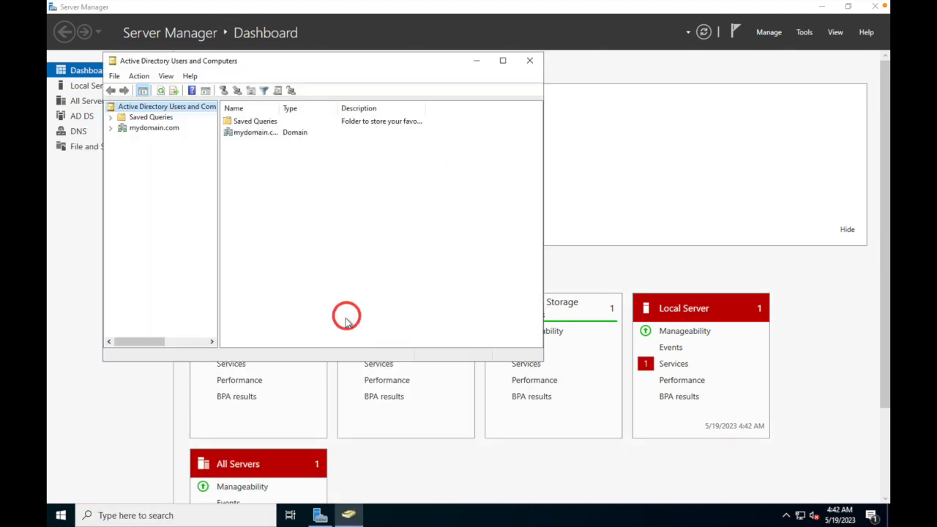
- Maximize the console, expand mydomain.com, and show its New object menu
left_click(502, 61)
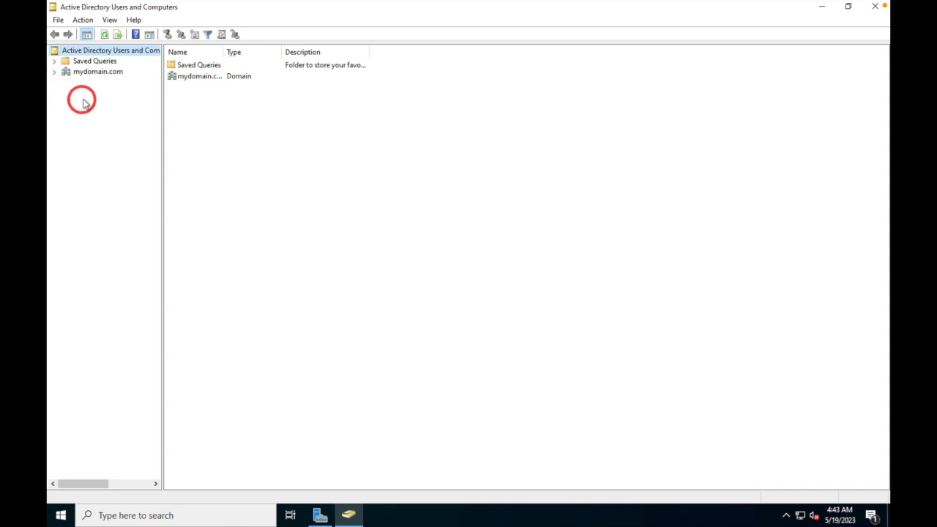
left_click(54, 72)
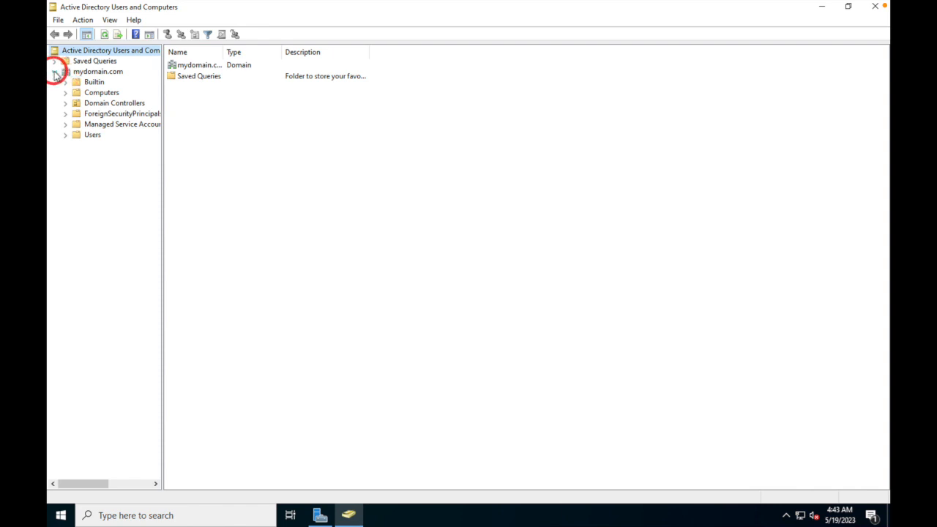
right_click(101, 72)
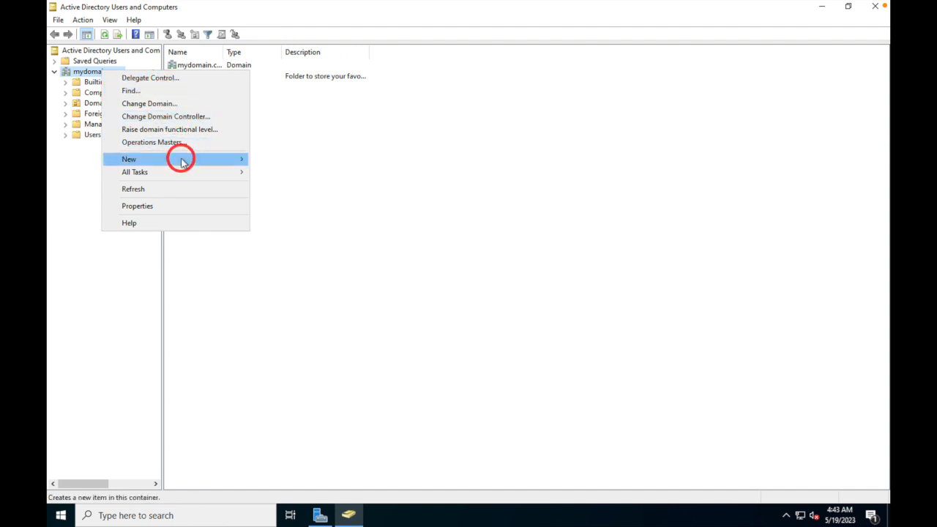
mouse_move(181, 161)
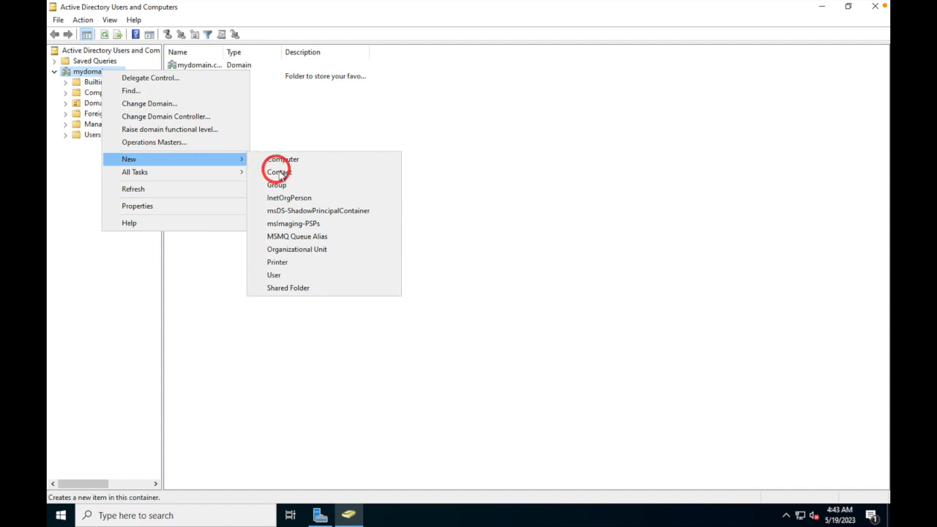
- Create the _EMPLOYEES organizational unit under mydomain.com
left_click(333, 248)
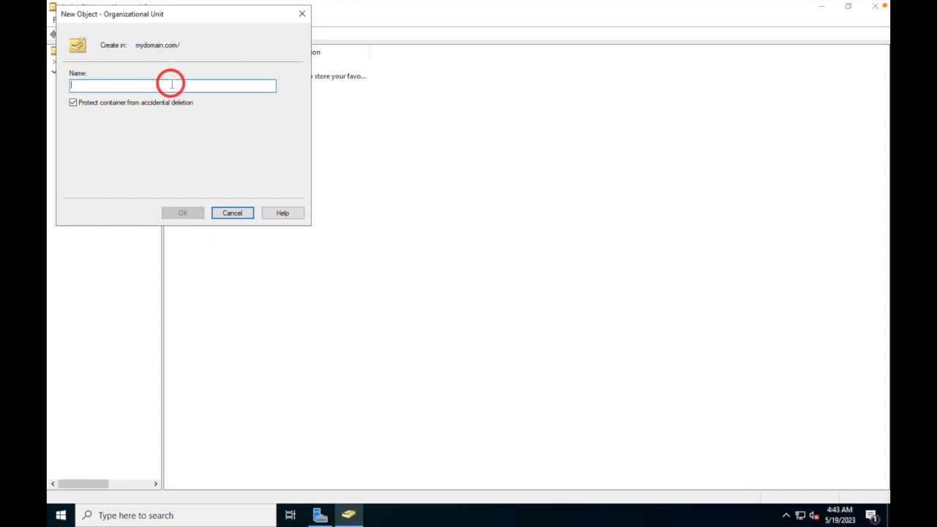
type("J")
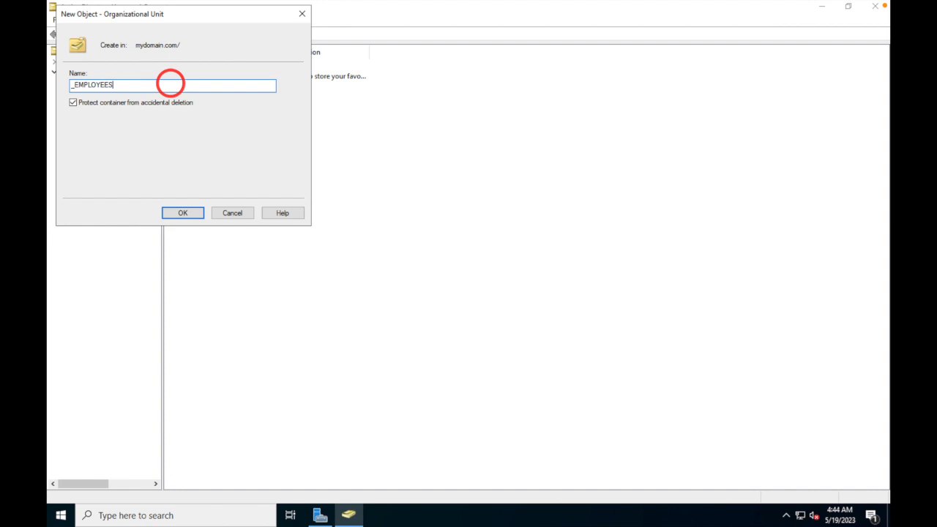
left_click(197, 212)
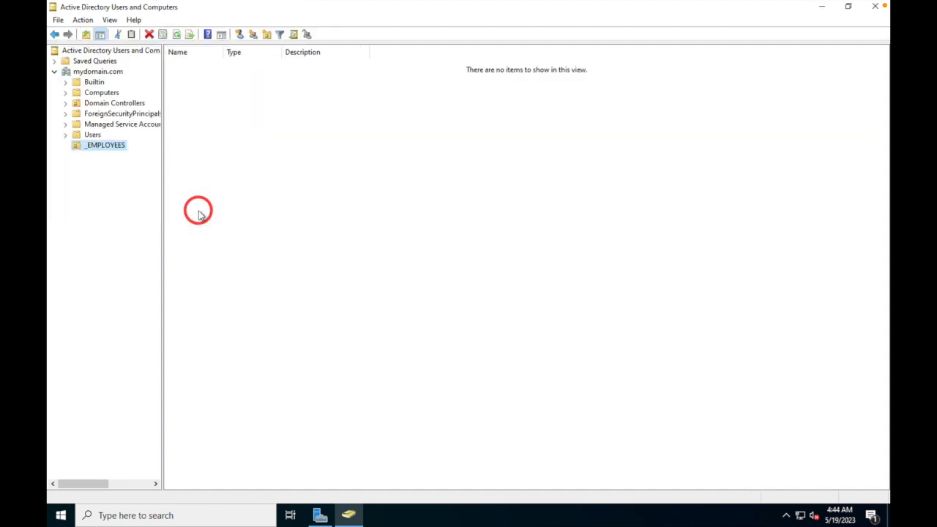
- Create the _ADMIN organizational unit, then refresh mydomain.com so both units appear
left_click(85, 73)
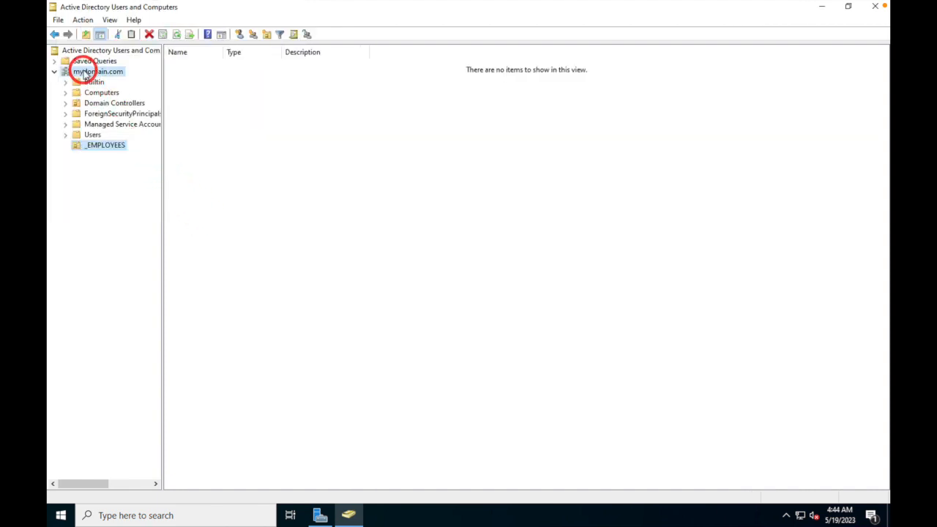
right_click(85, 73)
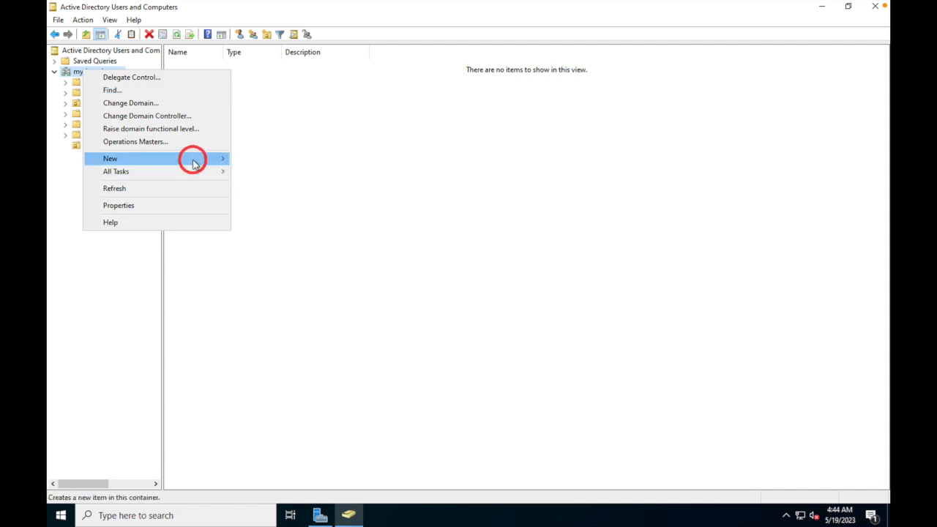
mouse_move(217, 160)
left_click(308, 250)
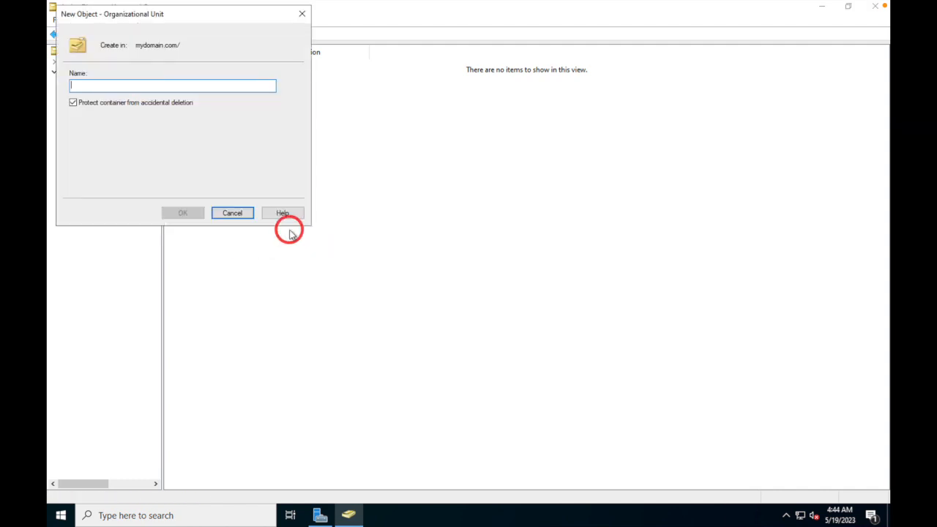
type("J")
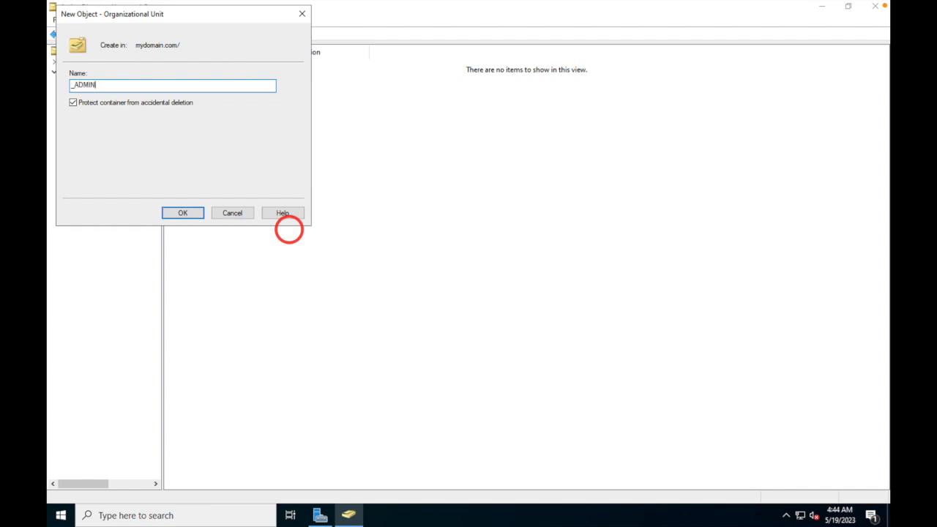
left_click(190, 215)
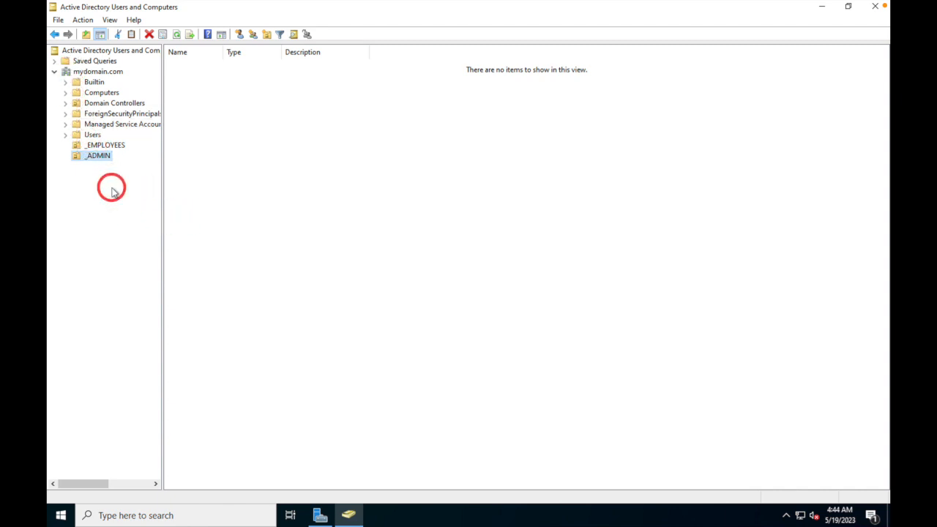
right_click(68, 71)
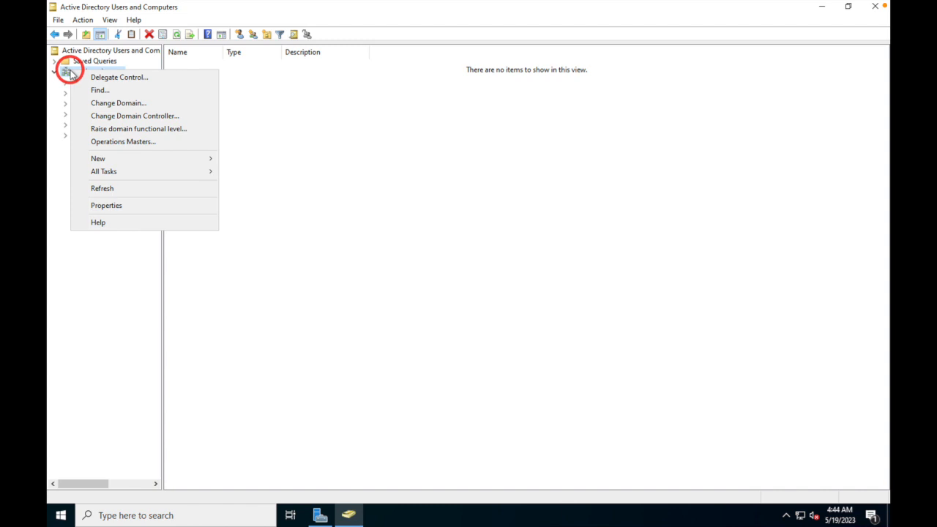
left_click(128, 188)
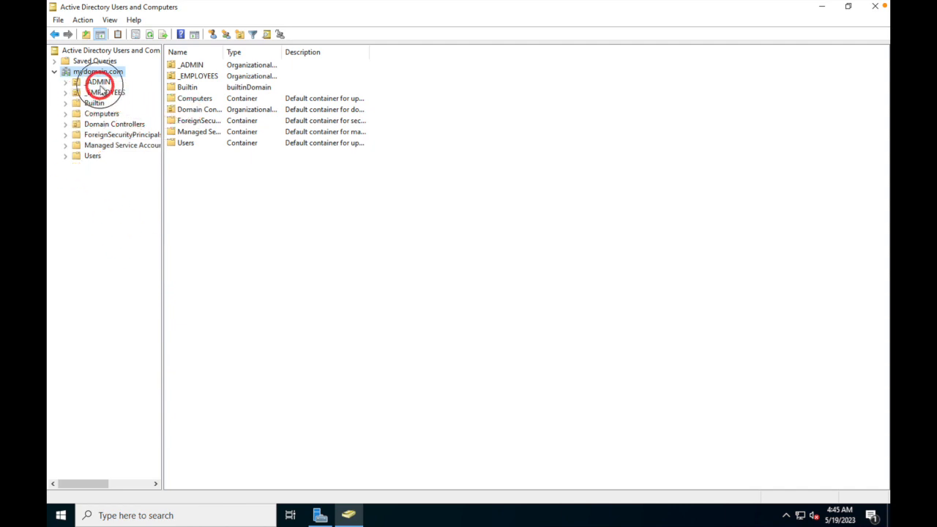
- Select _ADMIN and open a blank New Object - User form inside it
left_click(98, 82)
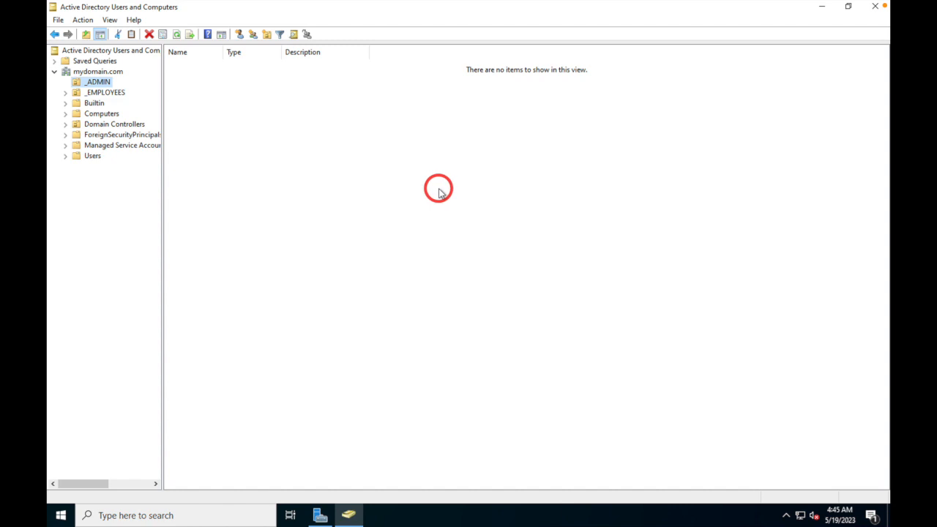
right_click(336, 180)
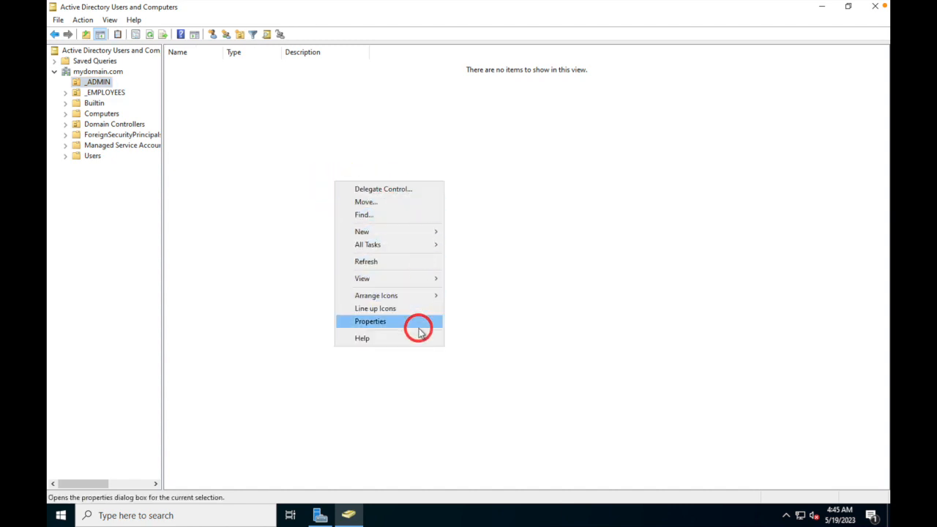
mouse_move(407, 228)
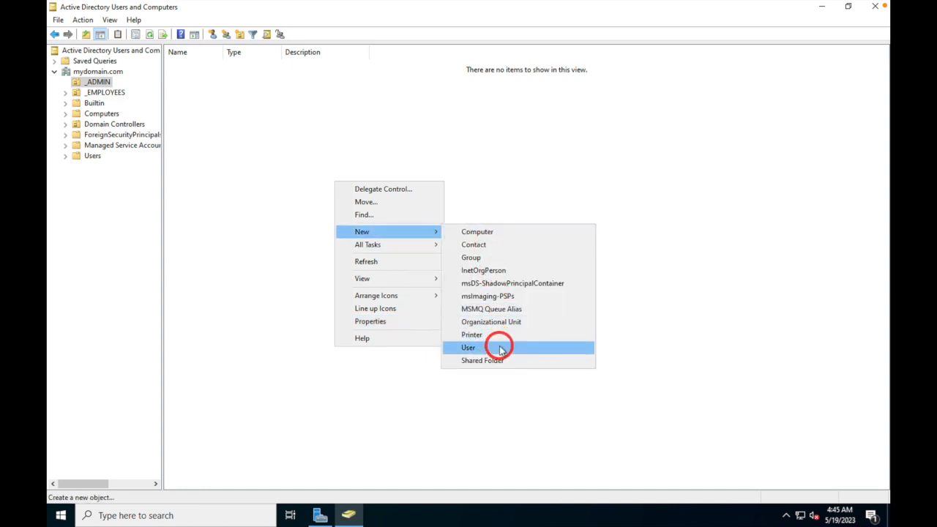
left_click(468, 348)
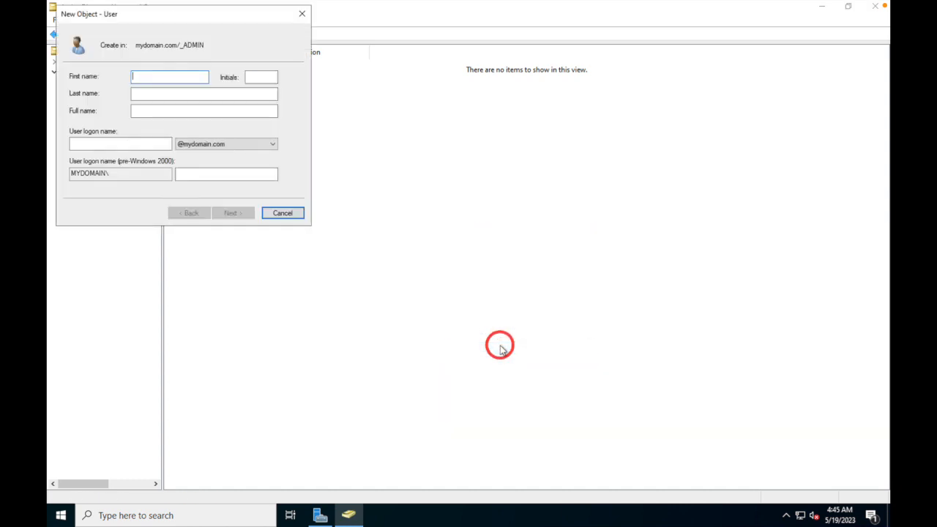
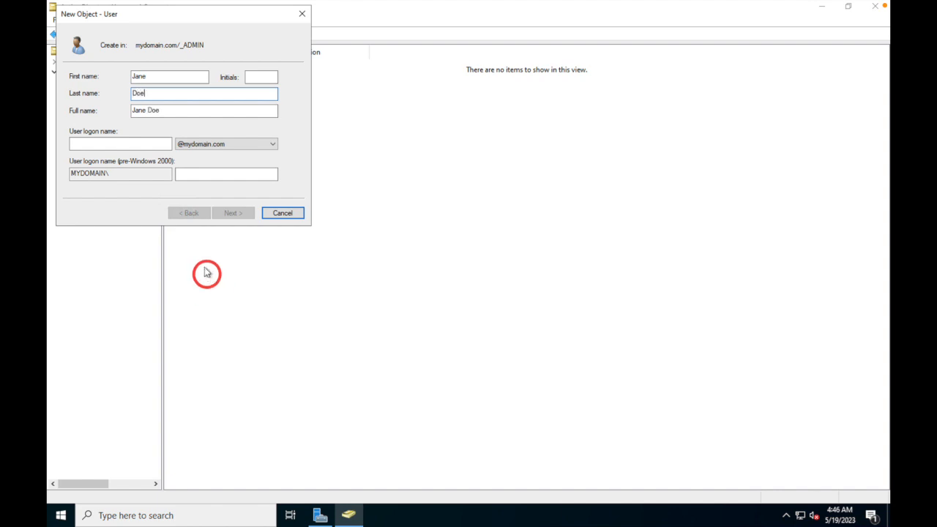
- Create the _ADMIN user account with a logon name and a password that never expires and needn't change
left_click(132, 144)
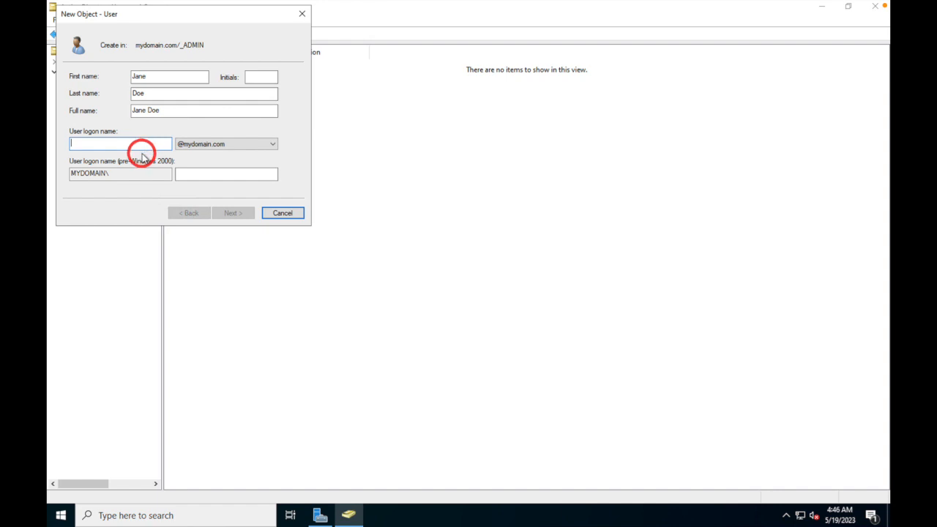
type("jane_admin")
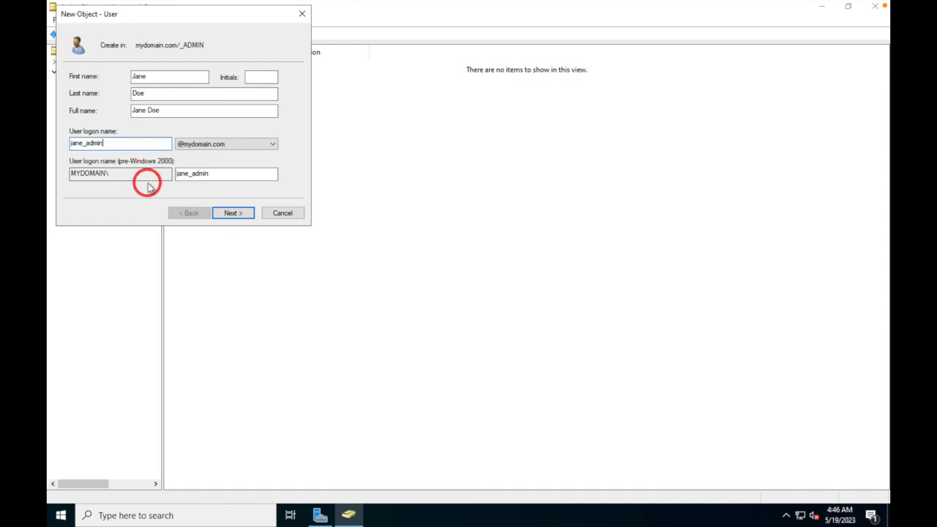
left_click(248, 216)
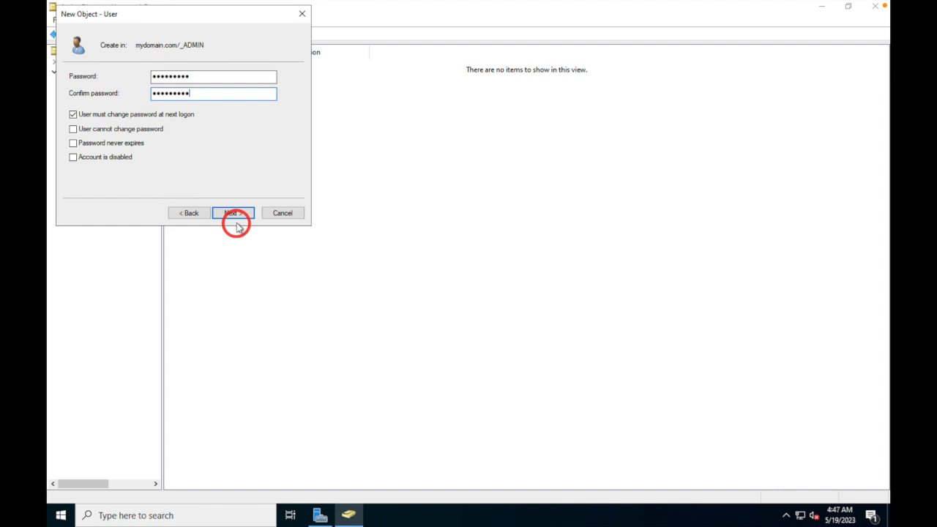
left_click(74, 115)
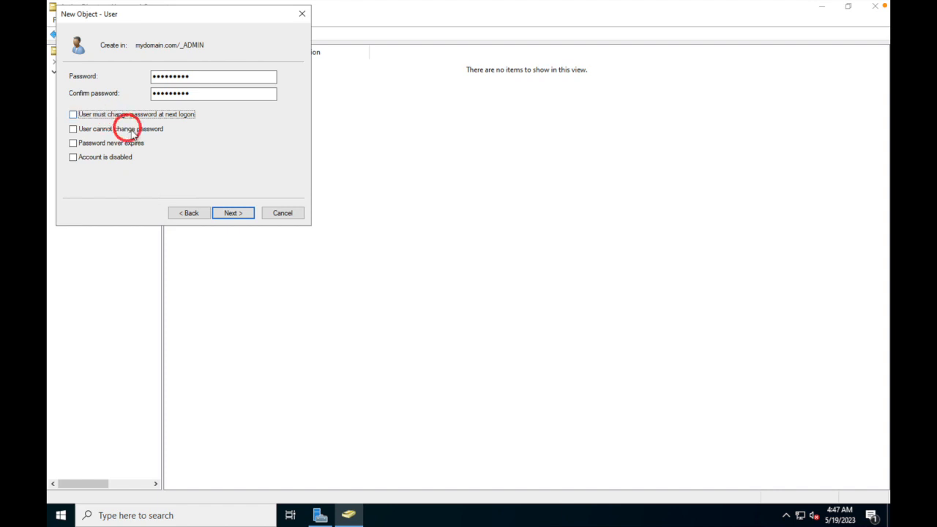
left_click(80, 144)
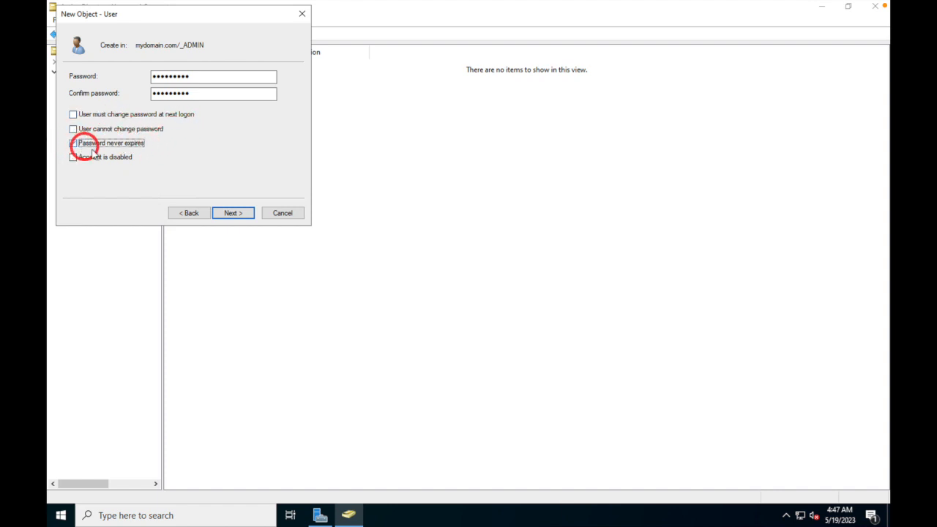
left_click(236, 213)
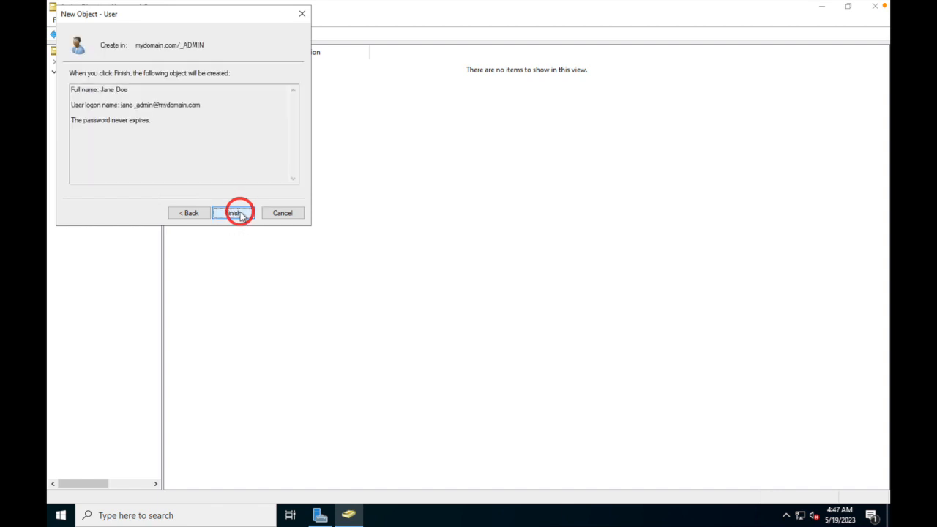
left_click(239, 213)
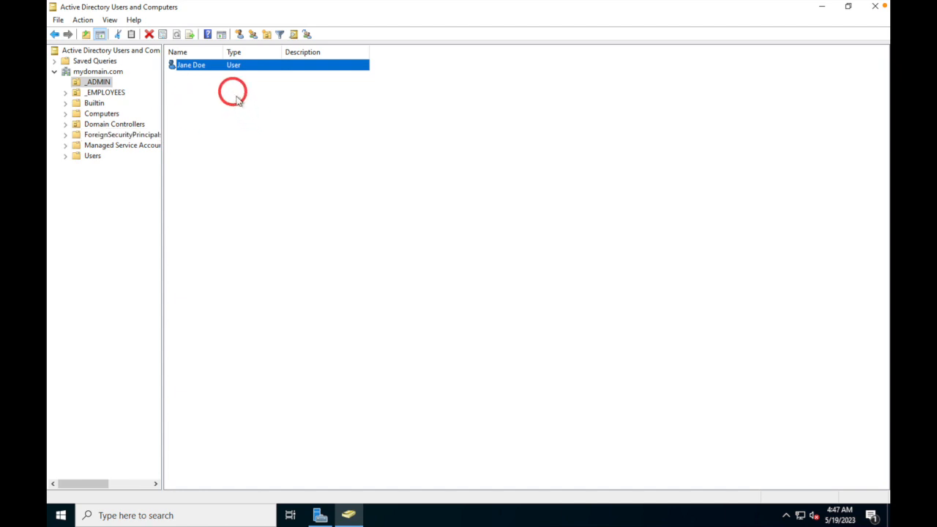
- Open the new admin user's Properties and review its Account and Member Of (Domain Users only) tabs
left_click(286, 114)
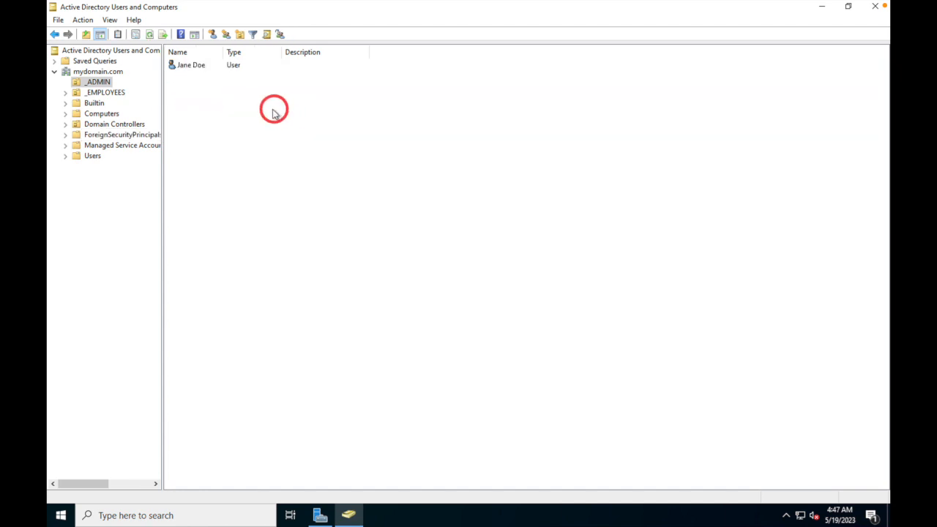
left_click(193, 66)
right_click(192, 65)
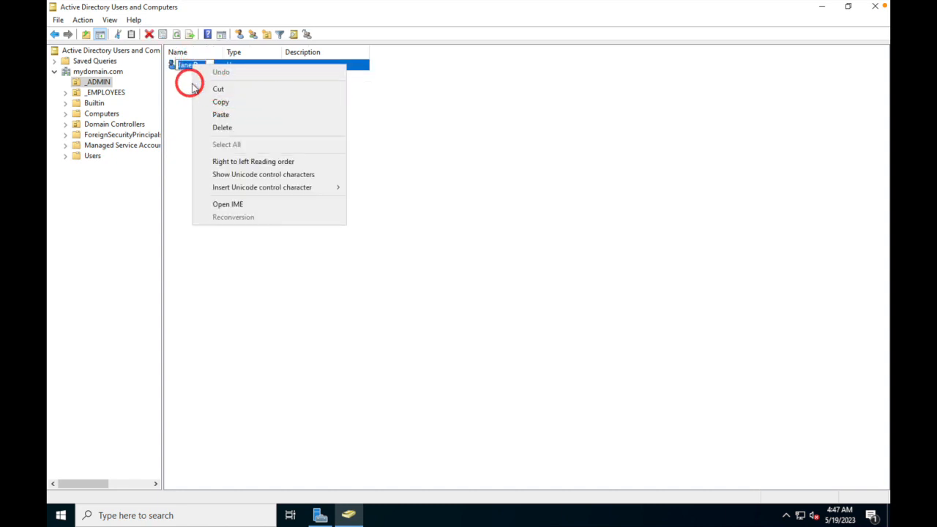
left_click(374, 115)
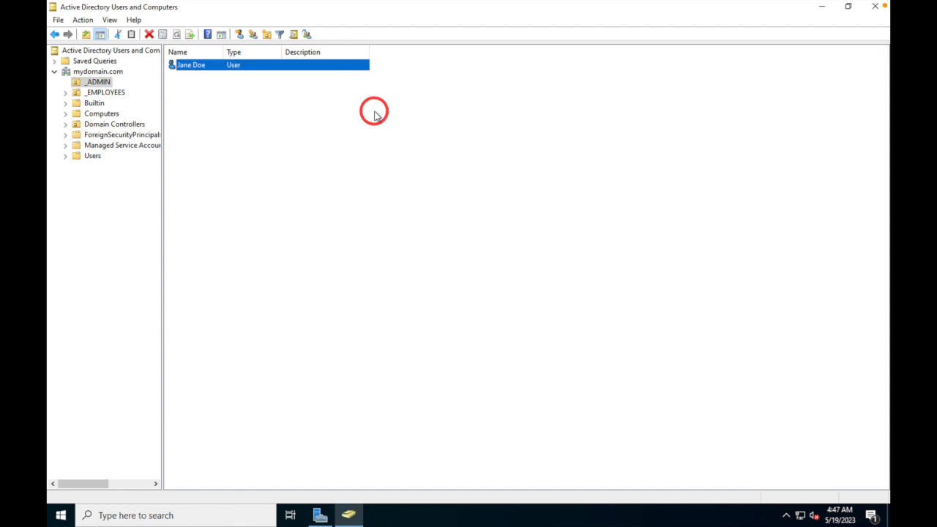
right_click(195, 66)
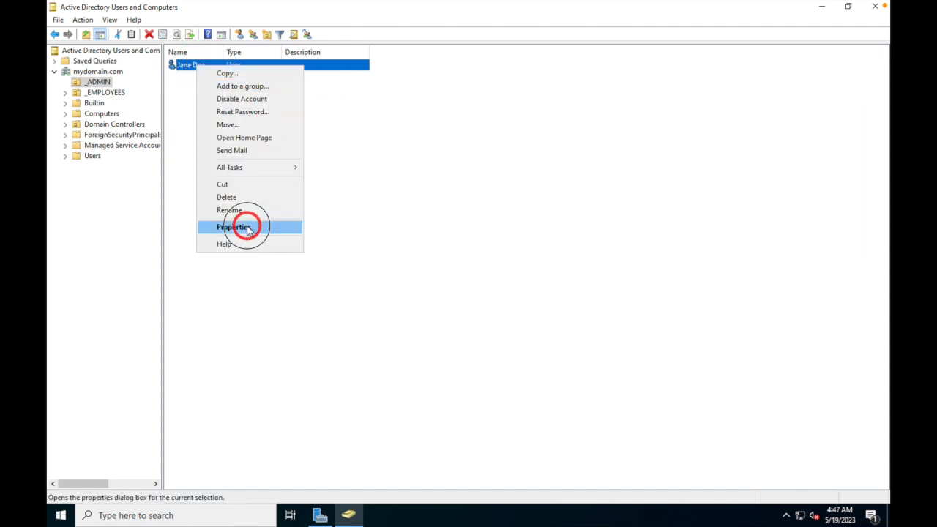
left_click(247, 226)
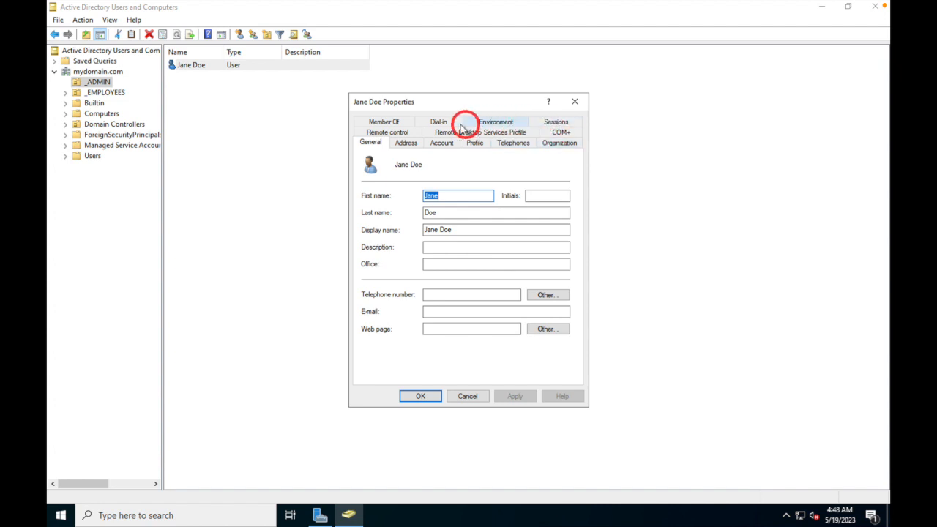
left_click(452, 146)
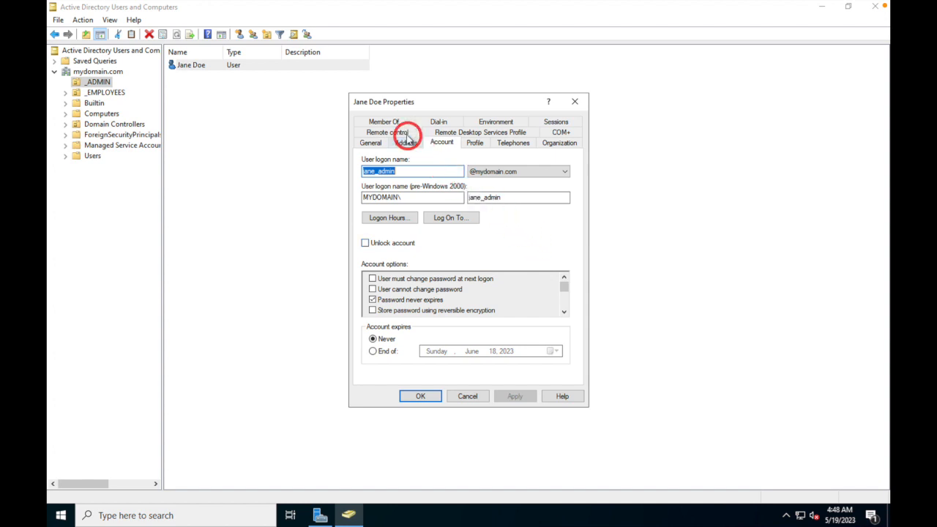
left_click(385, 121)
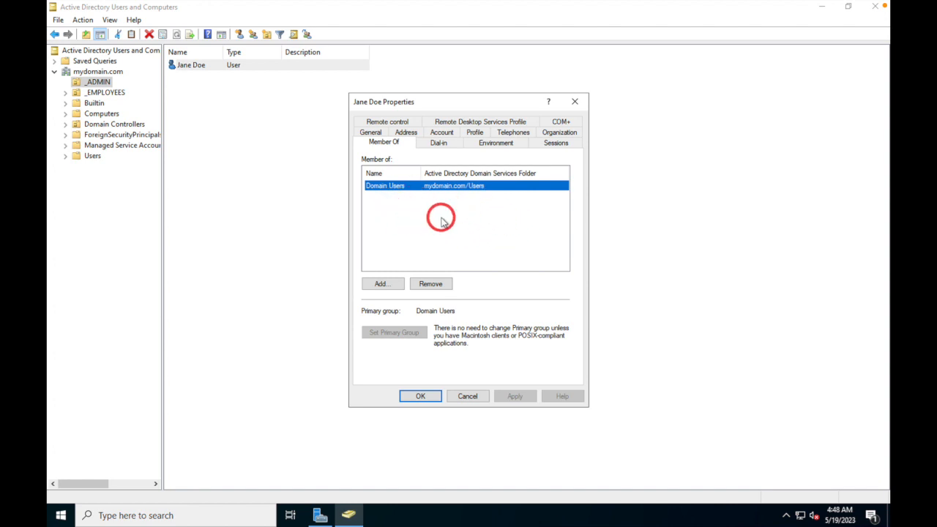
- Look up groups matching 'domain', add Domain Admins to the user's memberships, and apply the change
left_click(380, 284)
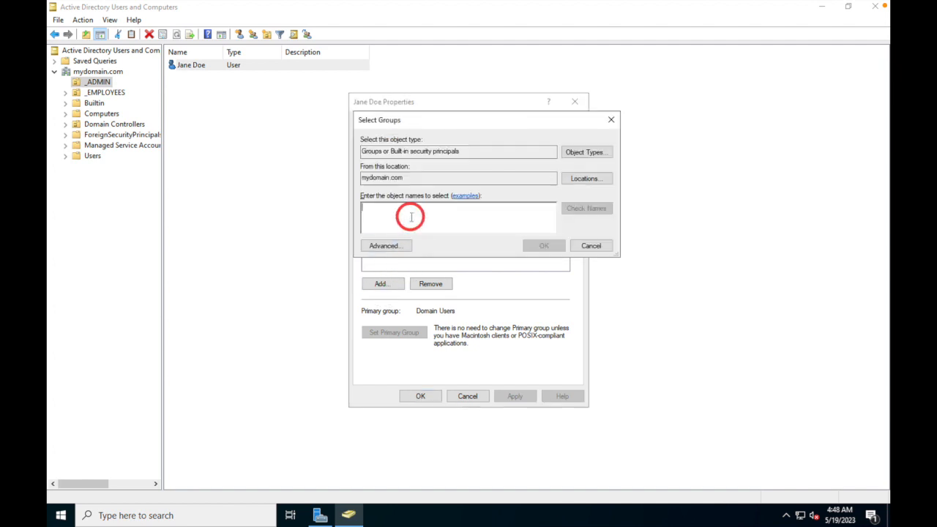
type("domain")
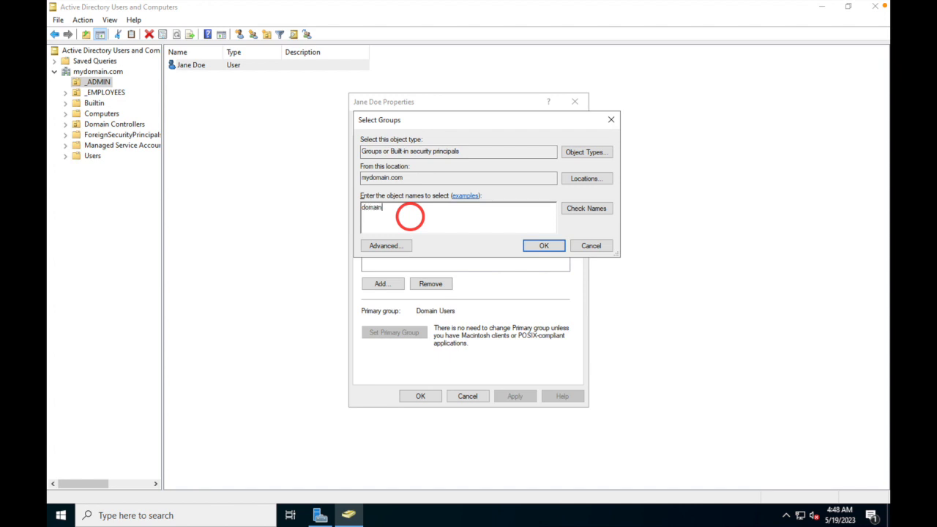
left_click(584, 209)
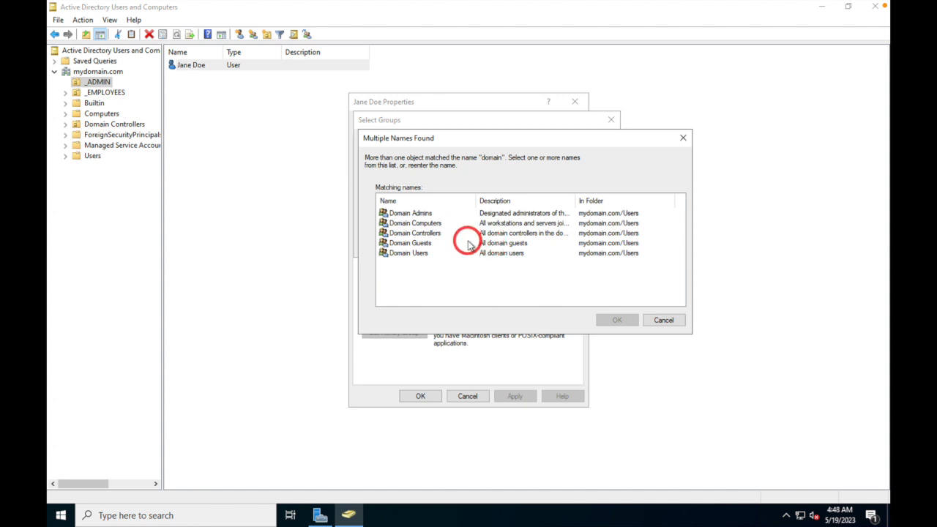
left_click(419, 212)
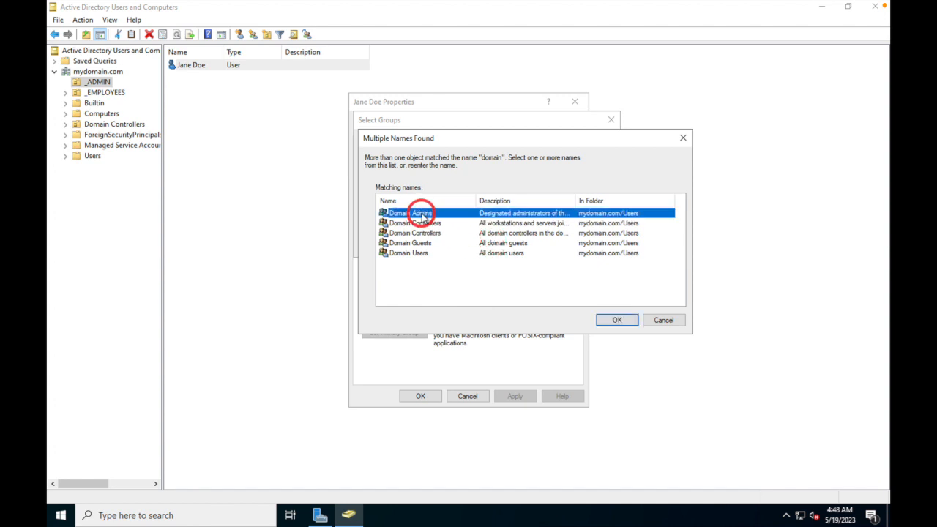
left_click(617, 319)
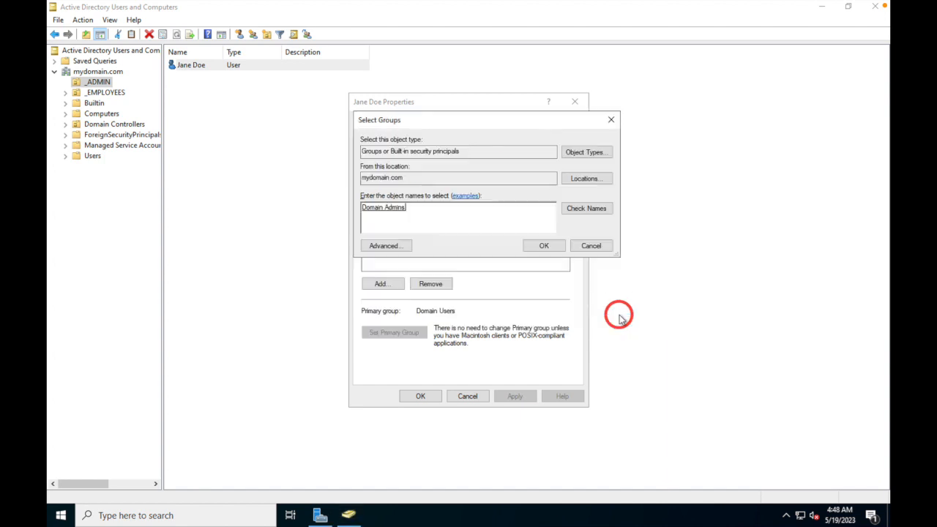
left_click(555, 247)
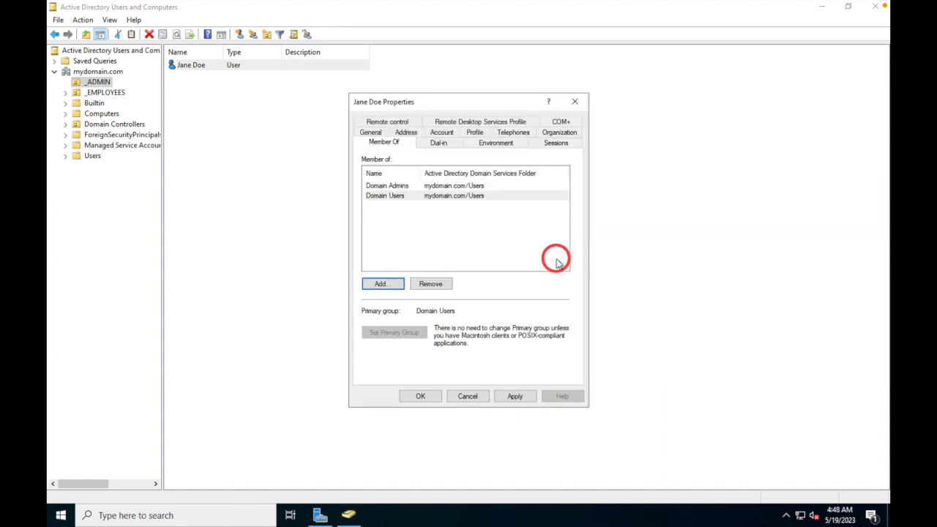
left_click(515, 396)
left_click(425, 395)
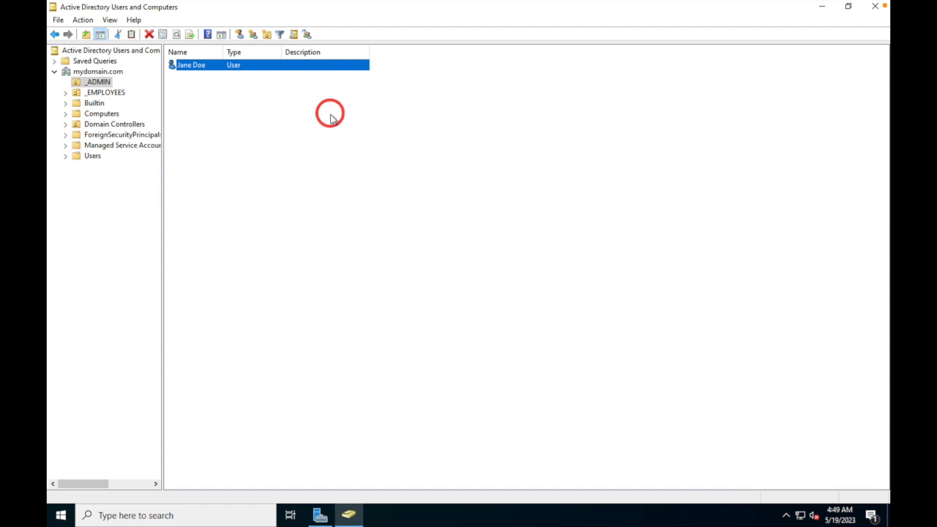
- Sign out of the DC1 session by running logoff in Command Prompt
left_click(847, 8)
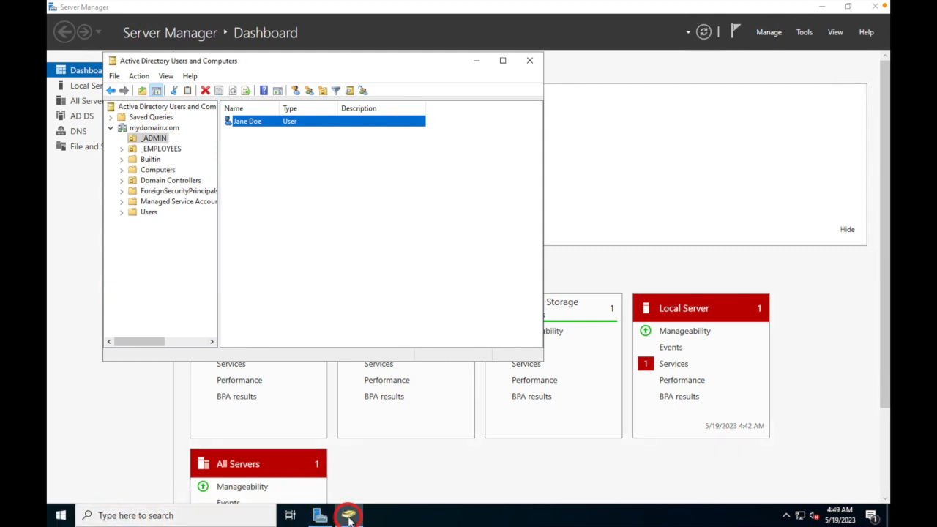
left_click(321, 516)
left_click(350, 515)
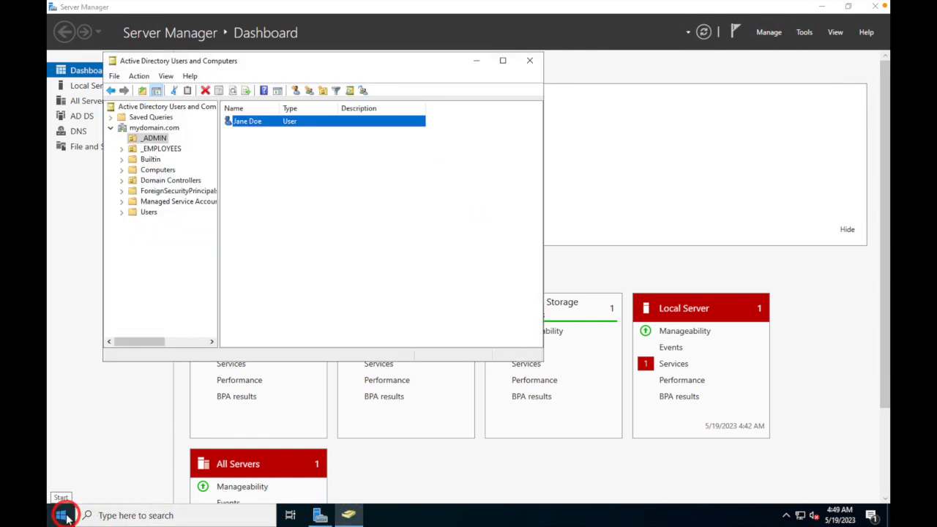
left_click(113, 515)
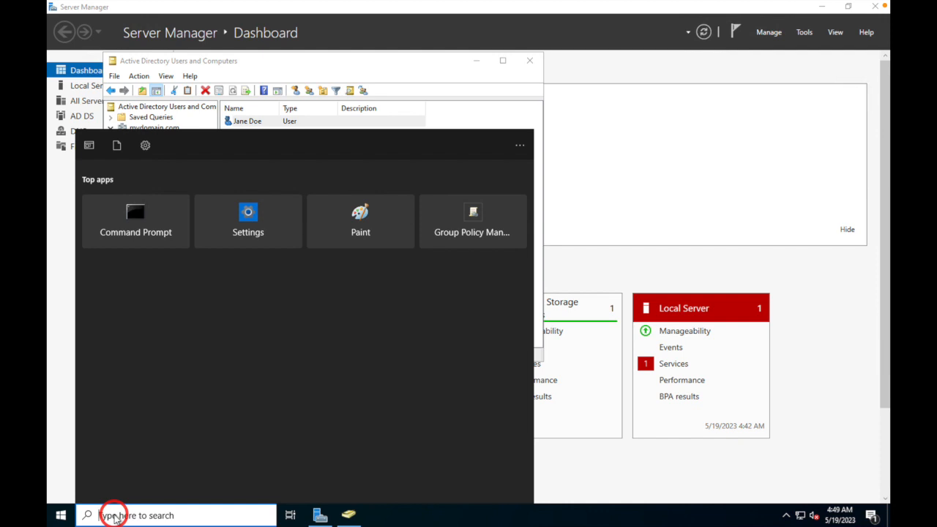
type("c")
left_click(153, 199)
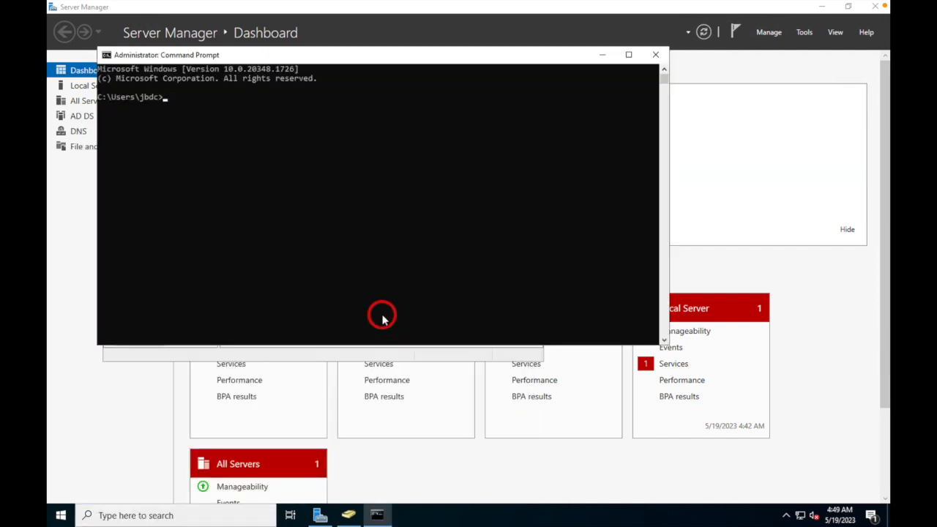
type("logoff")
key("Return")
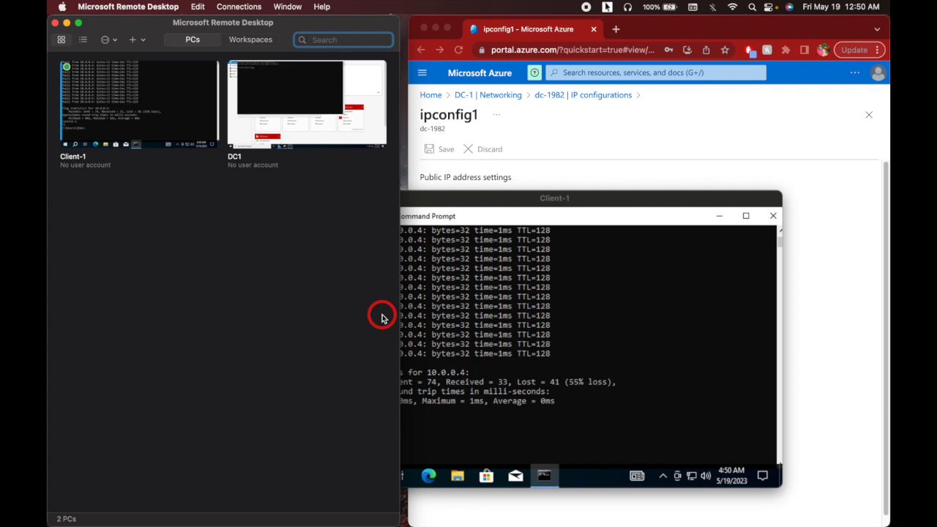
- Reconnect to DC1 as the new mydomain.com admin account, re-entering and verifying its password
double_click(309, 112)
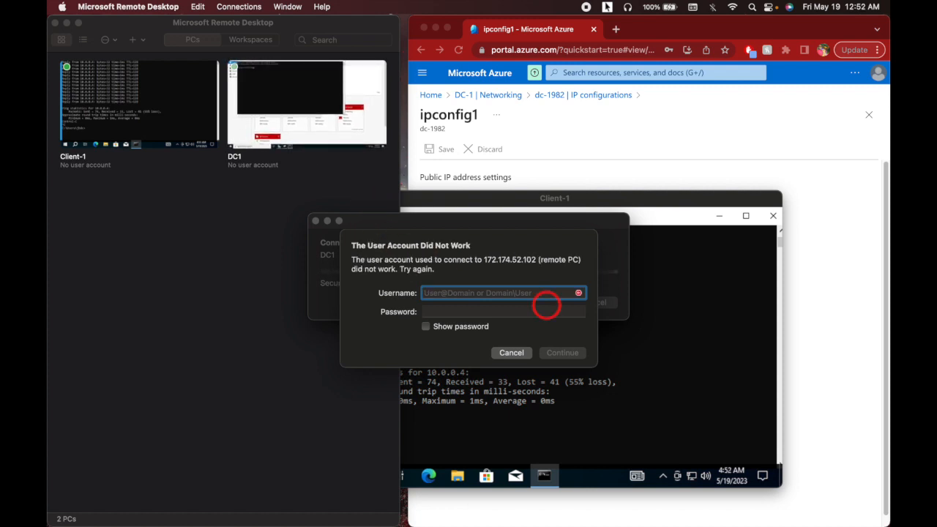
type("mydomain")
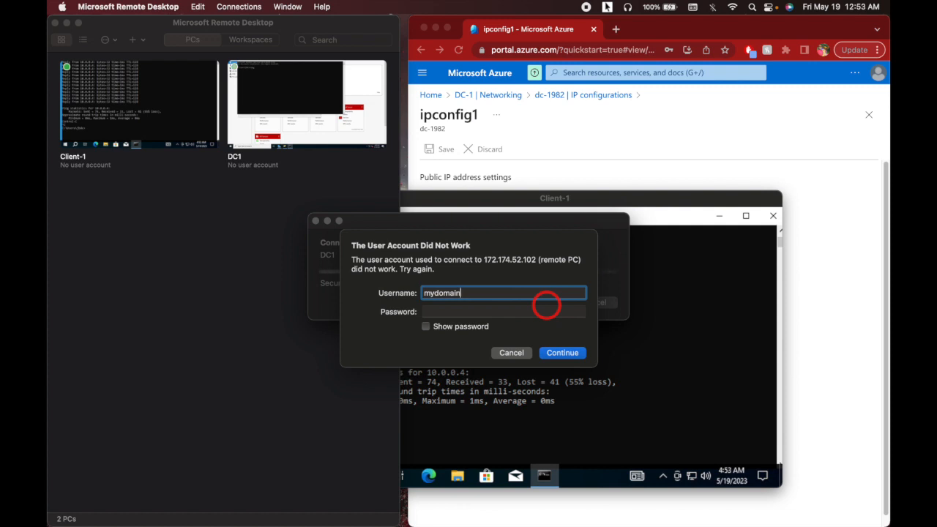
type(".com\\jane_admin")
key("Tab")
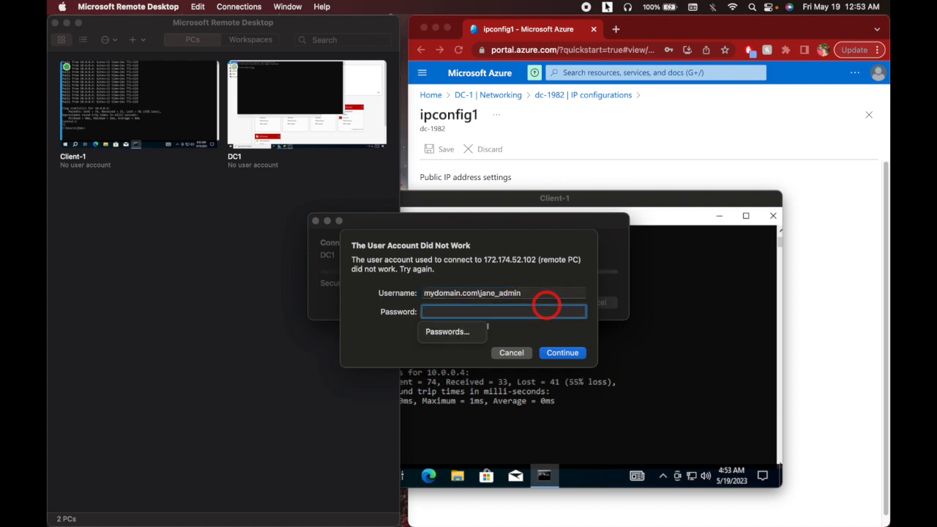
key("Down")
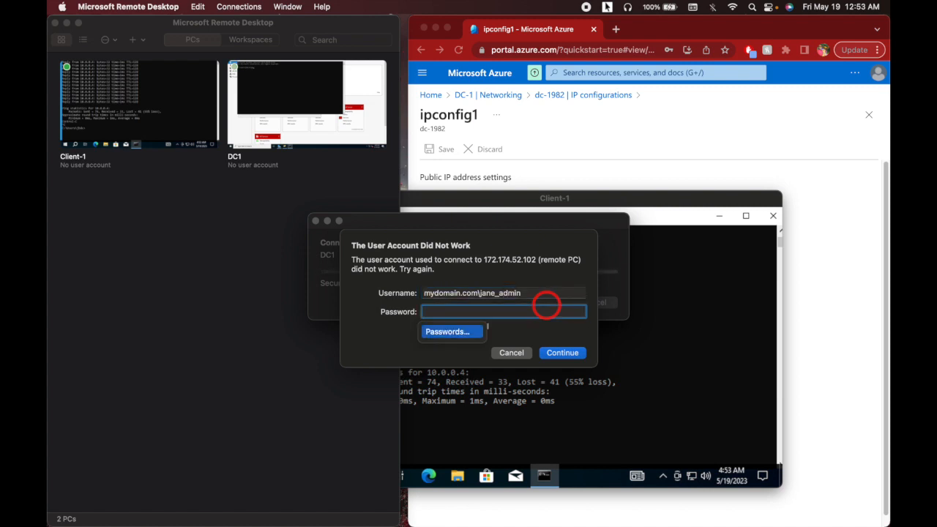
key("Escape")
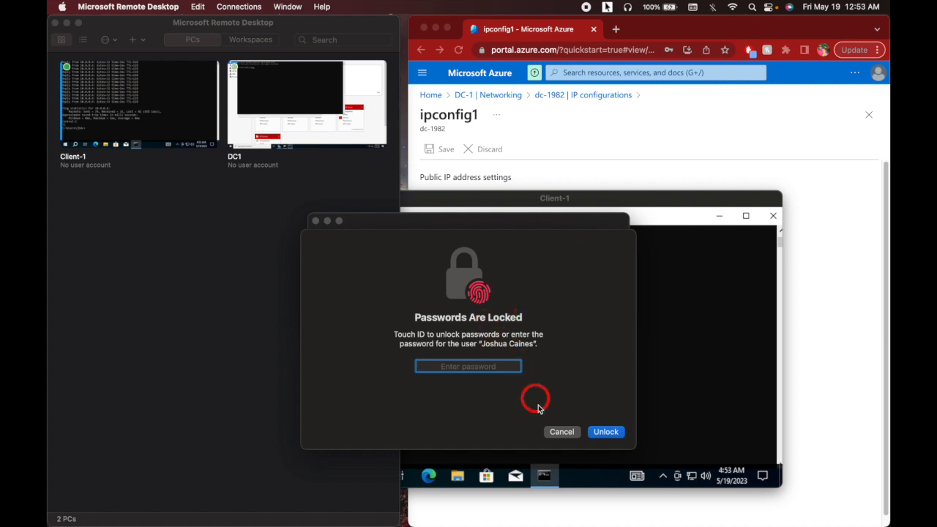
left_click(561, 431)
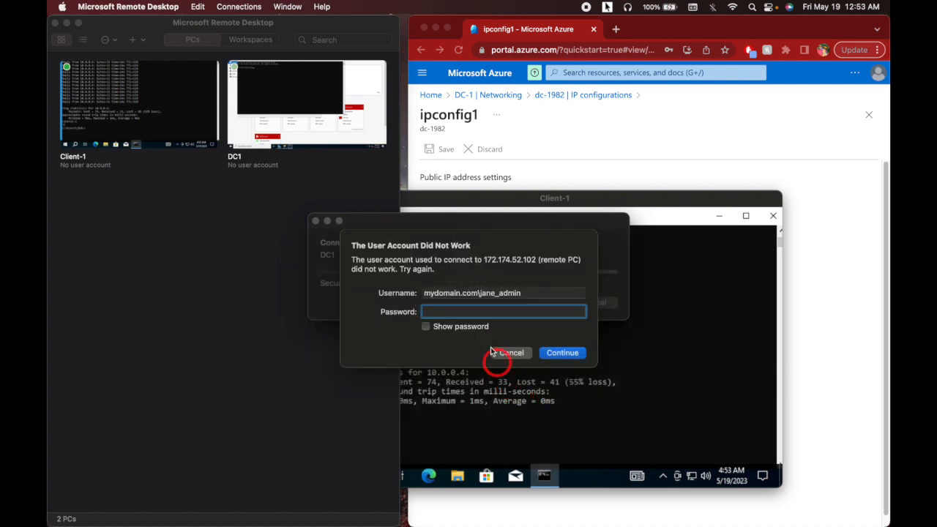
type("•••")
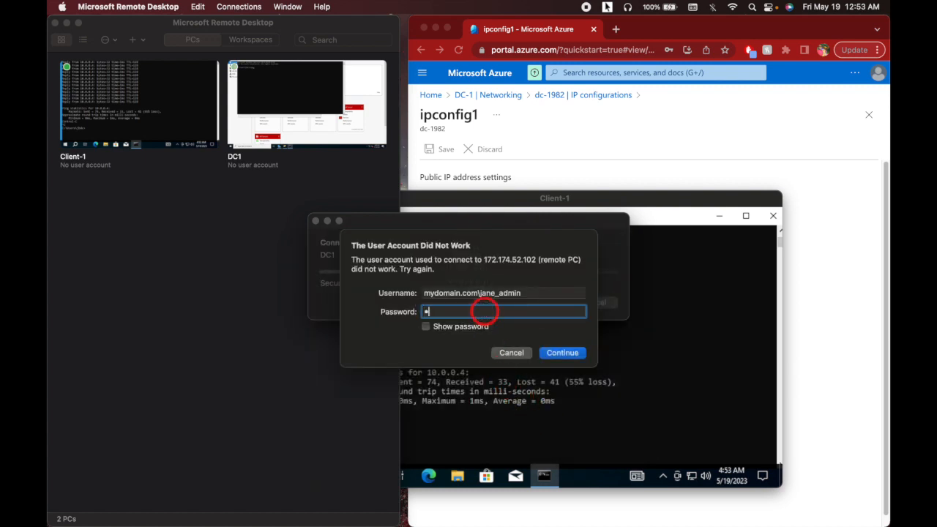
type("••••••")
left_click(427, 327)
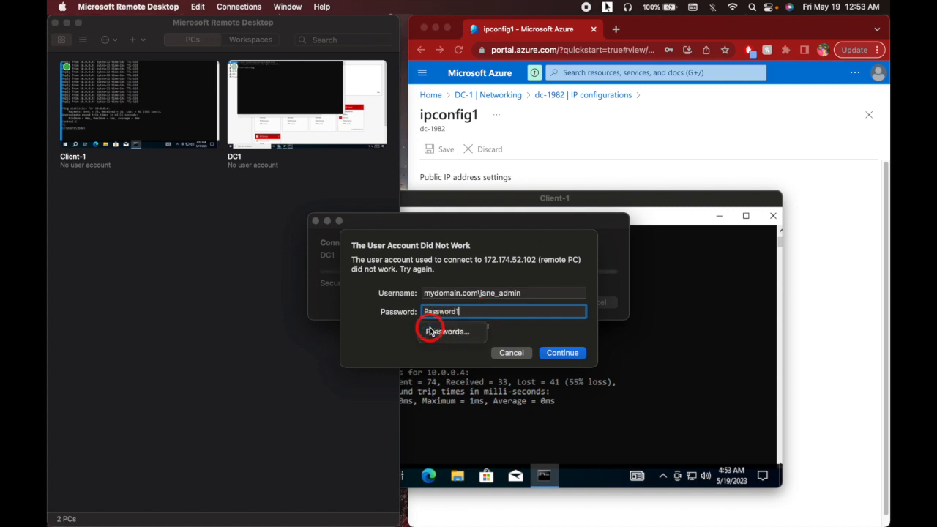
left_click(560, 353)
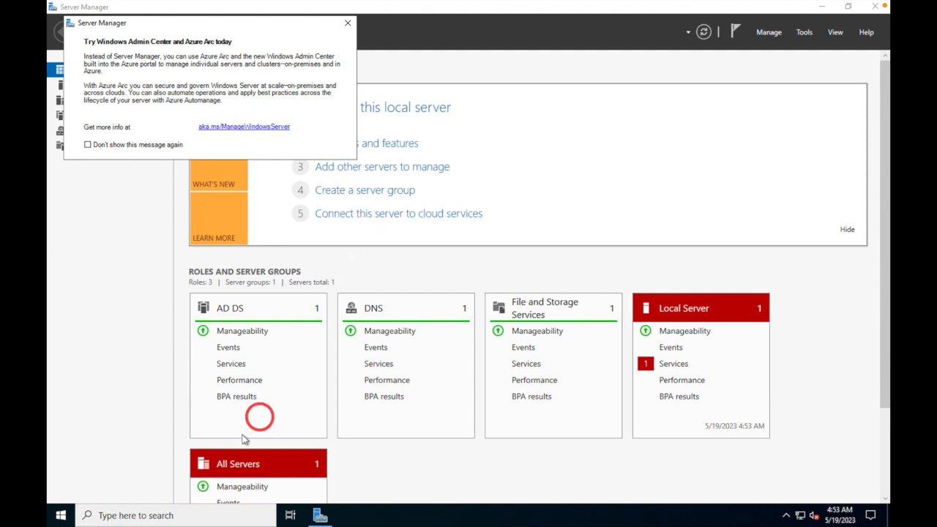
- Open Command Prompt on DC-1 and run whoami to confirm the mydomain admin session
left_click(202, 516)
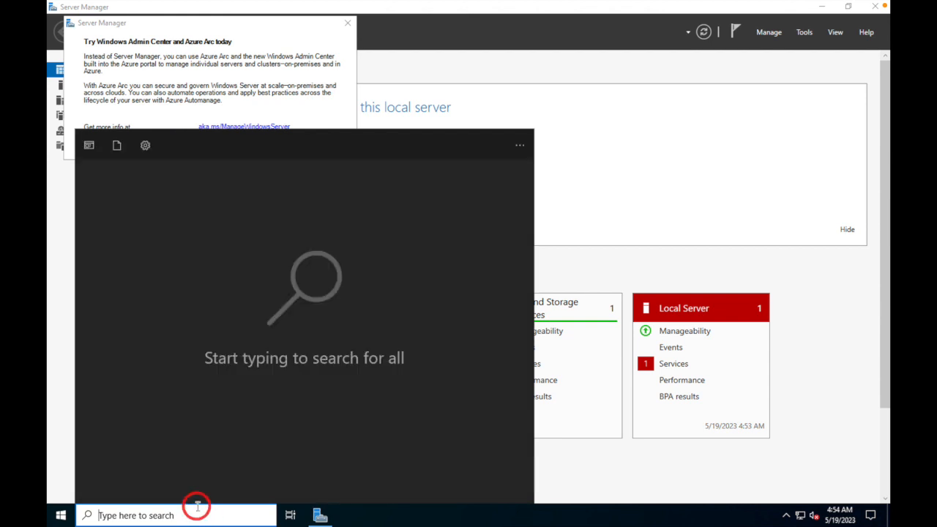
type("c")
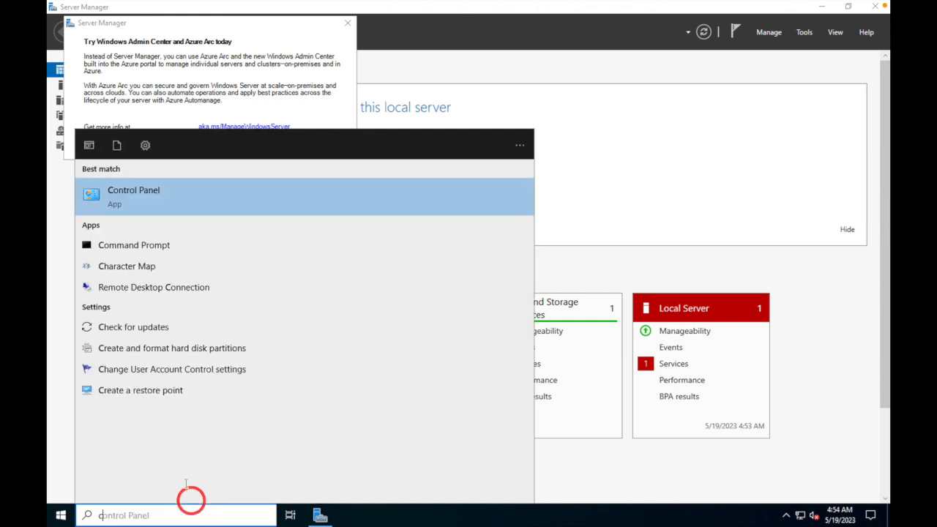
left_click(173, 246)
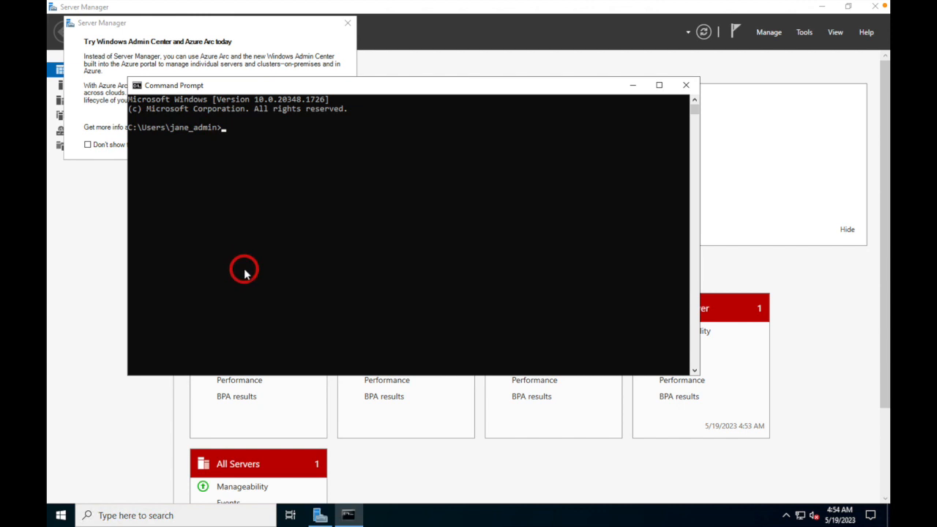
type("whoami")
key("Return")
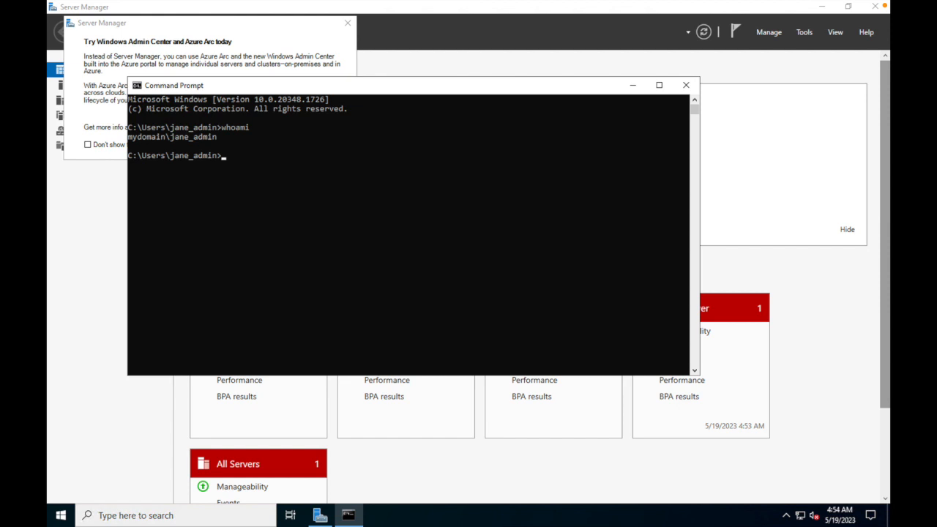
left_click(648, 291)
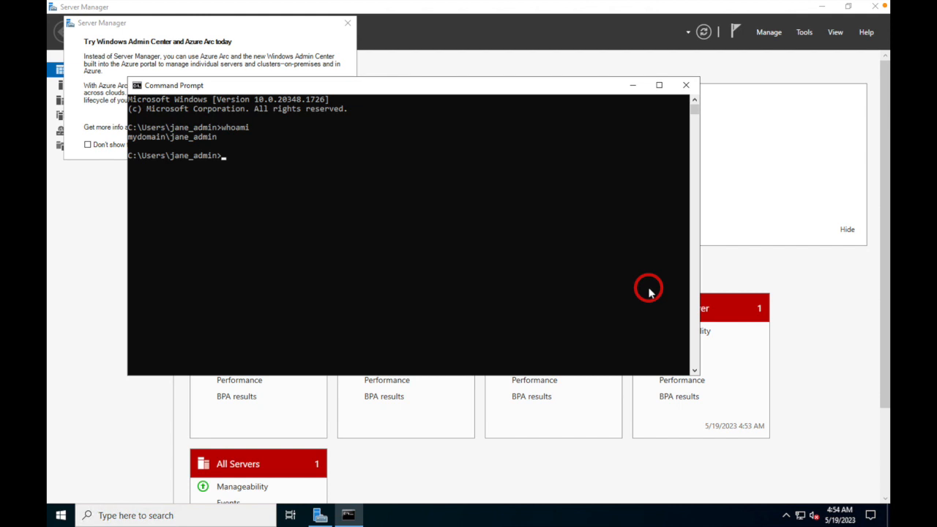
- Open DC-1's System About page maximized, then its advanced computer name properties
left_click(60, 515)
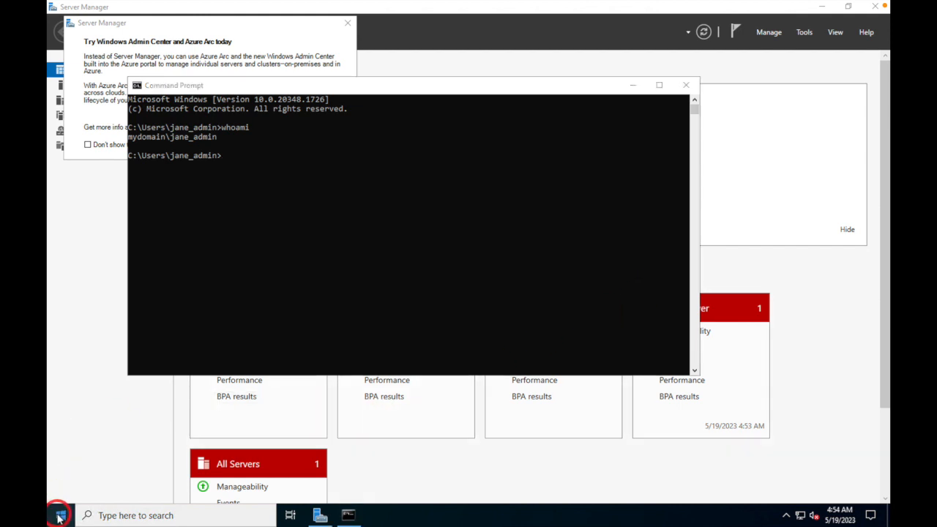
right_click(60, 515)
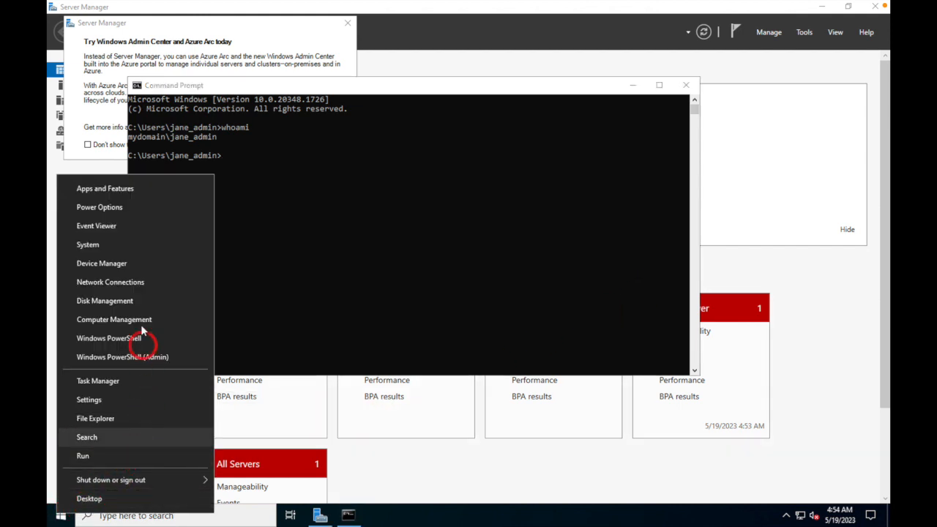
left_click(94, 244)
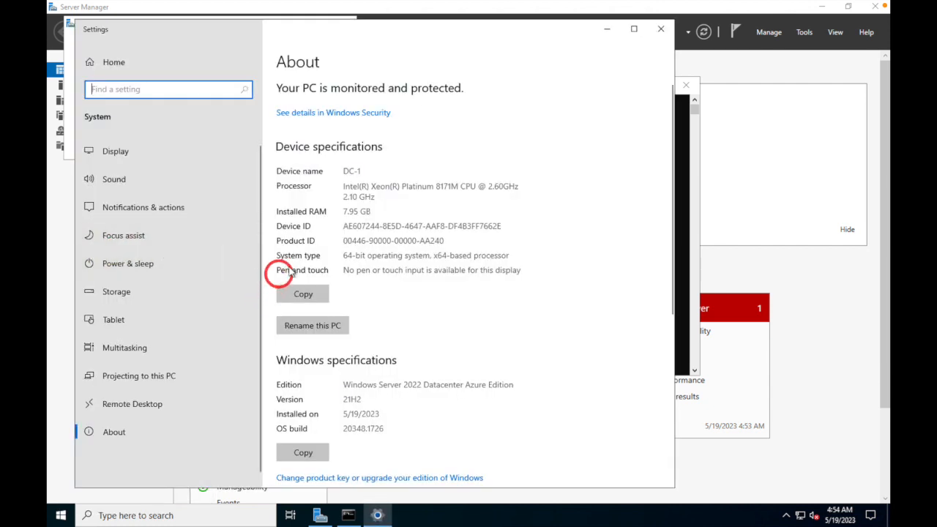
left_click(634, 29)
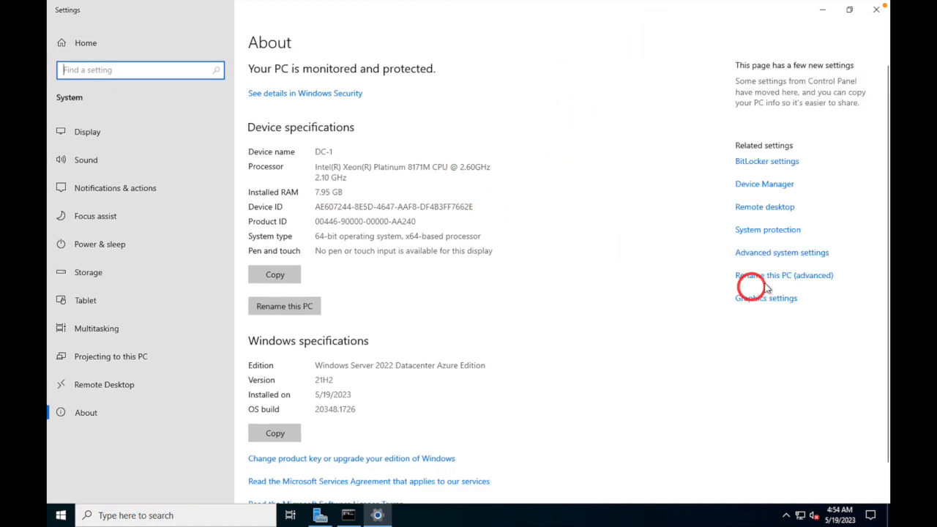
left_click(774, 277)
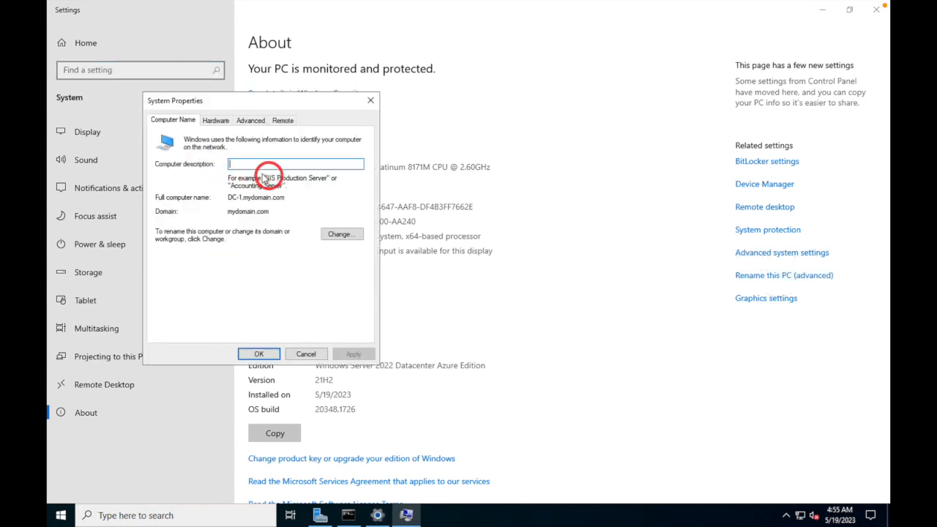
- Check DC-1's DNS suffix mydomain.com and NetBIOS name, then return to Command Prompt
left_click(338, 234)
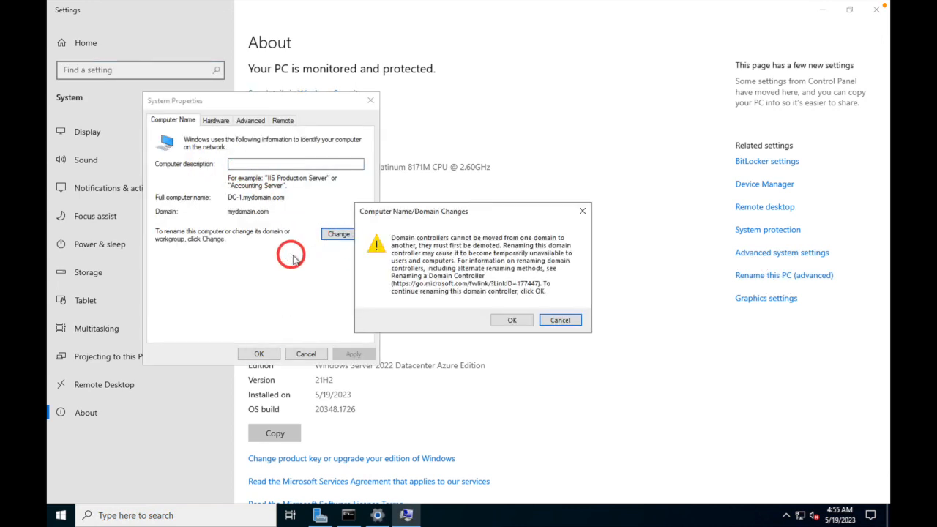
left_click(499, 324)
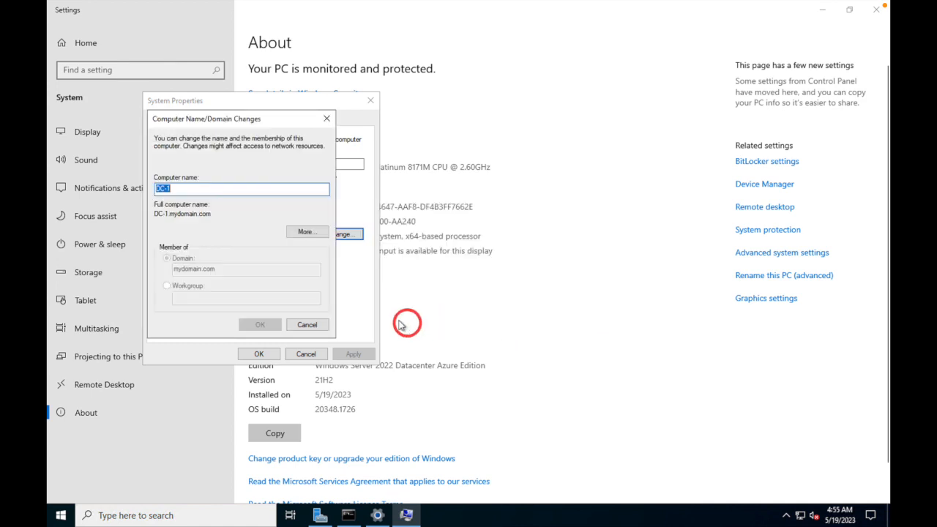
left_click(302, 234)
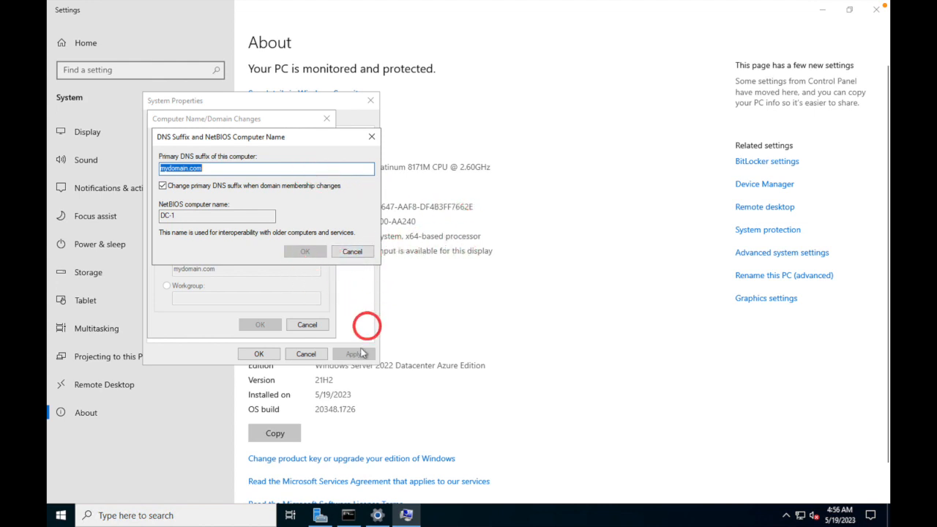
left_click(348, 515)
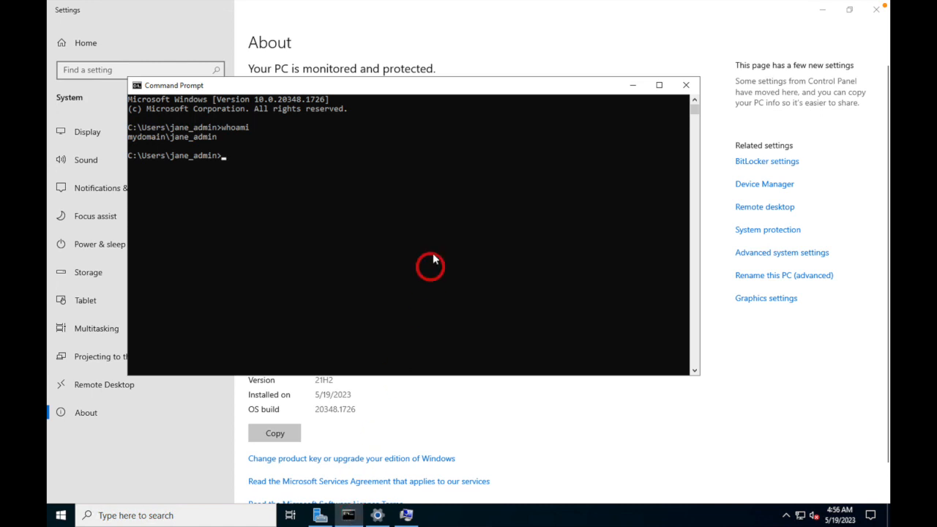
- Reposition and narrow the console, then run ipconfig /all on DC-1
left_click_drag(467, 101, 621, 186)
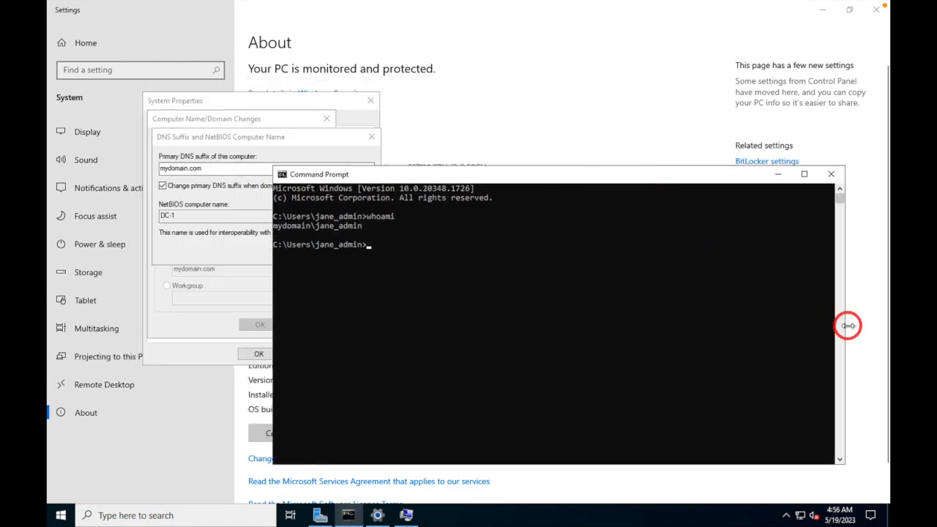
left_click_drag(824, 327, 778, 316)
left_click_drag(648, 180, 721, 174)
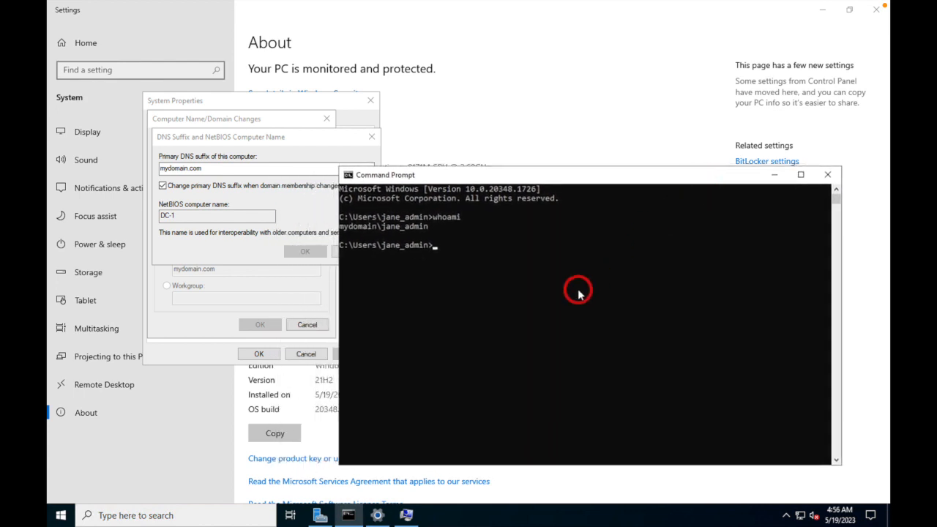
type("ipconfig /all")
key("Return")
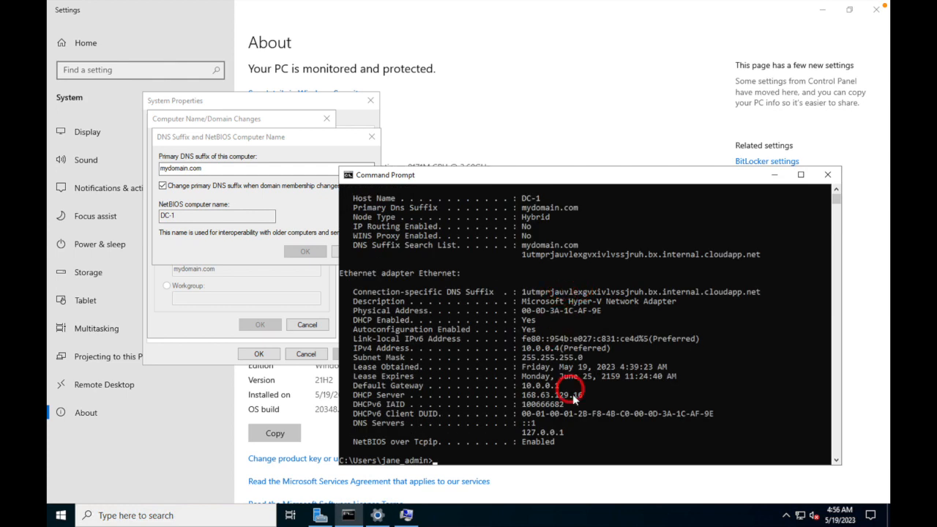
- Highlight the DHCP server 168.63.129.16 and the DNS Servers ::1 and 127.0.0.1 lines
left_click_drag(588, 397, 521, 397)
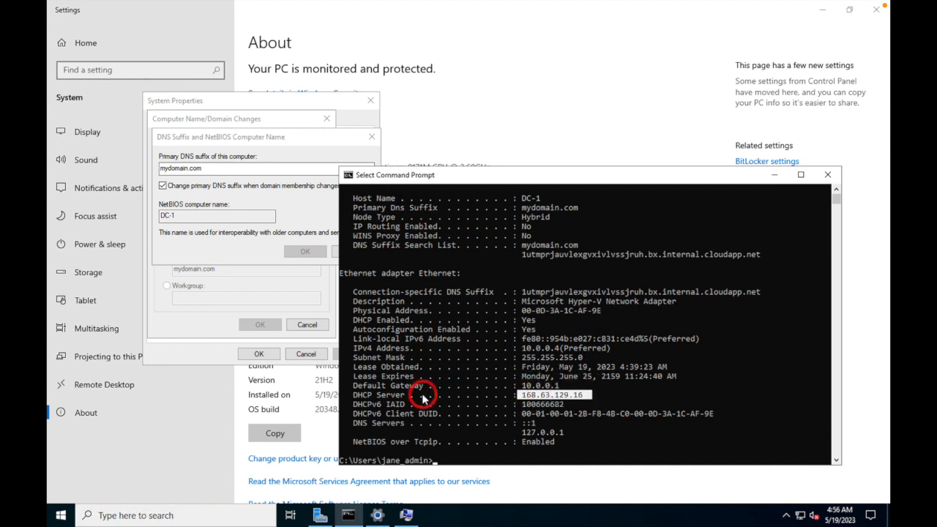
scroll(455, 396, "up", 1)
scroll(454, 396, "down", 1)
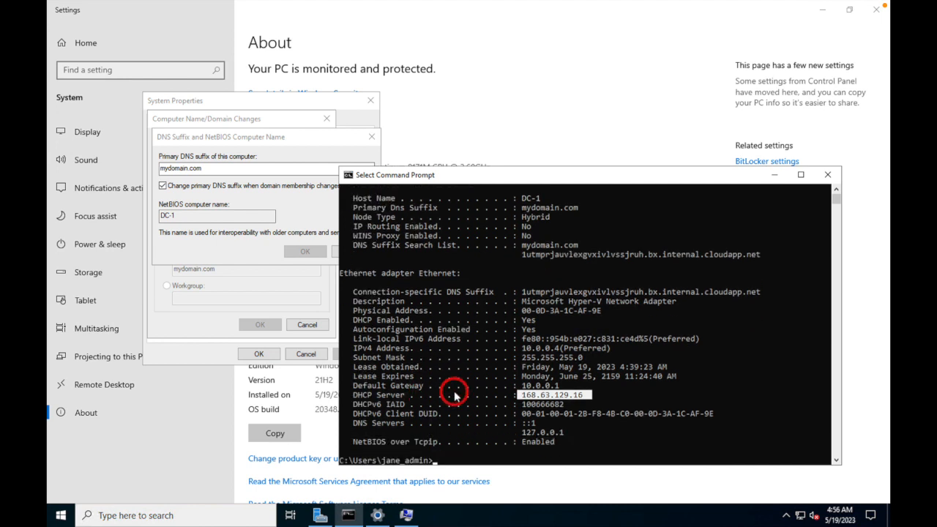
left_click(570, 423)
left_click_drag(552, 428, 456, 424)
scroll(455, 425, "up", 1)
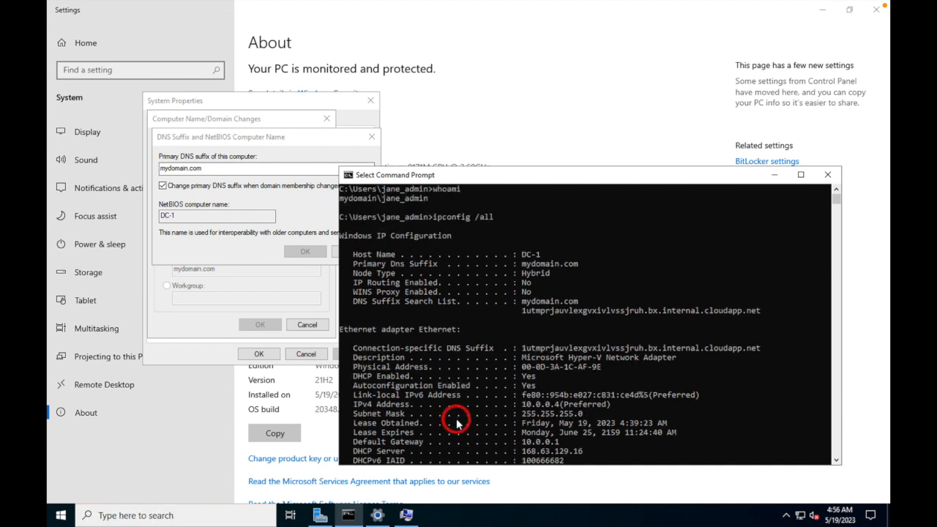
scroll(457, 423, "down", 4)
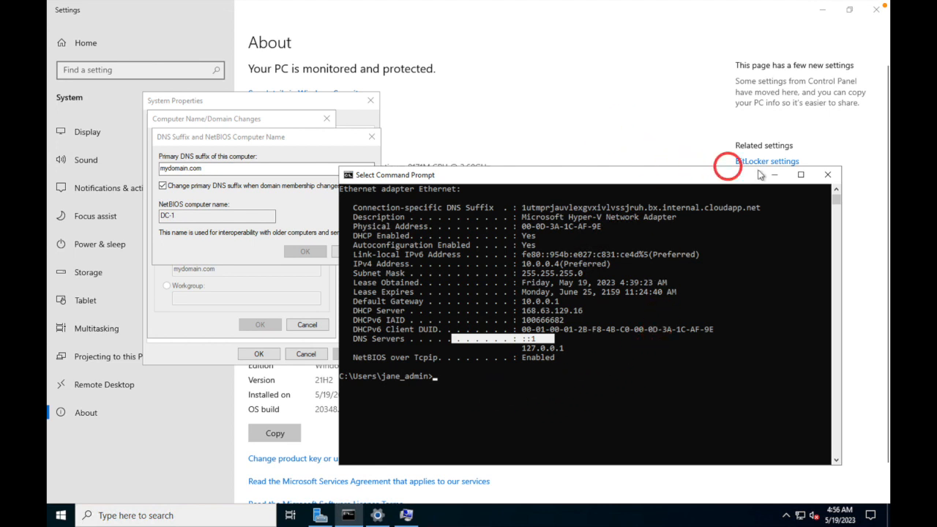
- Close Command Prompt and the System Properties computer-name dialogs
left_click(825, 174)
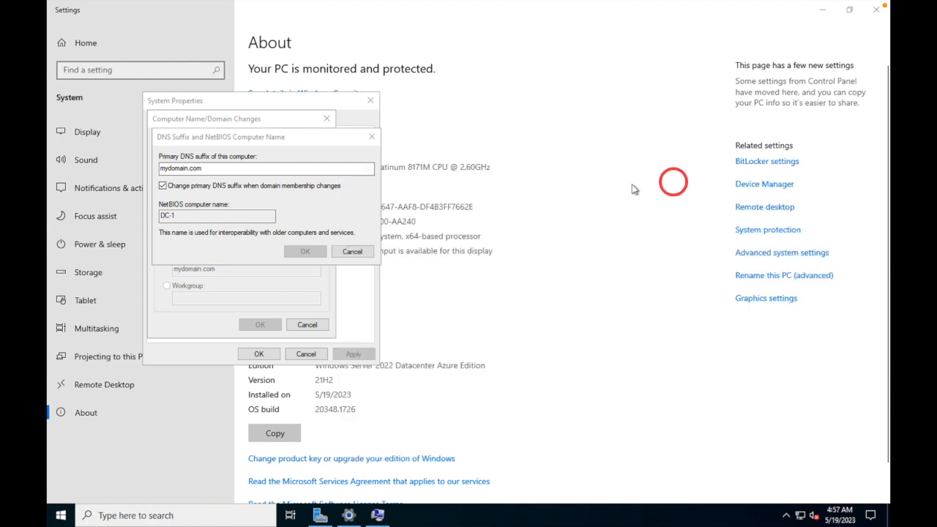
left_click(352, 251)
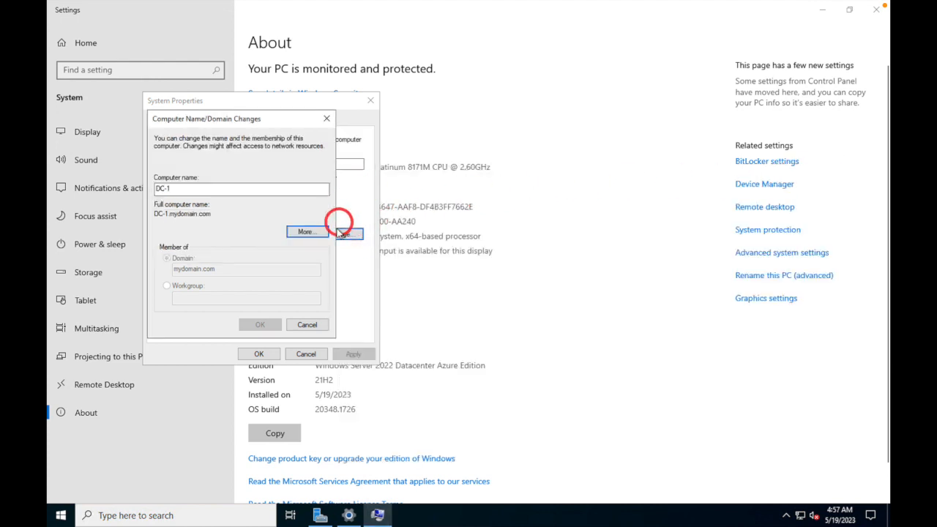
left_click(333, 123)
left_click(369, 97)
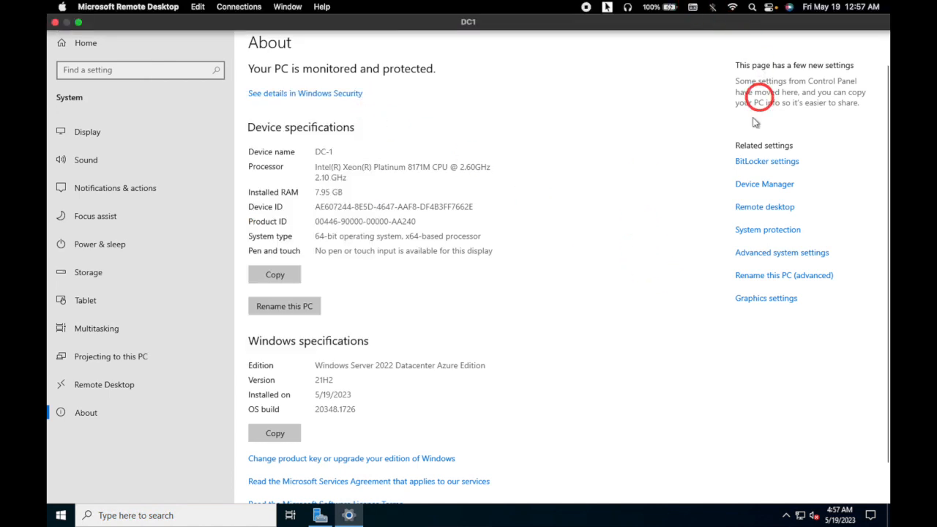
- Restore the Settings window and take the DC1 session out of full screen
left_click(842, 7)
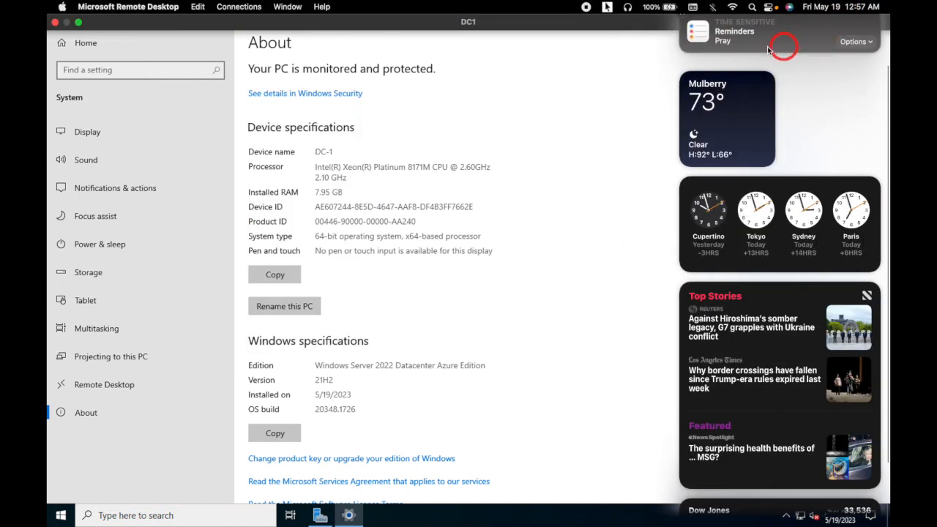
left_click(626, 84)
left_click(844, 9)
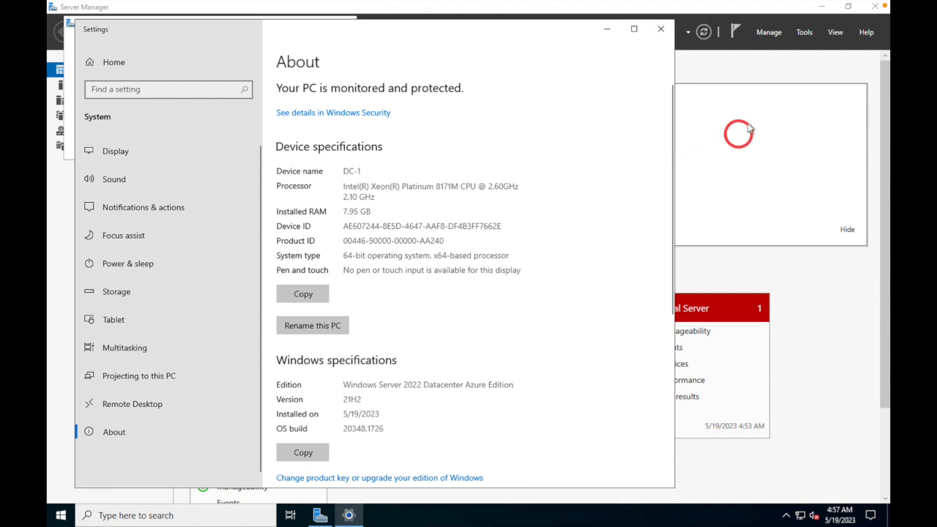
mouse_move(684, 7)
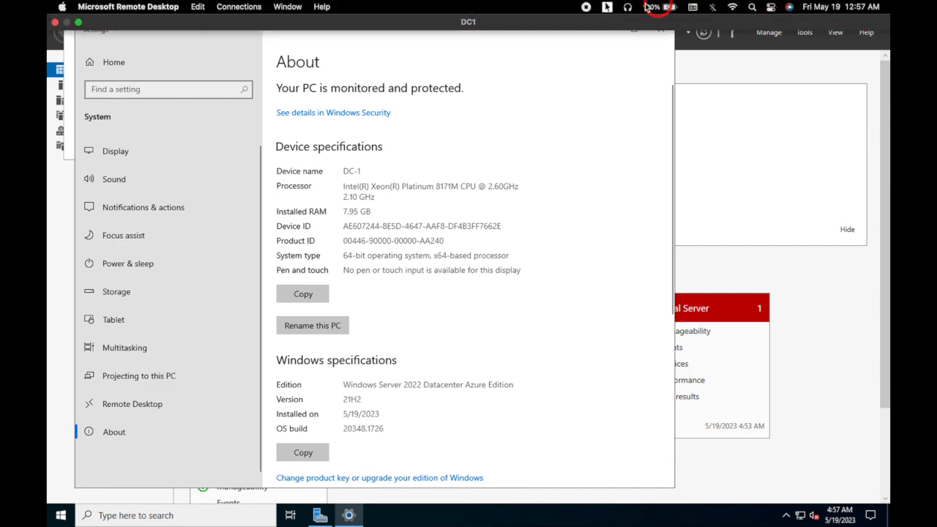
left_click(79, 26)
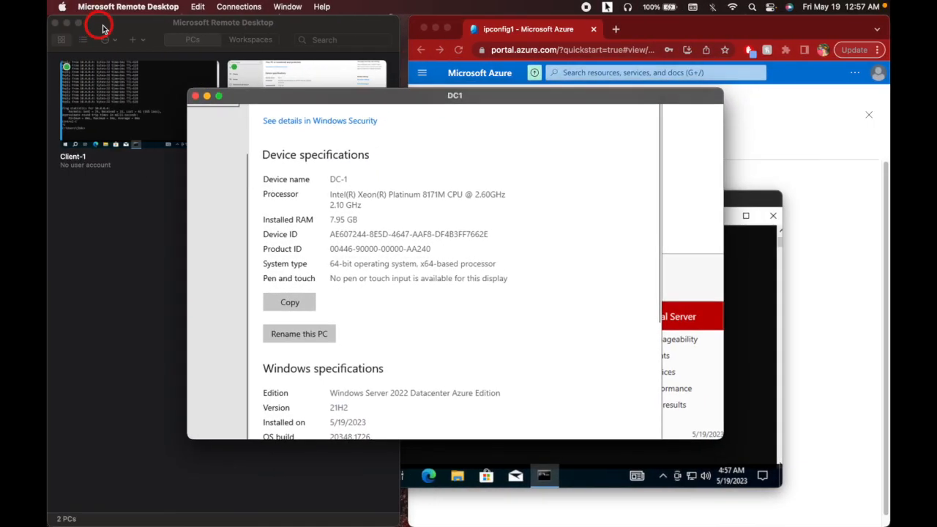
- Check the Client-1 command prompt, then return the Azure portal to its Home page
left_click(761, 306)
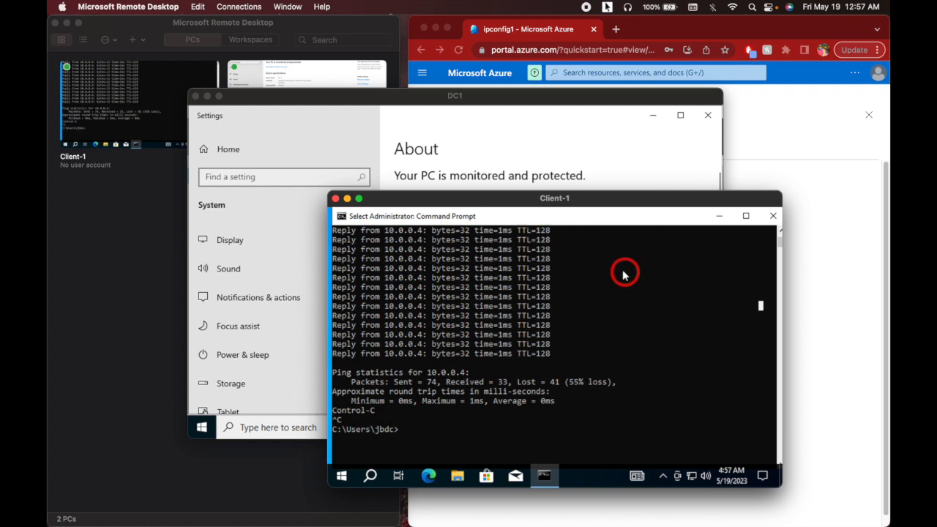
left_click(742, 33)
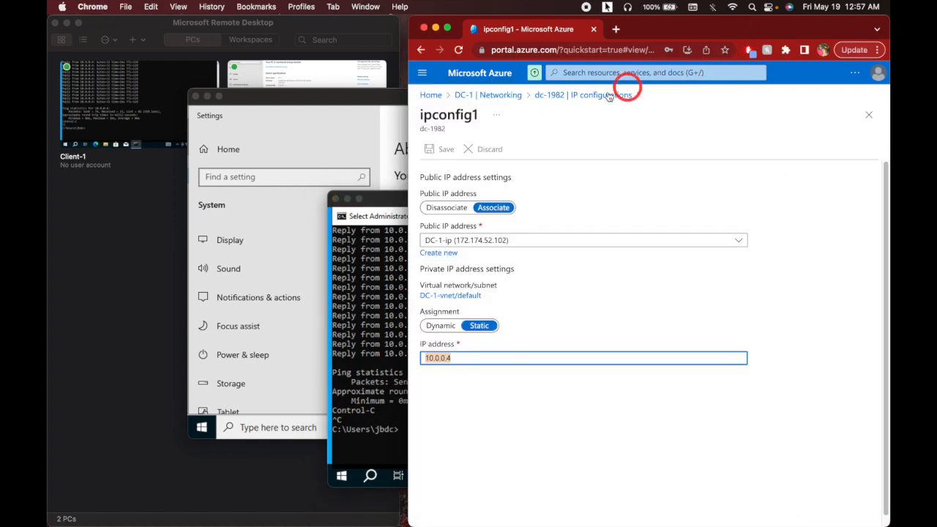
left_click(432, 95)
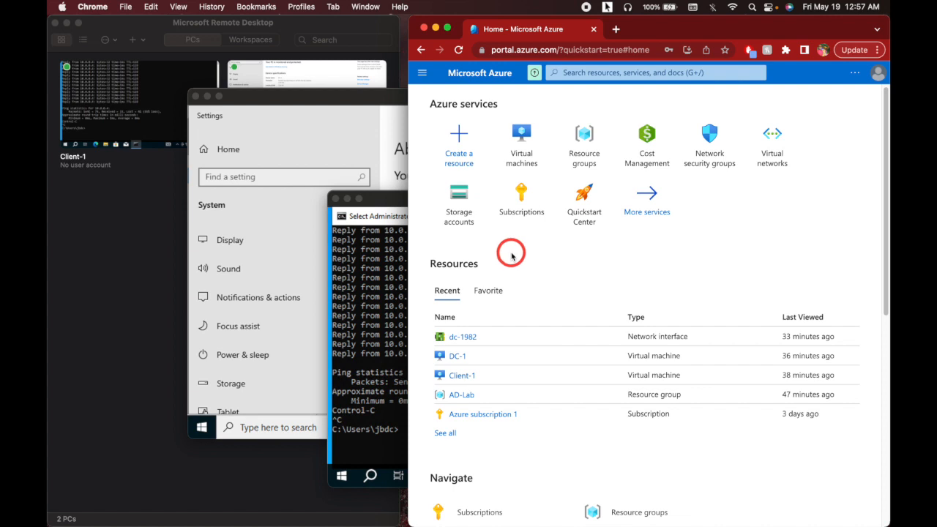
- Open ipconfig1 under DC-1's network interface dc-1982 IP configurations
left_click(455, 356)
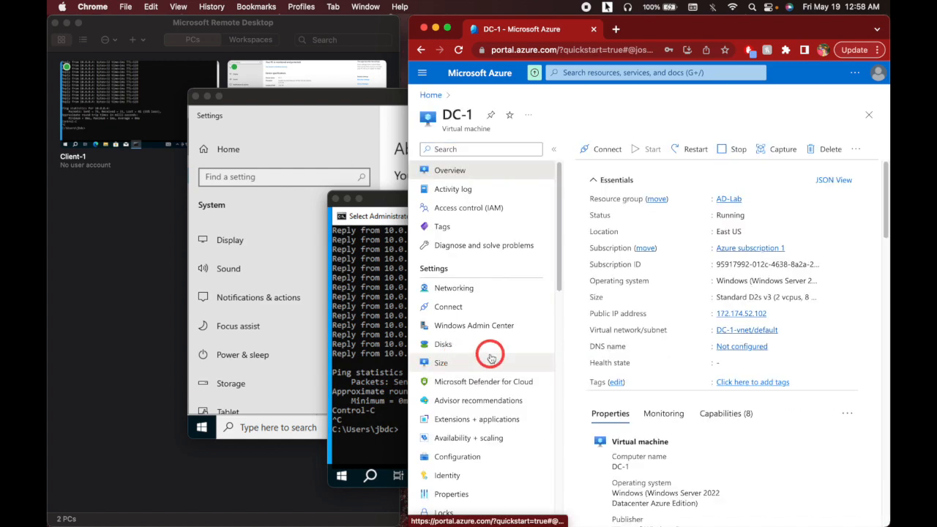
left_click(458, 287)
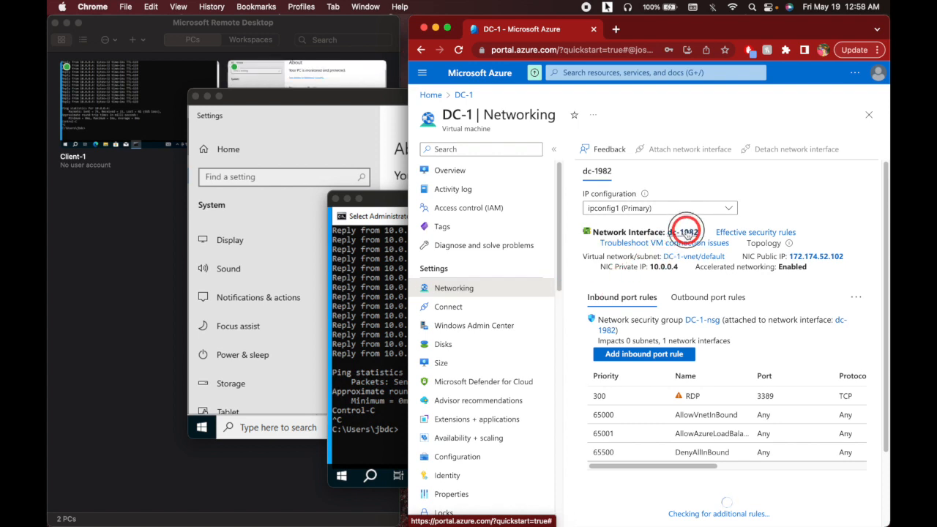
left_click(686, 232)
left_click(467, 271)
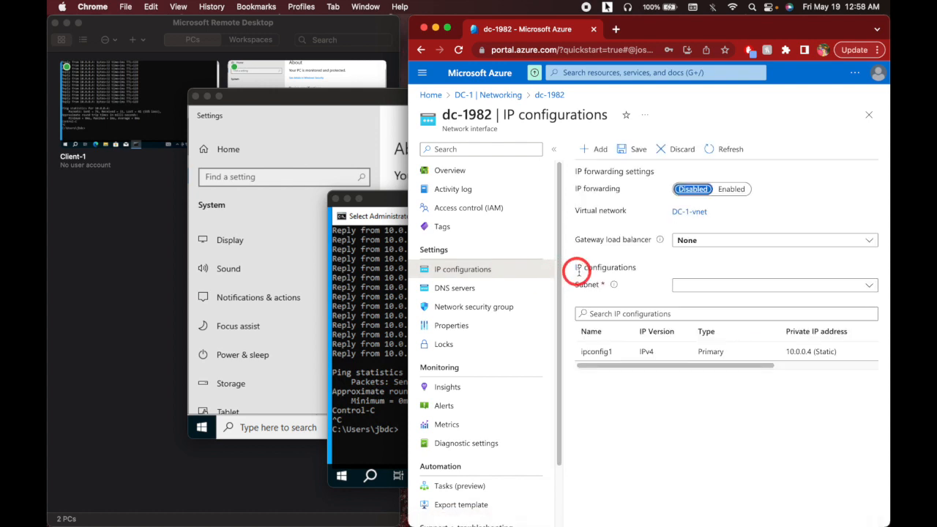
left_click(593, 352)
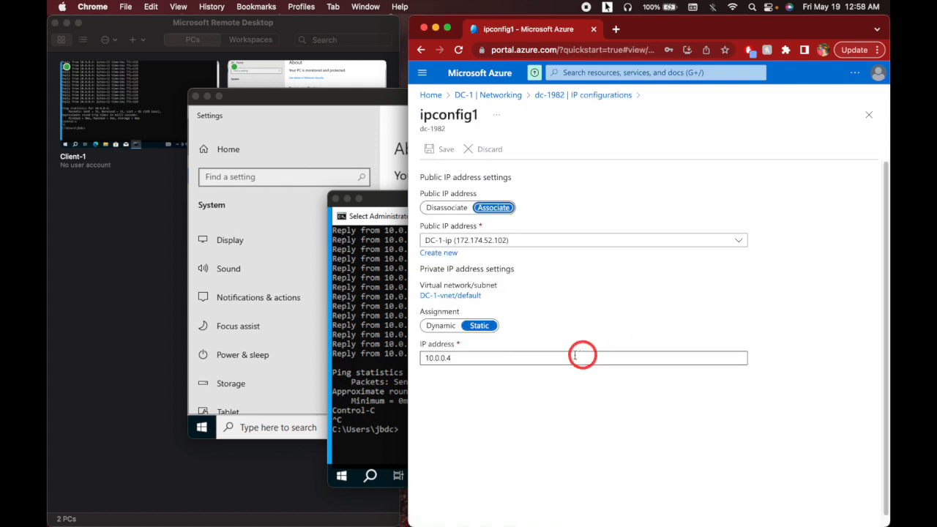
- Copy DC-1's static private IP address 10.0.0.4
left_click_drag(461, 357, 439, 361)
right_click(439, 361)
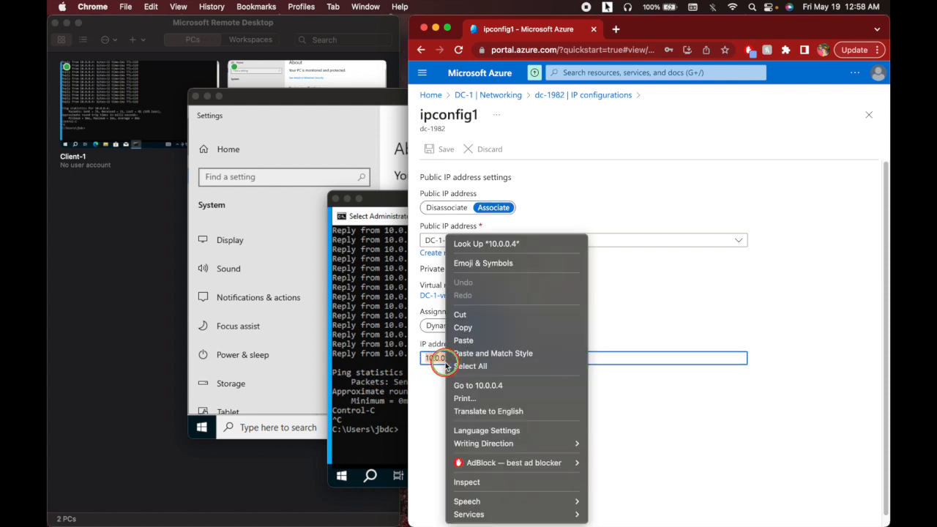
left_click(464, 328)
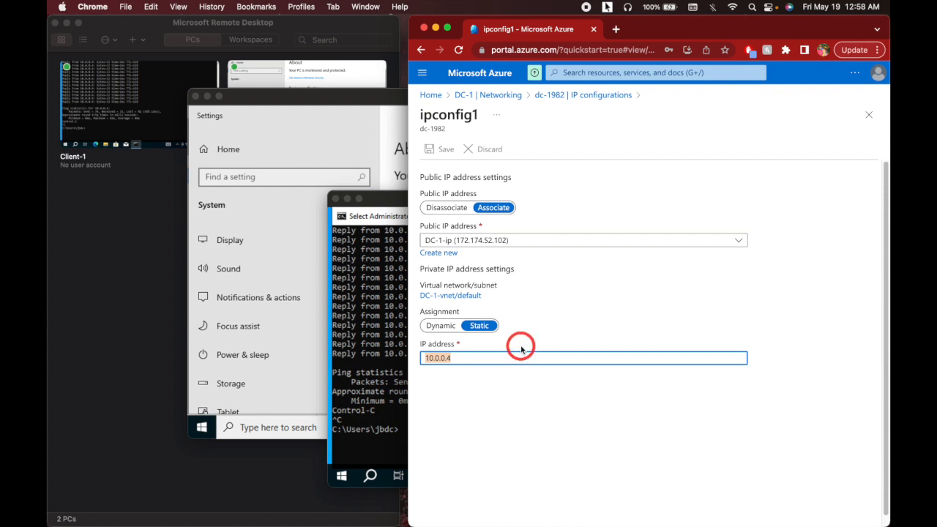
left_click(377, 326)
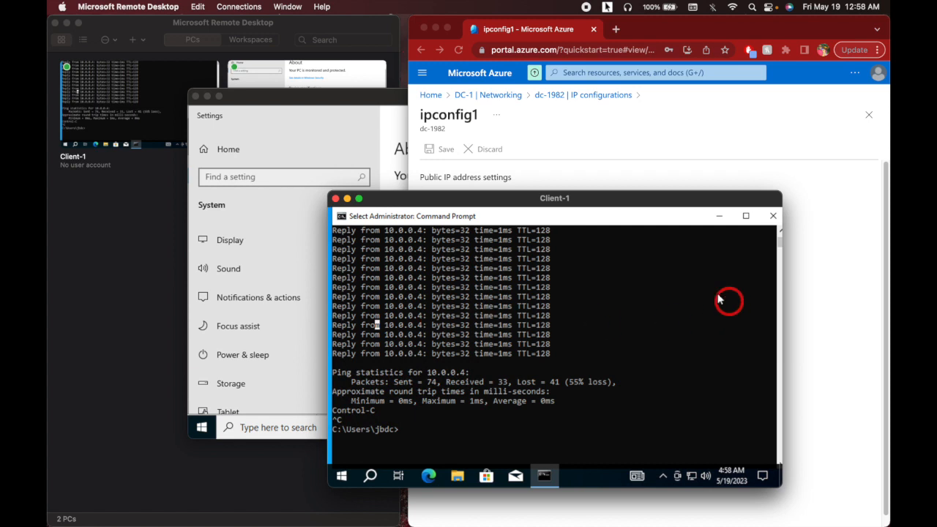
left_click(630, 134)
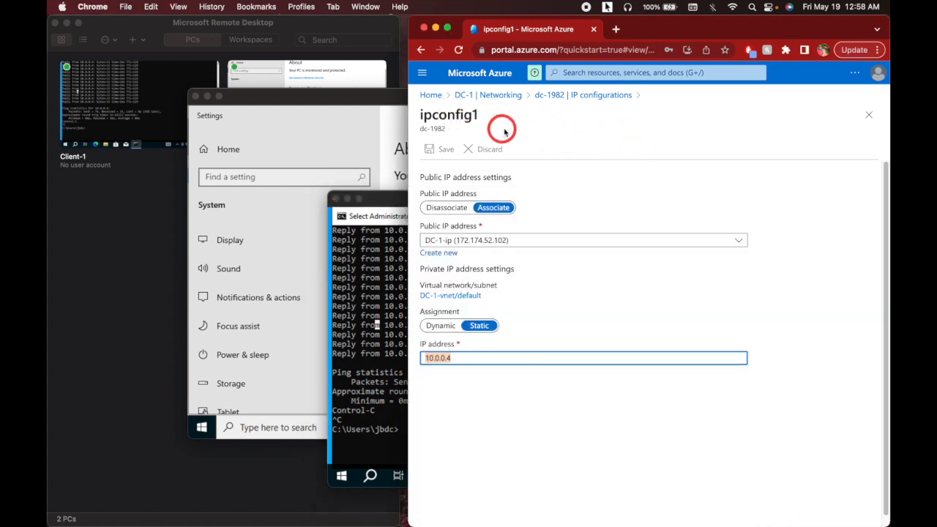
- From Home, go to Client-1 > Networking > client-1363 and open DNS servers
left_click(431, 95)
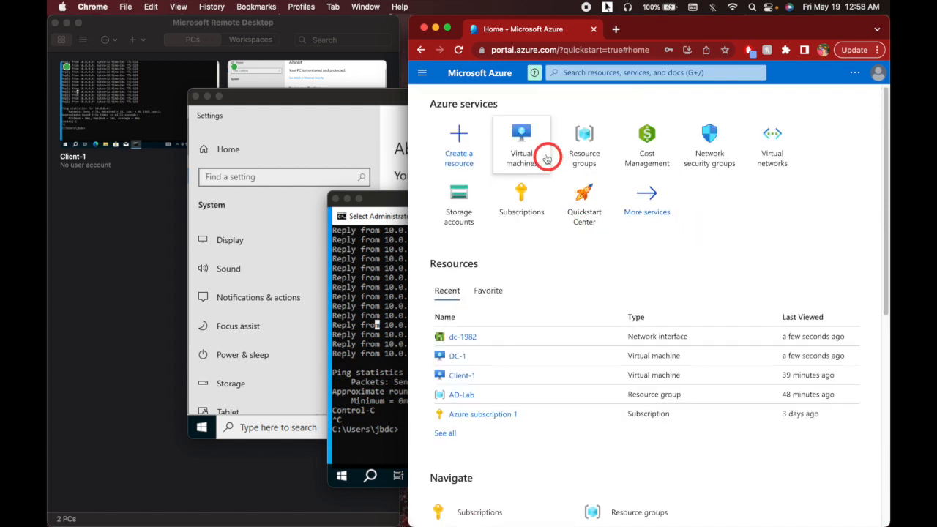
left_click_drag(462, 377, 578, 358)
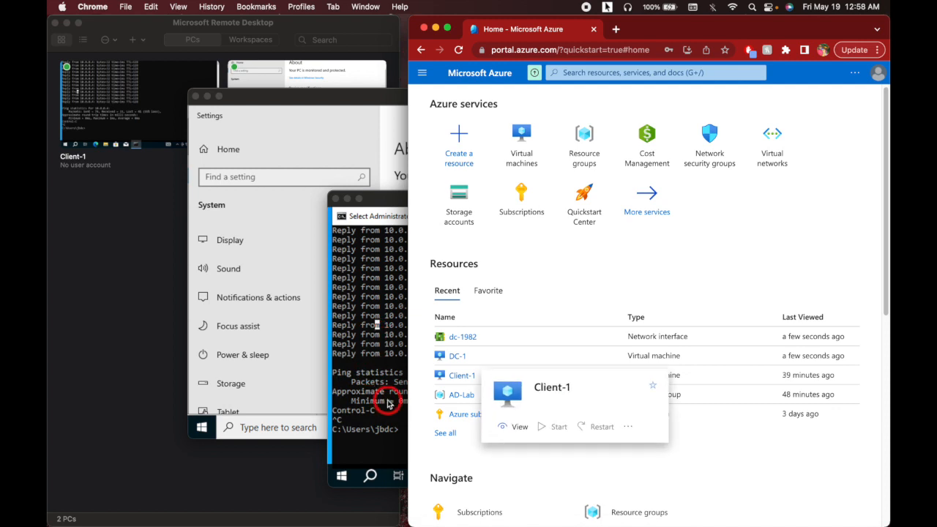
left_click(462, 378)
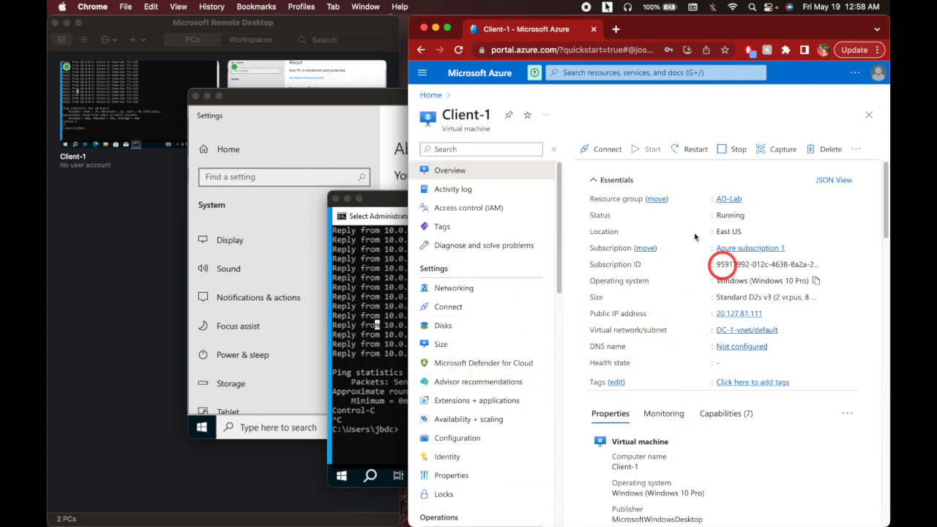
left_click(455, 293)
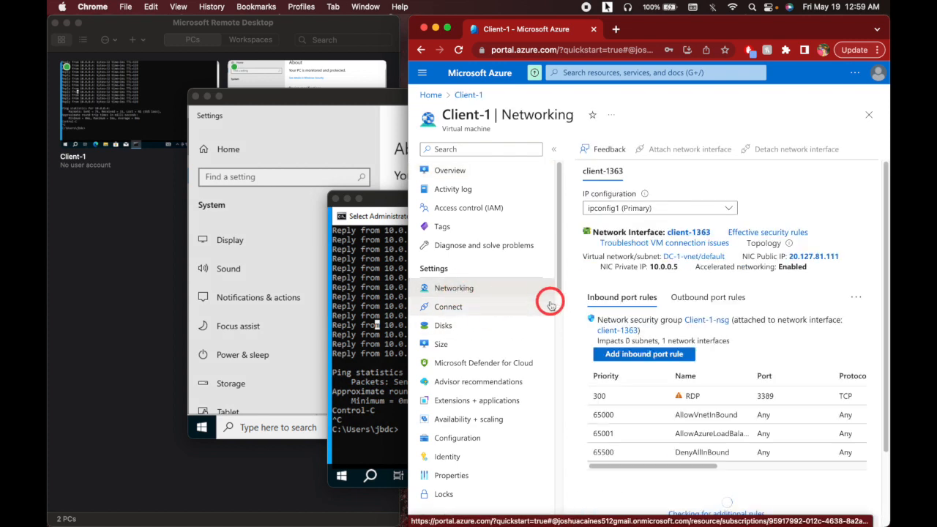
left_click(686, 232)
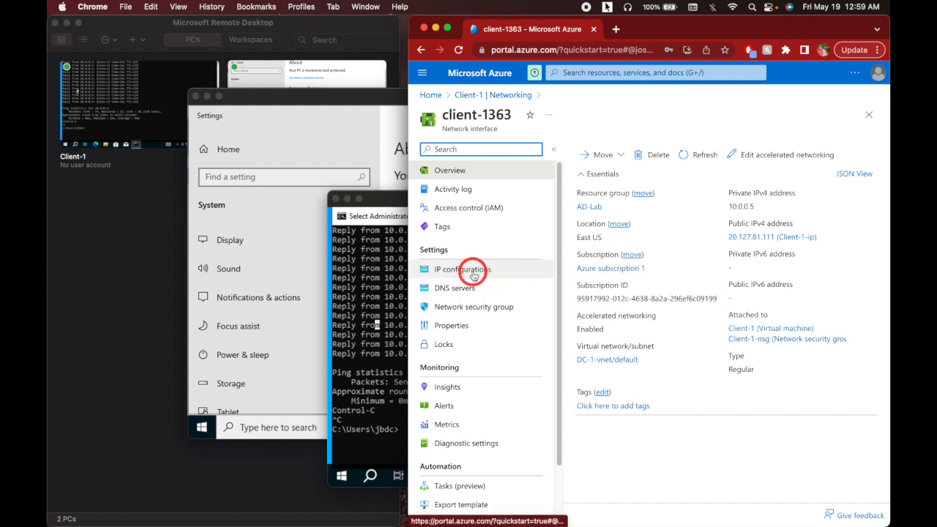
left_click(463, 289)
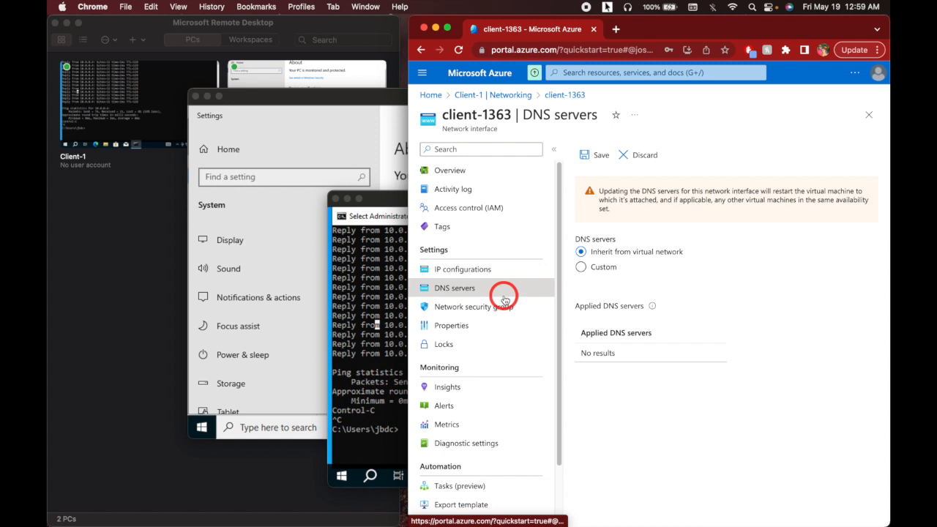
- Set client-1363 to use custom DNS server 10.0.0.4 and save the change
left_click(604, 275)
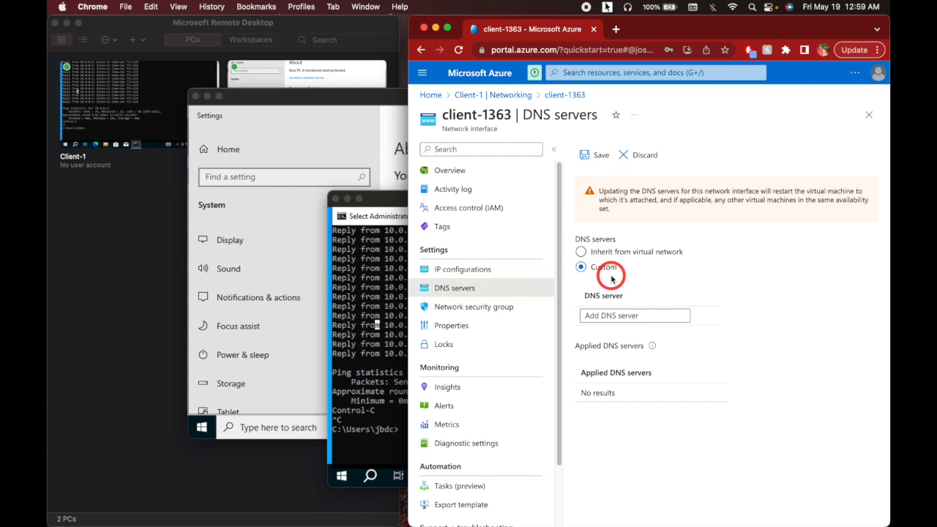
left_click(641, 316)
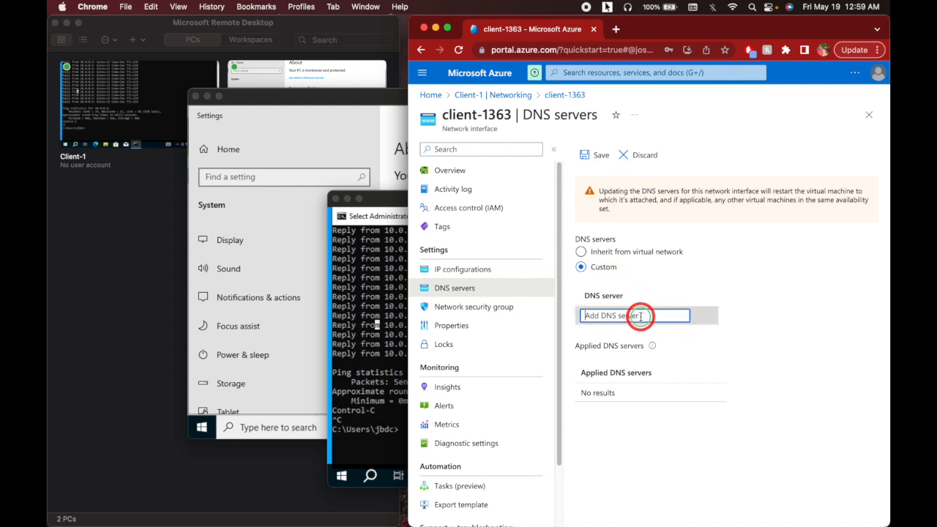
right_click(641, 316)
left_click(690, 397)
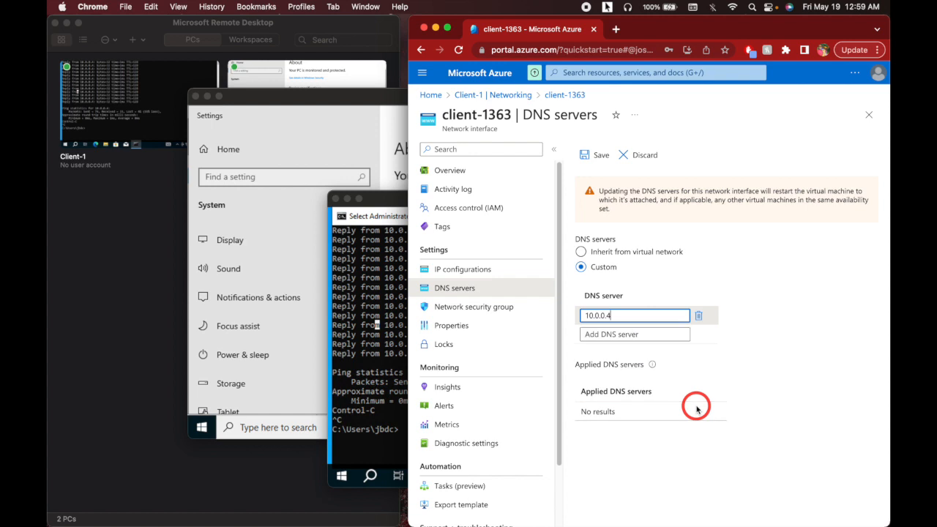
left_click_drag(622, 315, 657, 325)
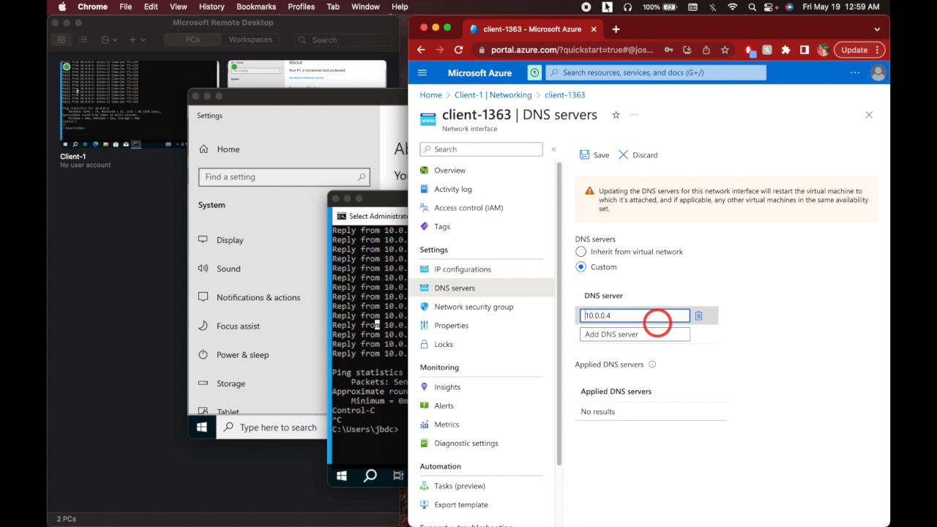
left_click(727, 380)
left_click(602, 155)
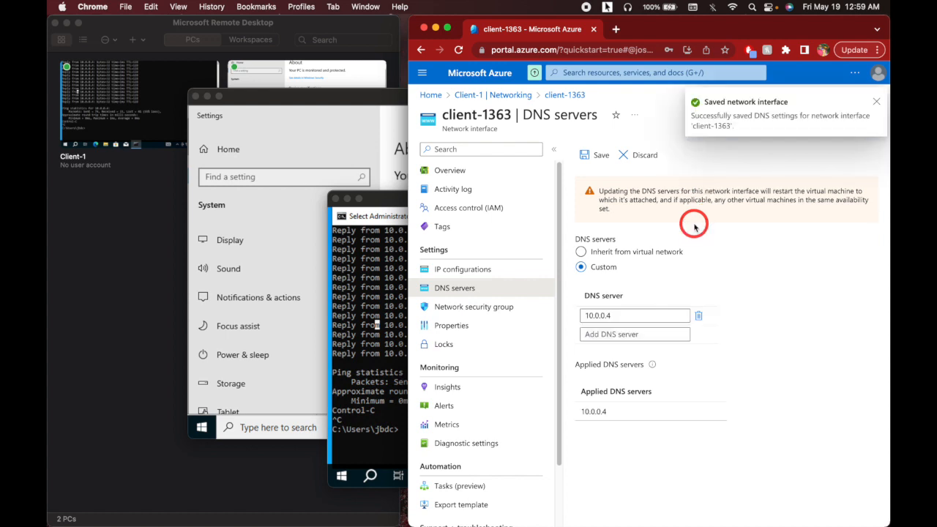
left_click(428, 97)
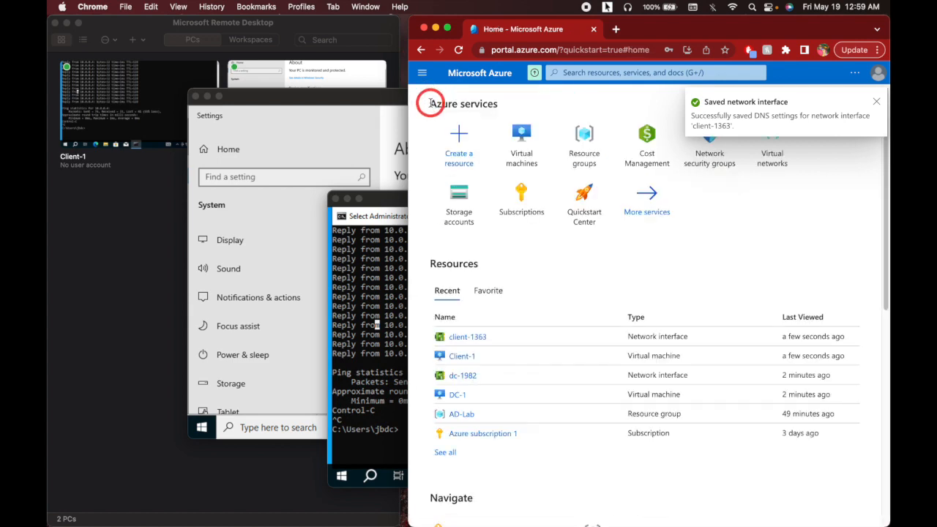
- Check the Client-1 command prompt and move its session window aside
left_click(369, 284)
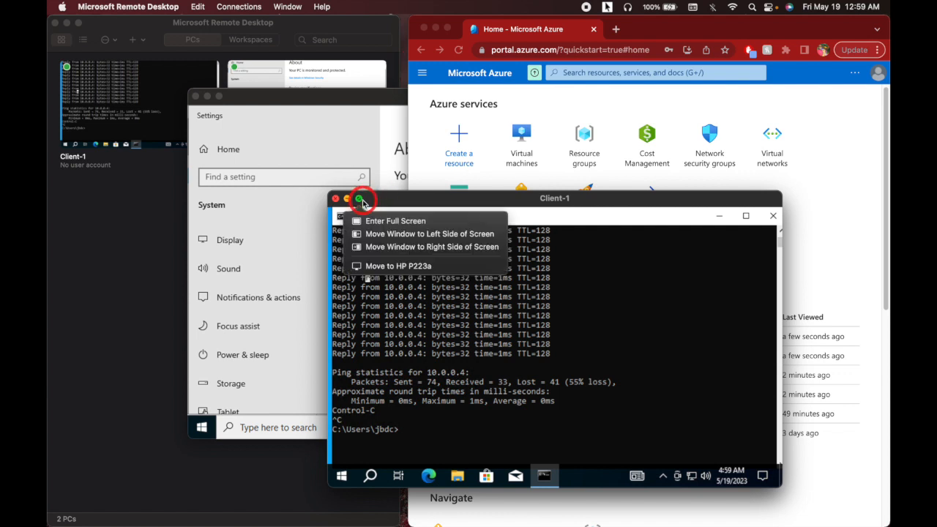
left_click(430, 430)
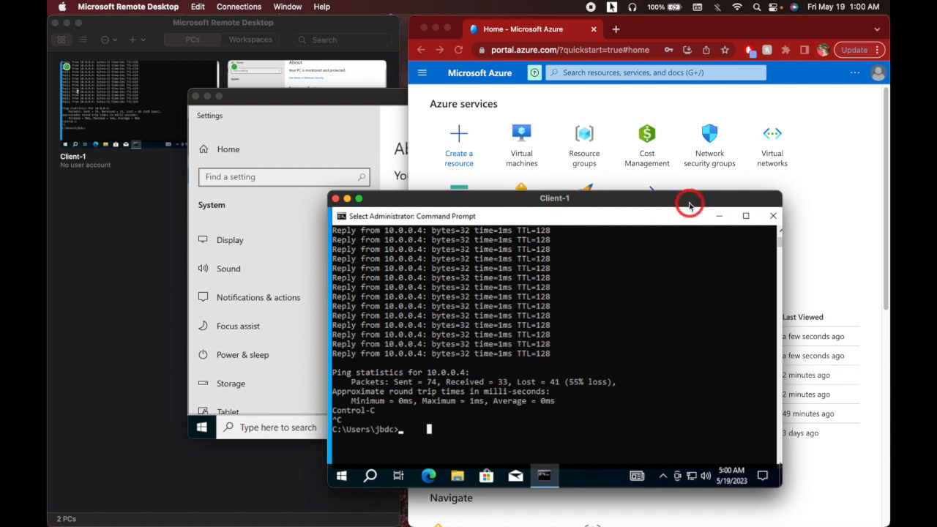
left_click_drag(690, 202, 583, 203)
left_click(762, 229)
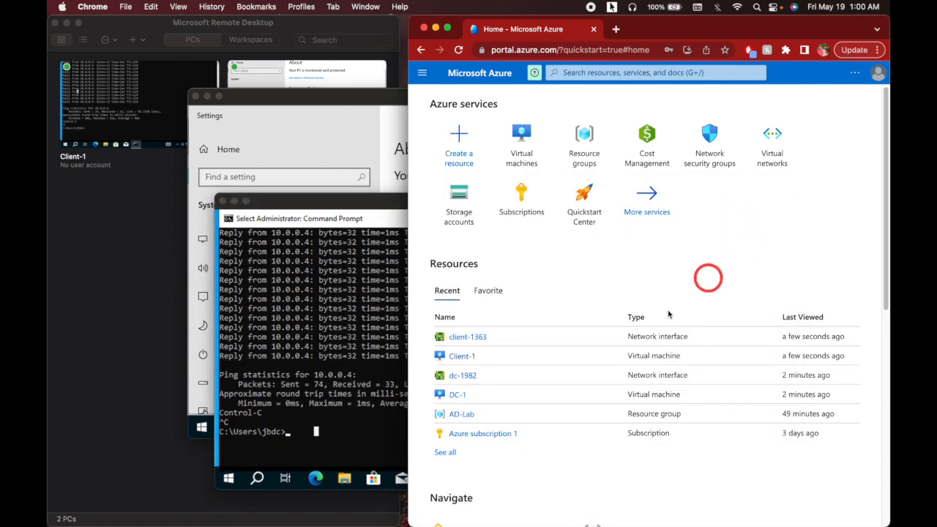
- Restart the Client-1 virtual machine from its Azure overview, confirming with Yes
left_click(466, 357)
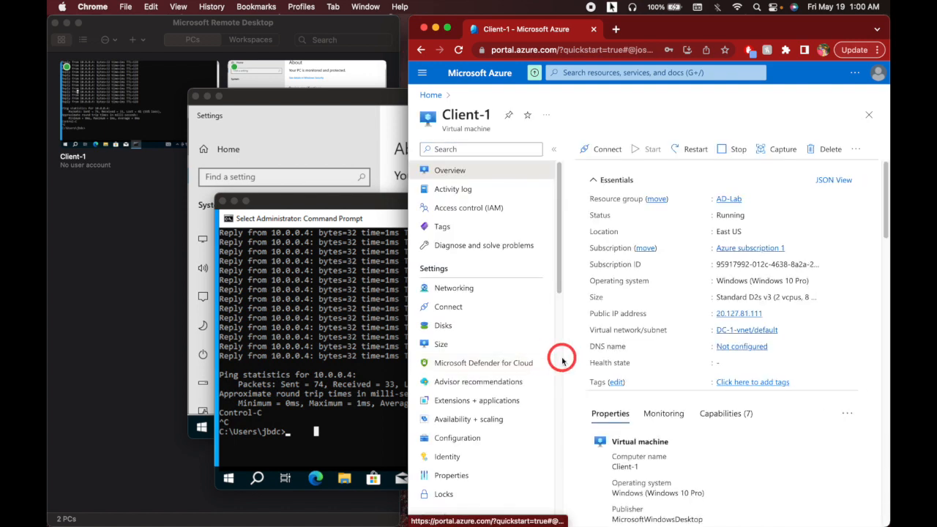
left_click(690, 150)
left_click(598, 217)
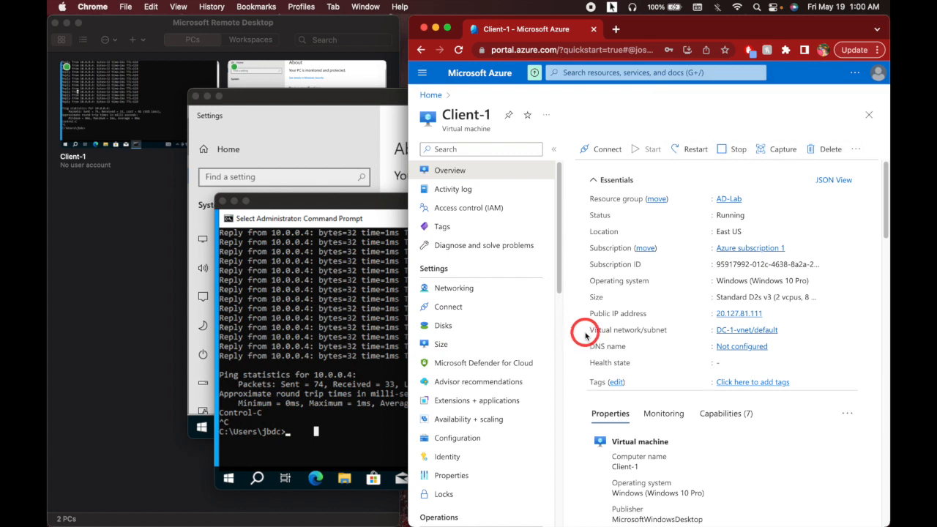
left_click(376, 202)
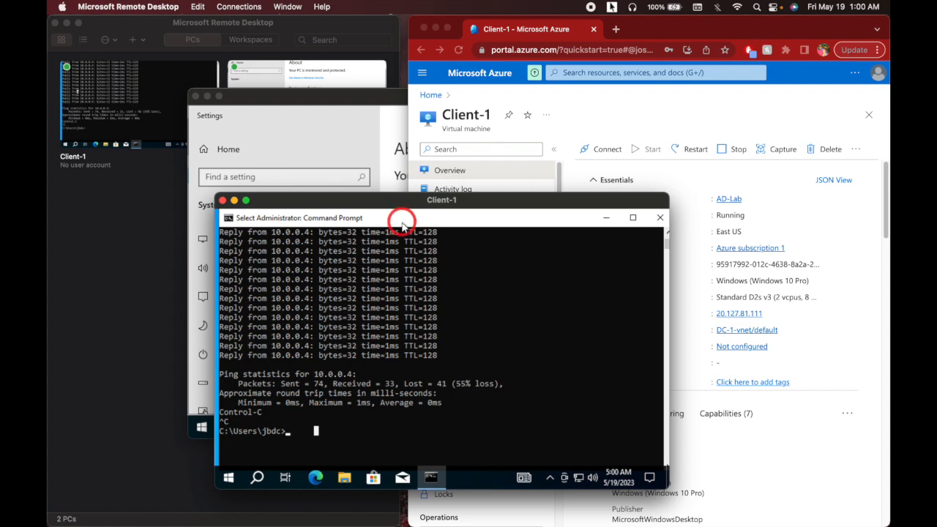
left_click(246, 203)
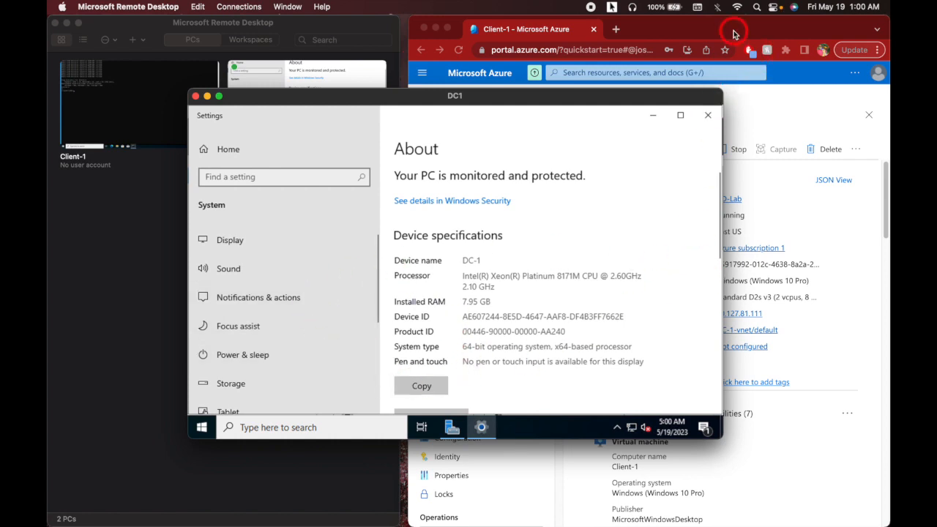
left_click(734, 33)
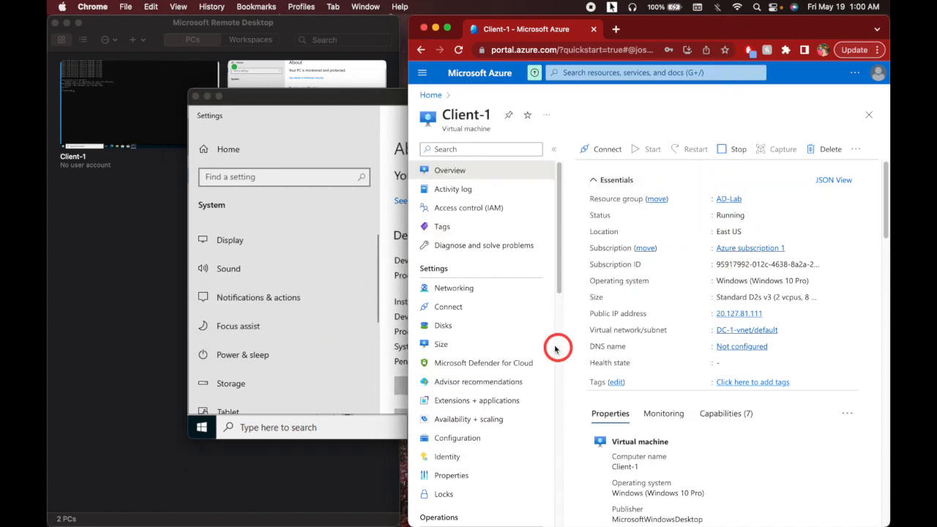
- Reconnect to Client-1 and sign in with the lab user's credentials
double_click(102, 104)
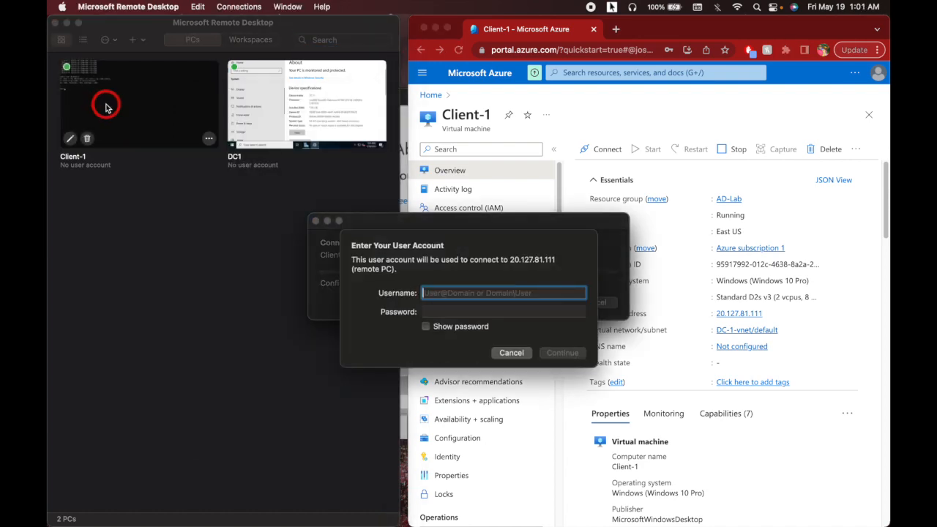
type("labuser")
key("Tab")
type("••••••••••••")
key("Return")
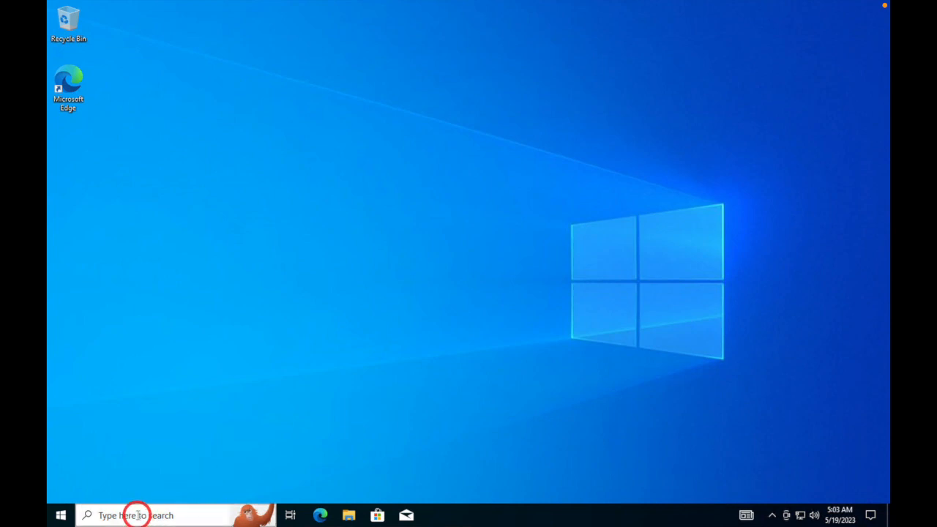
- Search 'c' on Client-1 and open Command Prompt
left_click(136, 514)
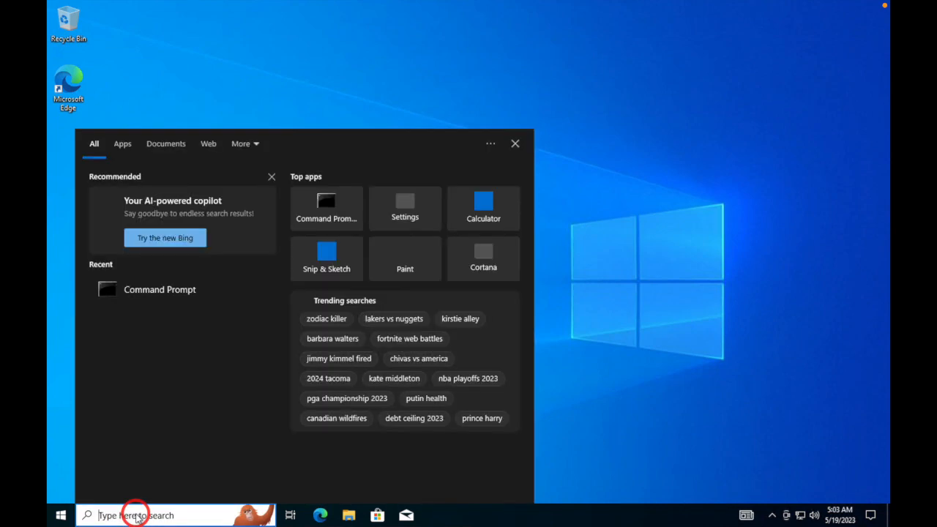
type("c")
left_click(151, 200)
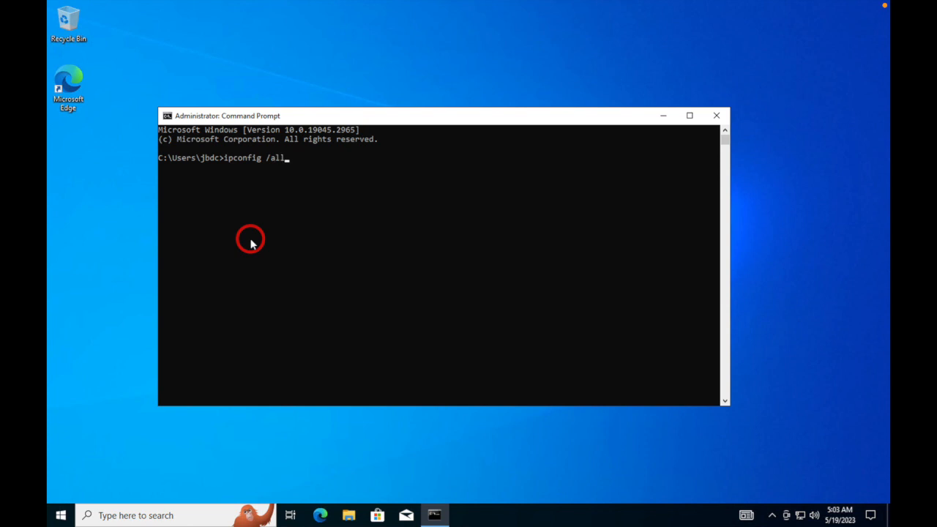
- Run ipconfig /all and confirm Client-1's DNS server is 10.0.0.4
key("Return")
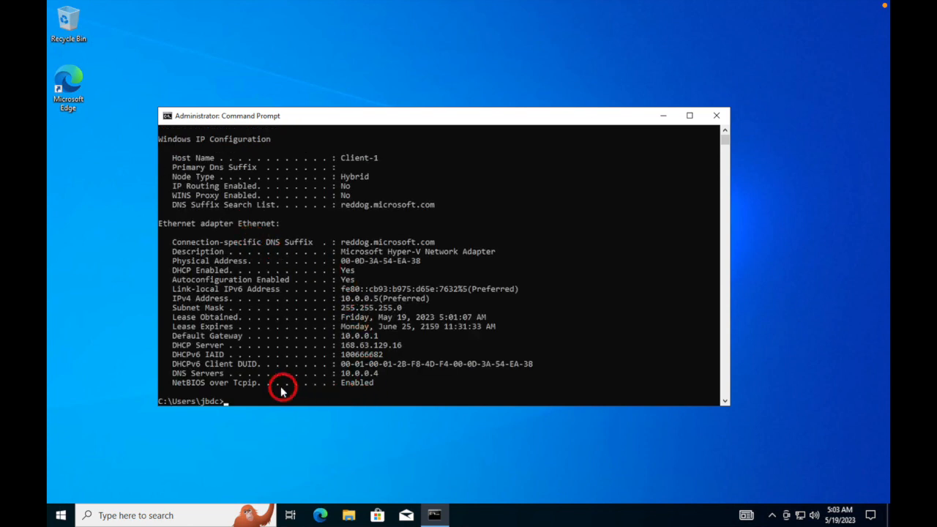
left_click_drag(385, 373, 342, 379)
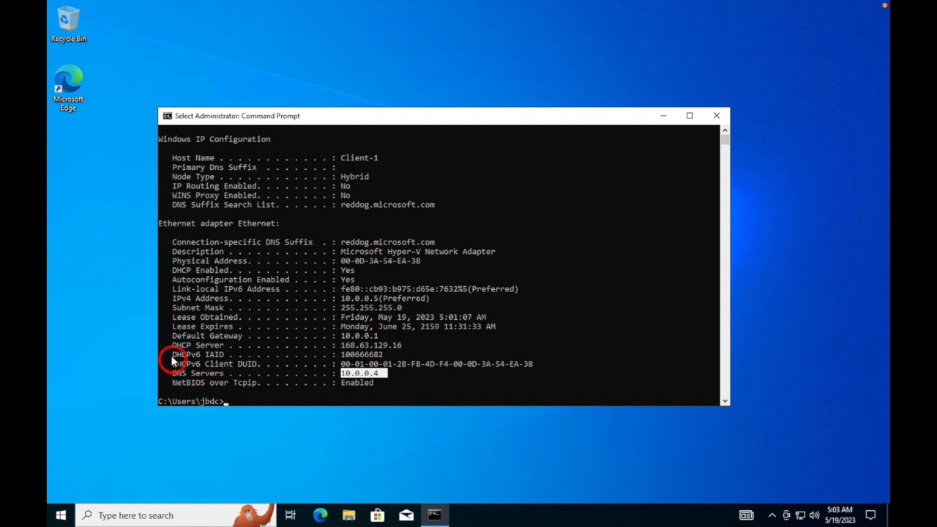
right_click(60, 516)
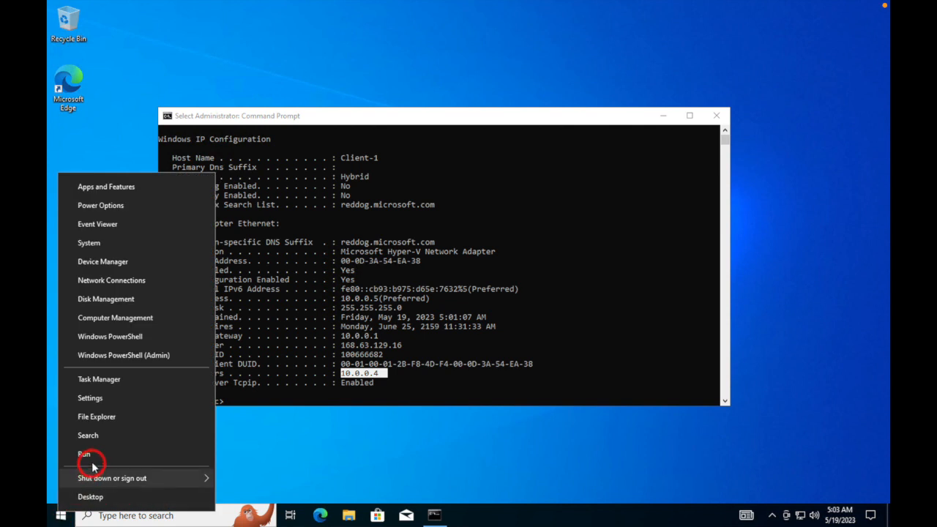
- Open System > Rename this PC (advanced) and start changing Client-1's name/domain
left_click(88, 243)
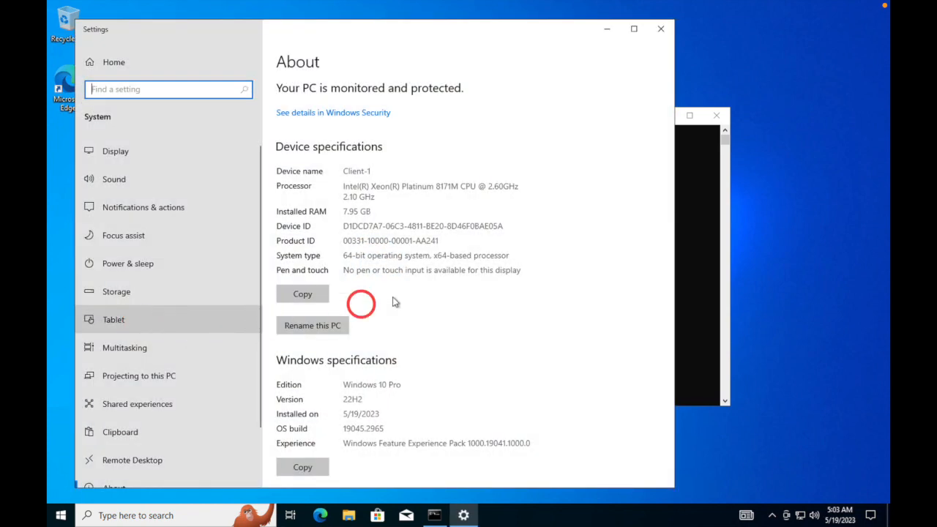
left_click(634, 29)
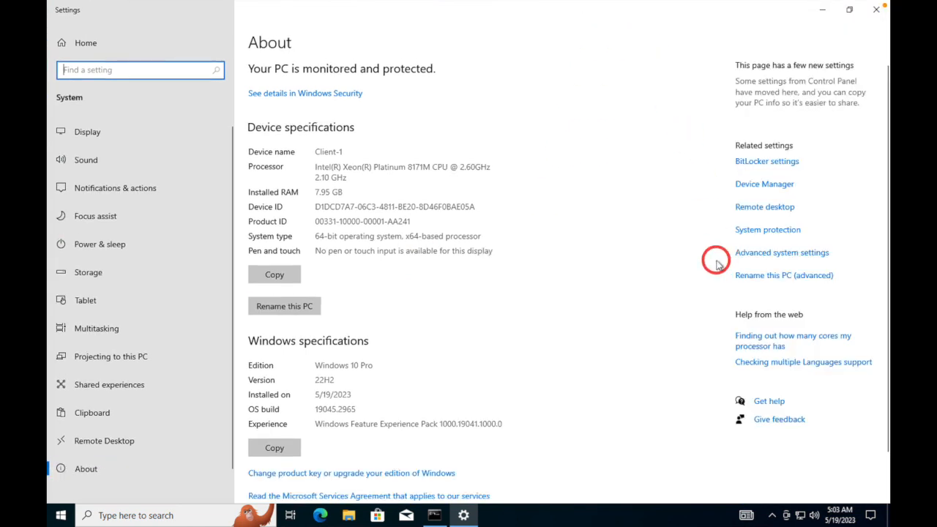
left_click(802, 278)
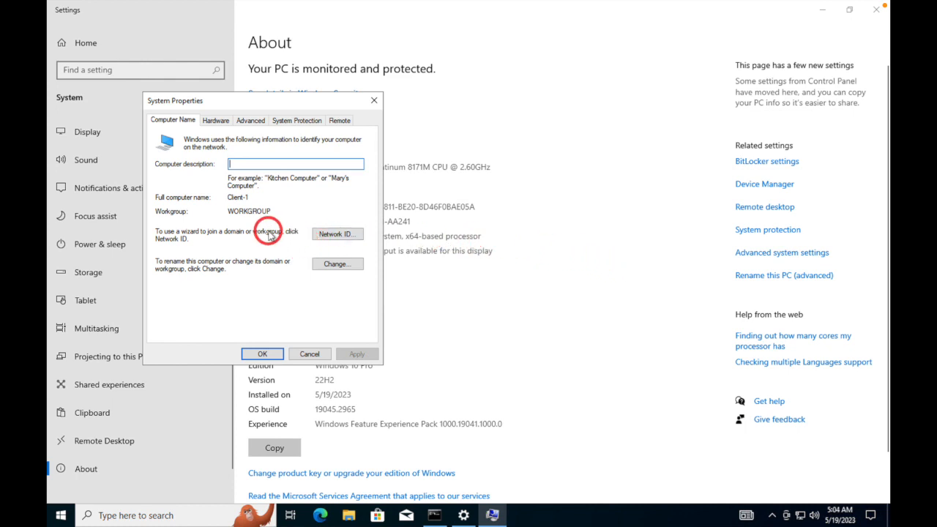
left_click(329, 263)
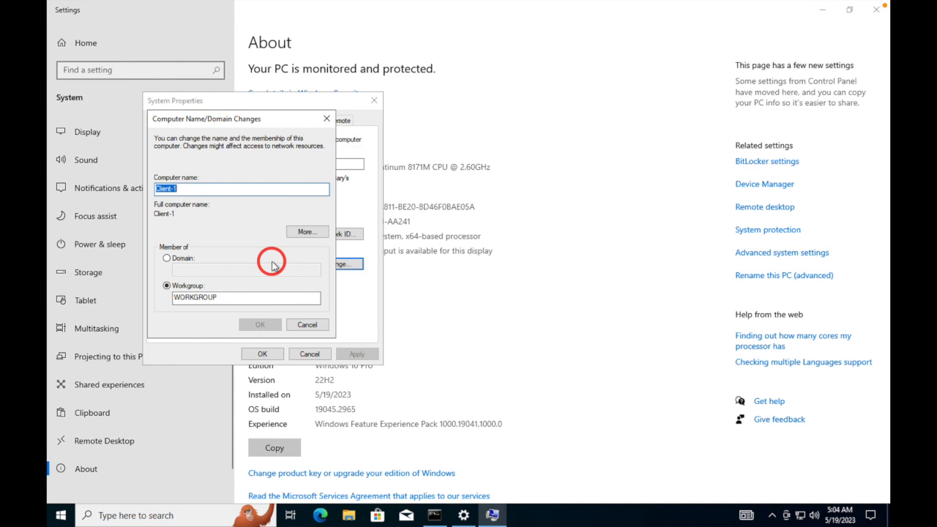
- Switch membership to Domain and enter mydomain.com
left_click(168, 258)
left_click(215, 272)
type("mydom")
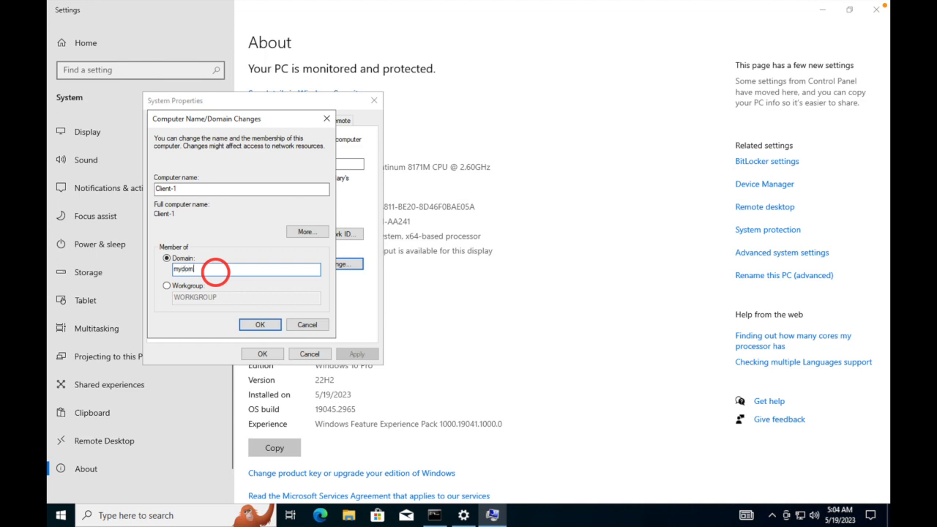
type("ain.com")
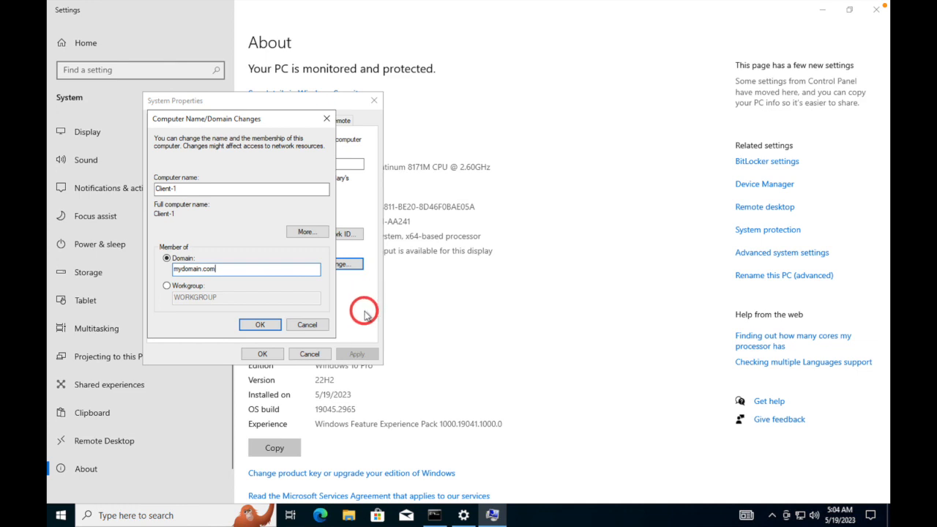
scroll(429, 375, "down", 1)
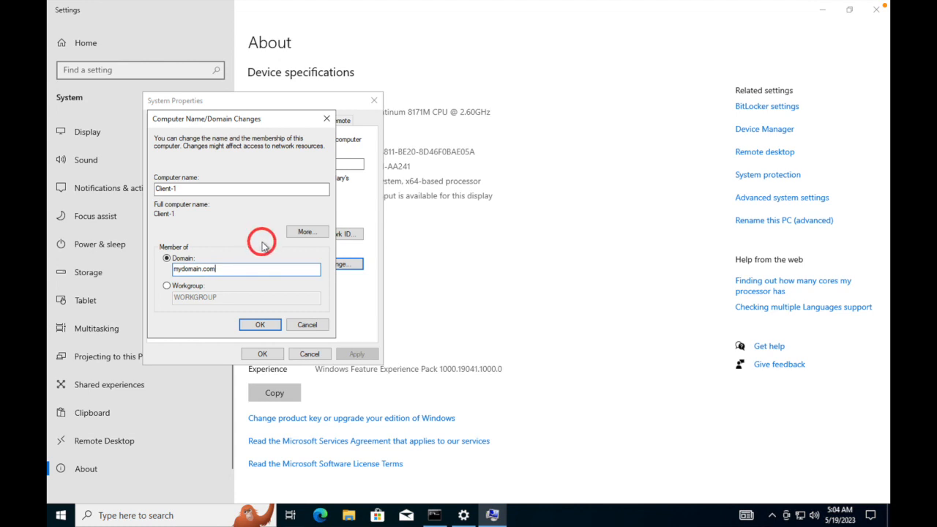
- Confirm joining mydomain.com and authenticate with the domain administrator credentials
left_click(268, 327)
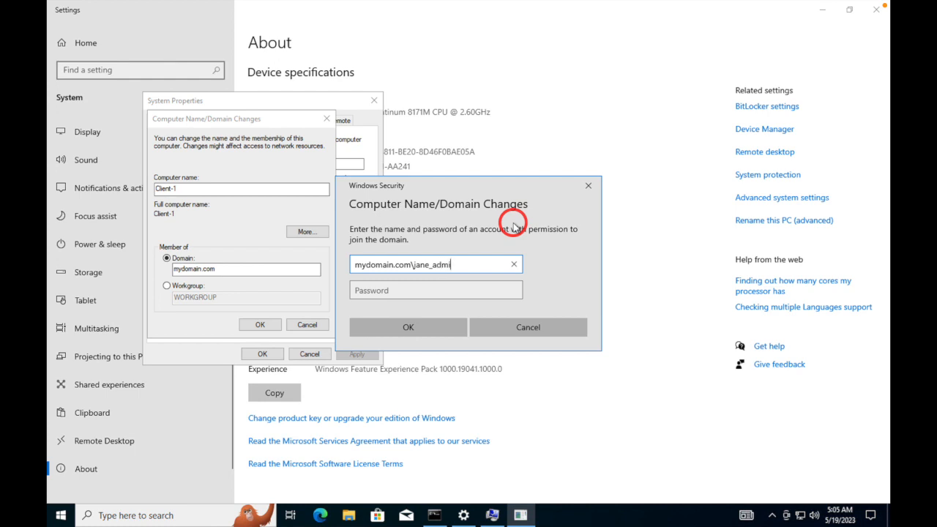
key("Tab")
type("••")
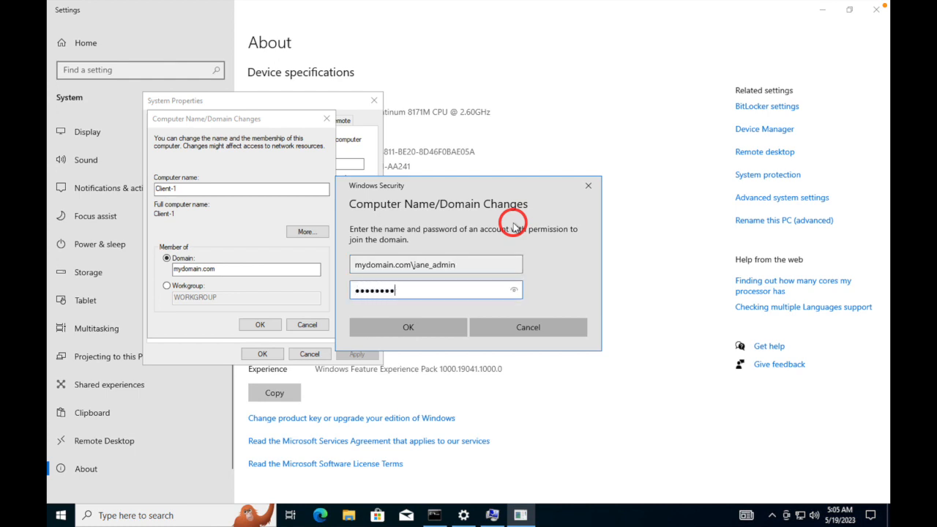
left_click(514, 289)
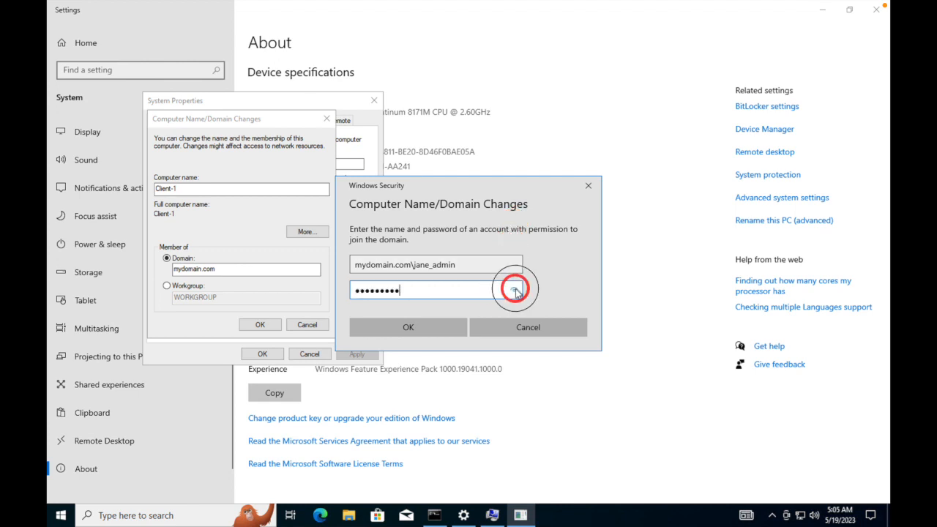
left_click(514, 292)
left_click(421, 330)
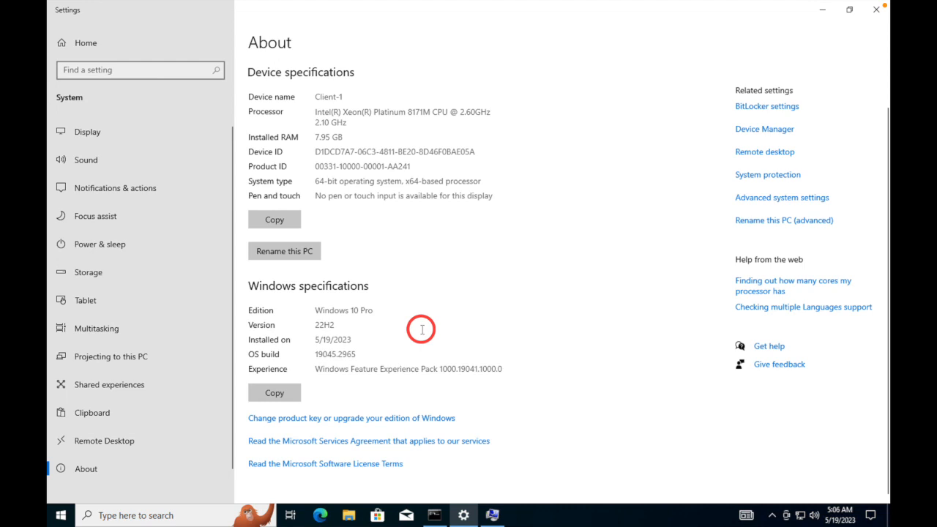
- Acknowledge the domain welcome and restart-required notices, then close System Properties
left_click(849, 10)
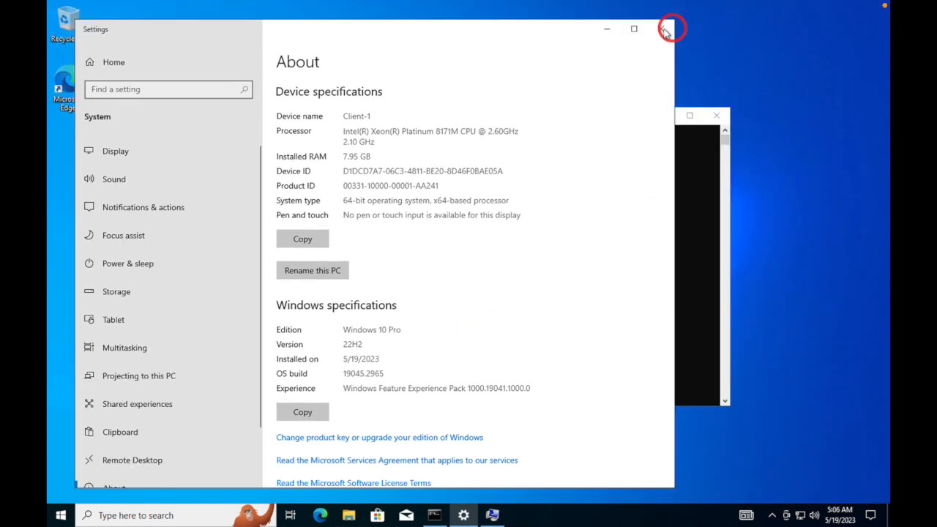
left_click(607, 29)
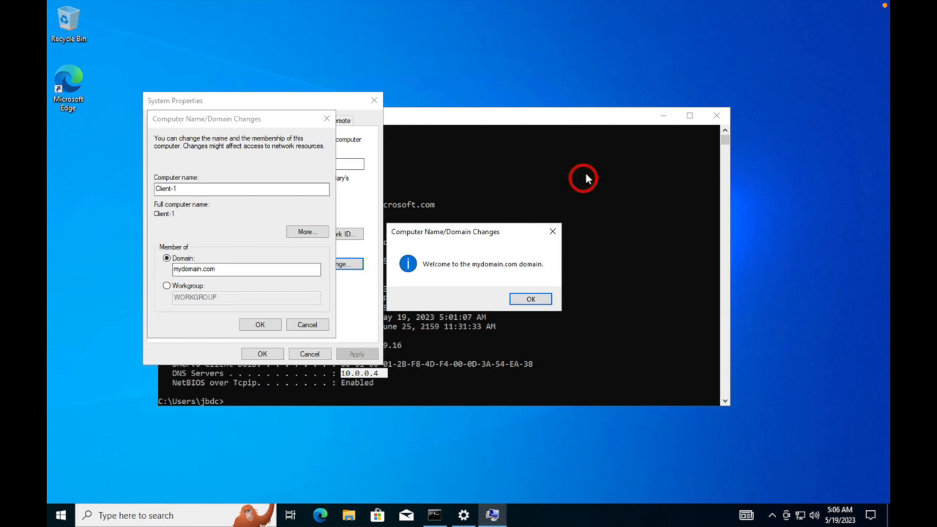
left_click(531, 300)
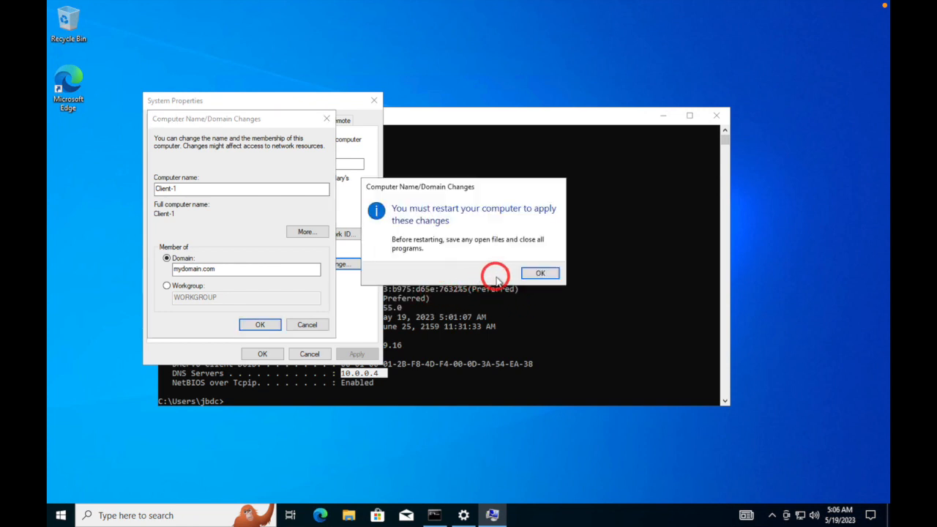
left_click(538, 276)
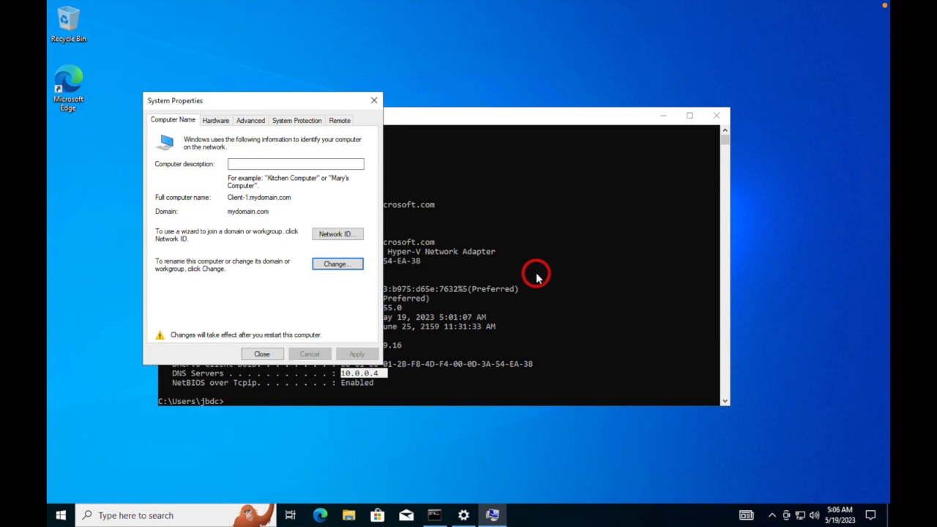
left_click(373, 101)
- Restart Client-1 now, then reconnect and sign in with the domain account
left_click(479, 267)
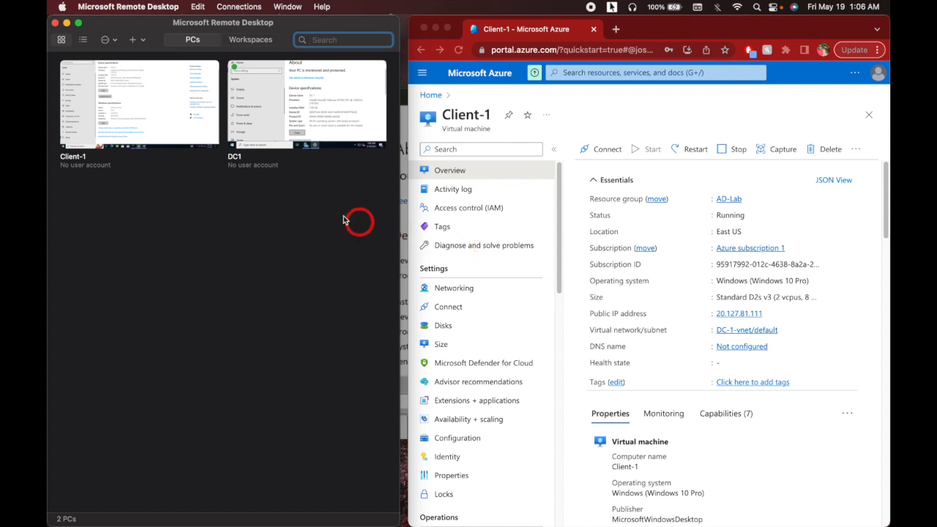
double_click(134, 125)
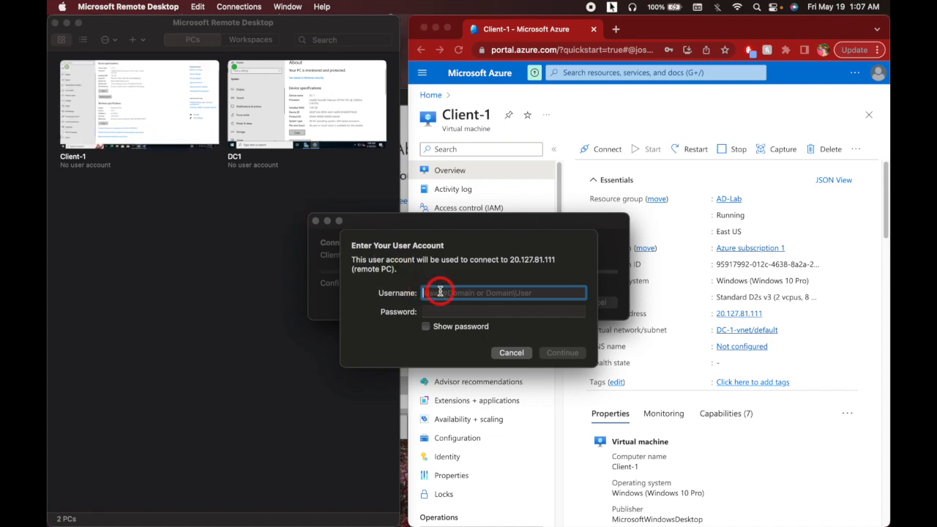
type("m")
key("Tab")
type("****")
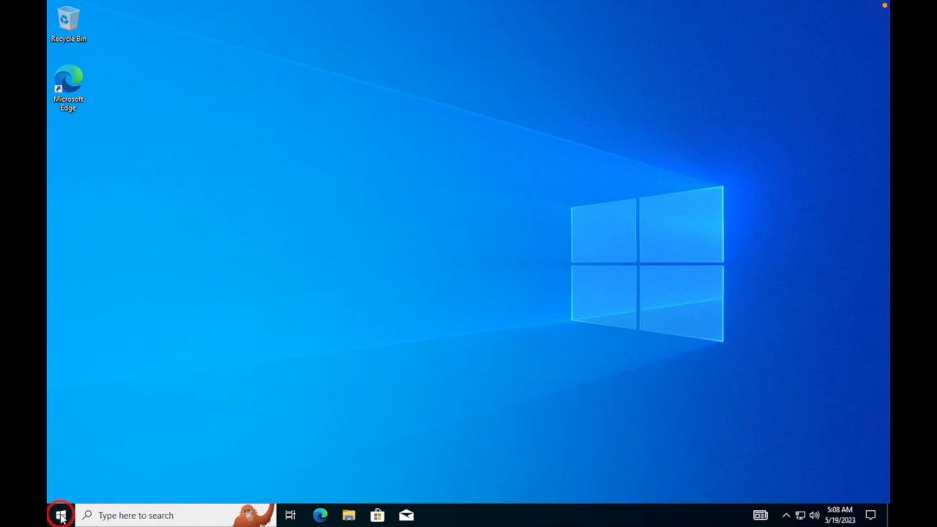
right_click(62, 516)
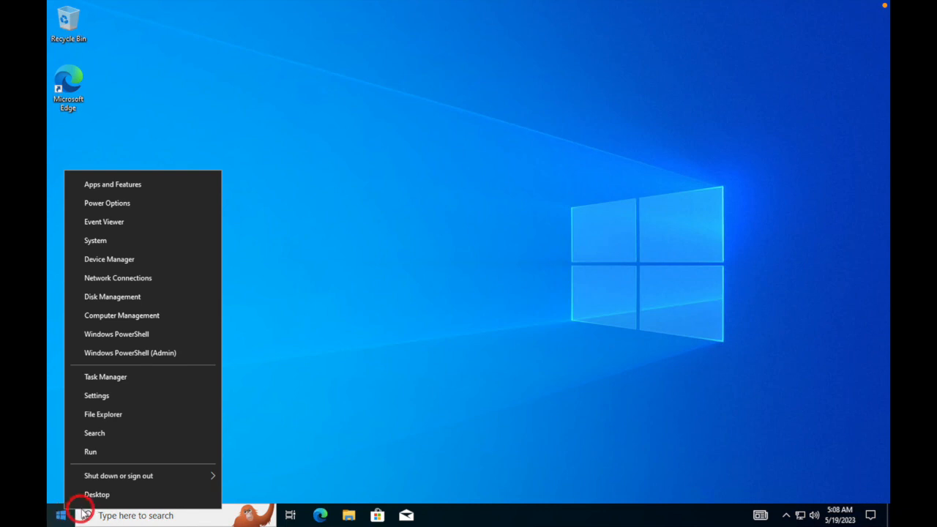
- Show Client-1's About page maximized in Settings, then go to its Remote Desktop settings
left_click(138, 248)
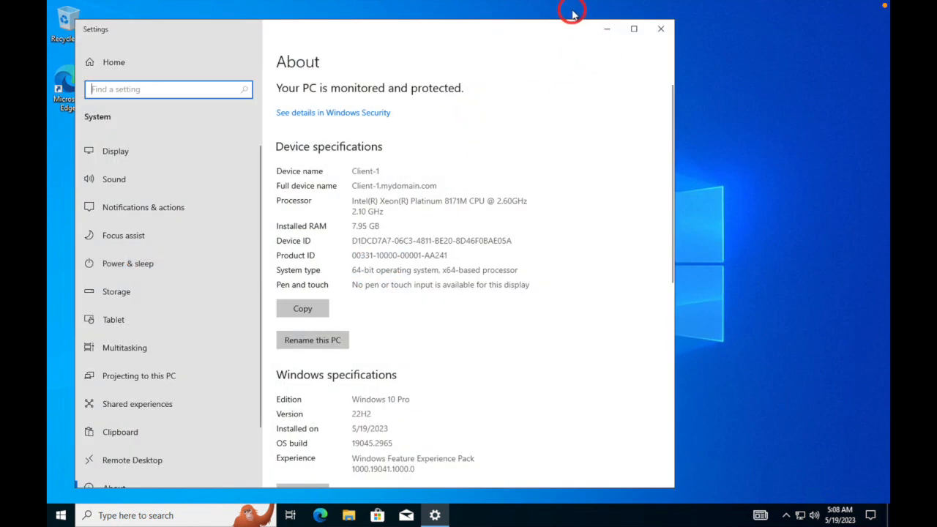
left_click(634, 29)
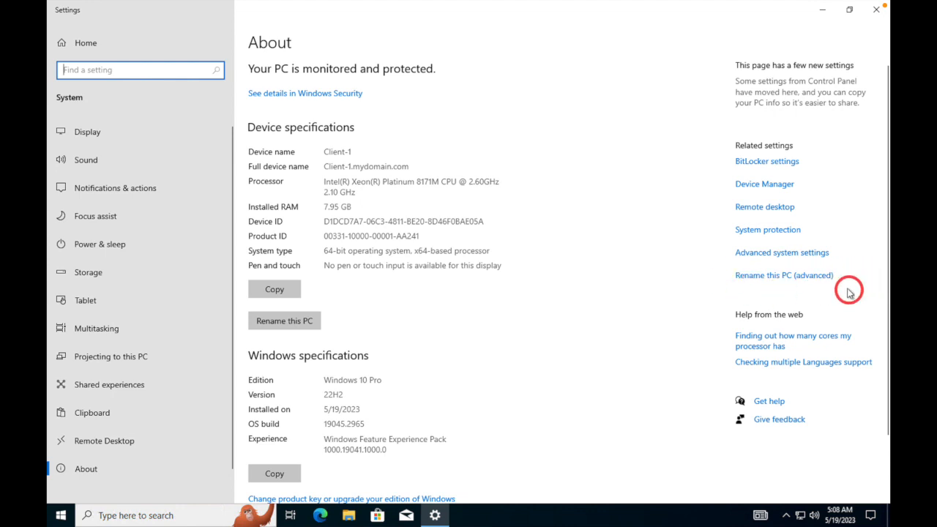
left_click(754, 278)
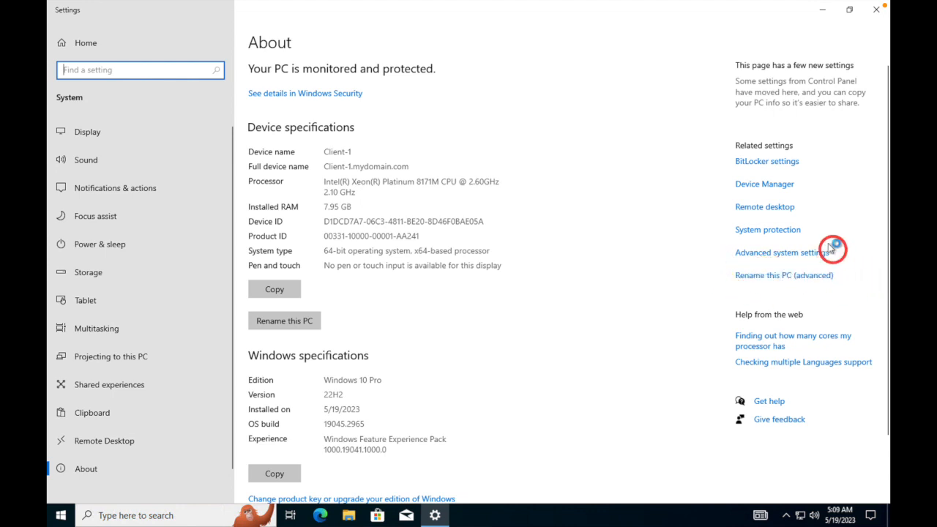
left_click(765, 213)
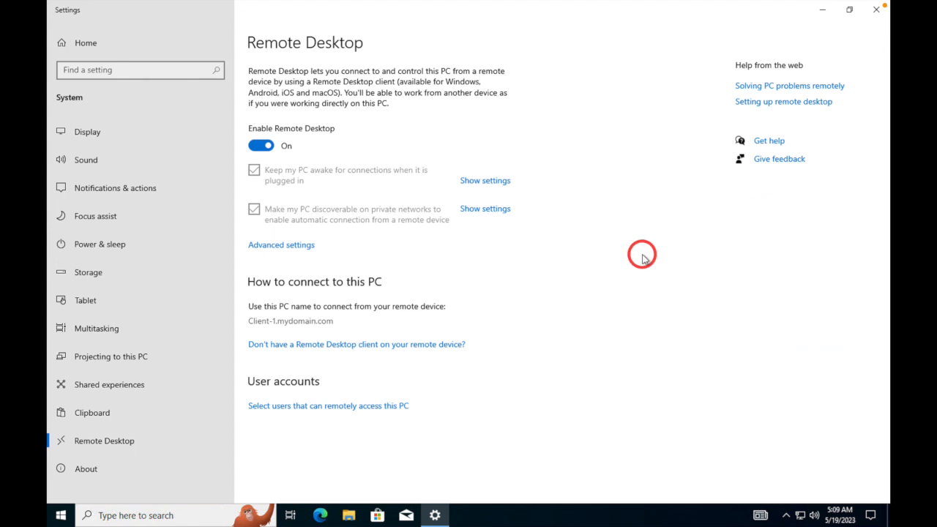
- Open 'Select users that can remotely access this PC' on Client-1's Remote Desktop page
left_click(374, 408)
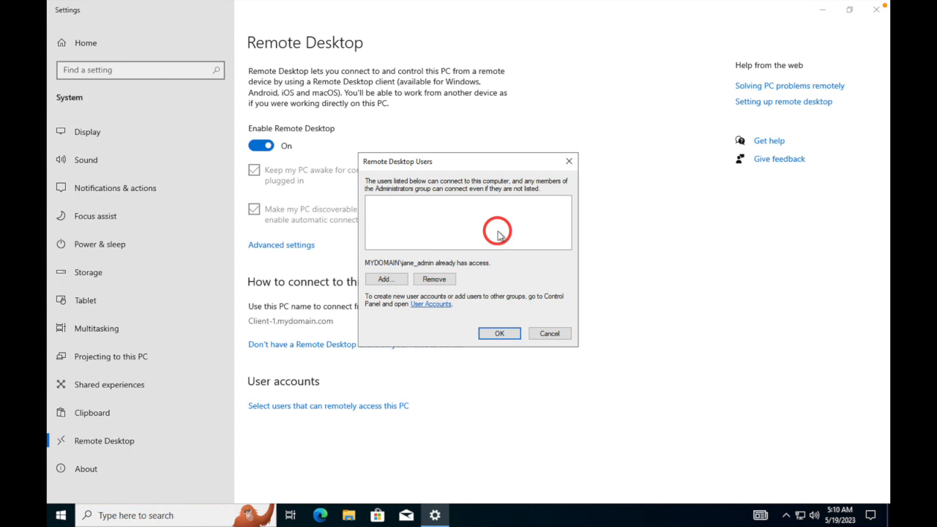
- Add the Domain Users group, found by searching 'domain', to Client-1's Remote Desktop users
left_click(385, 279)
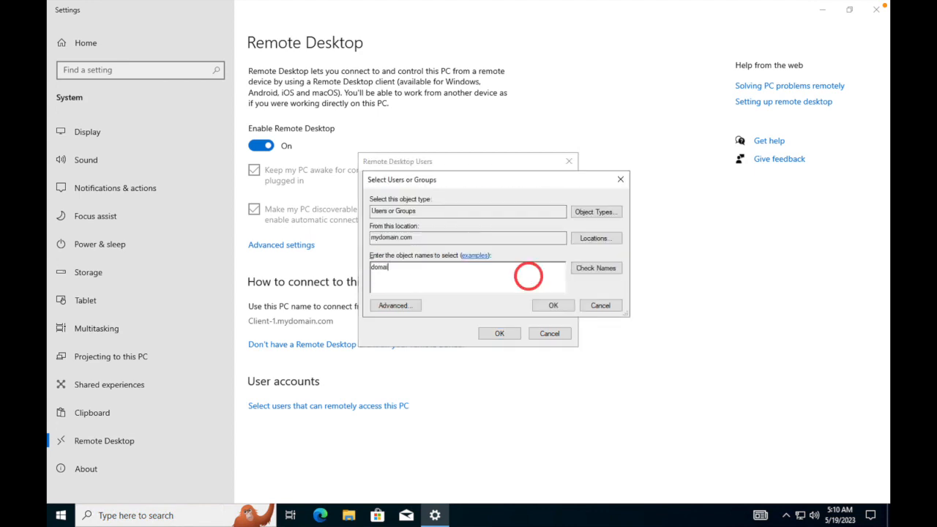
left_click(595, 267)
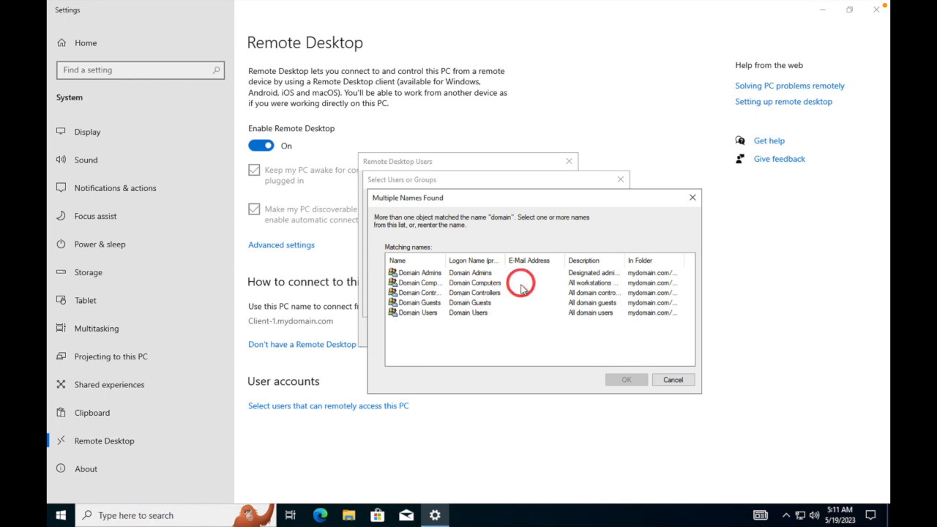
left_click(414, 314)
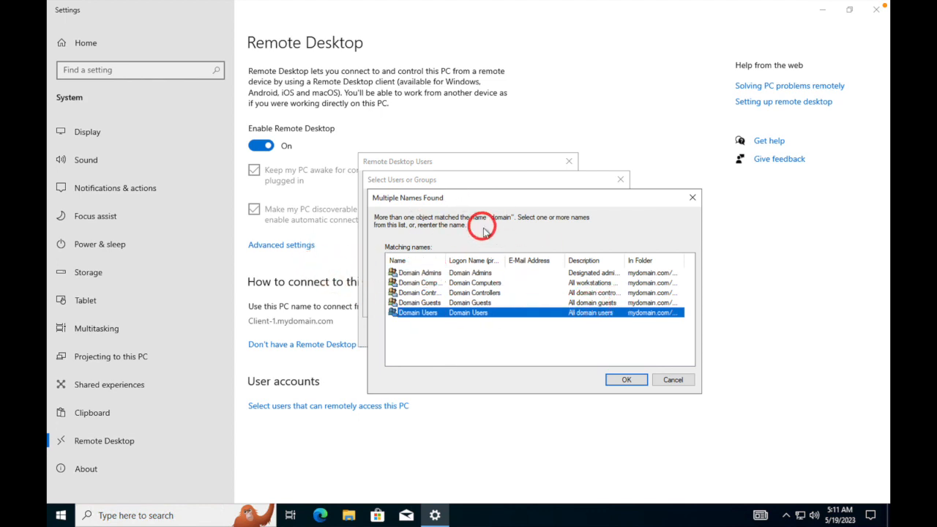
left_click(627, 380)
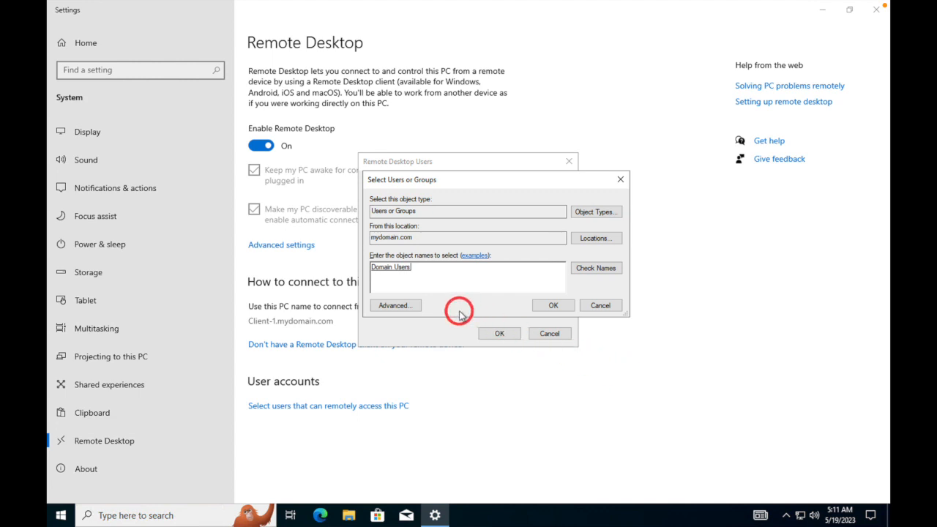
left_click(554, 307)
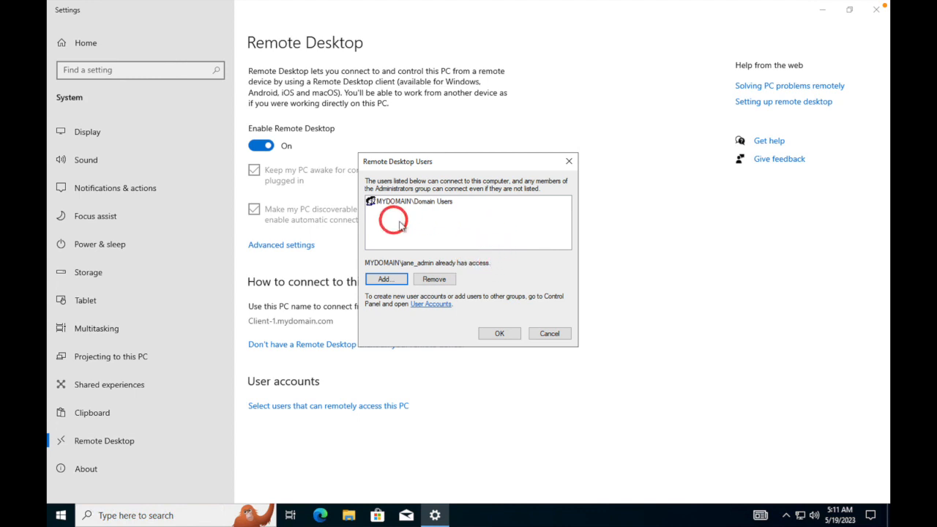
left_click(497, 330)
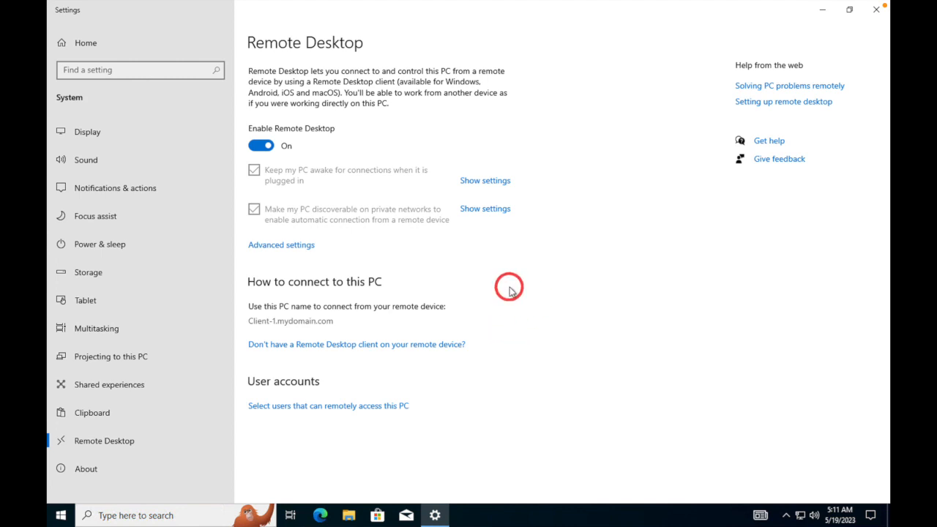
- Leave full screen and reopen the DC1 session in Microsoft Remote Desktop at full screen
mouse_move(234, 4)
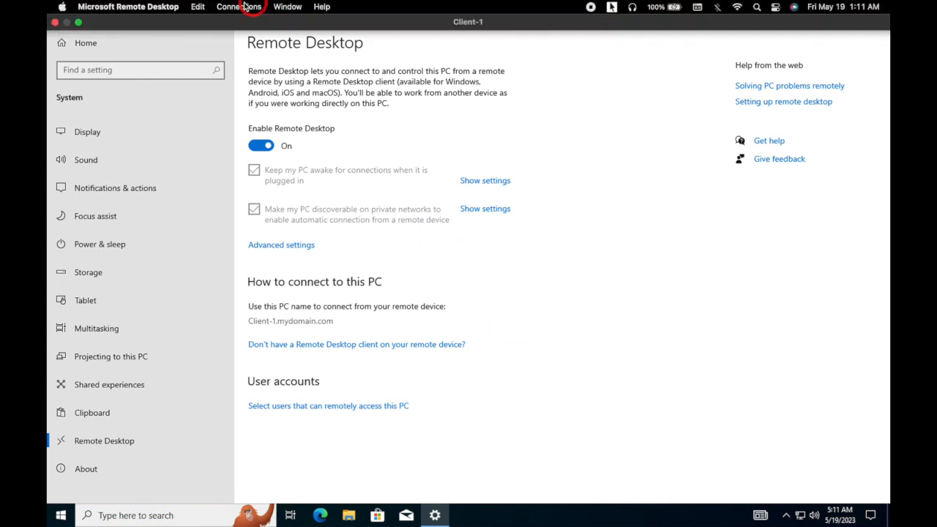
left_click(79, 23)
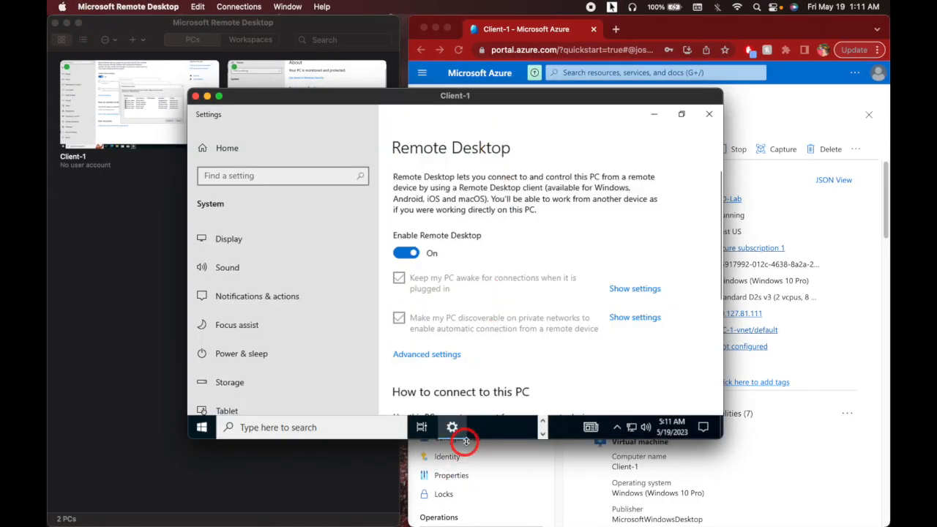
mouse_move(420, 521)
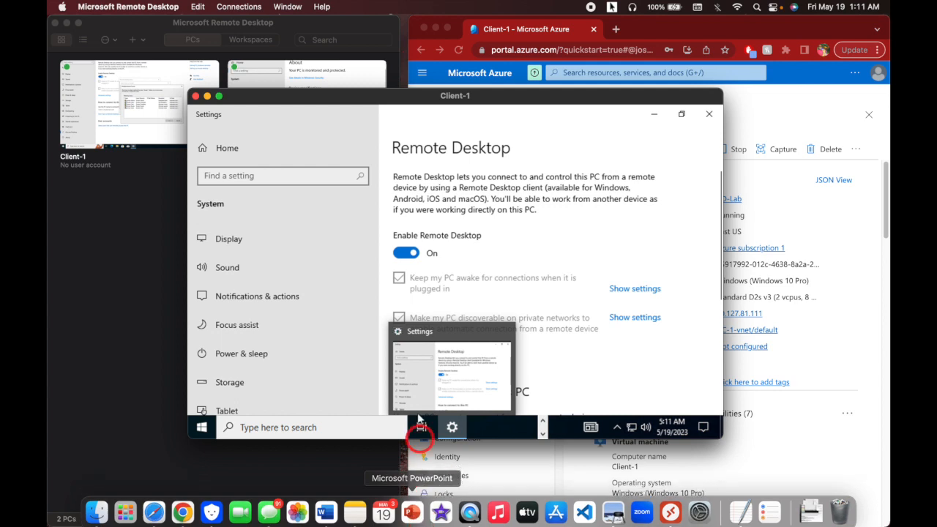
left_click(380, 83)
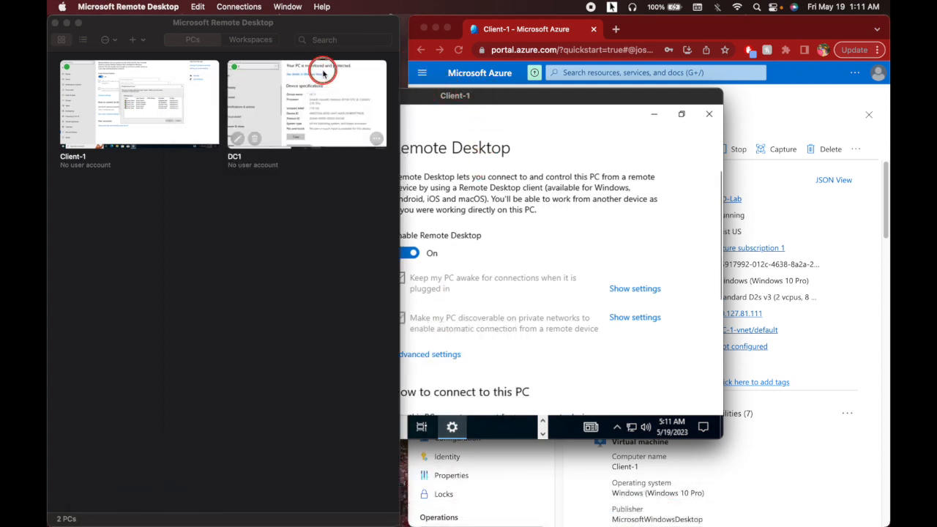
double_click(320, 92)
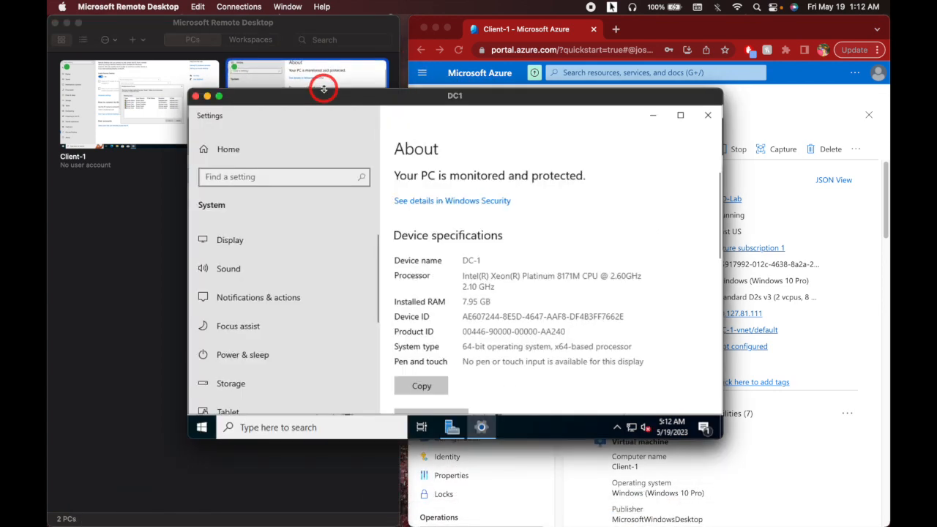
left_click_drag(344, 96, 257, 139)
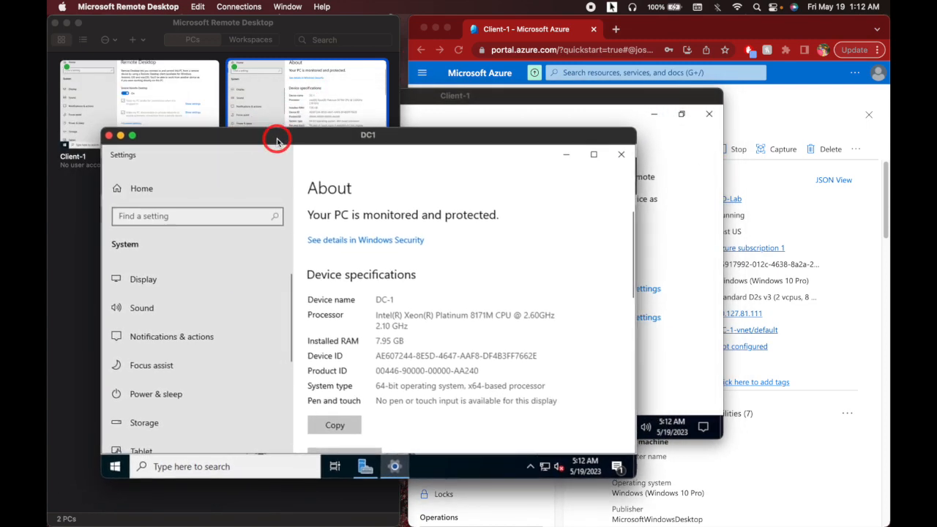
left_click(133, 137)
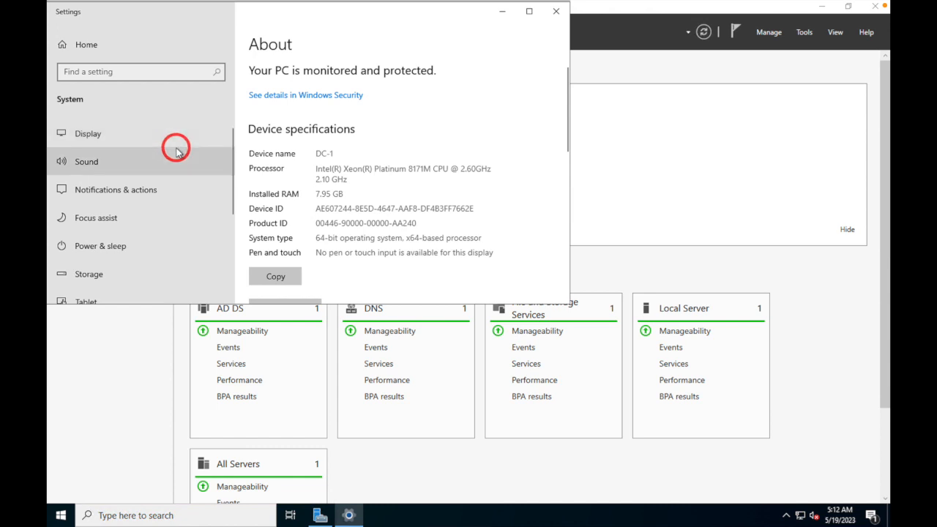
- Launch Active Directory Users and Computers and browse mydomain.com's _EMPLOYEES, _ADMIN and Users containers
left_click(59, 516)
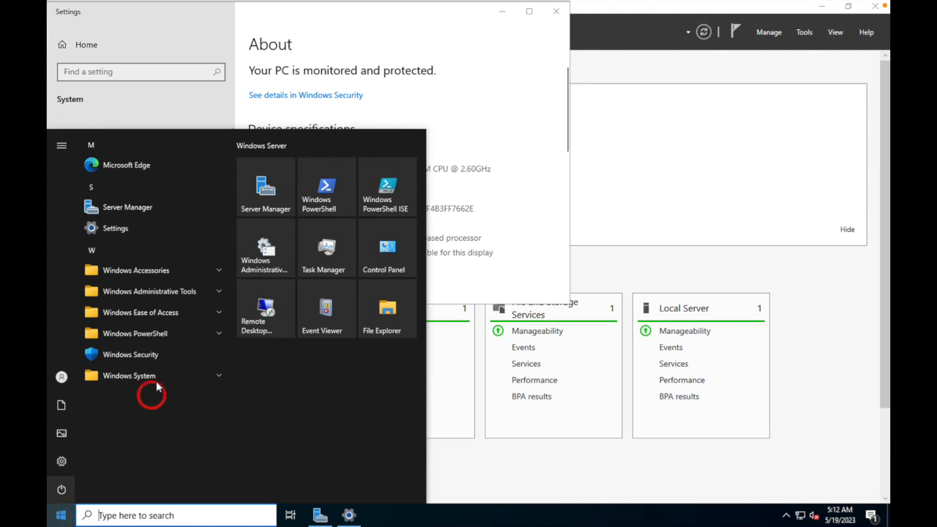
left_click(168, 296)
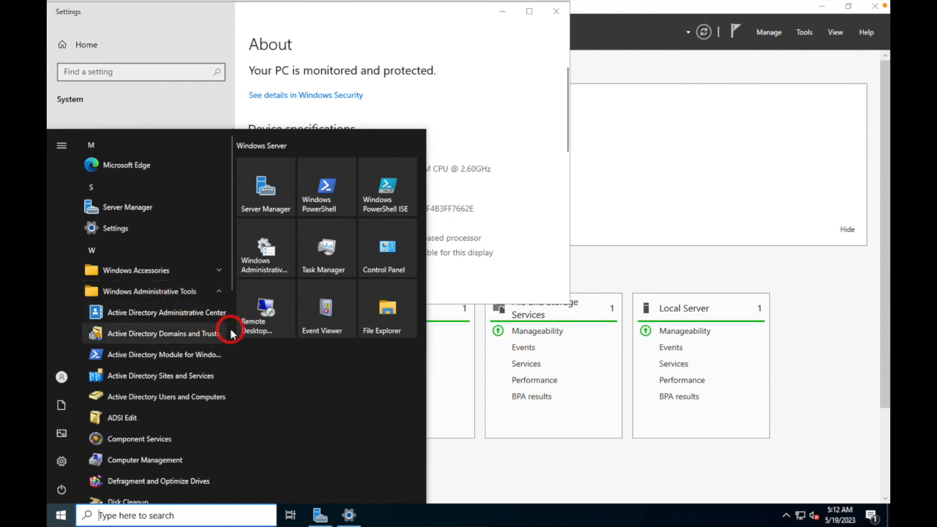
left_click(207, 405)
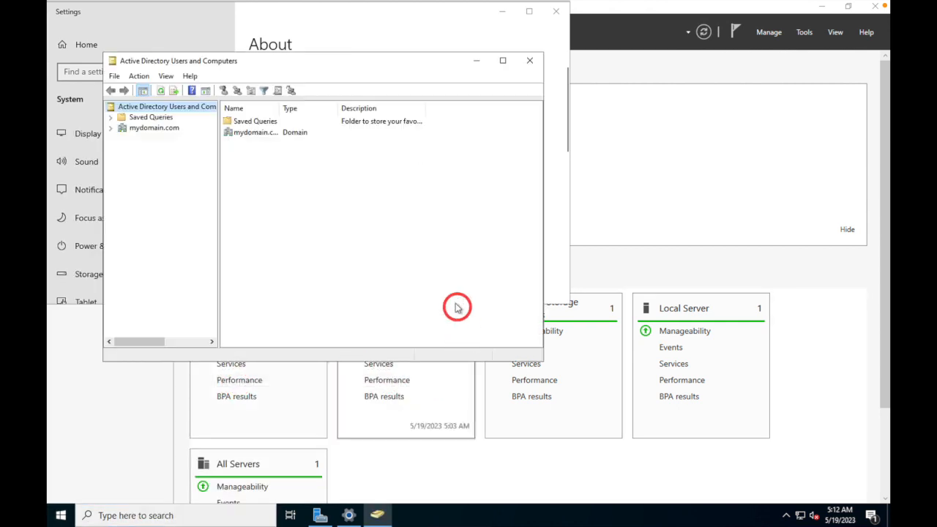
left_click(111, 130)
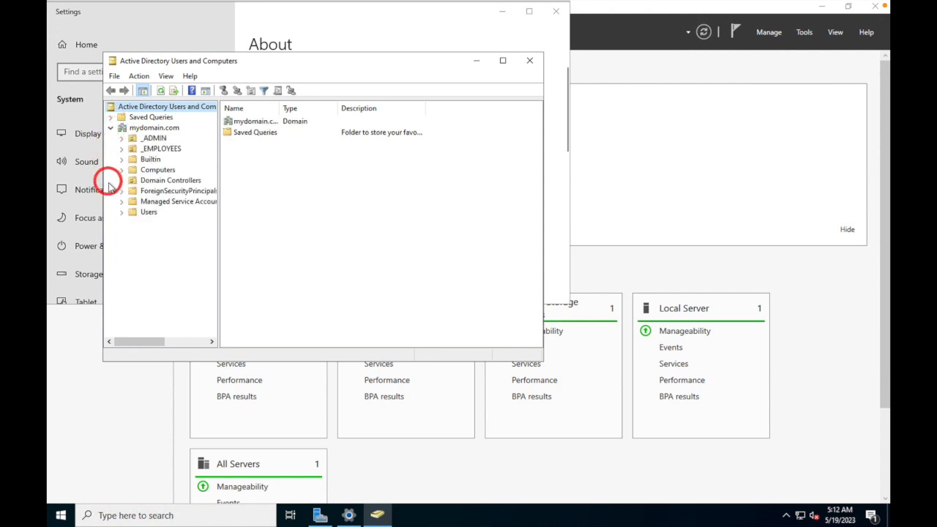
left_click(165, 149)
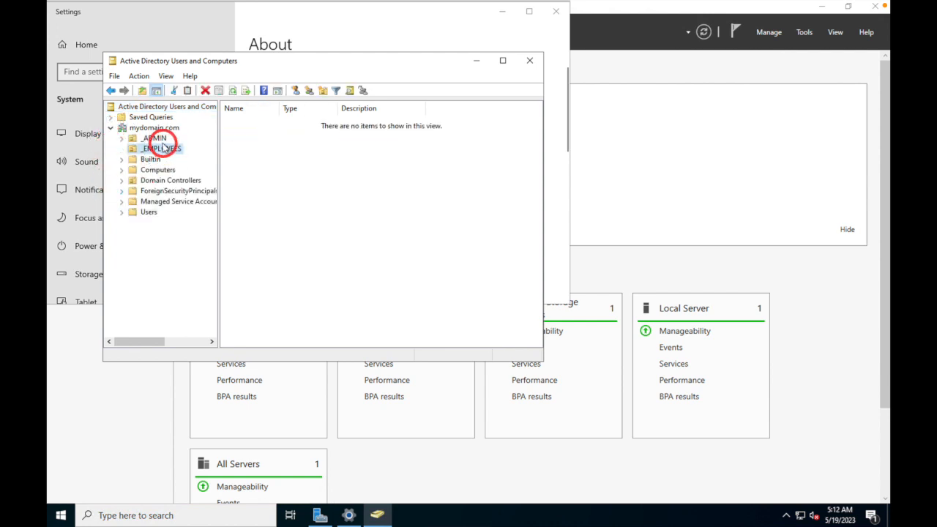
left_click(157, 139)
left_click(148, 212)
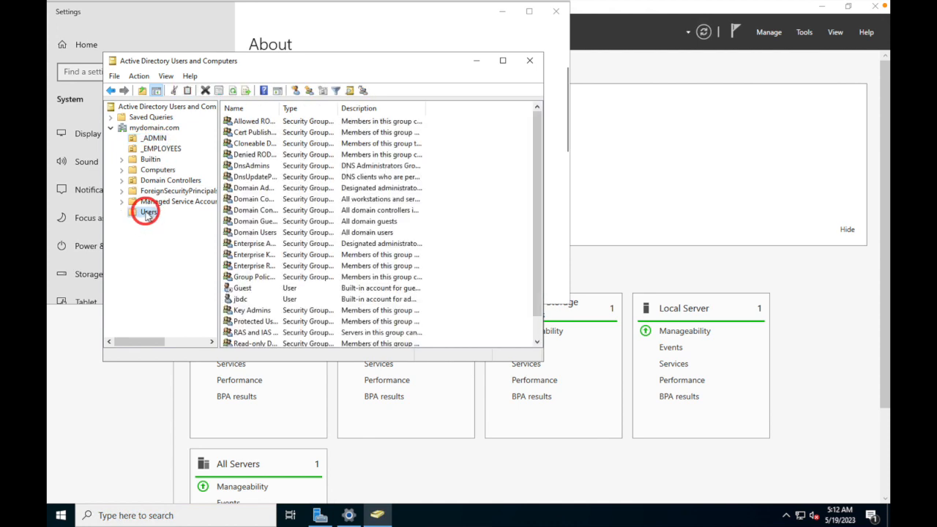
- Inspect the Denied RODC Password Replication Group properties, then return to the Users container
scroll(320, 213, "down", 1)
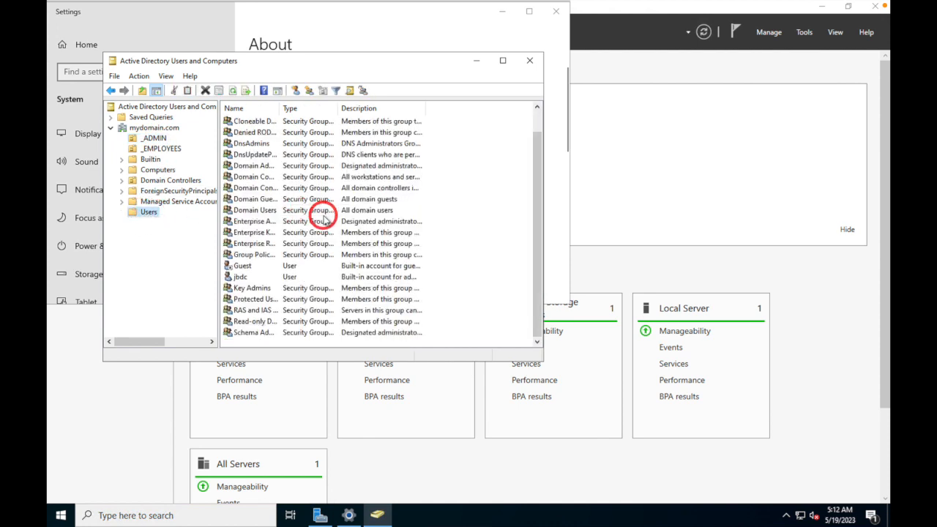
scroll(322, 216, "up", 1)
scroll(328, 221, "down", 1)
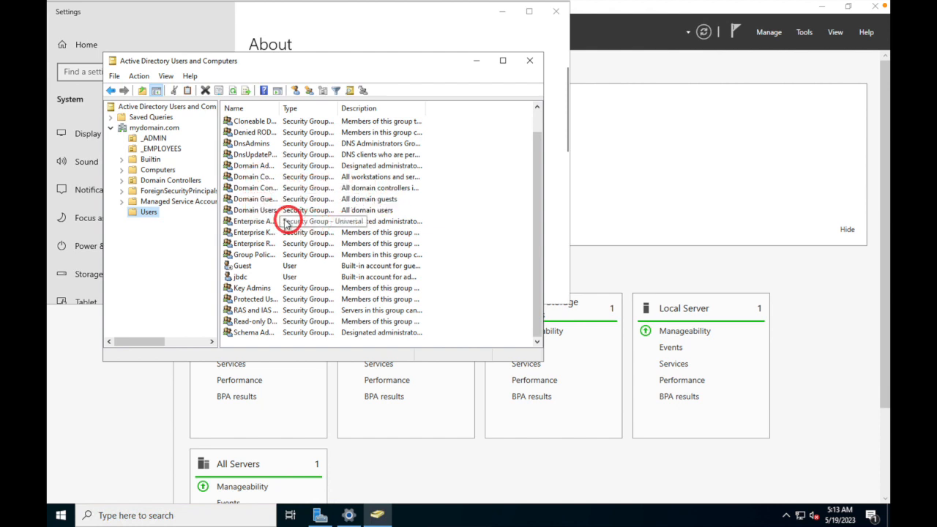
scroll(285, 223, "up", 1)
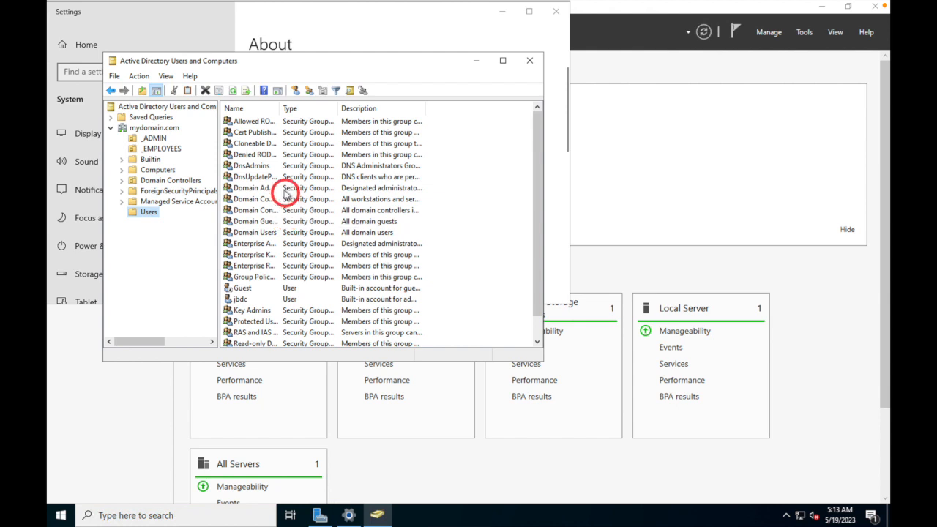
double_click(249, 155)
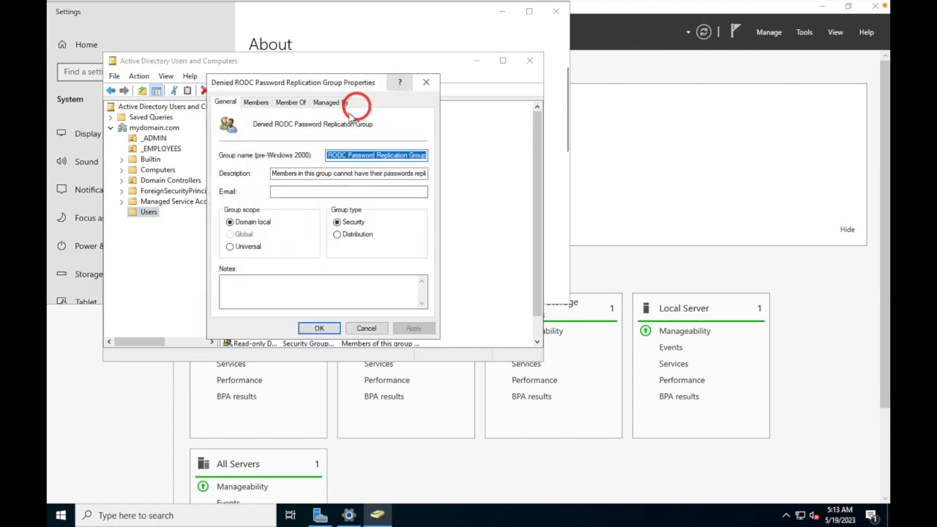
left_click(426, 81)
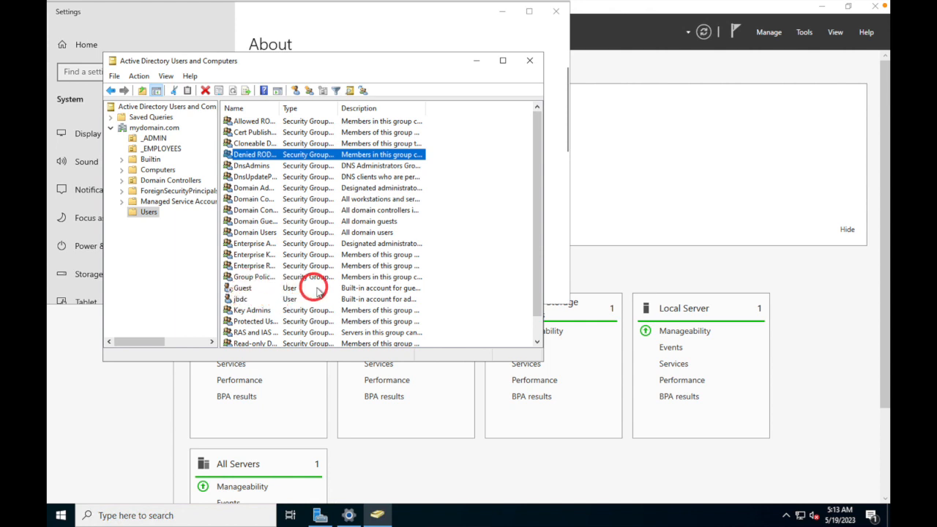
scroll(297, 290, "down", 1)
scroll(311, 291, "up", 1)
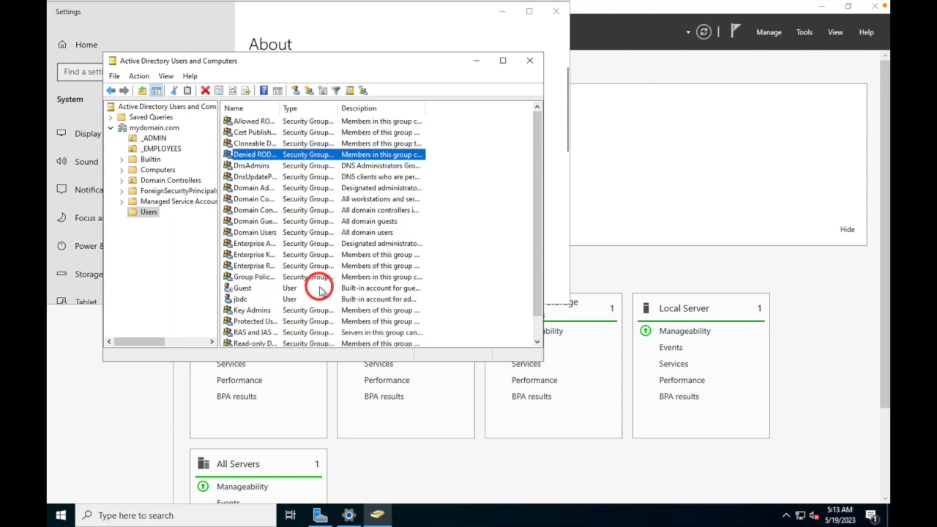
scroll(318, 289, "down", 1)
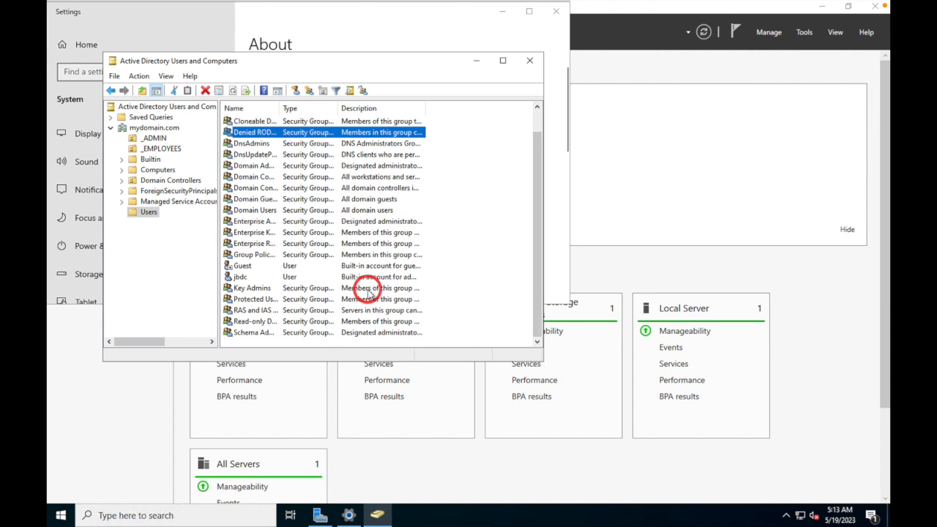
left_click(155, 140)
left_click(150, 217)
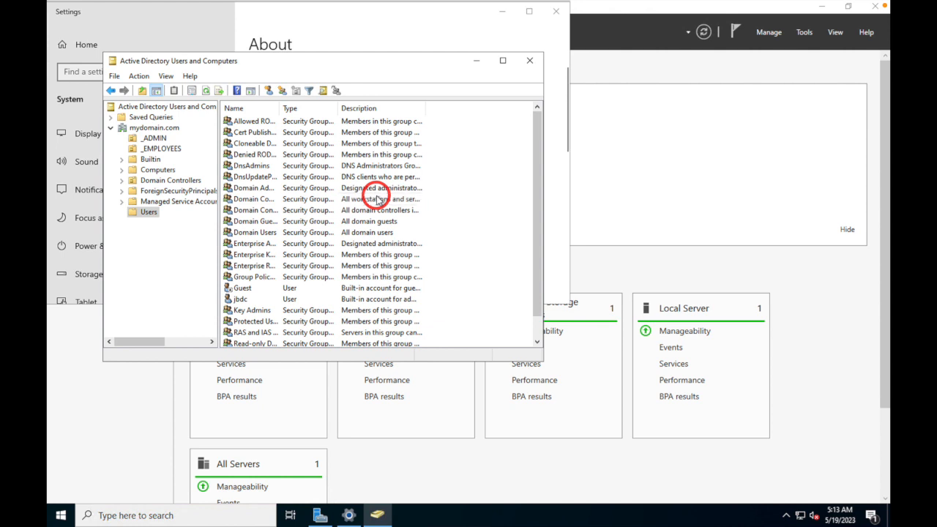
- Close Settings, dismiss the Windows Admin Center popup, and restore Server Manager to a window
left_click(551, 12)
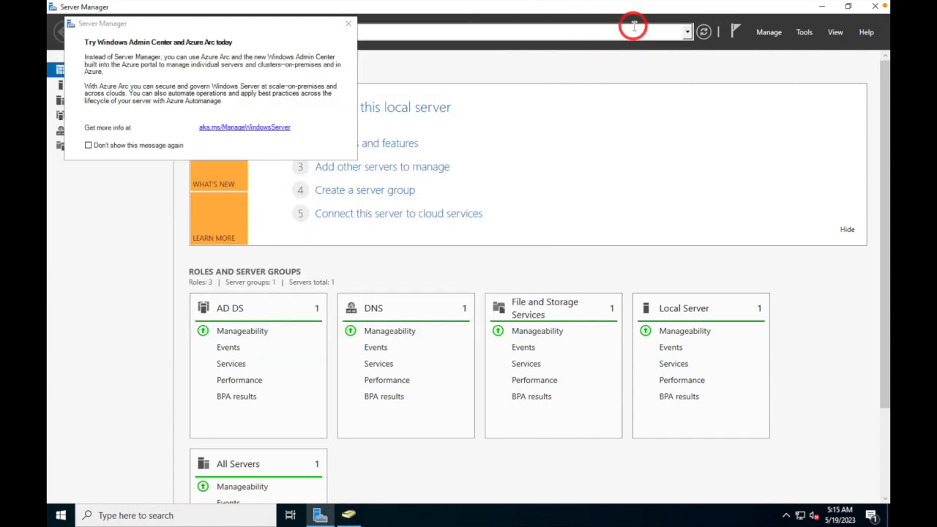
left_click(348, 23)
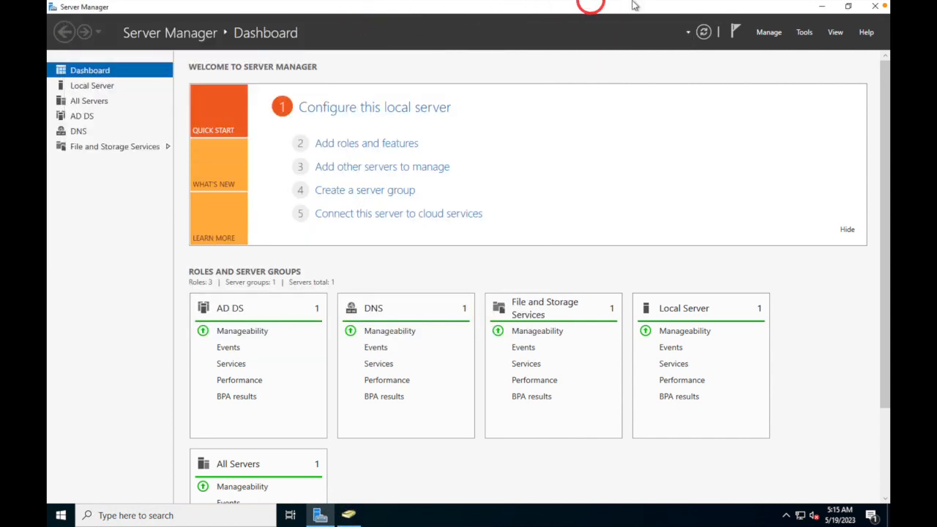
left_click(844, 5)
left_click(610, 49)
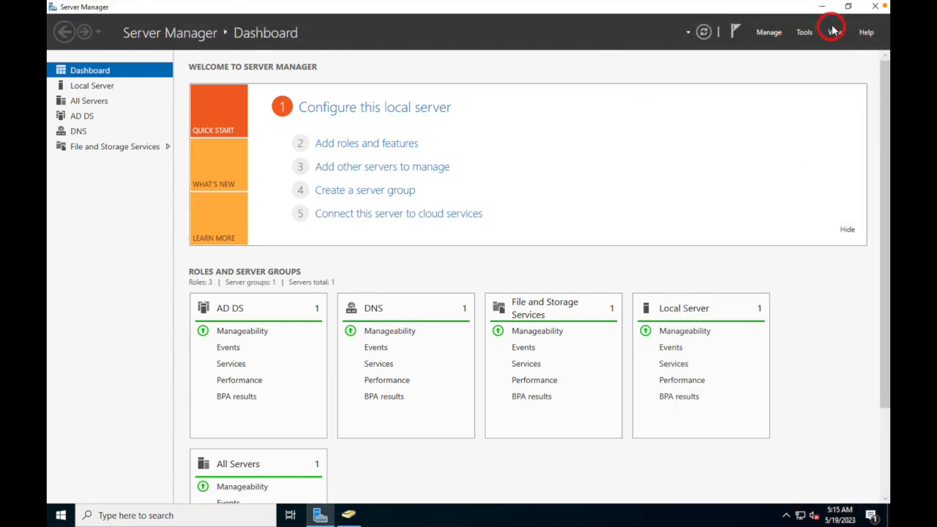
left_click(849, 6)
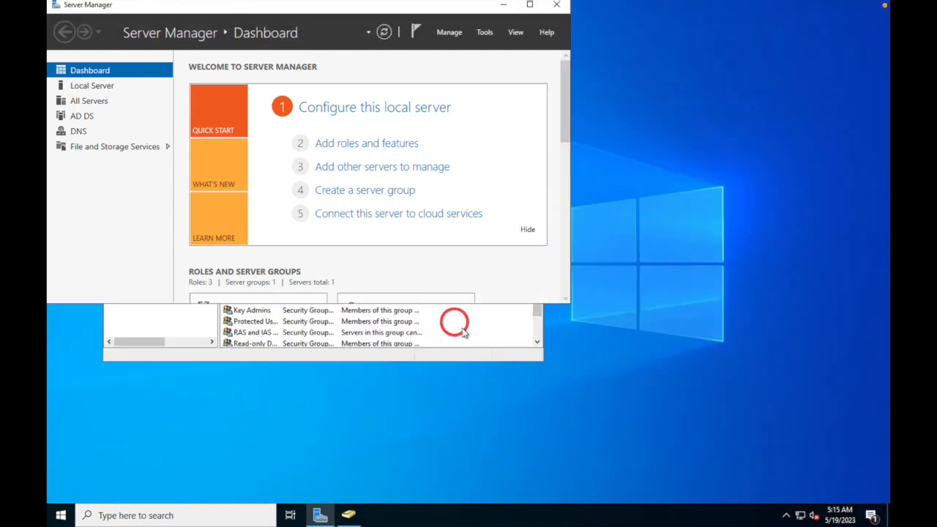
left_click(468, 352)
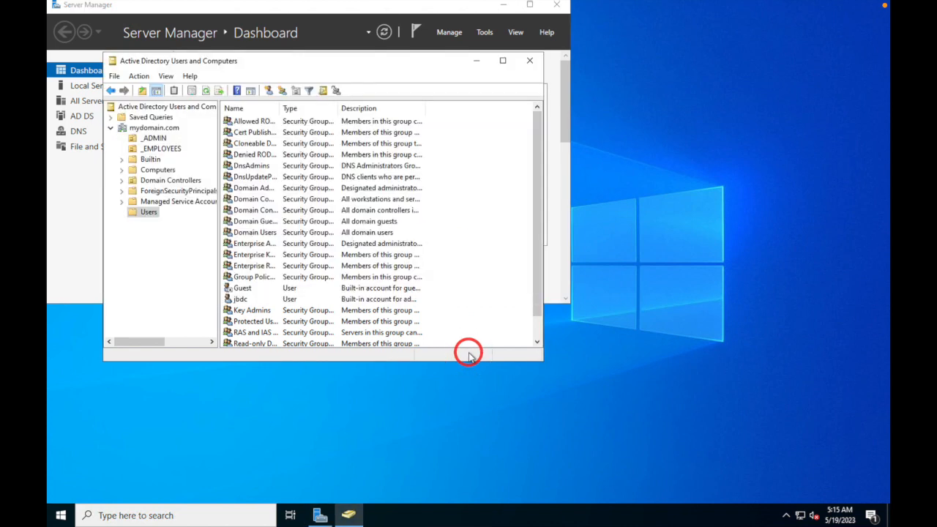
- Search 'power' and run Windows PowerShell ISE as administrator, approving the prompt
left_click(119, 515)
type("power")
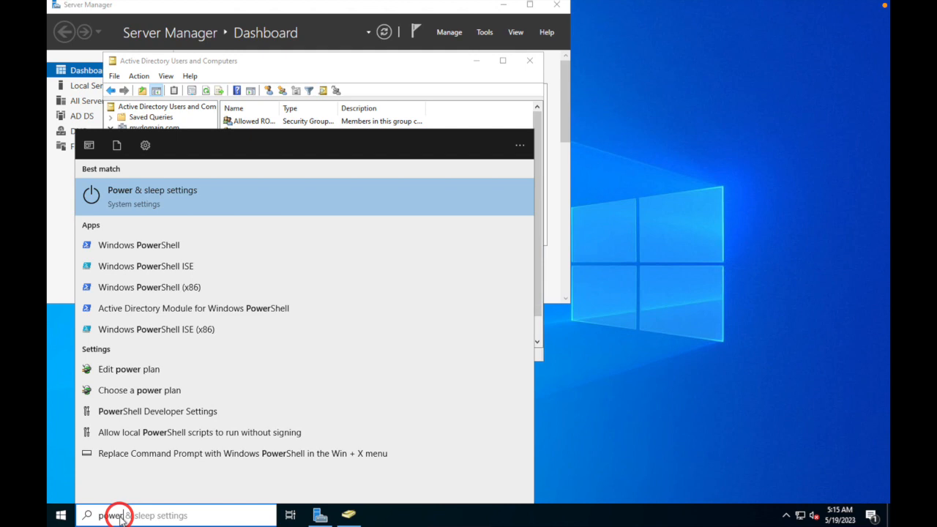
left_click(188, 269)
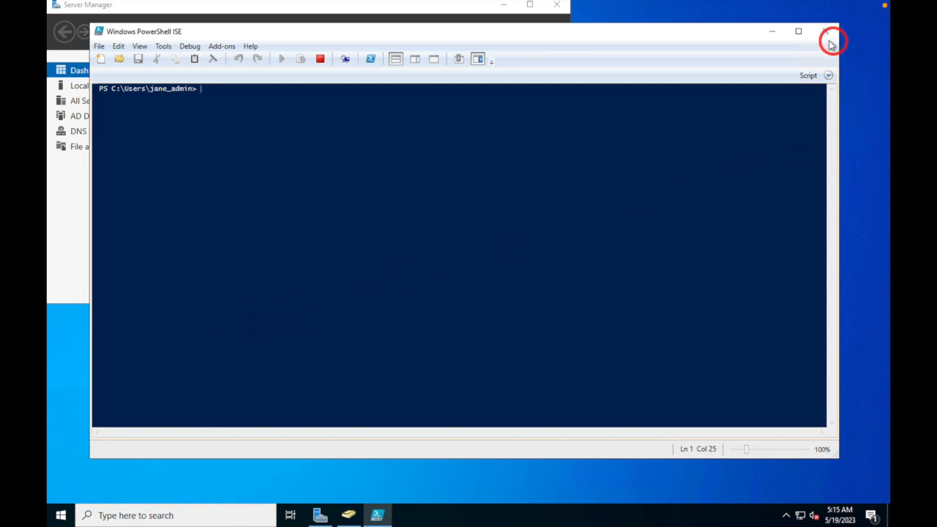
left_click(829, 42)
left_click(206, 517)
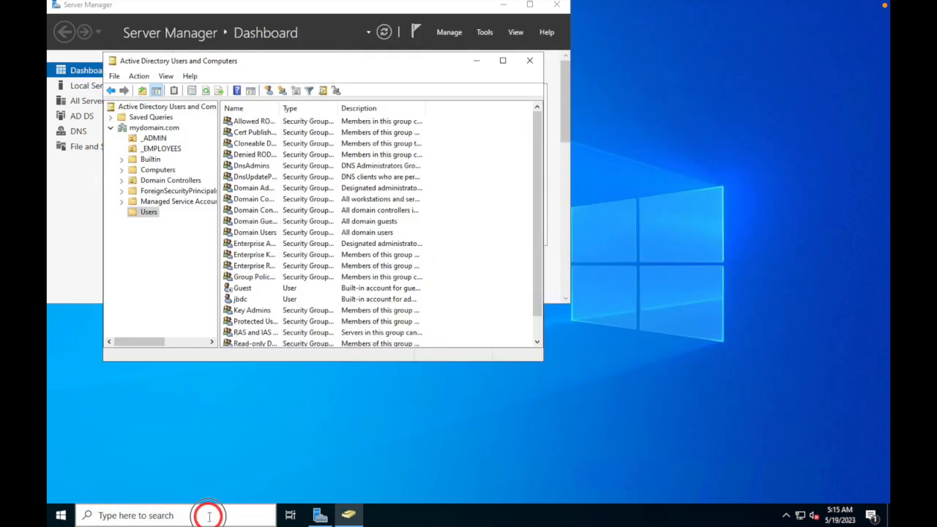
type("power")
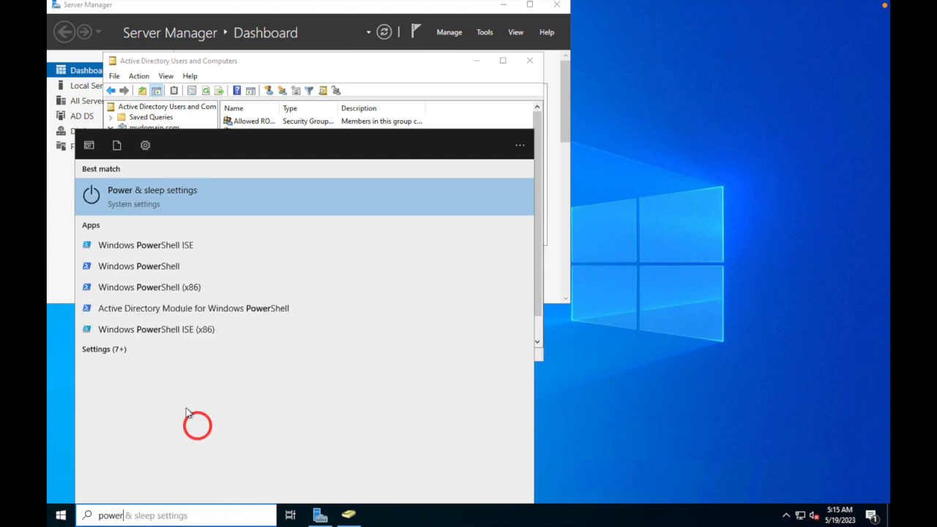
left_click(100, 246)
right_click(101, 246)
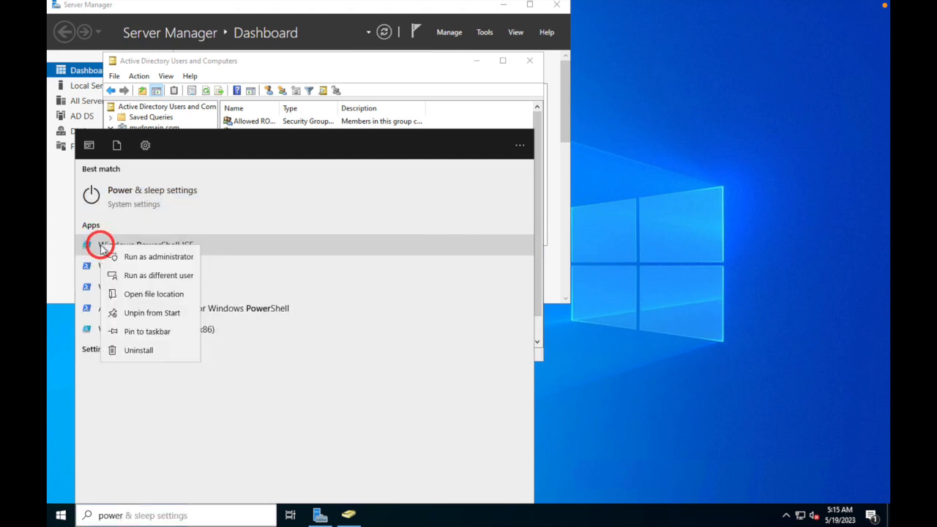
left_click(130, 260)
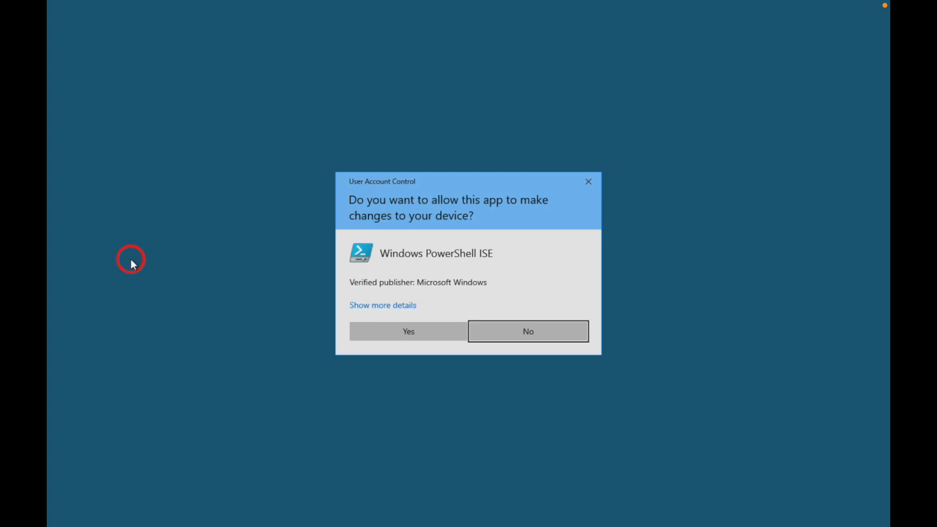
left_click(429, 331)
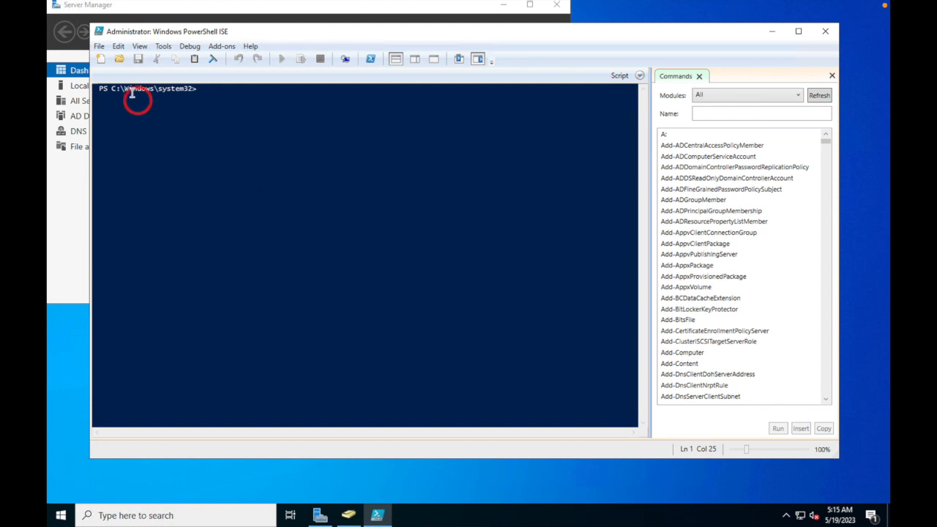
- Paste the 46-line random-user script into a new Untitled1.ps1 to create 10000 _EMPLOYEES accounts
left_click(100, 60)
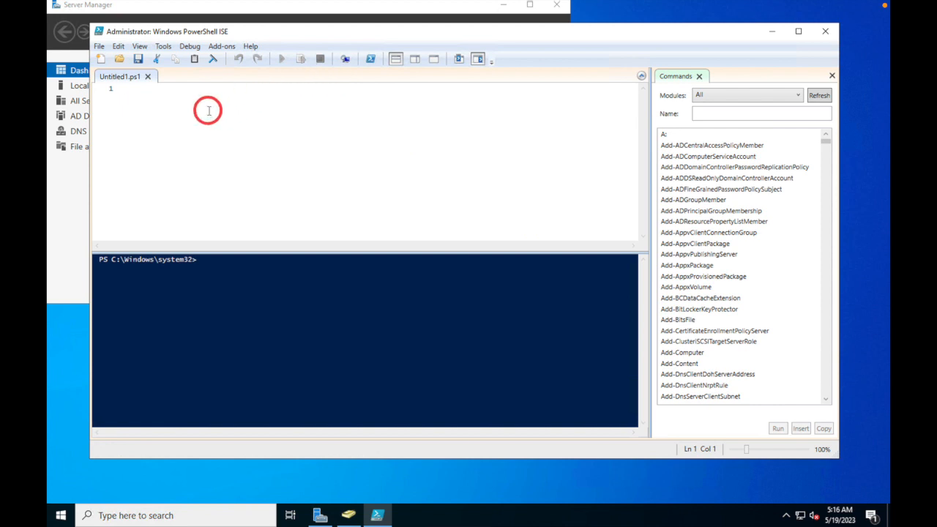
key("ctrl+v")
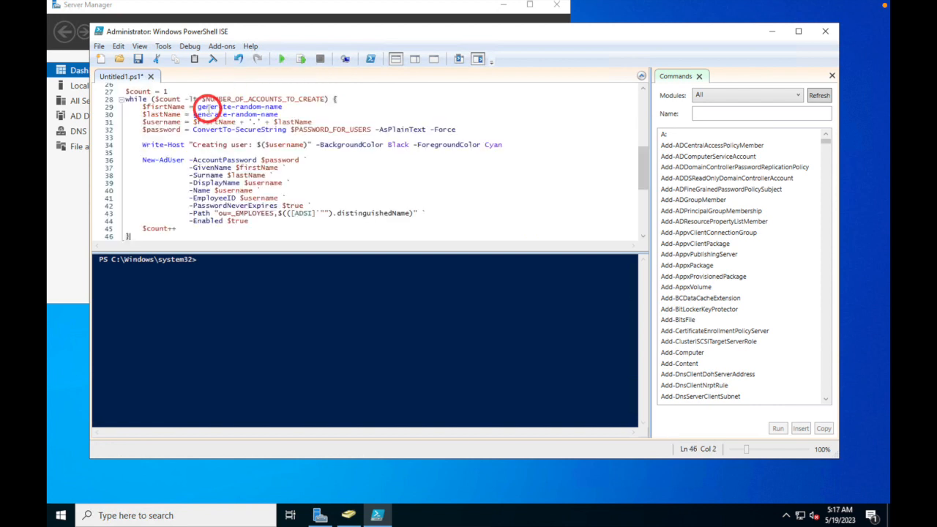
scroll(246, 176, "down", 3)
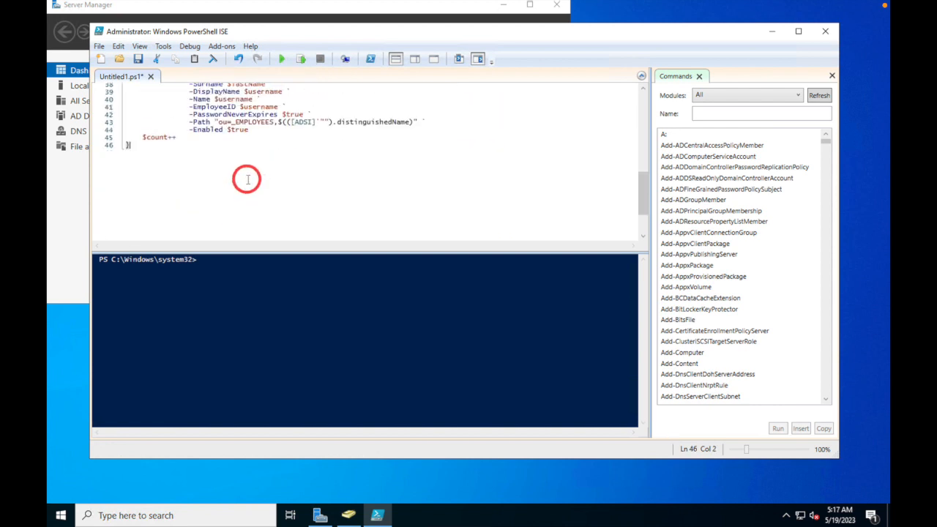
scroll(246, 175, "up", 12)
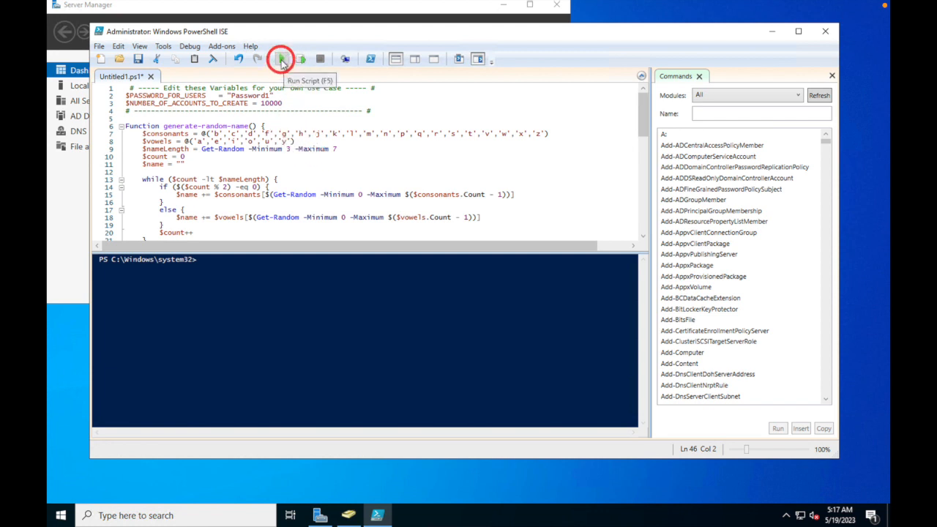
- Run the user-creation script so it prints a 'Creating user' line per account
left_click(281, 58)
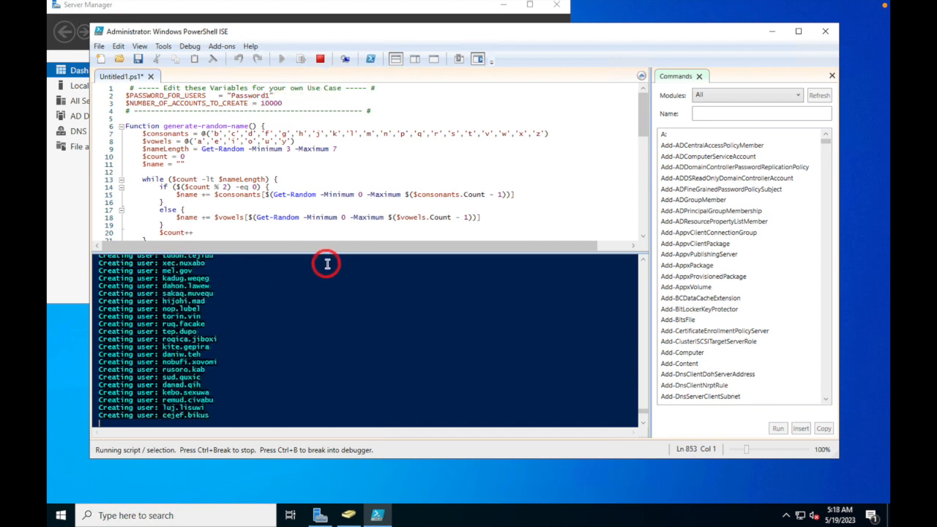
left_click(319, 516)
- Reposition Active Directory Users and Computers and refresh the Users container
left_click(348, 515)
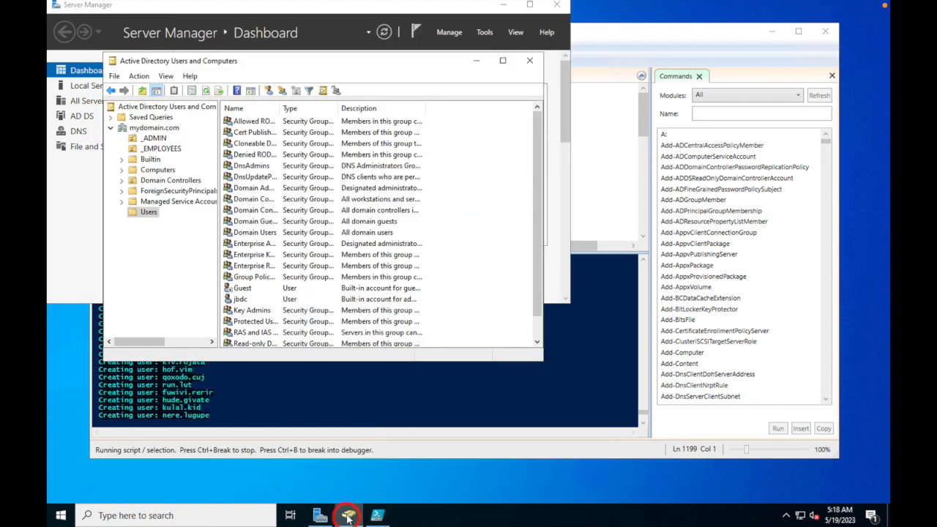
left_click_drag(372, 59, 523, 152)
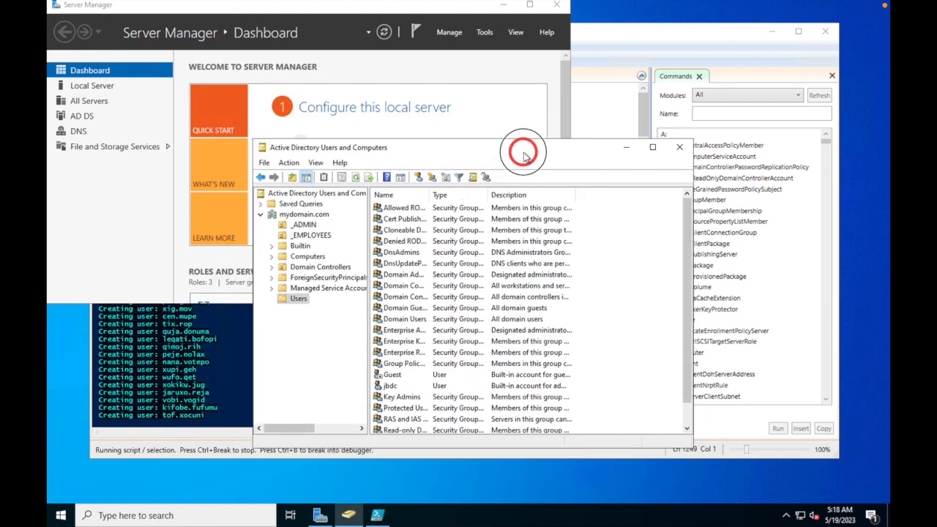
left_click(316, 235)
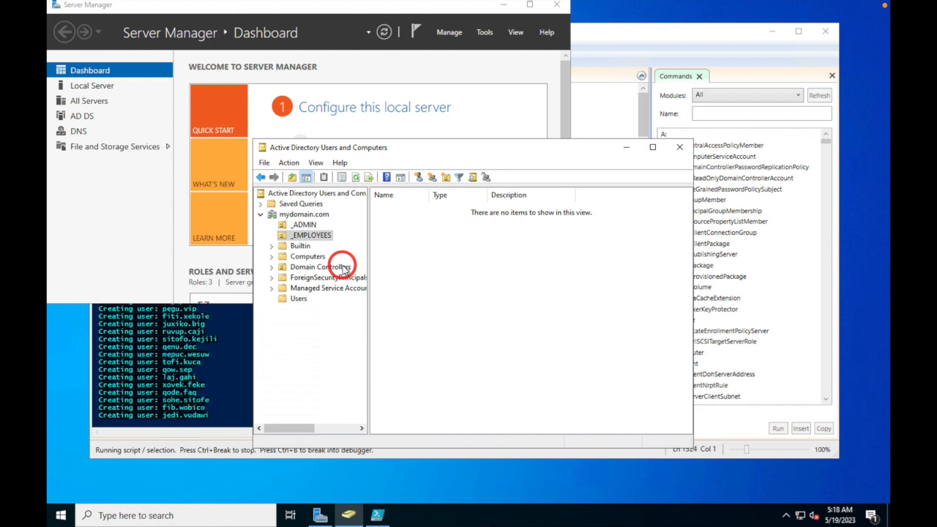
left_click(298, 298)
scroll(419, 310, "down", 1)
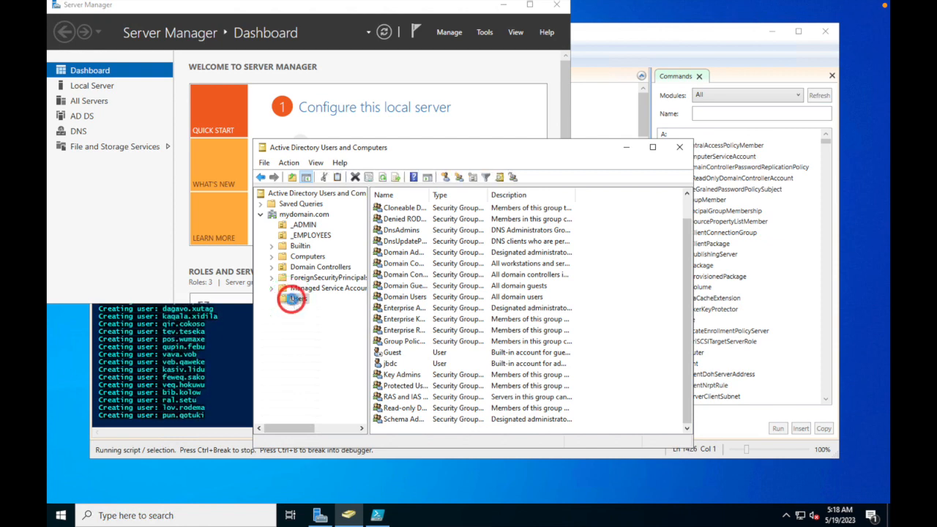
right_click(294, 300)
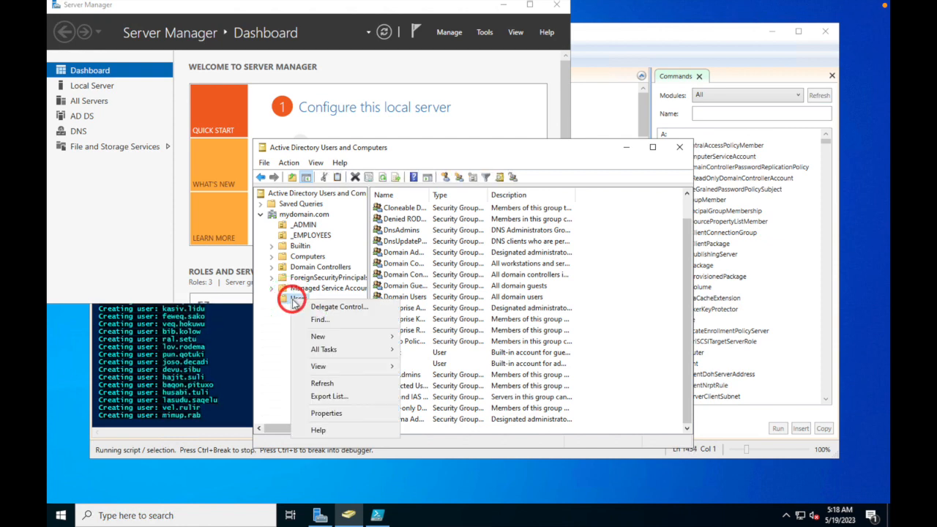
left_click(328, 384)
scroll(419, 362, "down", 1)
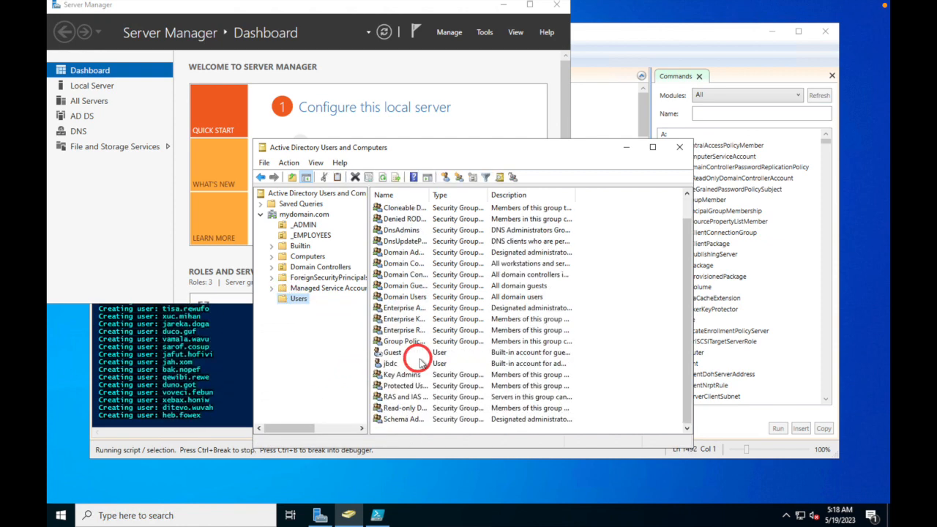
scroll(419, 362, "up", 1)
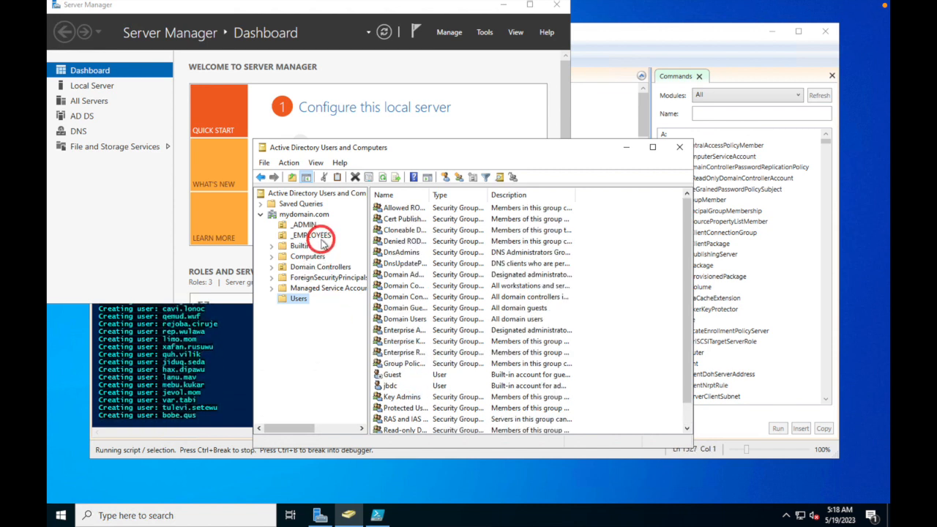
- Refresh the _EMPLOYEES OU and scroll through the newly generated random users
left_click(314, 235)
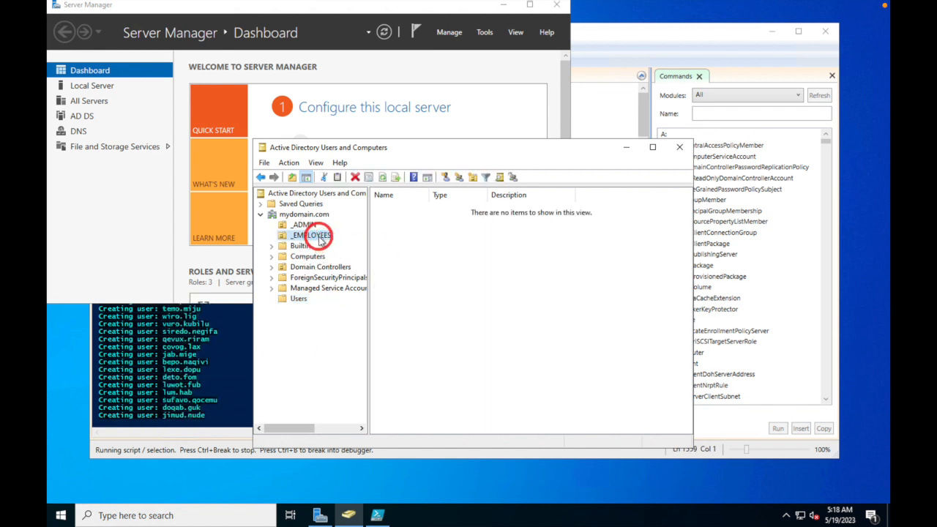
right_click(317, 235)
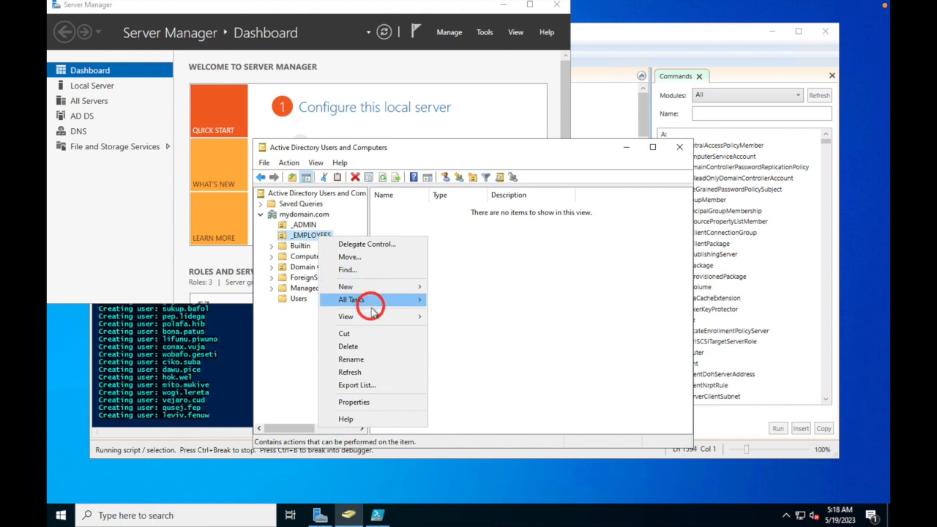
left_click(355, 372)
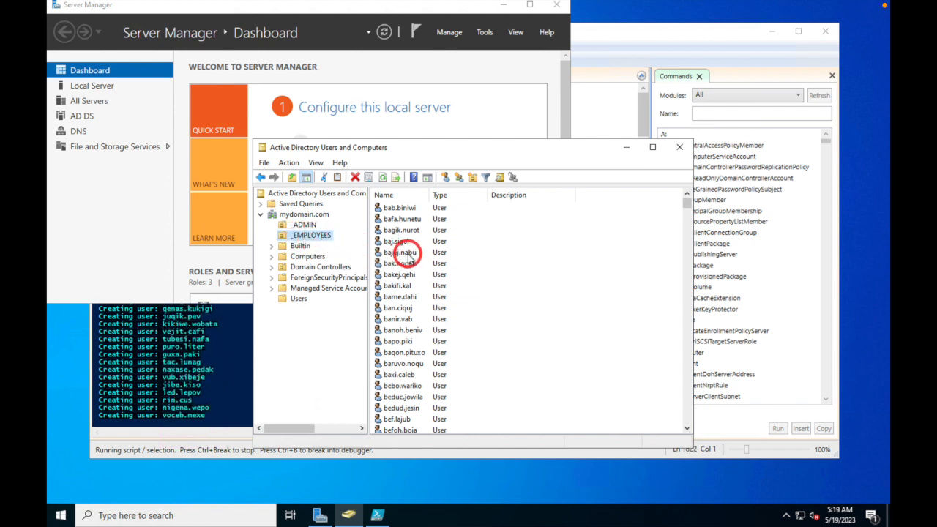
scroll(428, 273, "down", 10)
scroll(435, 278, "down", 10)
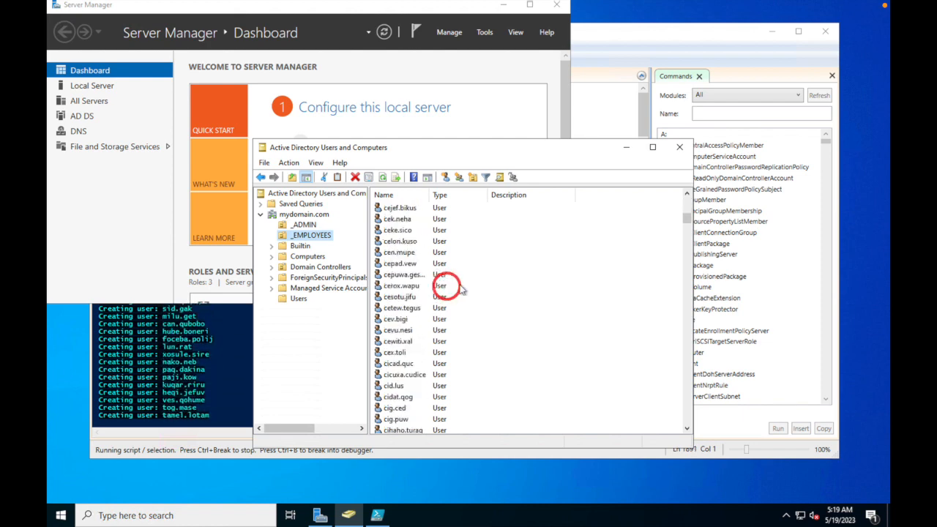
left_click_drag(688, 223, 635, 192)
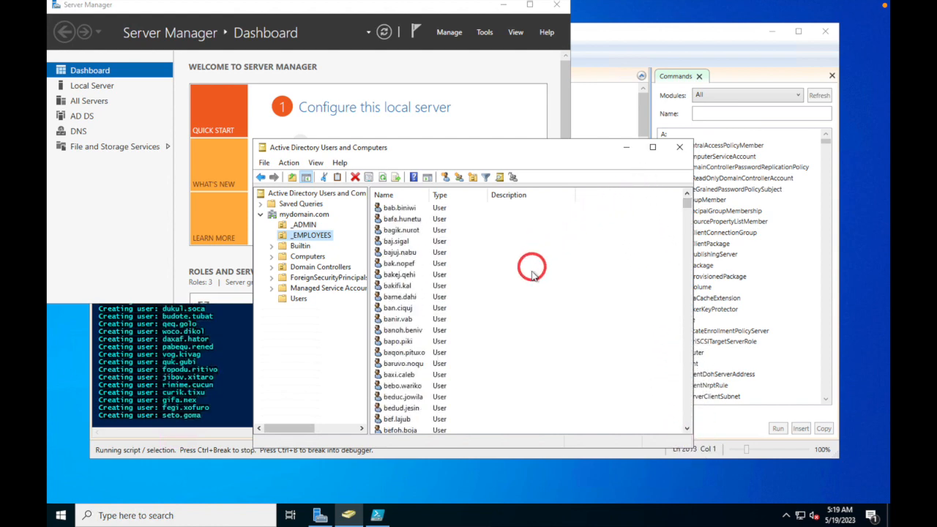
- Check a generated user's pre-Windows 2000 logon name on its Account tab, then exit full screen
double_click(395, 229)
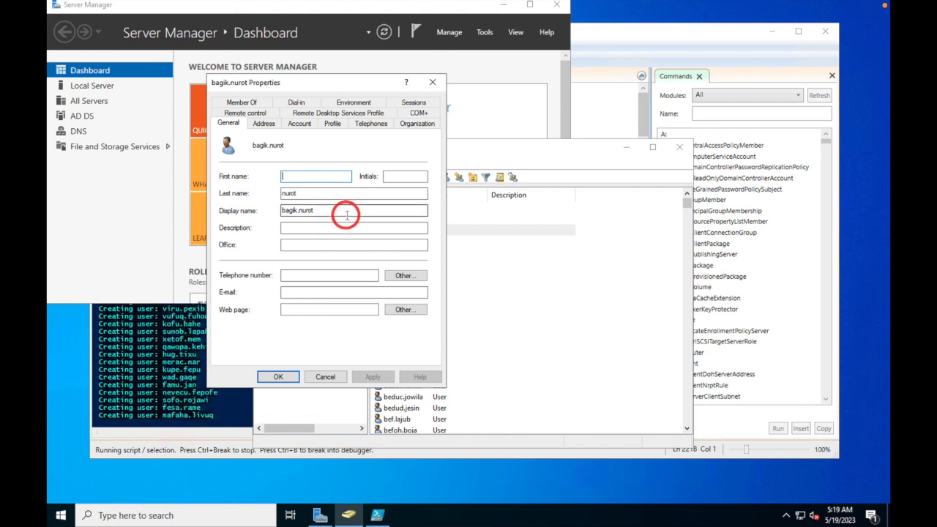
left_click(300, 123)
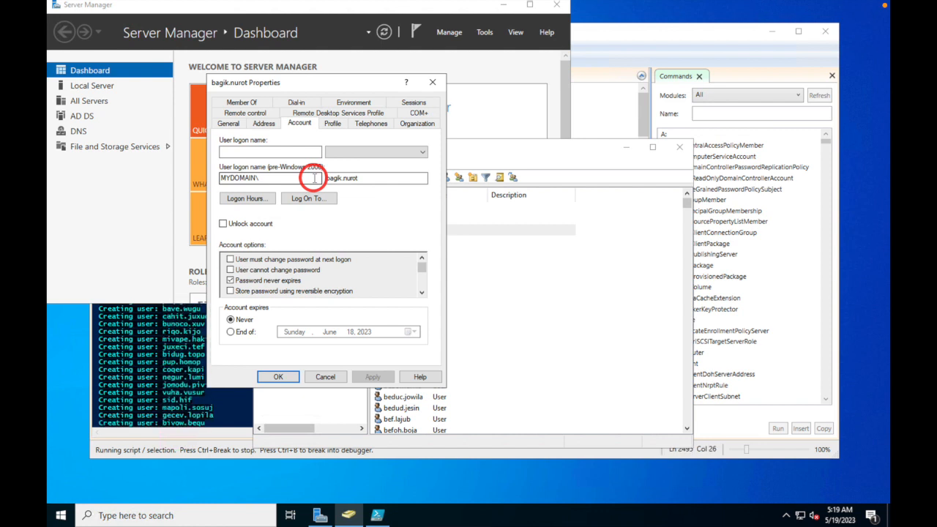
double_click(344, 178)
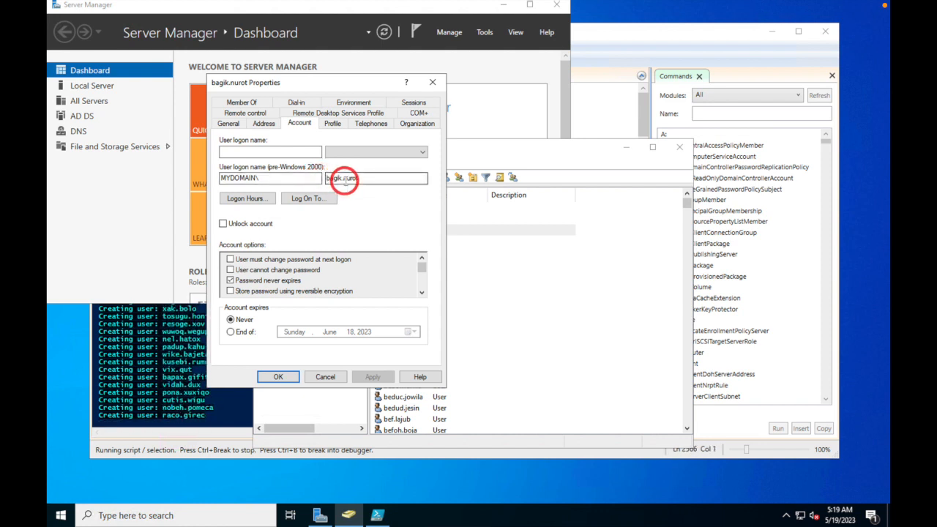
left_click(161, 433)
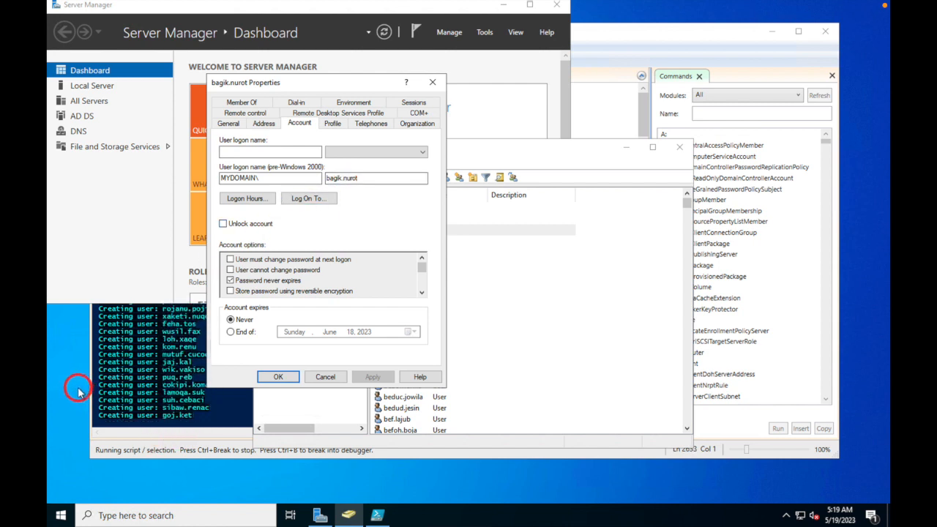
mouse_move(399, 4)
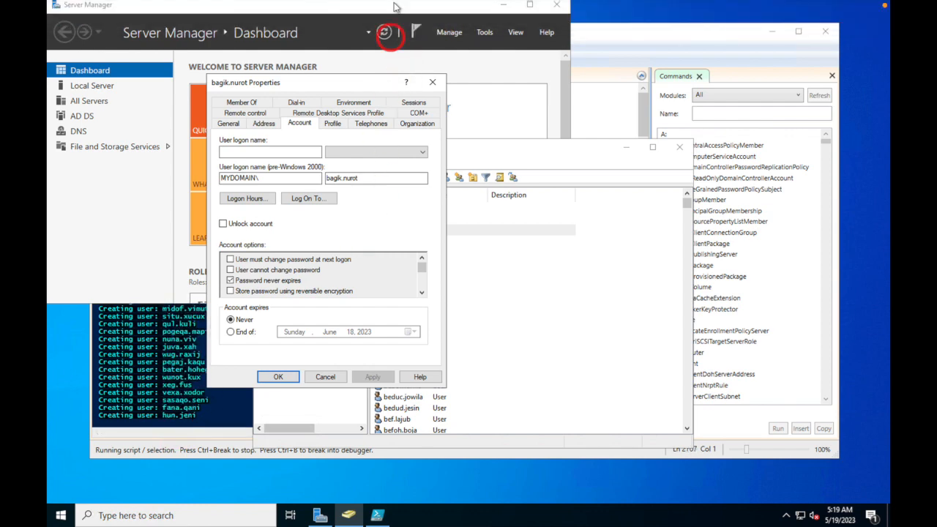
left_click(79, 27)
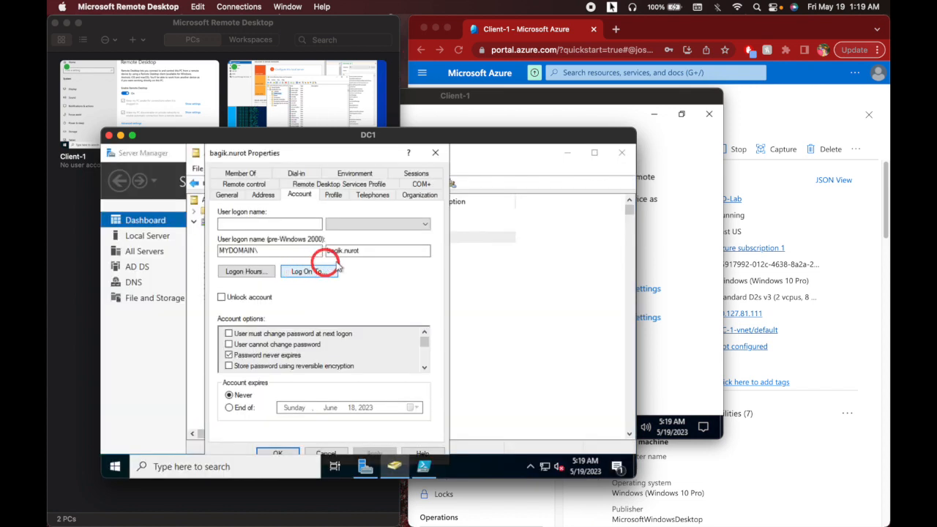
- Sign the current user out of the Client-1 session from the Start menu account options
left_click_drag(297, 254, 293, 253)
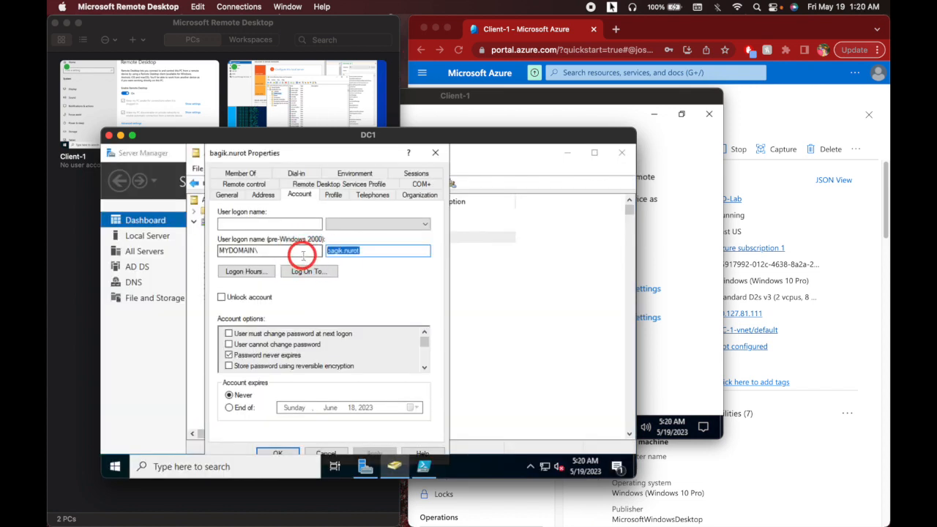
left_click(502, 97)
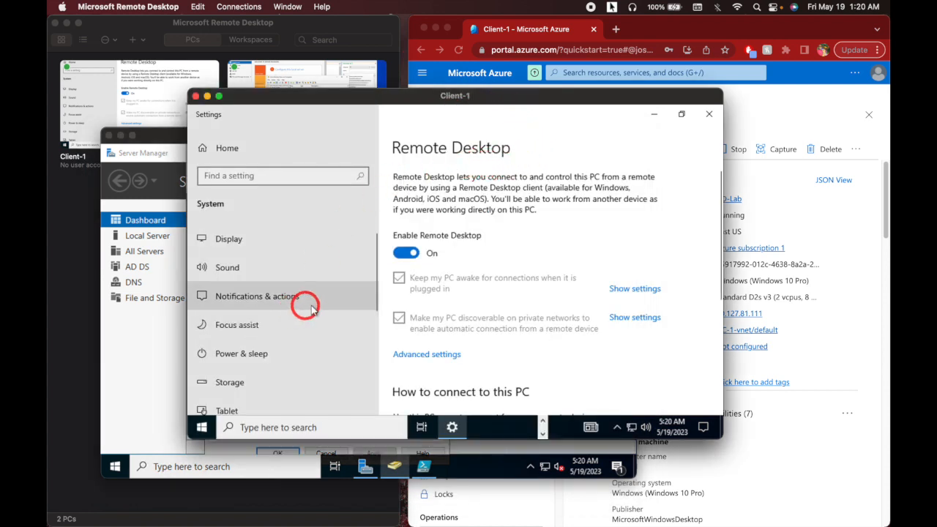
left_click(202, 429)
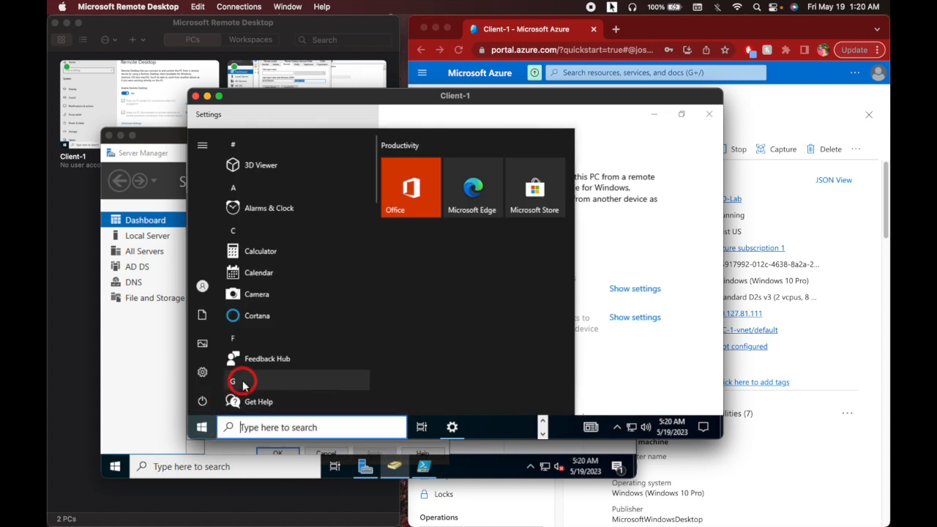
scroll(245, 386, "down", 8)
scroll(245, 386, "down", 1)
mouse_move(203, 400)
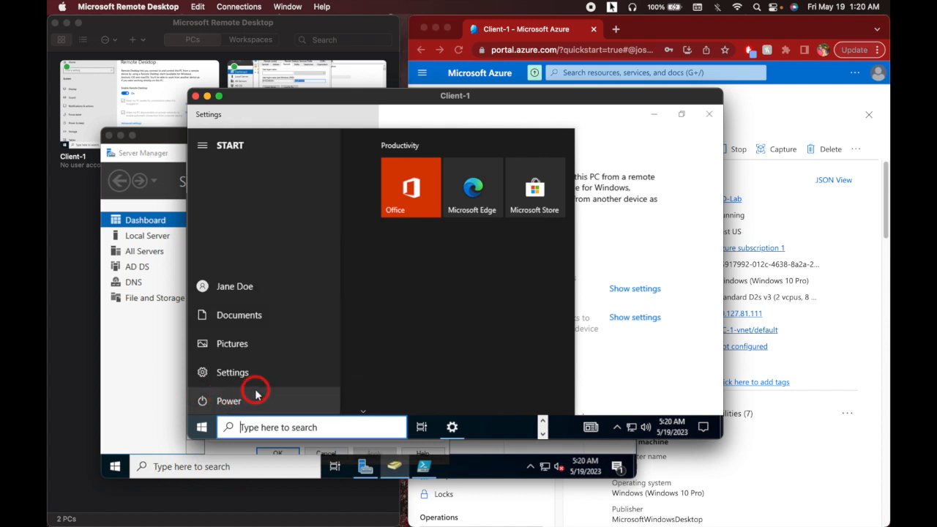
left_click(262, 286)
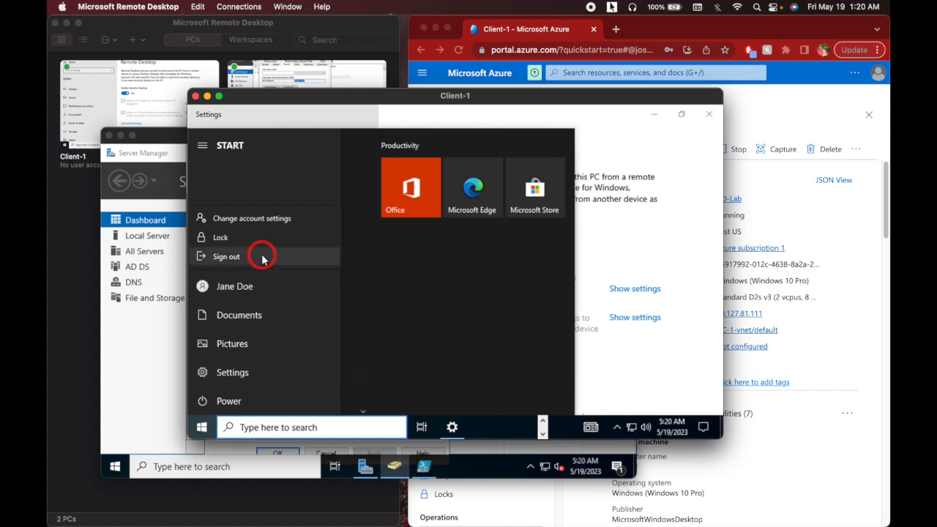
left_click(262, 257)
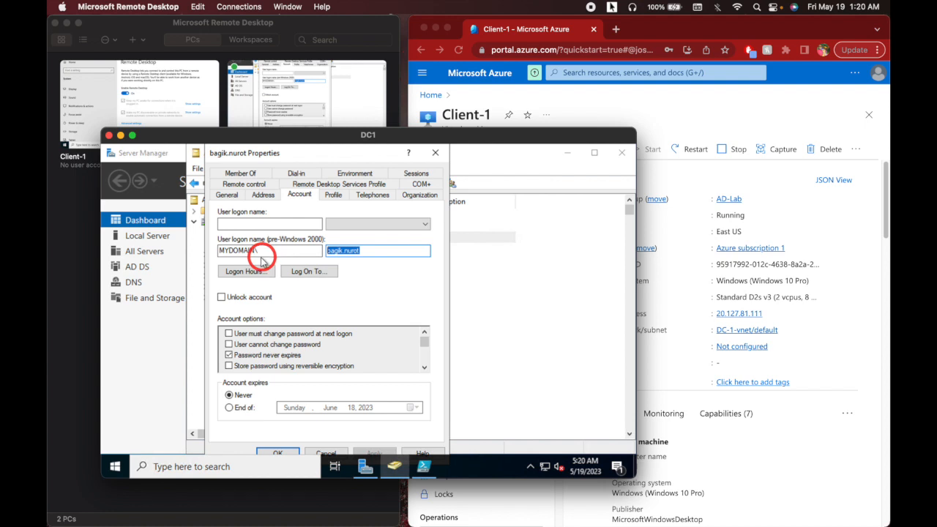
- Connect to Client-1 as the new domain user, accept the certificate, and open Start's Power menu
left_click(109, 101)
double_click(110, 101)
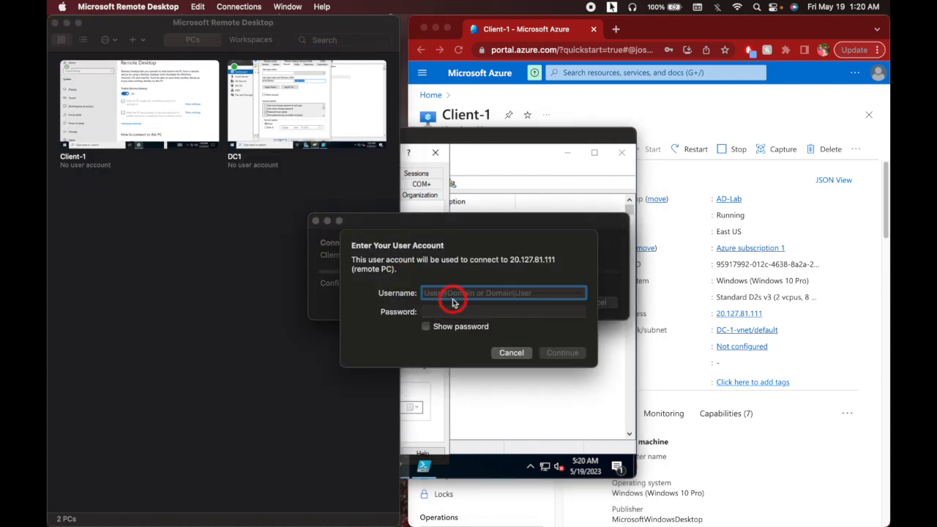
type("mydomain.com\\bagik.nurot")
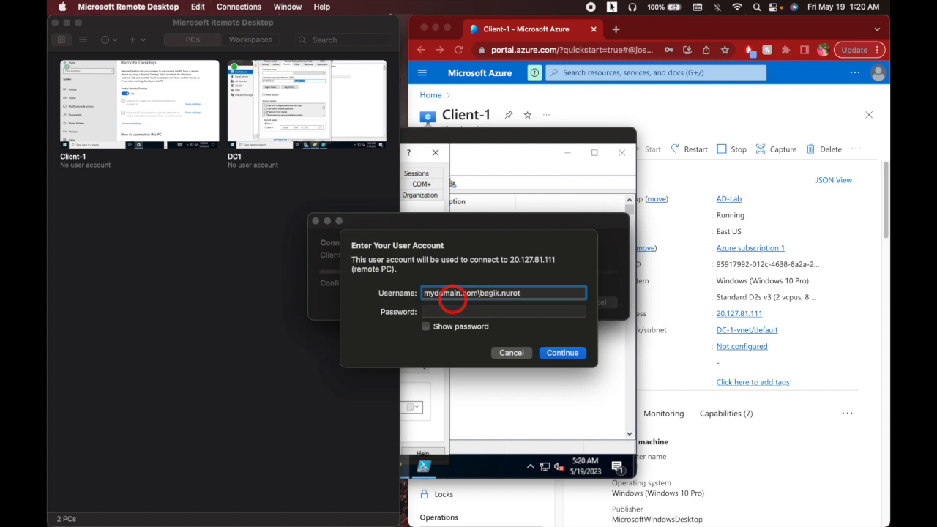
key("Tab")
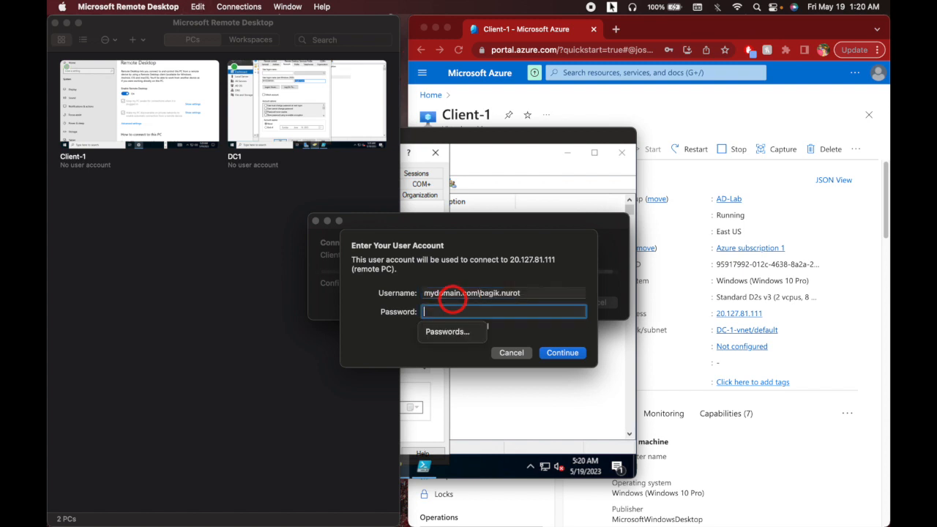
type("P")
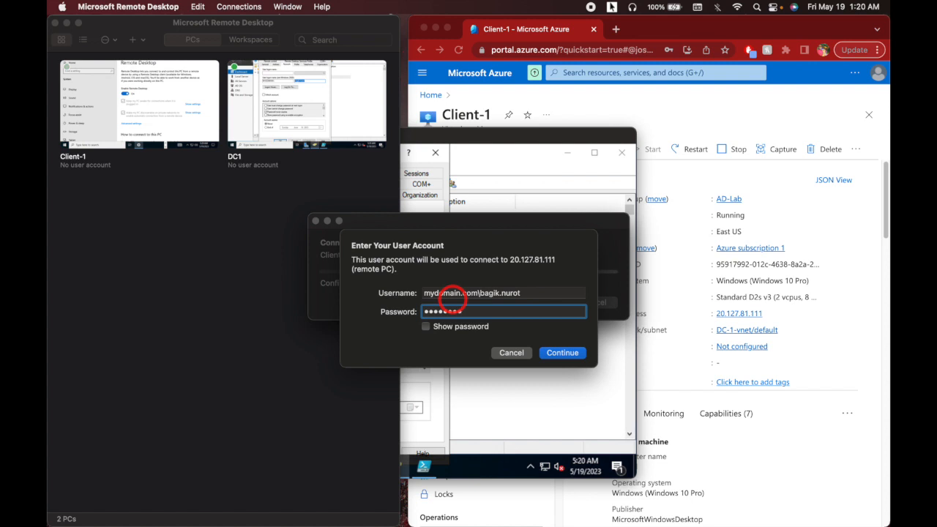
left_click(576, 353)
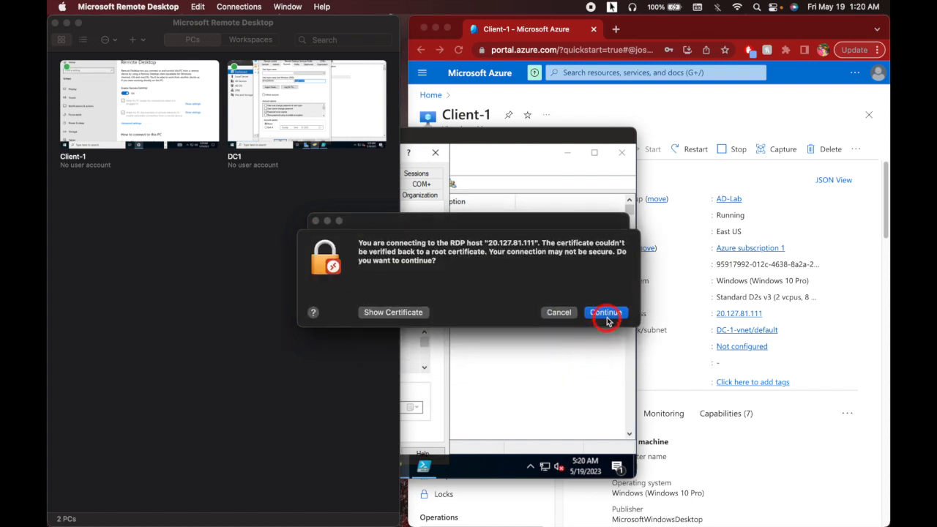
left_click(603, 311)
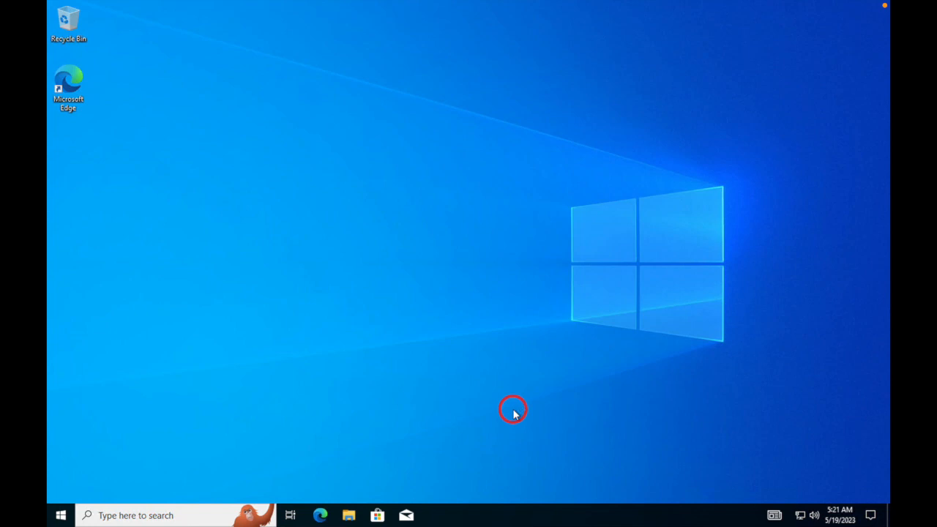
left_click(61, 516)
left_click(62, 489)
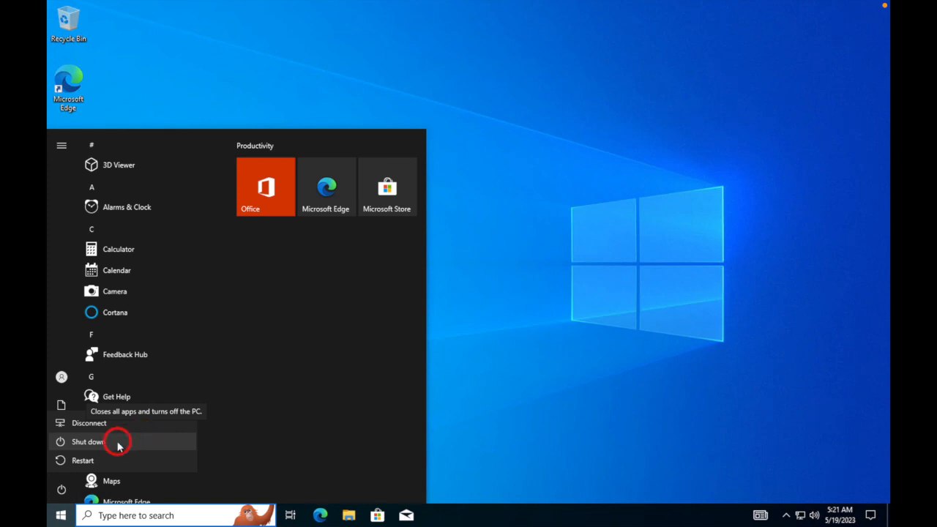
- Shut down Client-1 and start a new connection to it, moving the progress box aside
left_click(118, 443)
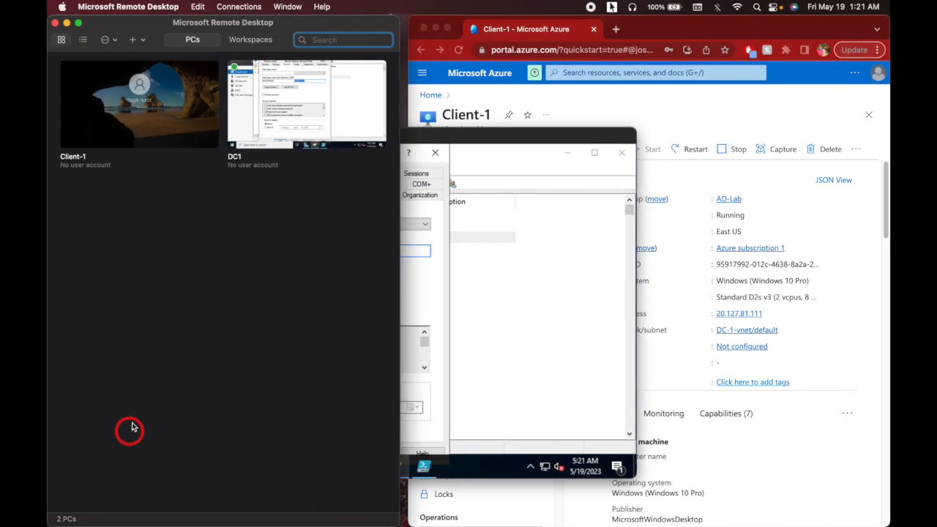
left_click(114, 128)
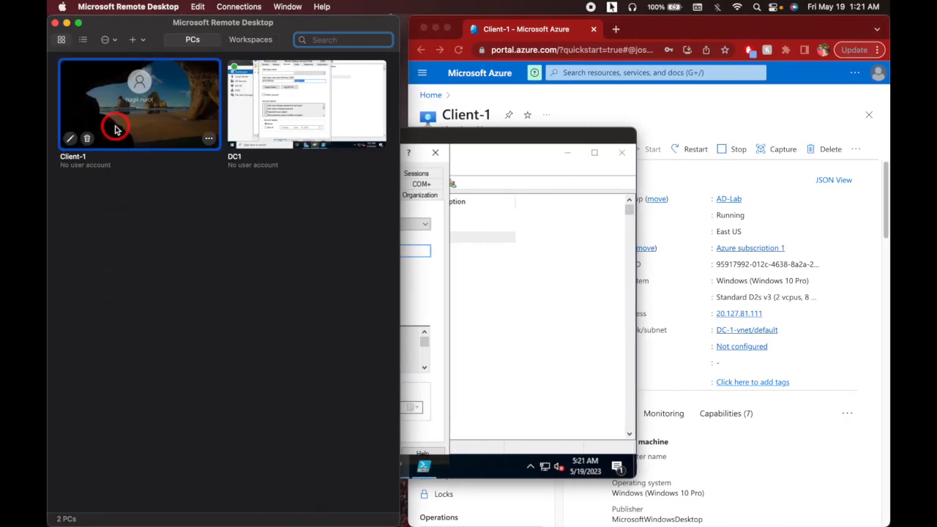
double_click(121, 127)
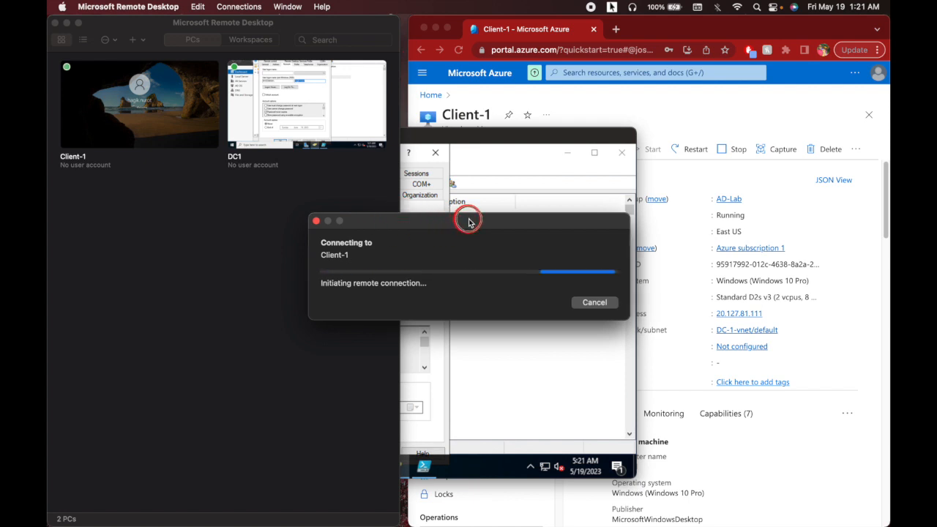
left_click_drag(469, 222, 583, 232)
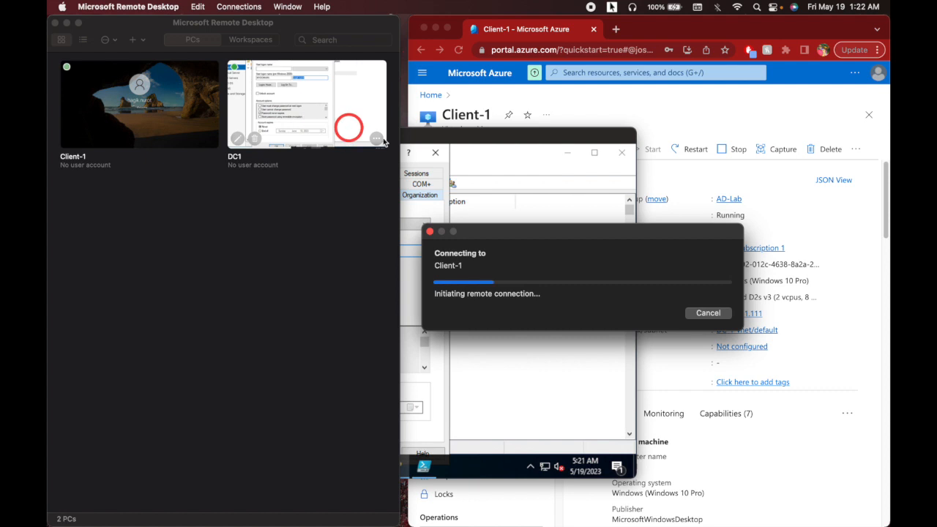
- On DC1, close the open user properties and dismiss the unable-to-connect error
left_click(481, 141)
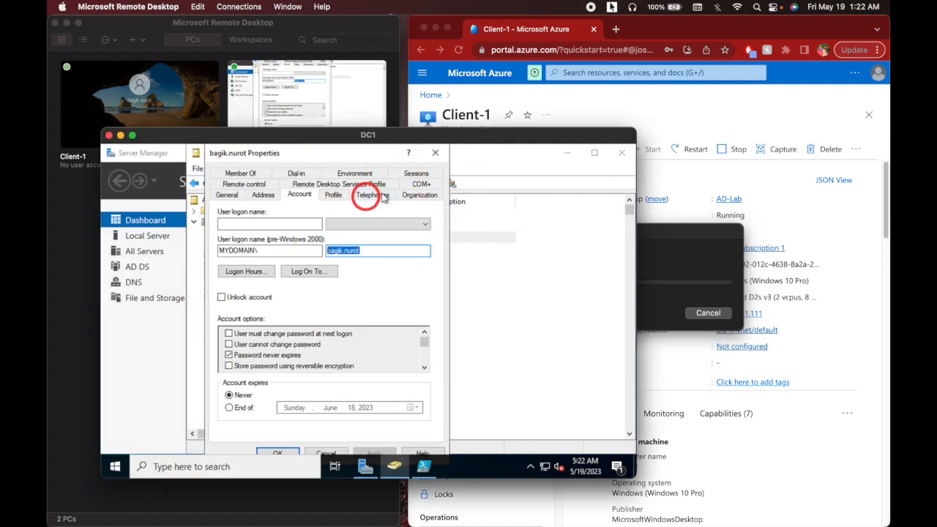
left_click(436, 152)
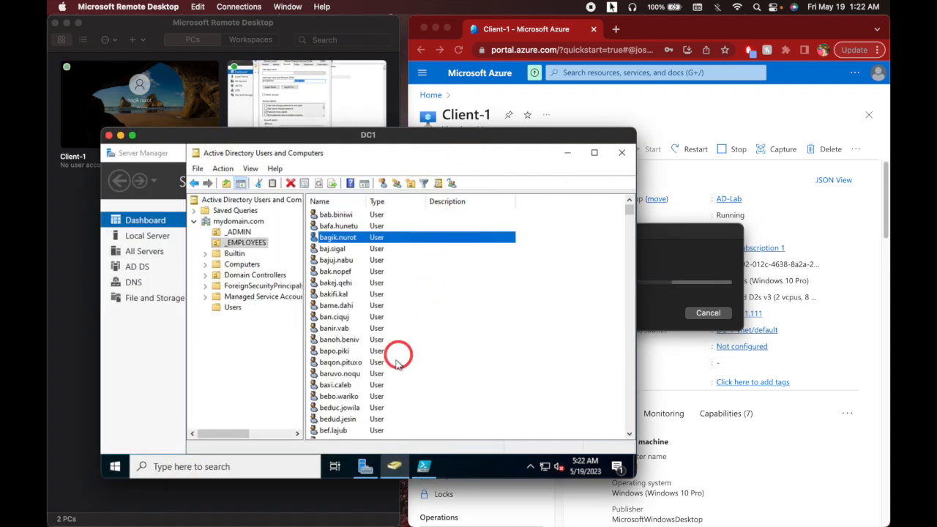
scroll(398, 359, "down", 3)
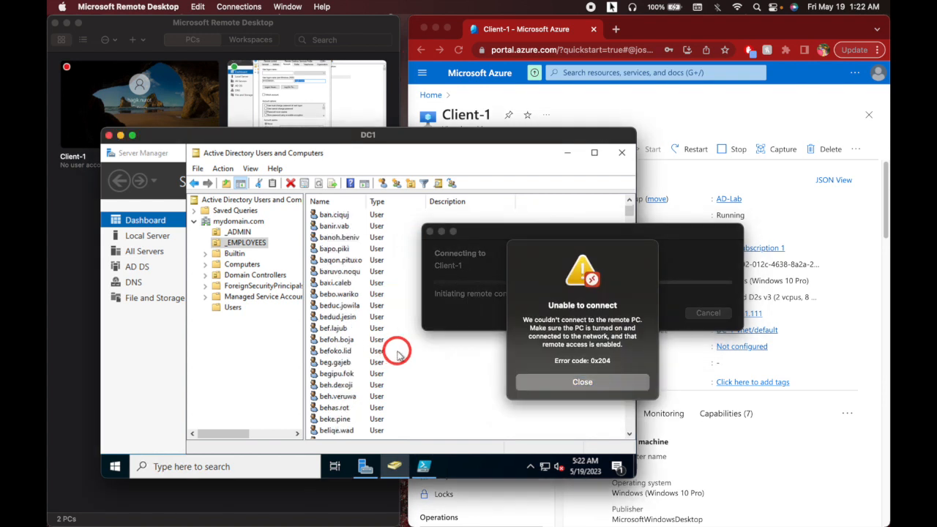
left_click(606, 382)
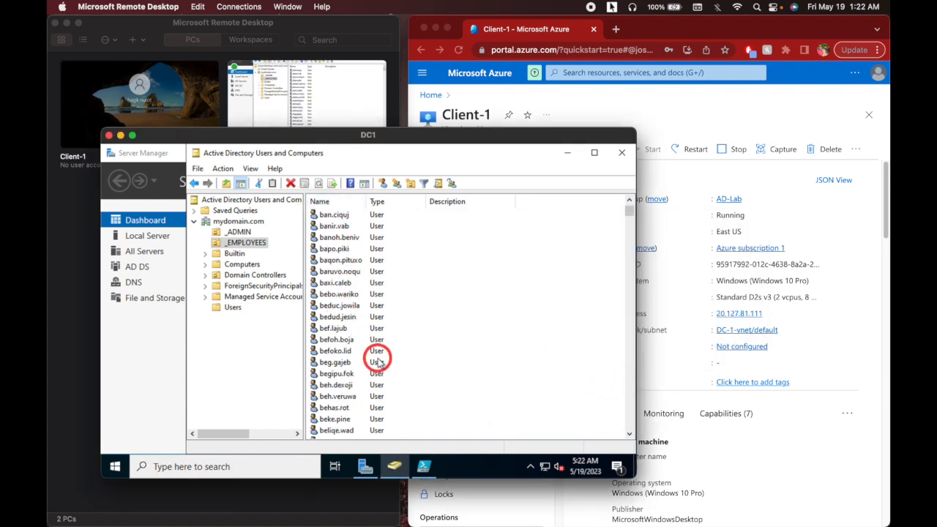
scroll(379, 356, "down", 2)
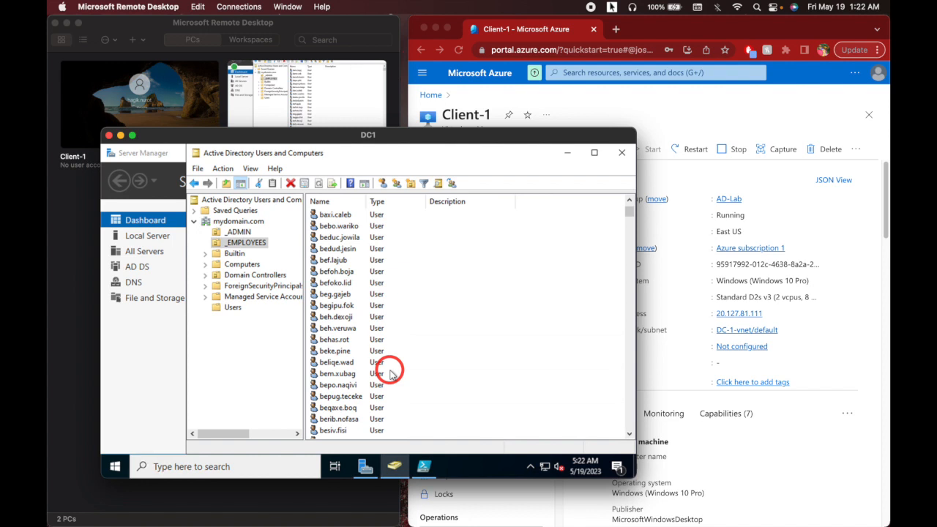
scroll(390, 374, "down", 1)
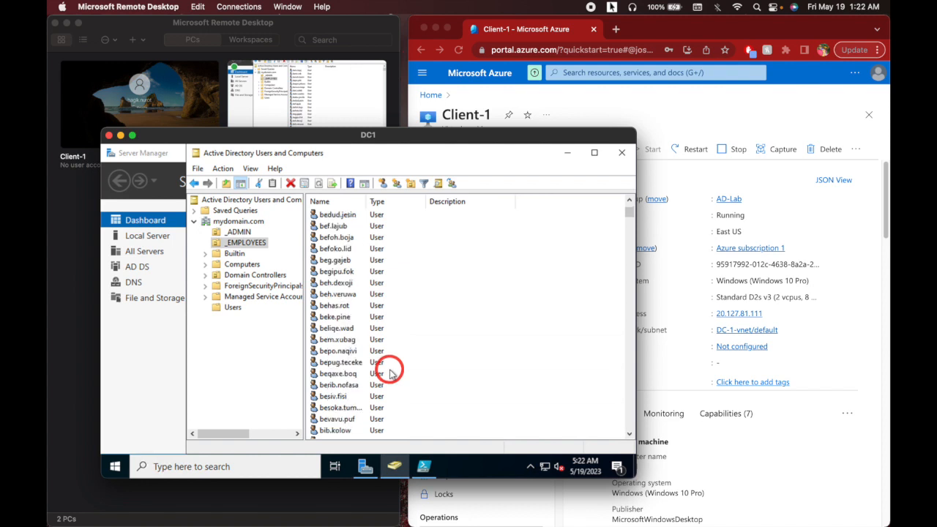
- Select the new user's pre-Windows 2000 logon name on its Account tab, then retry connecting to Client-1
double_click(342, 317)
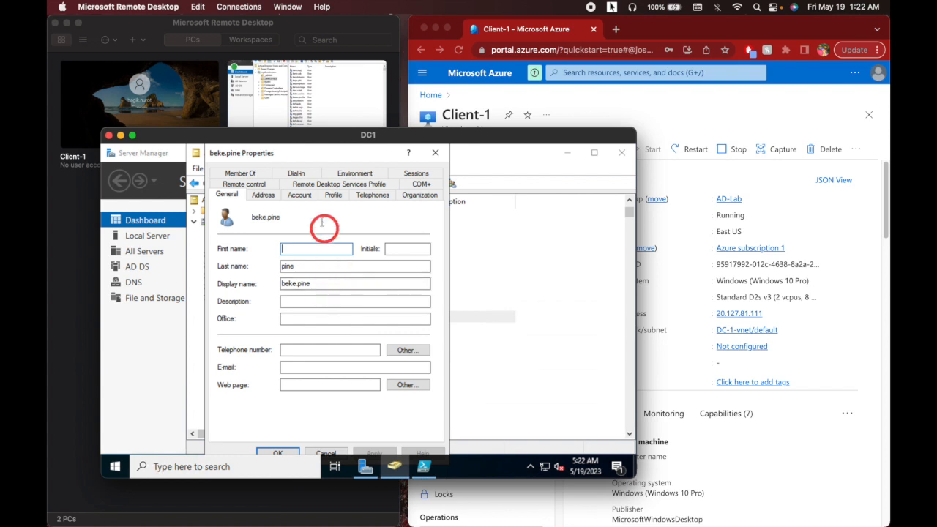
left_click(301, 196)
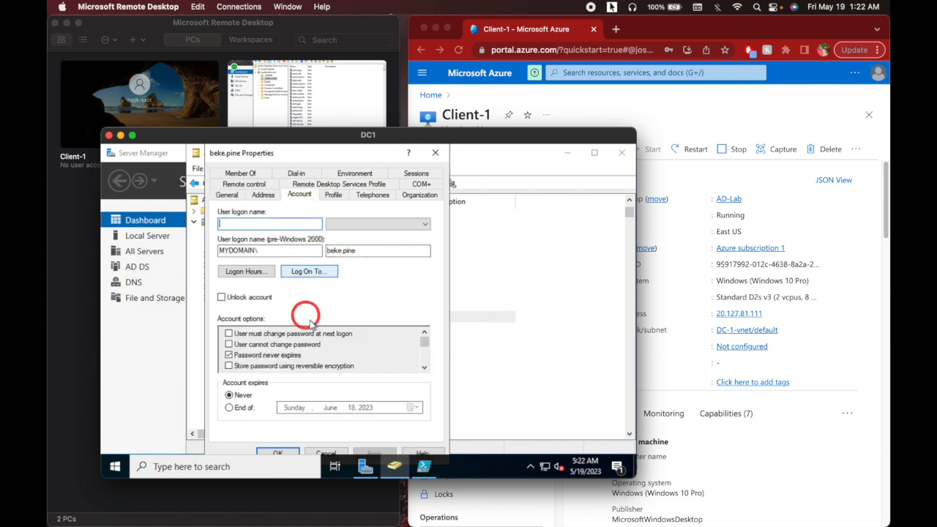
left_click_drag(366, 251, 310, 249)
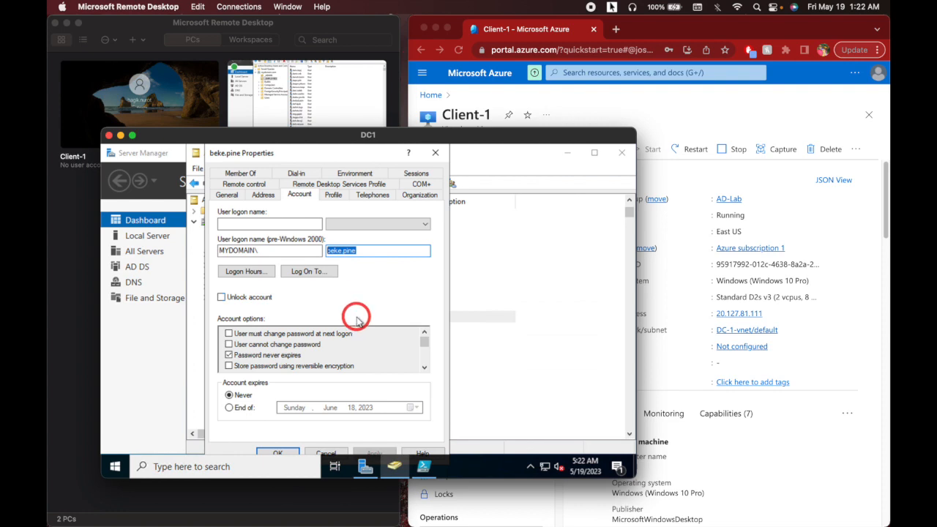
left_click_drag(431, 135, 567, 132)
double_click(168, 134)
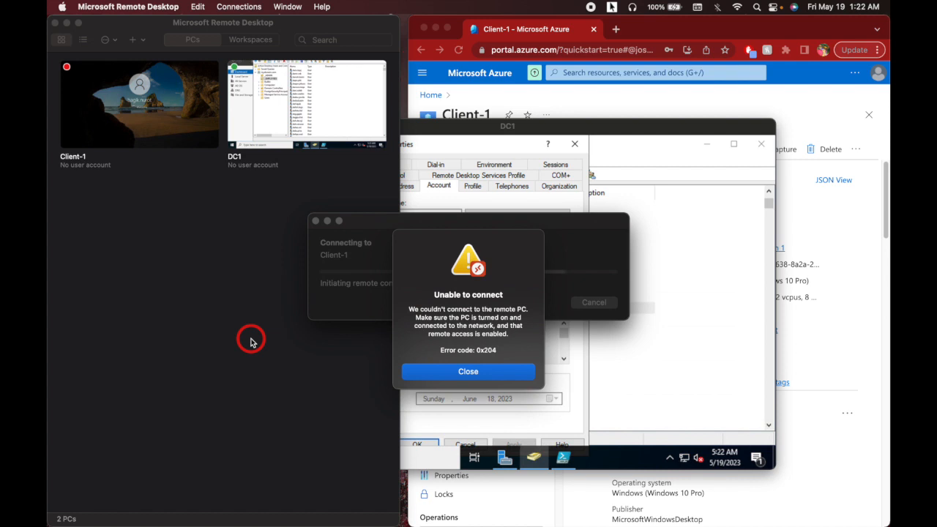
- Reload the Azure portal, dismiss the credit notice, and start the Client-1 virtual machine
left_click(451, 370)
left_click(618, 110)
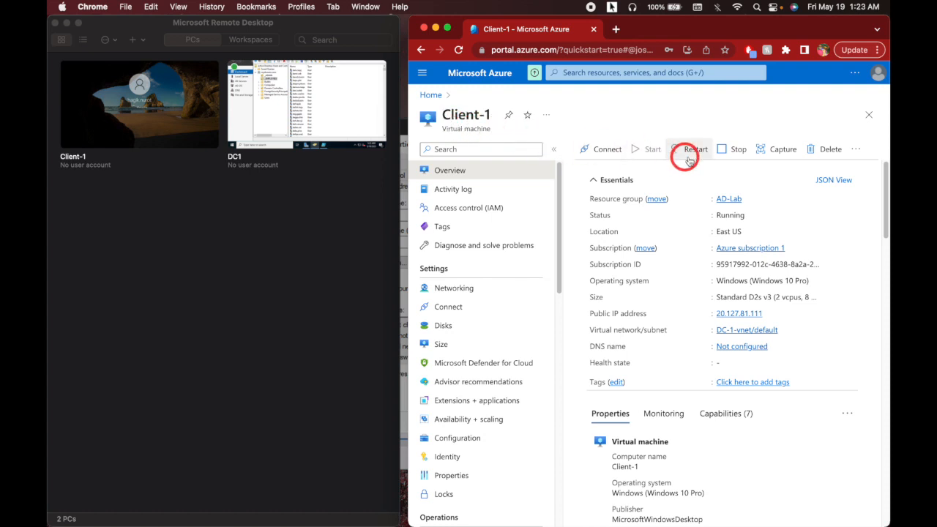
left_click(460, 53)
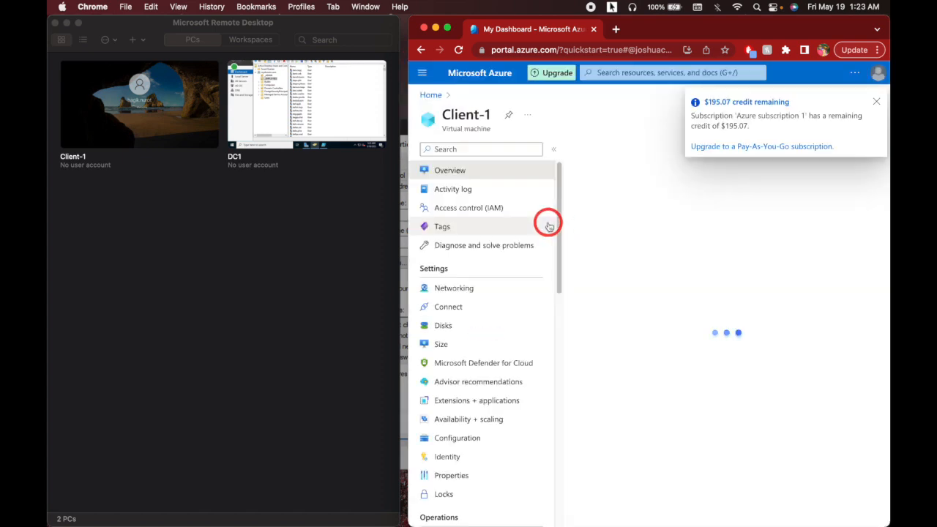
left_click(876, 101)
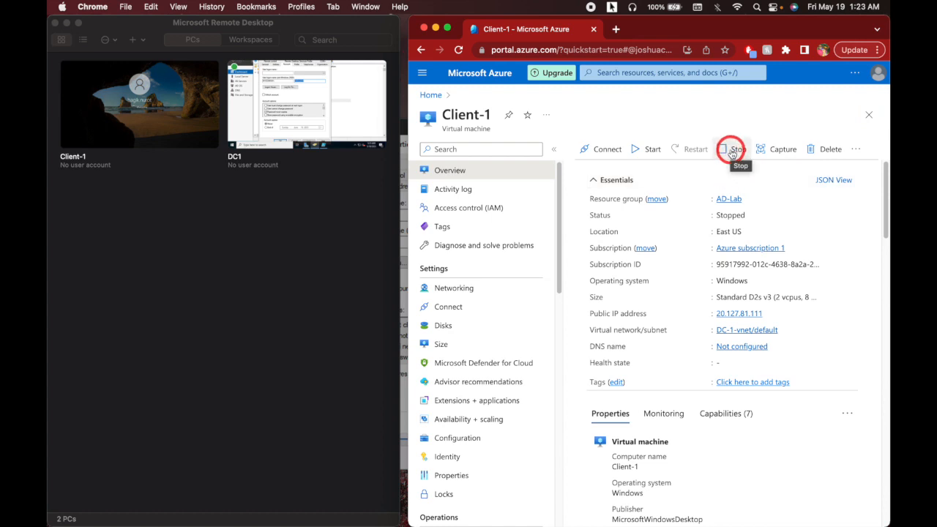
left_click(640, 161)
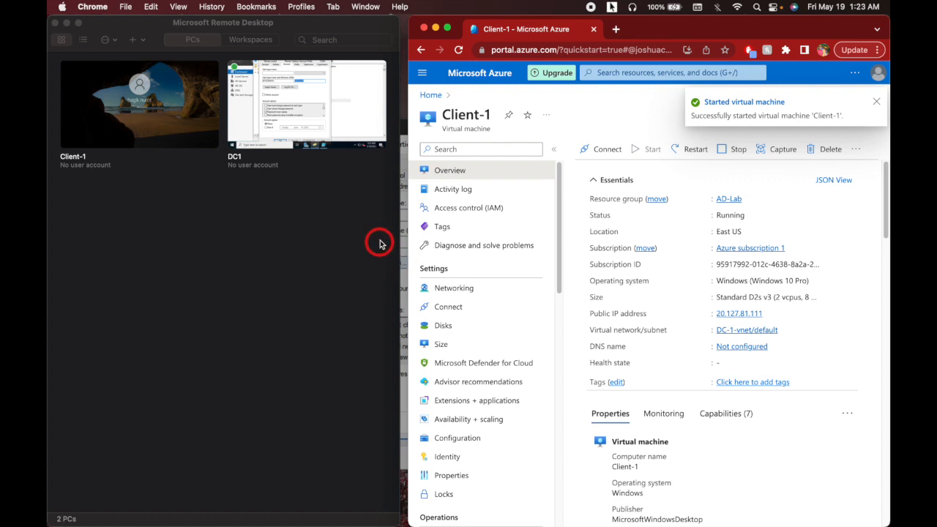
- Sign in to Client-1 with the new user's mydomain.com credentials and accept the certificate
double_click(134, 127)
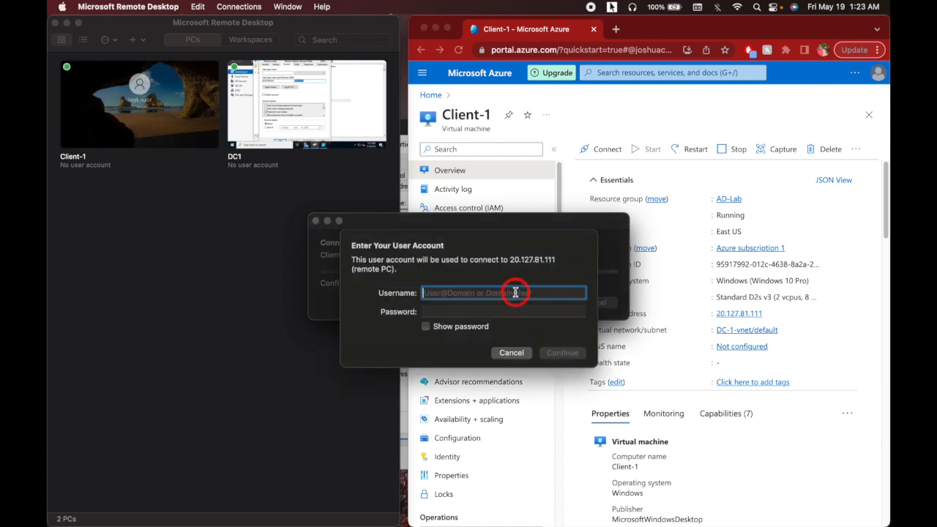
type("mydomain.com")
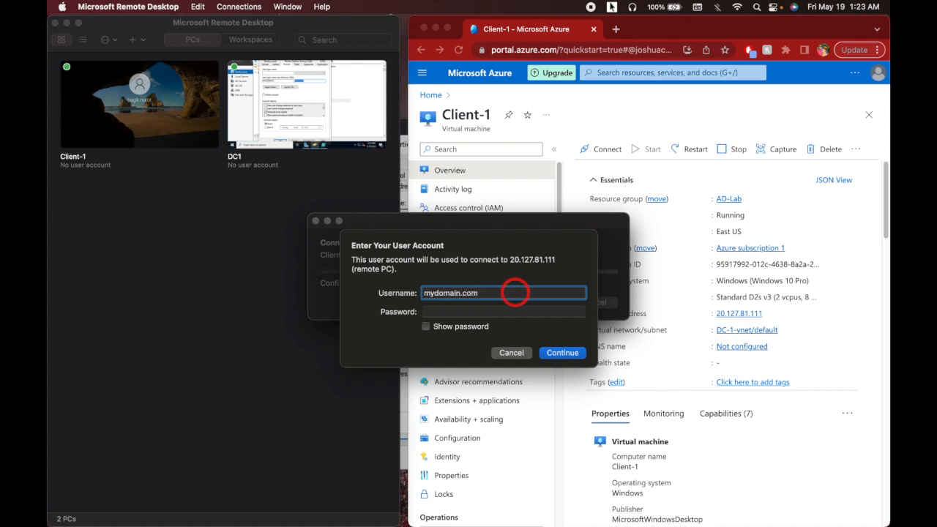
type("\\beke.pine")
key("Tab")
type("***")
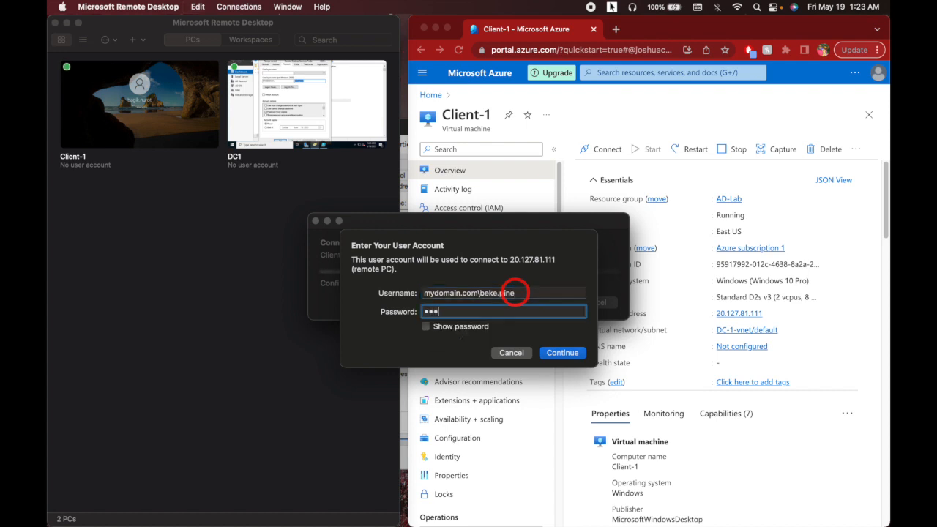
type("*******")
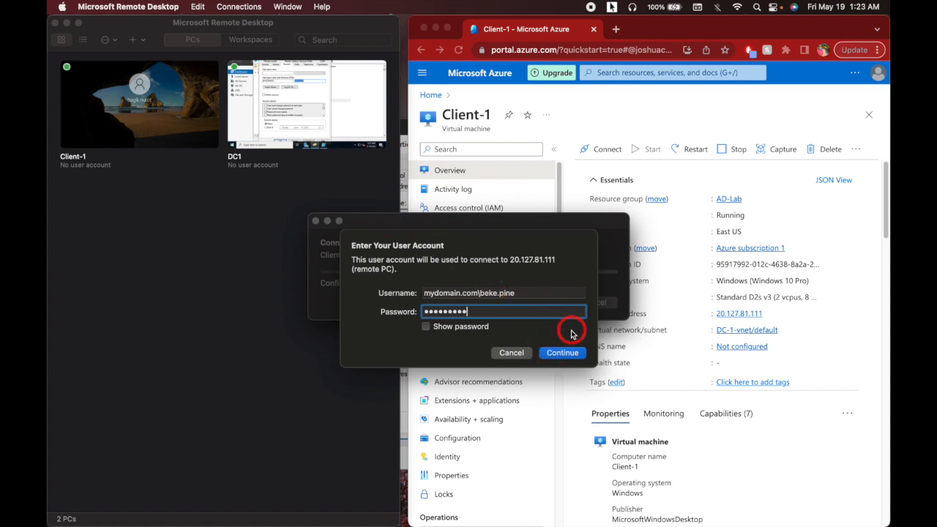
left_click(562, 352)
left_click(604, 312)
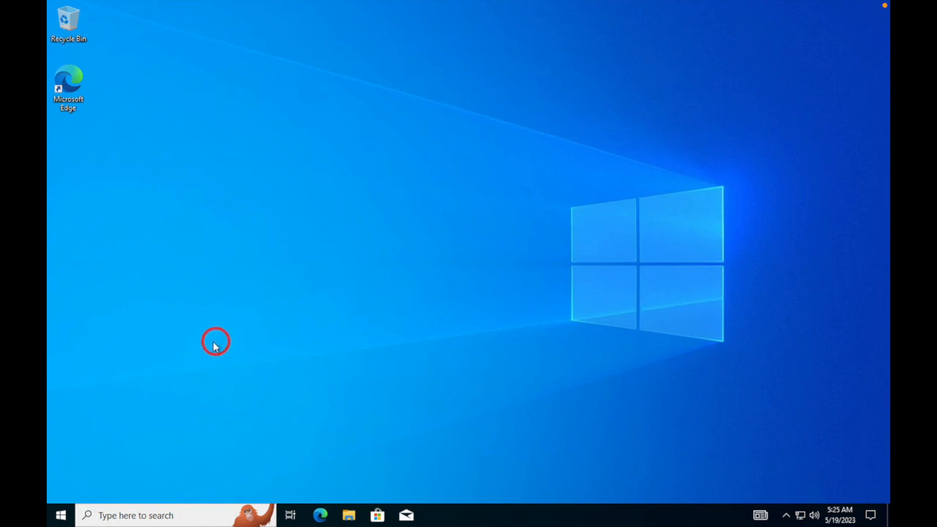
- Open Command Prompt from the cm search and run logoff to sign the user out
left_click(128, 516)
type("cm")
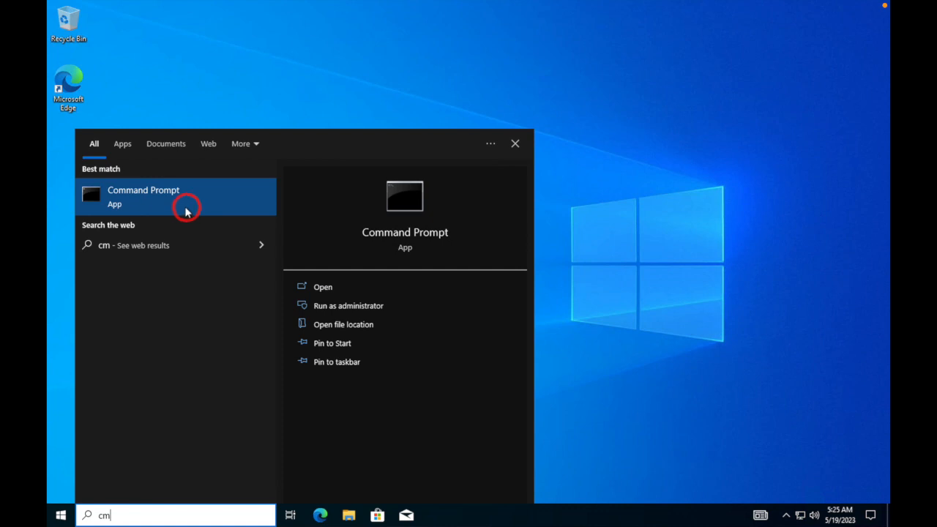
left_click(175, 207)
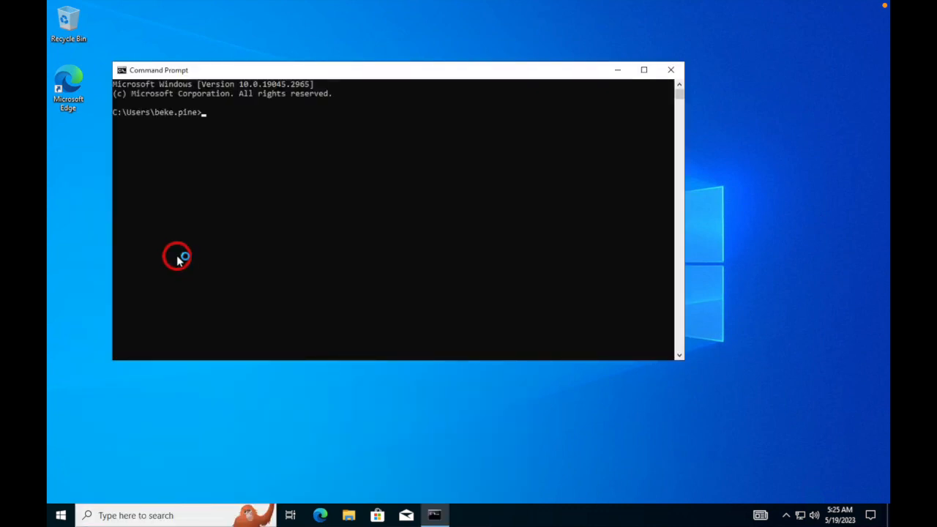
type("logoff")
key("Return")
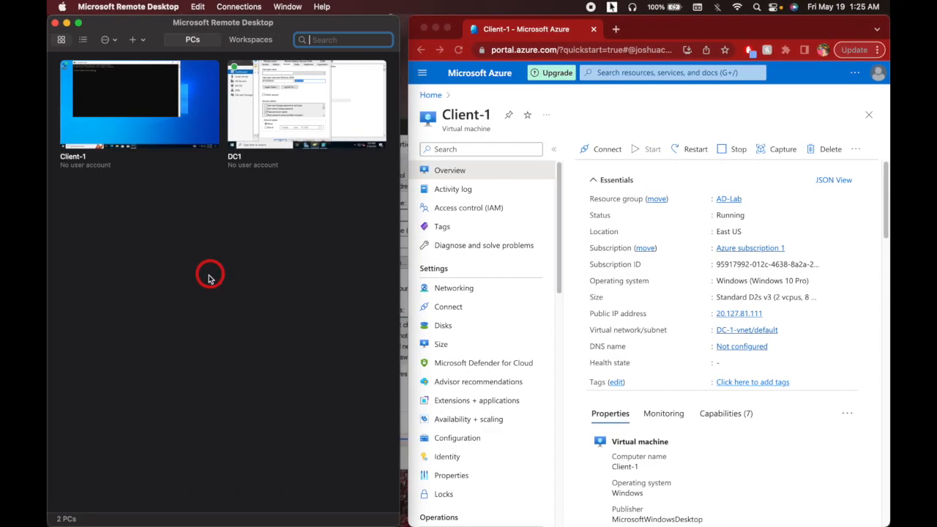
- Reconnect to Client-1 with the domain user's mydomain.com username and password, accepting the certificate
mouse_move(132, 143)
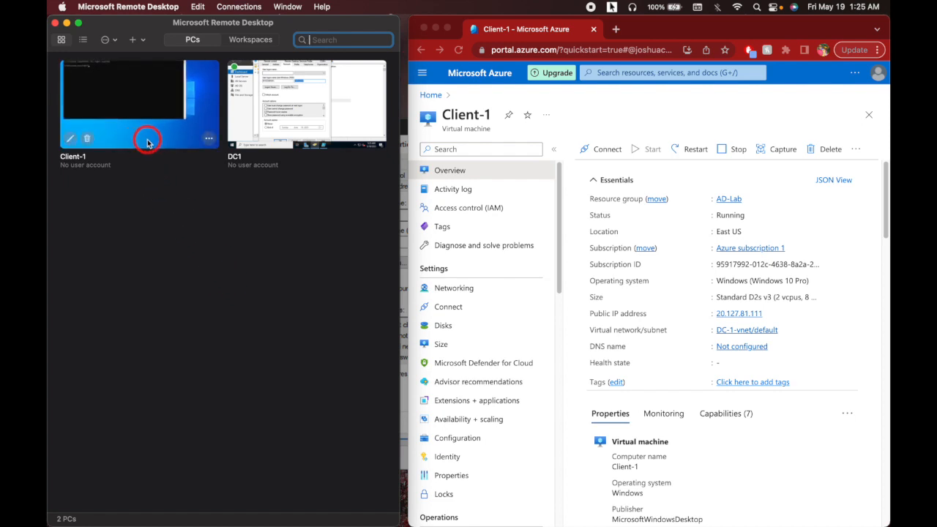
double_click(147, 142)
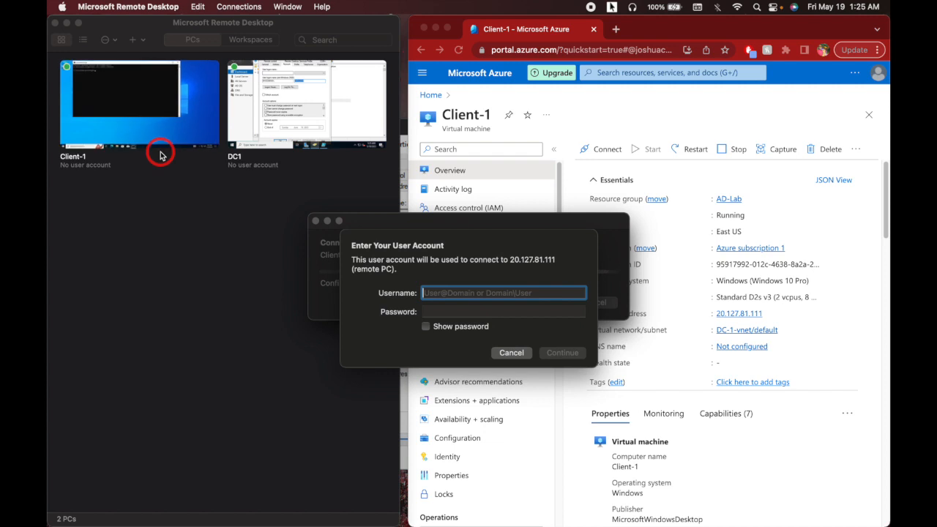
type("mydomain.com\\")
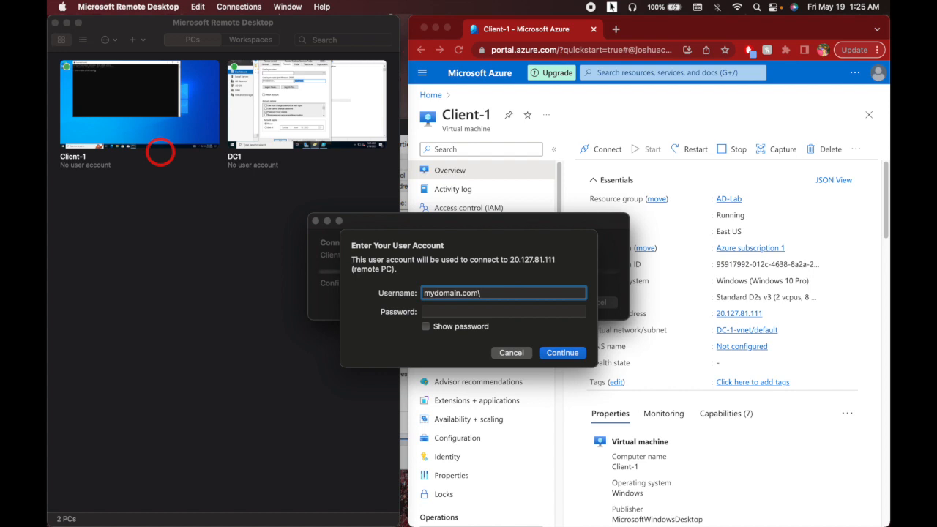
type("beke.pine")
key("Tab")
type("•")
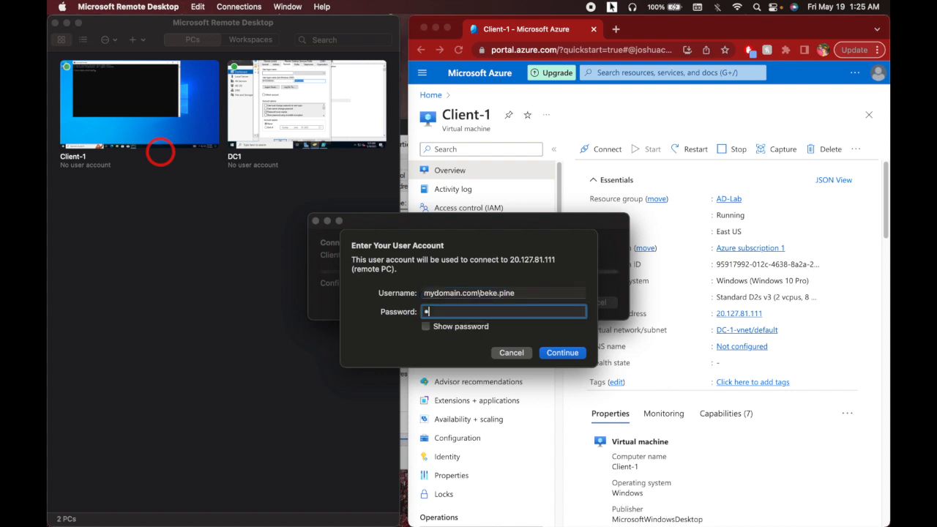
key("Return")
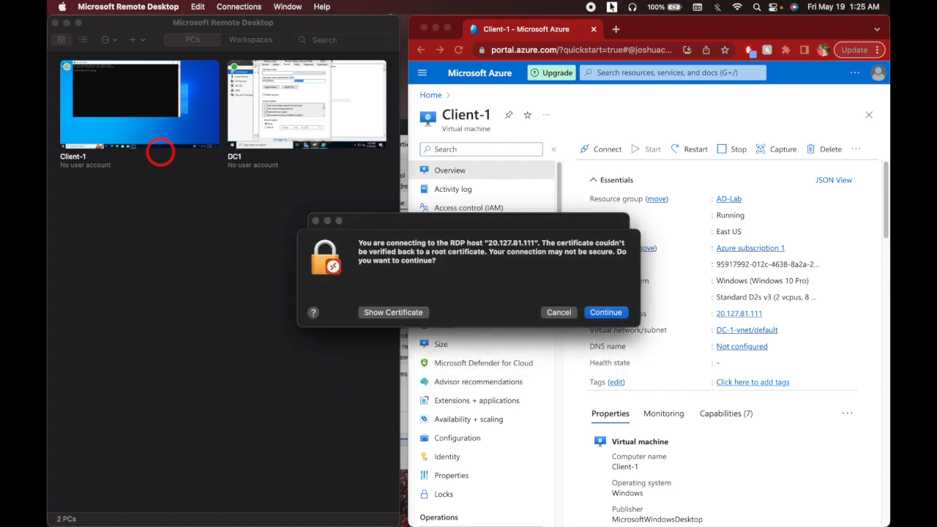
key("Return")
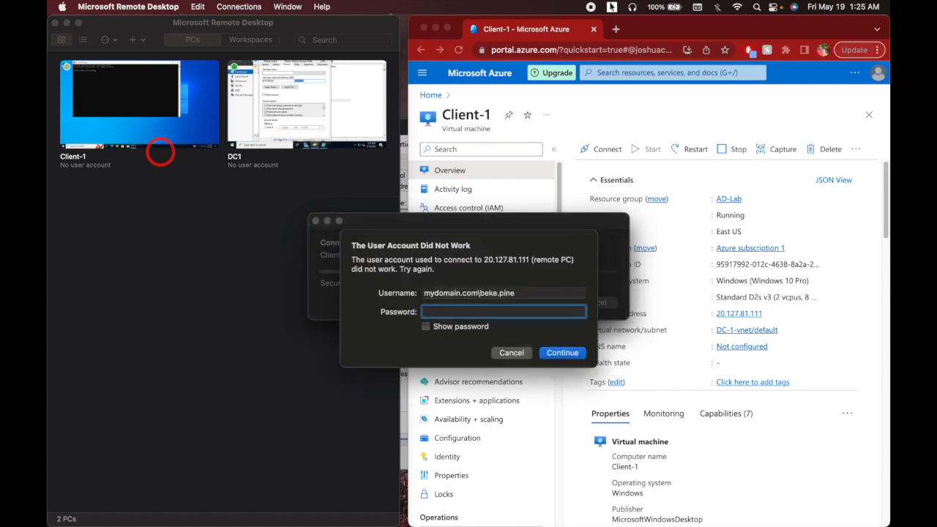
- Re-enter the password repeatedly at the 'User Account Did Not Work' prompt
type("•")
key("Return")
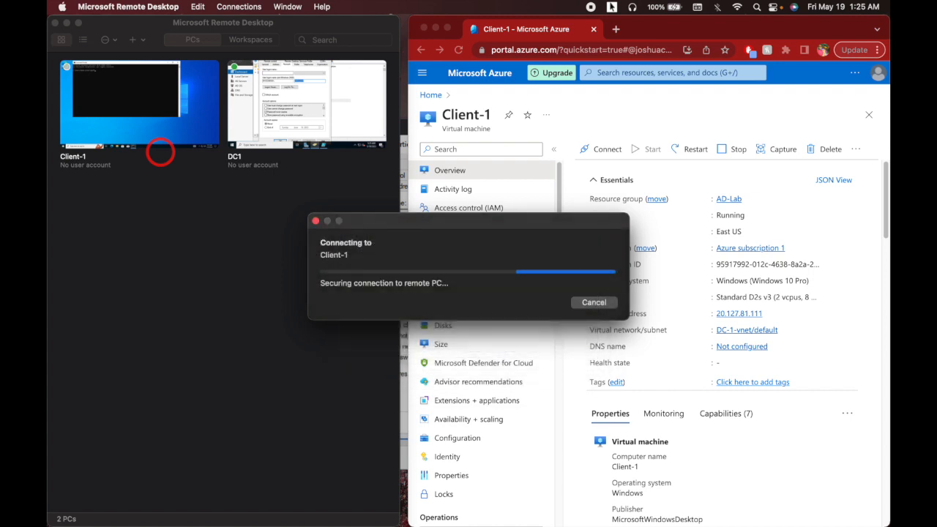
type("•")
key("Return")
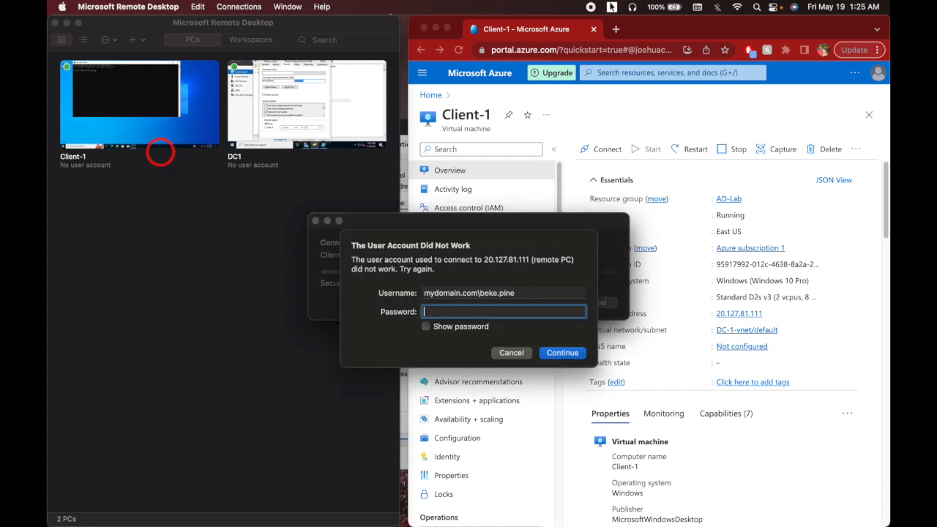
key("Return")
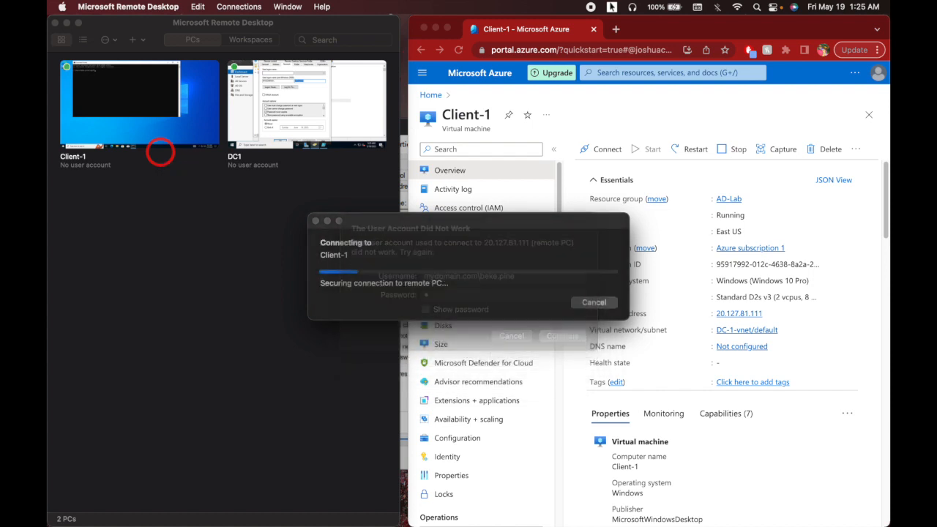
type("•")
key("Return")
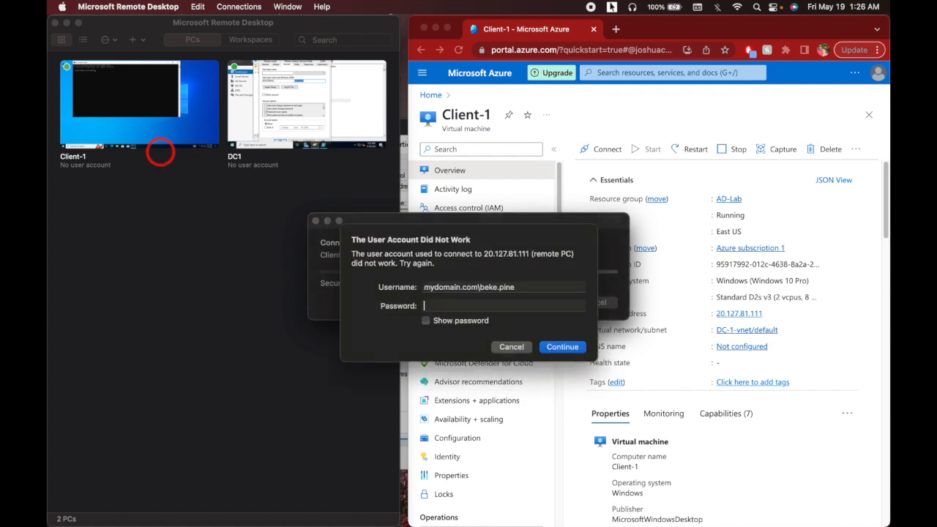
type("•")
key("Return")
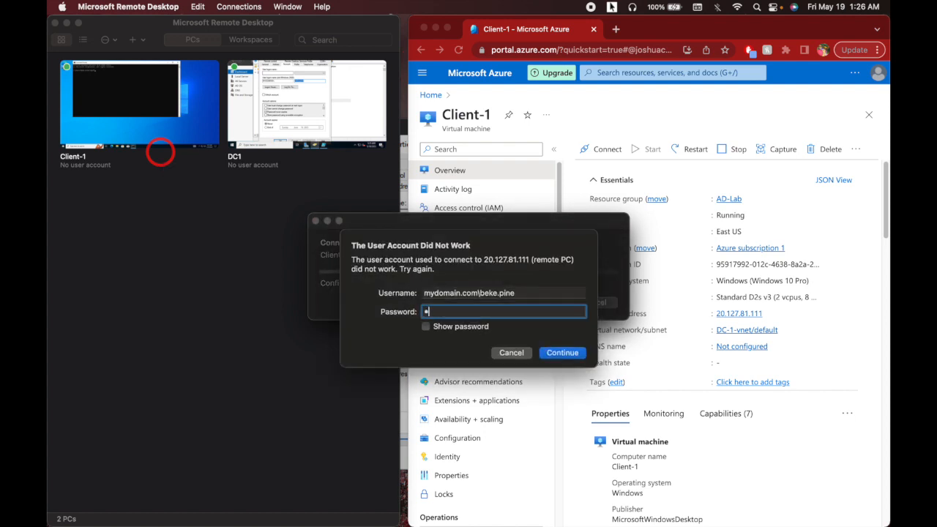
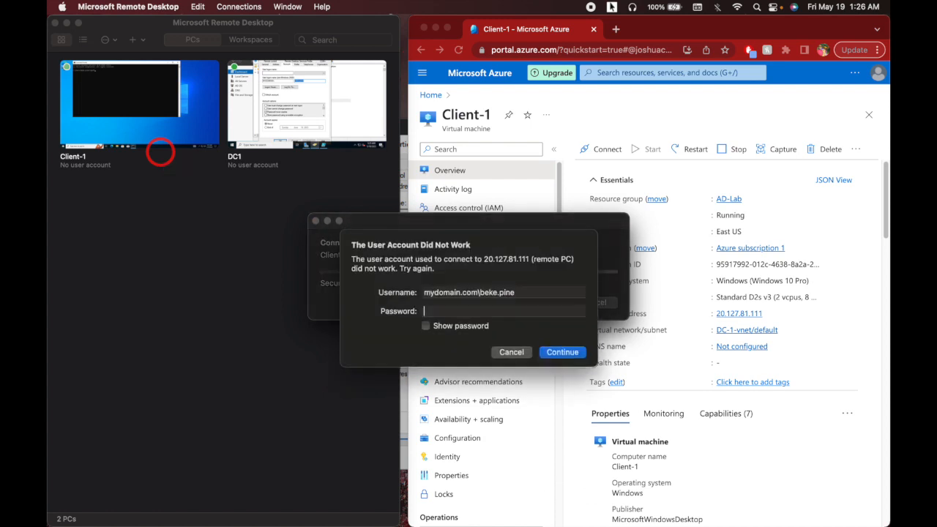
key("Return")
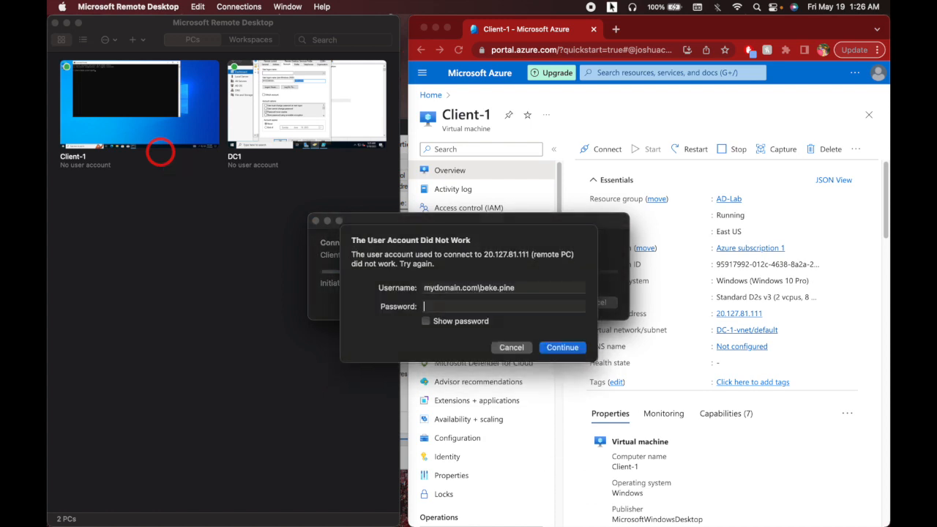
type("•")
key("Return")
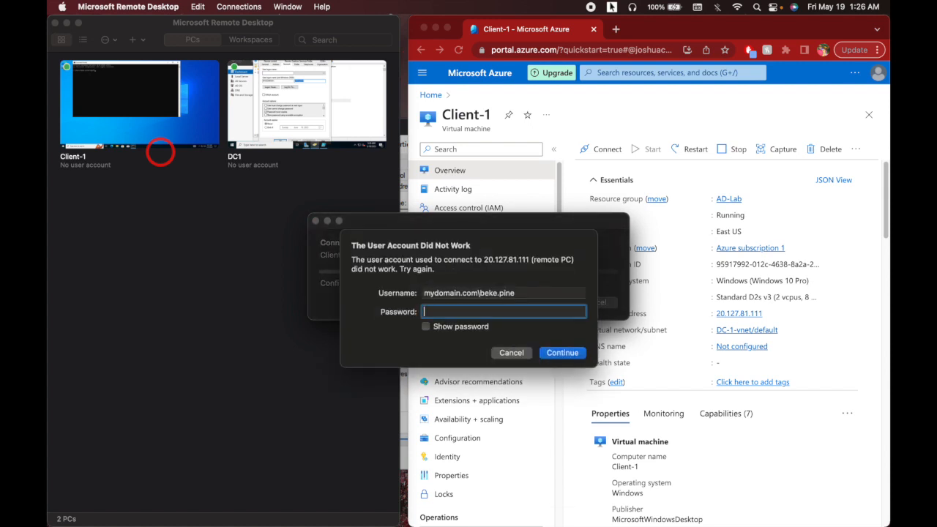
type("•")
key("Return")
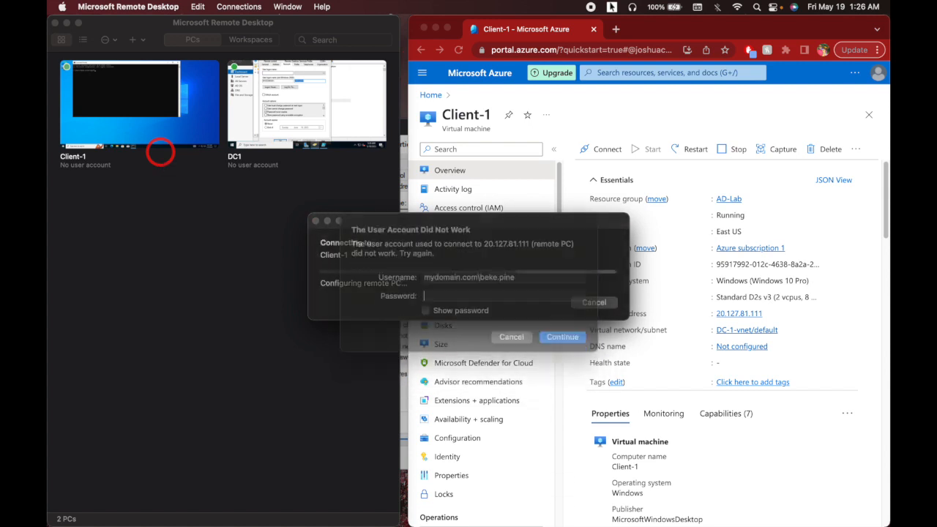
type("•")
key("Return")
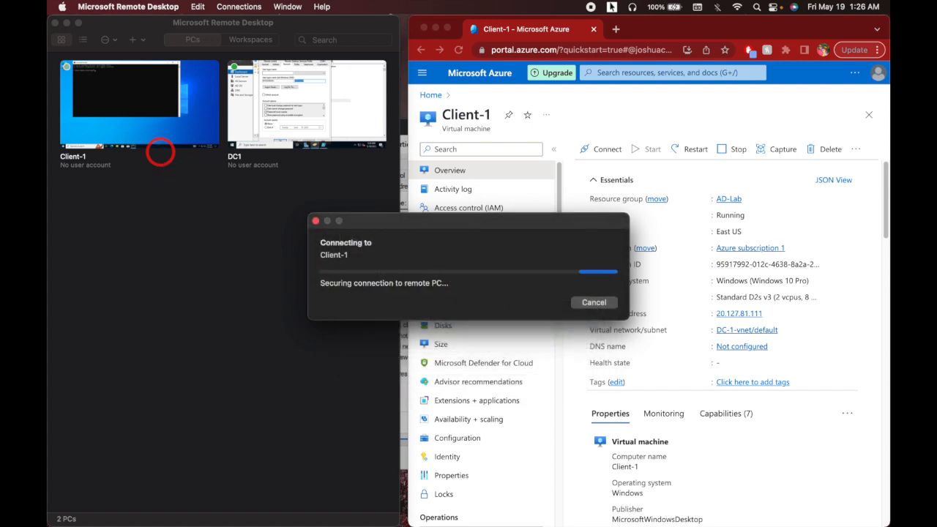
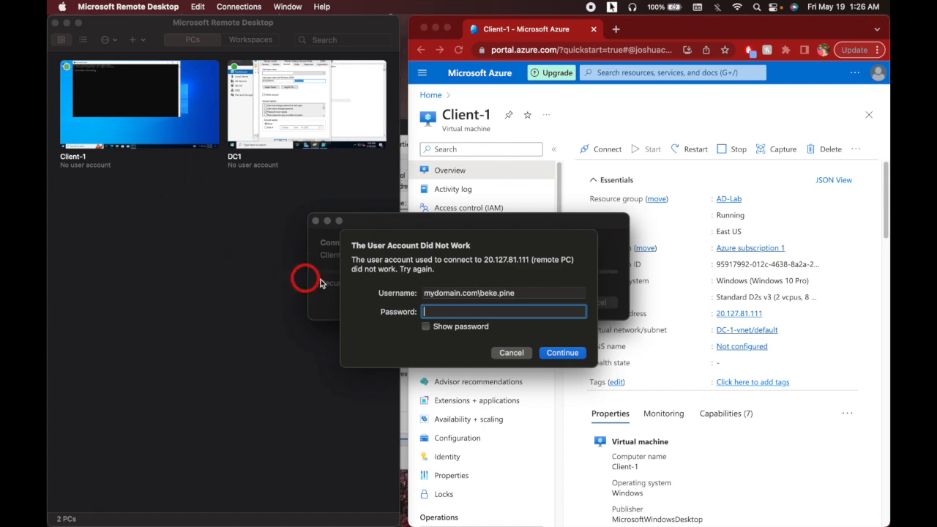
- Bring the DC1 remote session forward, showing the domain user's account properties
double_click(287, 118)
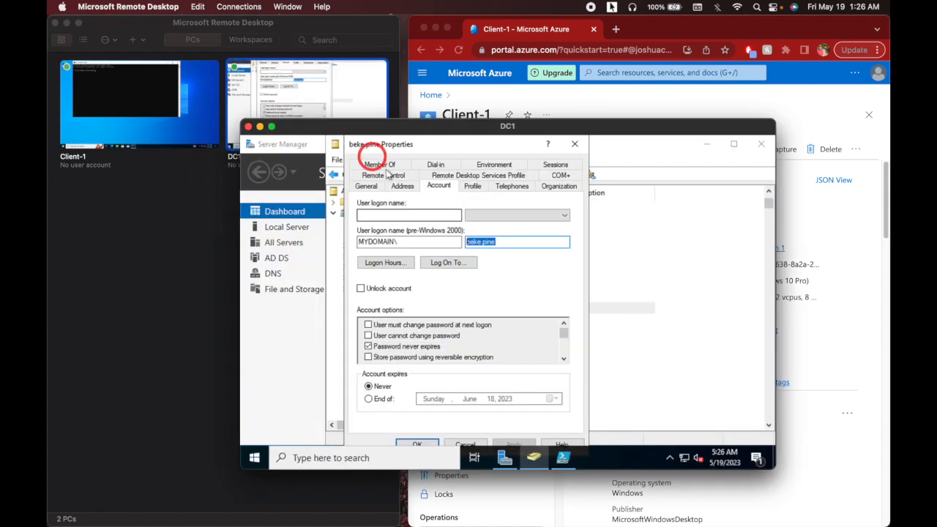
- Make the DC1 session full screen, then review and close the user's General tab
left_click(271, 127)
left_click(297, 208)
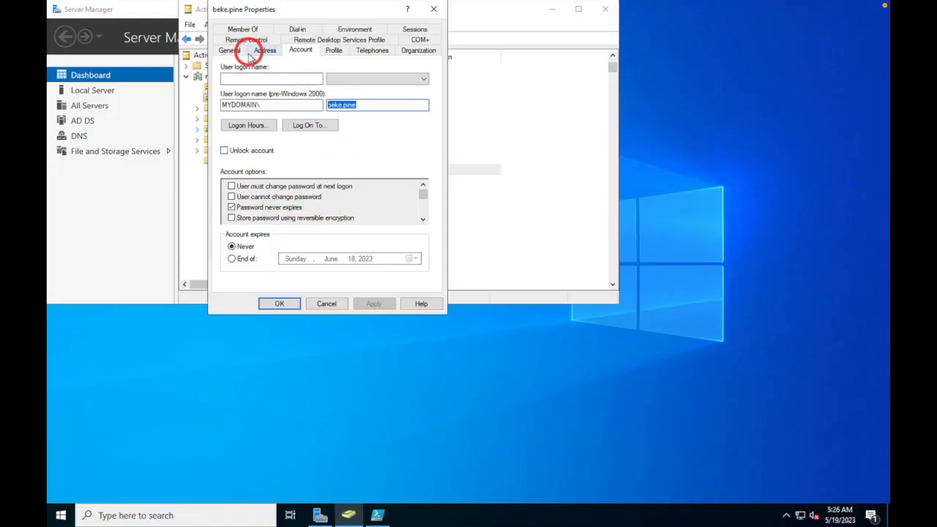
left_click(230, 51)
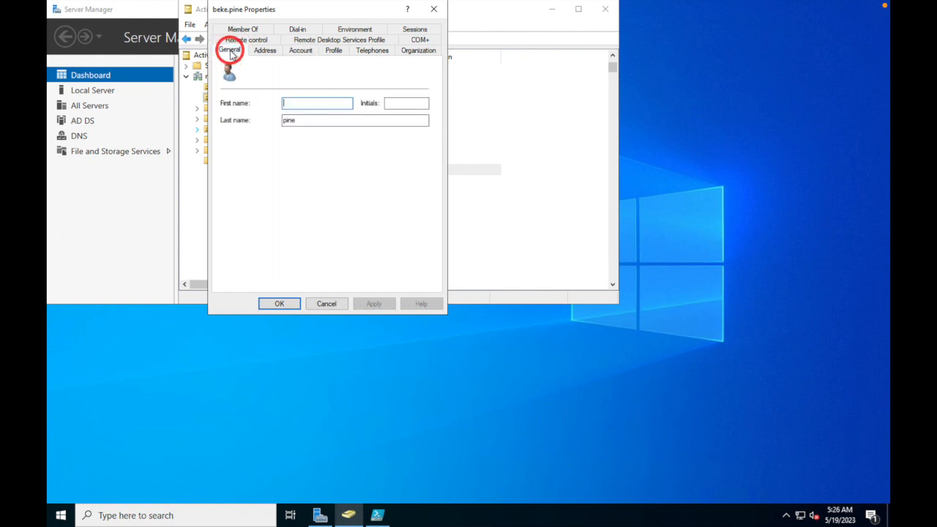
left_click(431, 13)
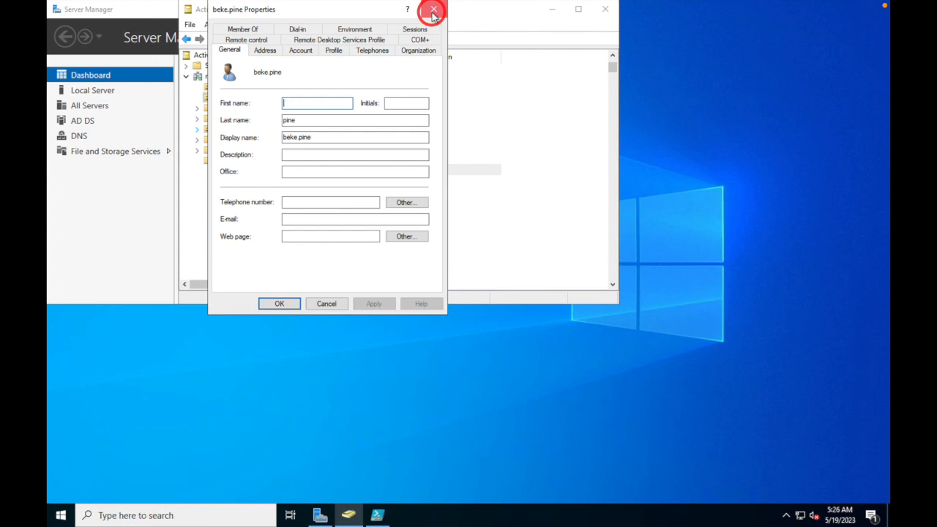
- Reopen the user's Properties and confirm on the Account tab that the account isn't locked
right_click(322, 172)
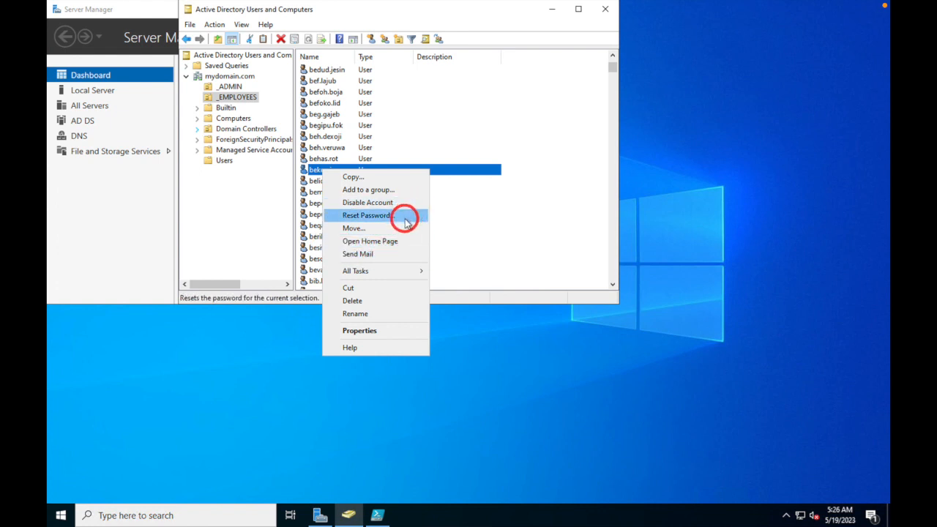
left_click(373, 333)
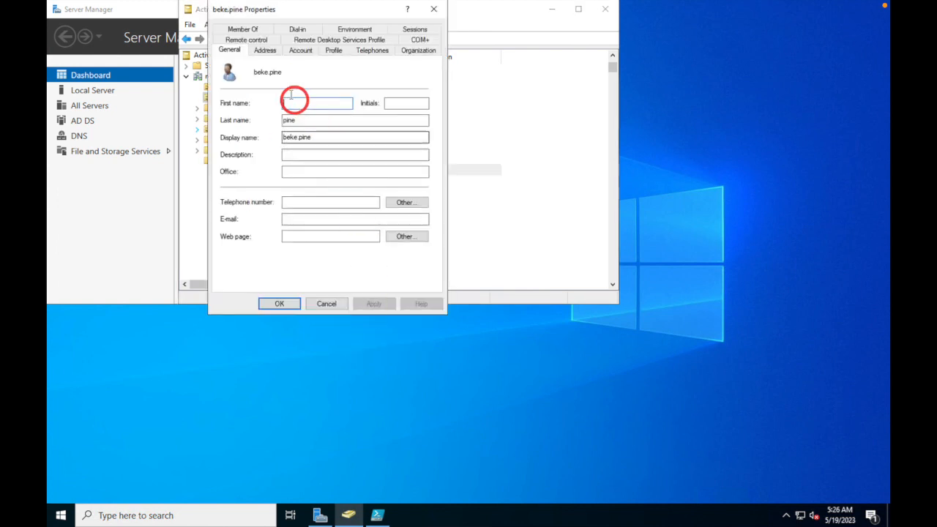
left_click(300, 51)
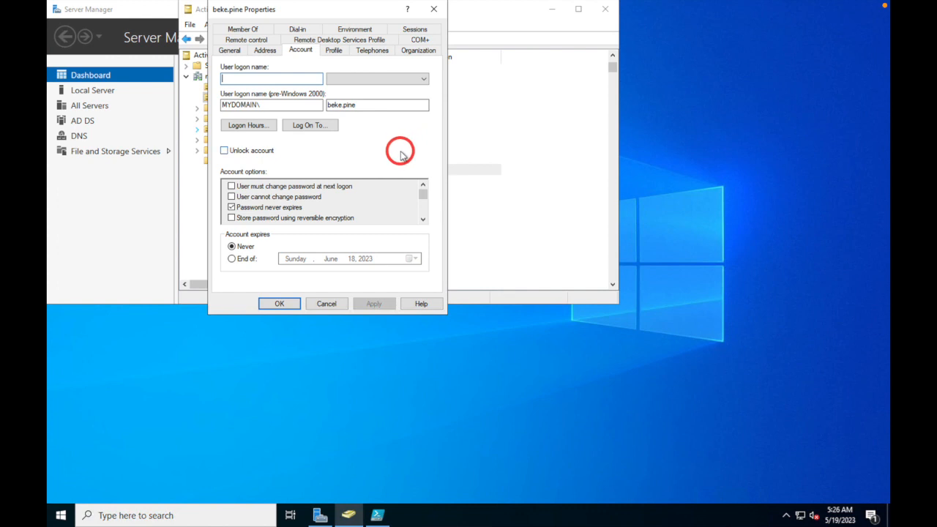
left_click(433, 9)
right_click(326, 170)
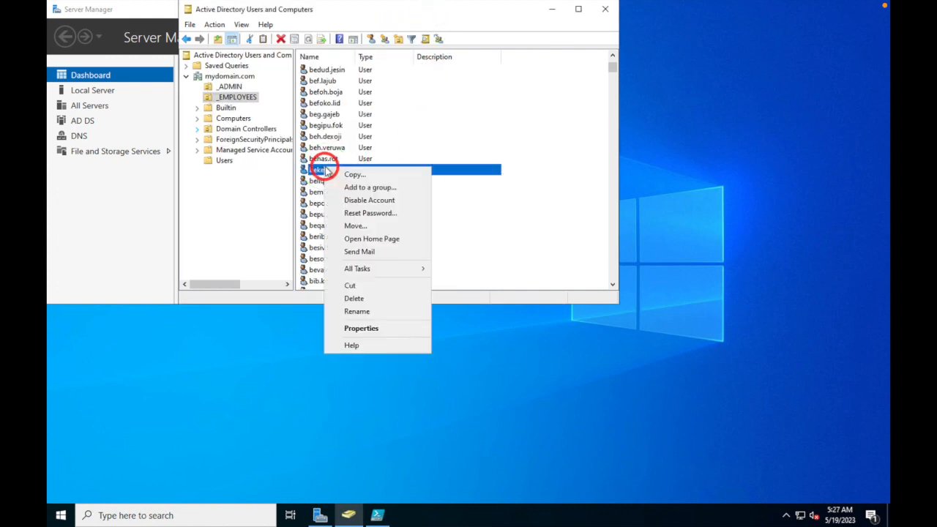
- Reset the domain user's password with Unlock the user's account ticked, and dismiss the confirmation
left_click(368, 212)
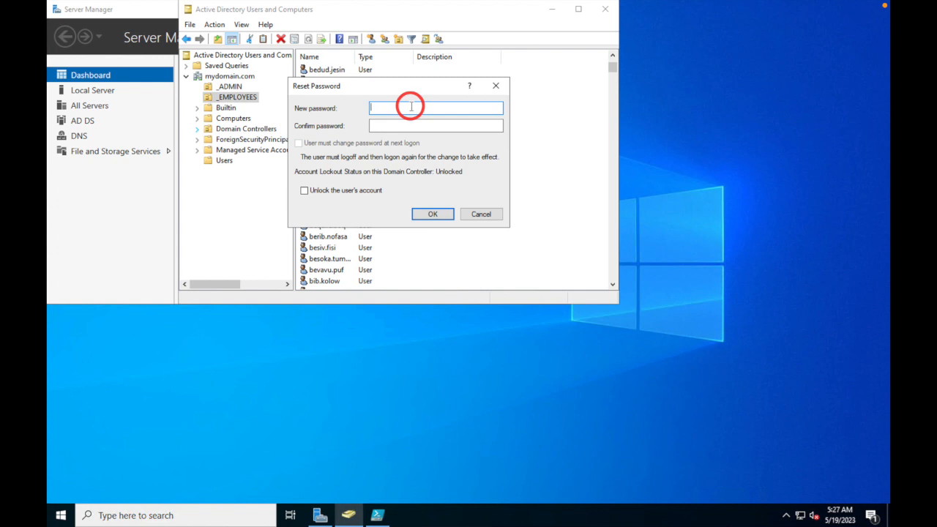
left_click(305, 190)
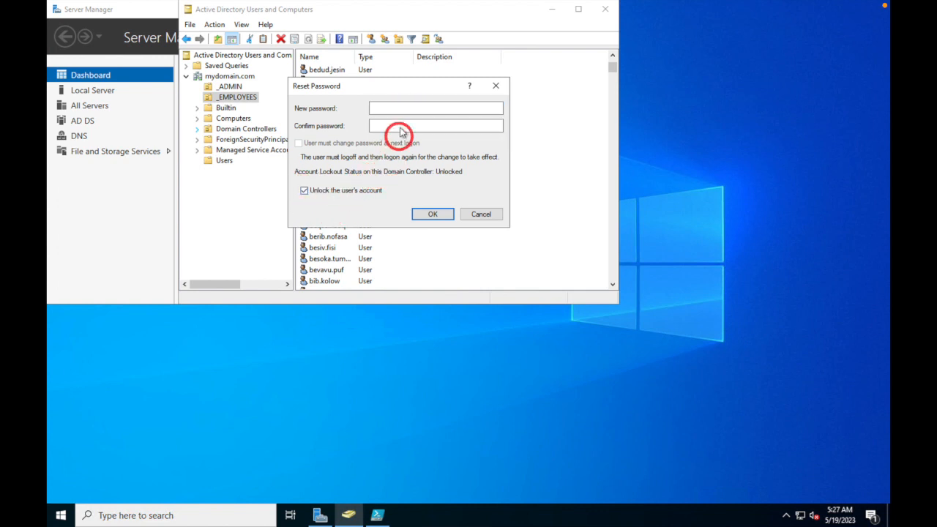
left_click(391, 108)
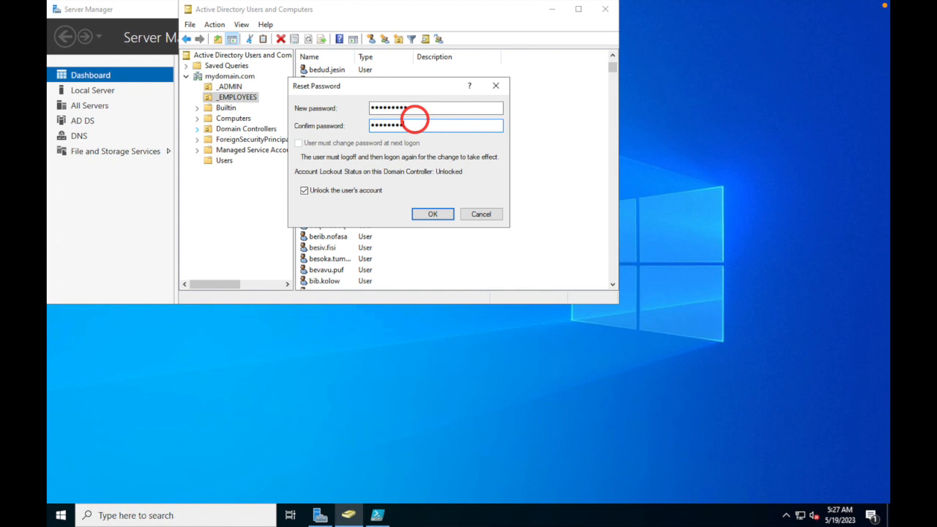
left_click(439, 218)
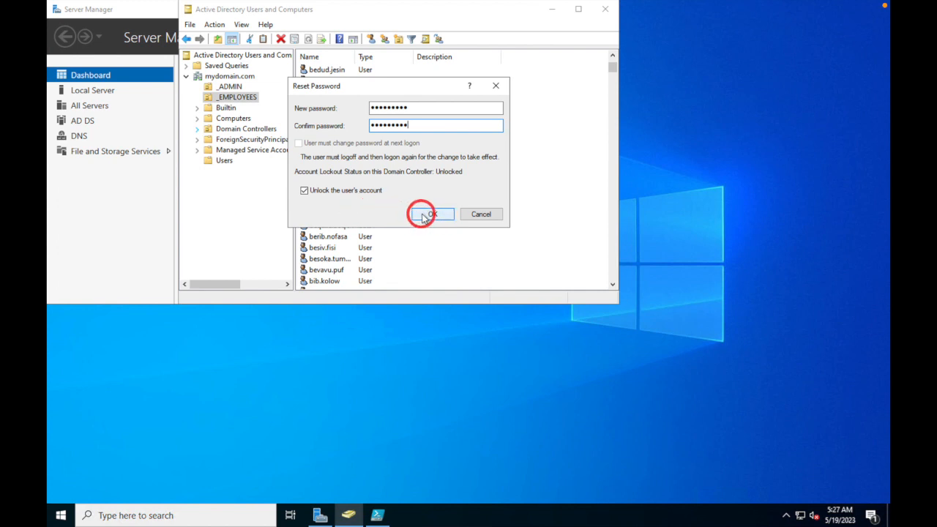
left_click(423, 213)
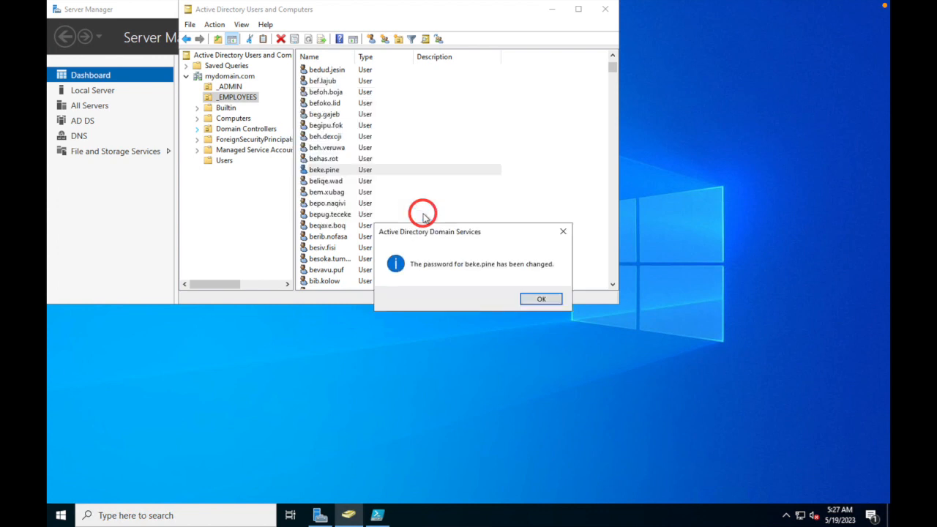
left_click(537, 299)
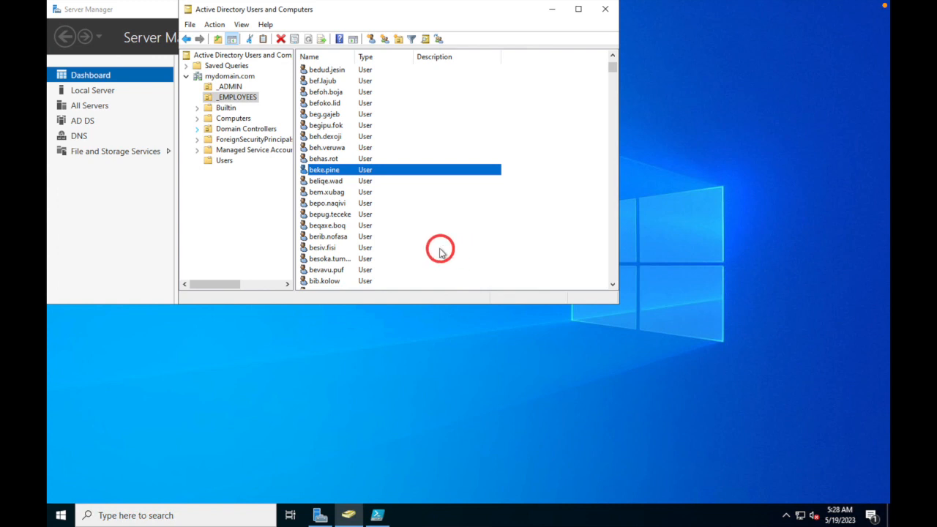
- Exit full screen using the Mac menu bar so DC1 becomes a window over the Azure portal
scroll(403, 248, "down", 1)
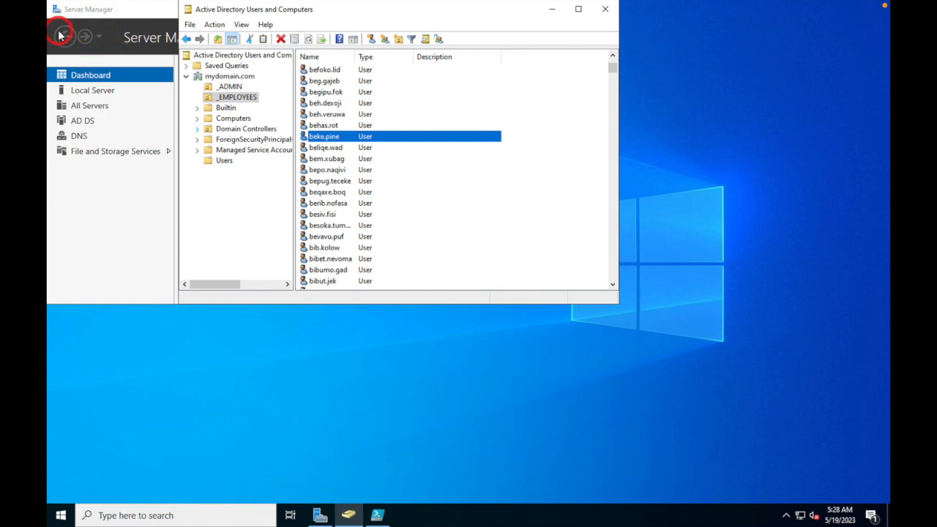
mouse_move(64, 6)
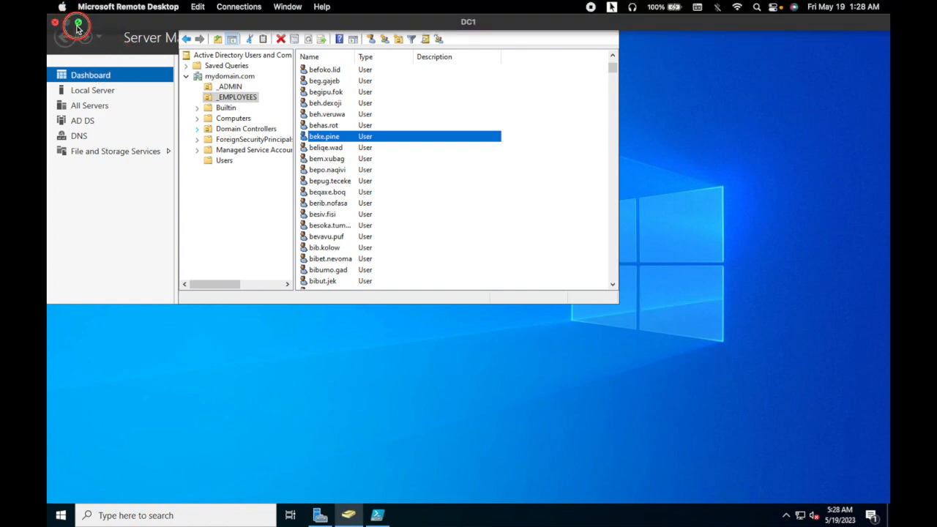
left_click(78, 27)
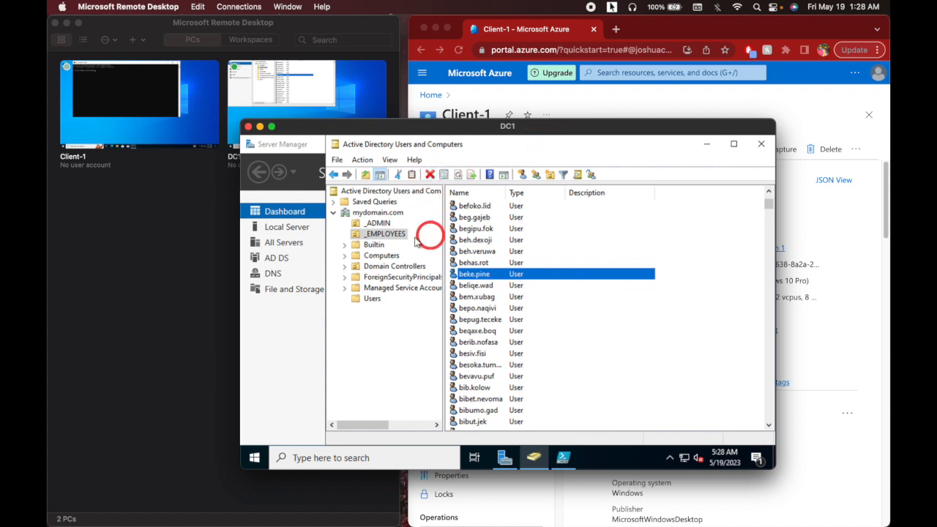
- Sign out of DC1 by running logoff in Command Prompt and choosing Sign out anyway
left_click(694, 103)
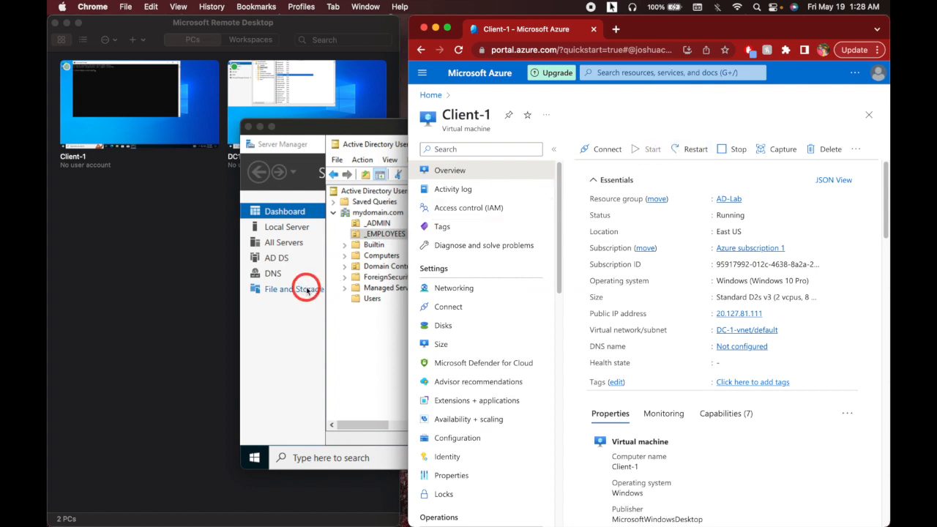
left_click(304, 331)
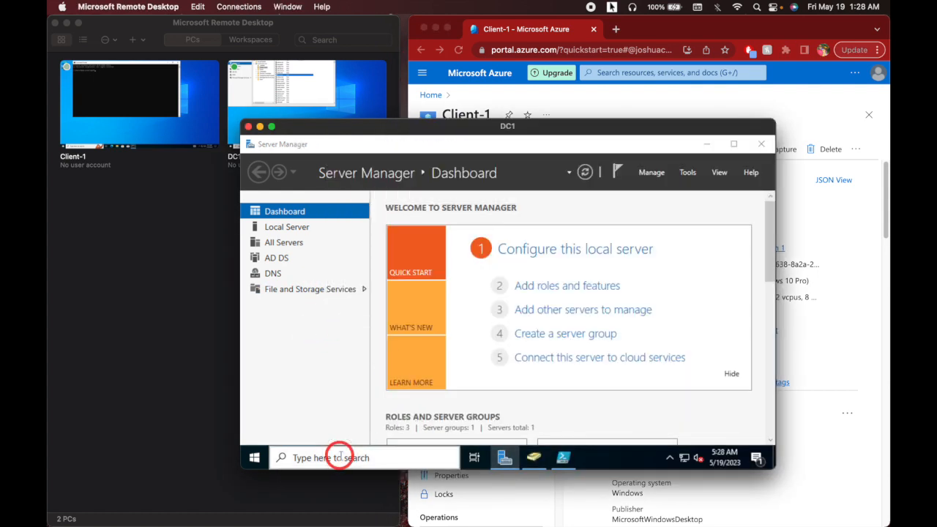
left_click(334, 455)
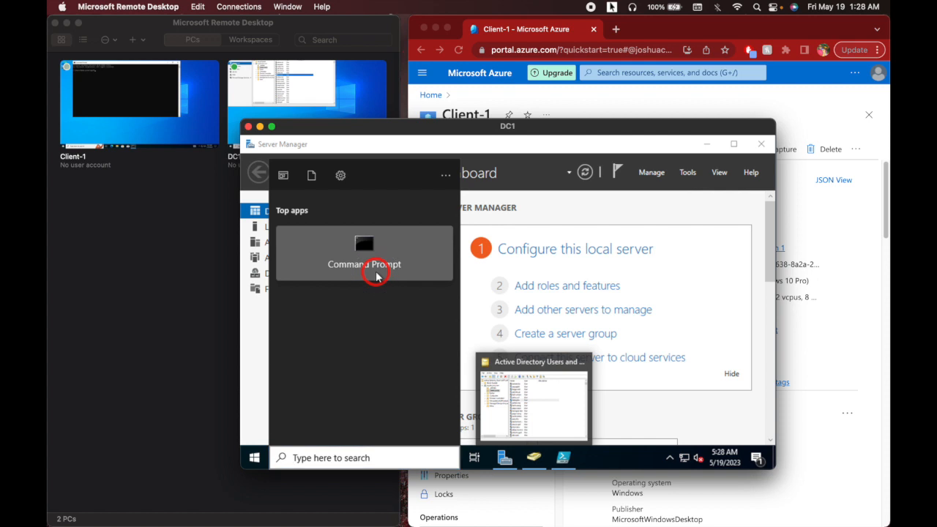
left_click(378, 272)
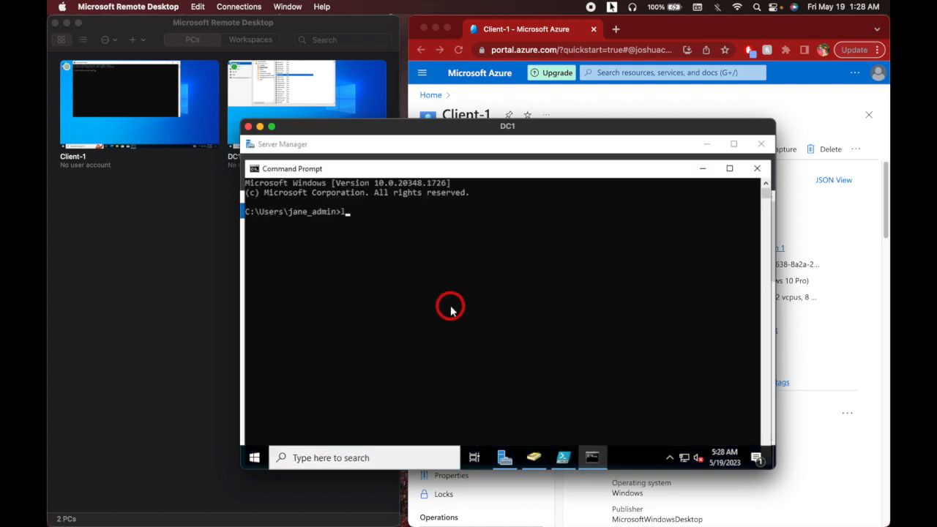
key("Return")
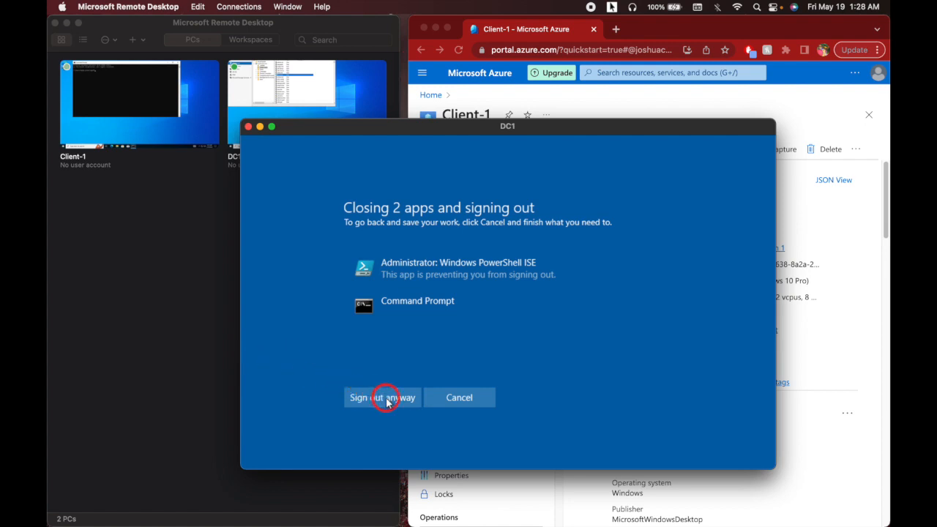
left_click(387, 402)
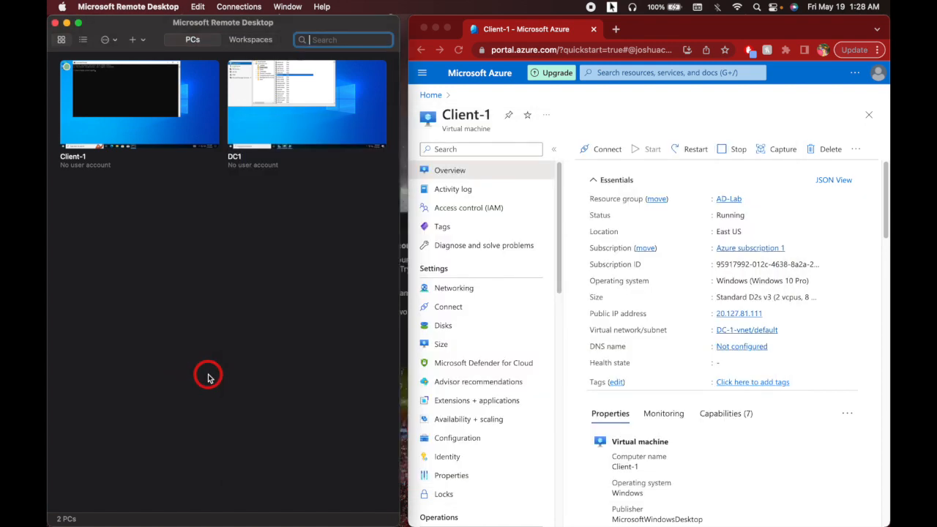
- Move the Remote Desktop window aside and cancel the failed Client-1 sign-in prompt
left_click(272, 32)
left_click_drag(273, 32, 240, 45)
left_click(384, 340)
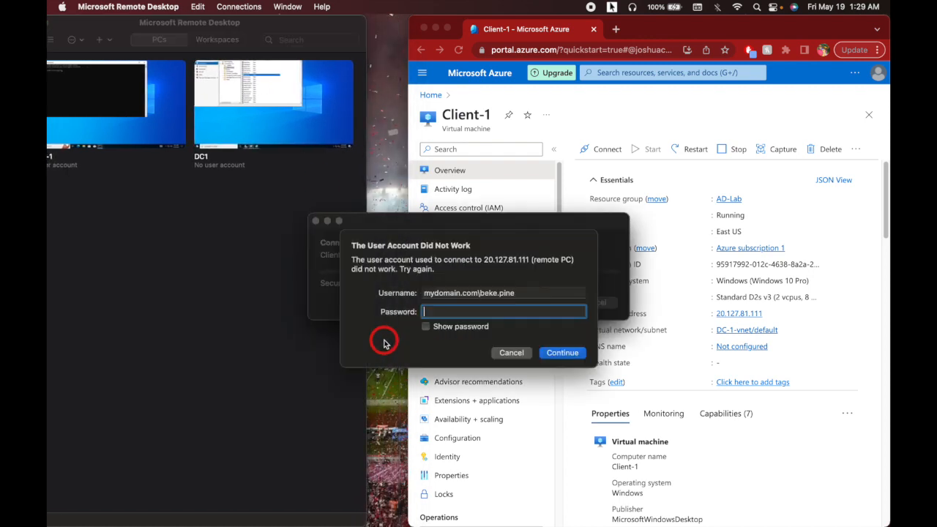
left_click(512, 352)
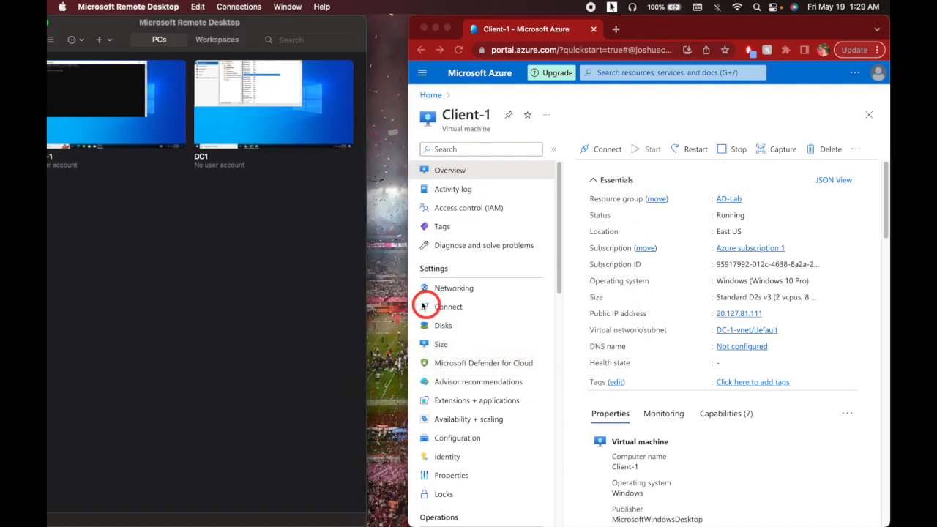
left_click_drag(254, 29, 318, 30)
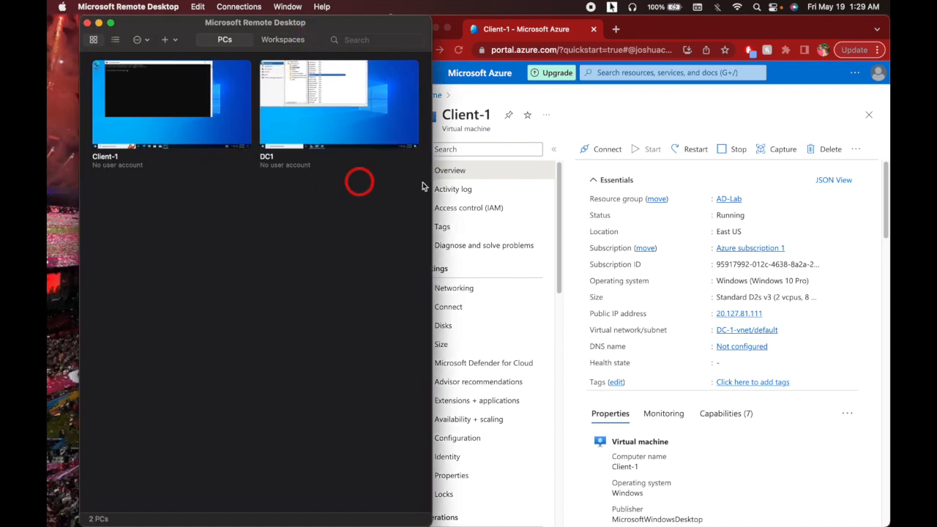
left_click(727, 150)
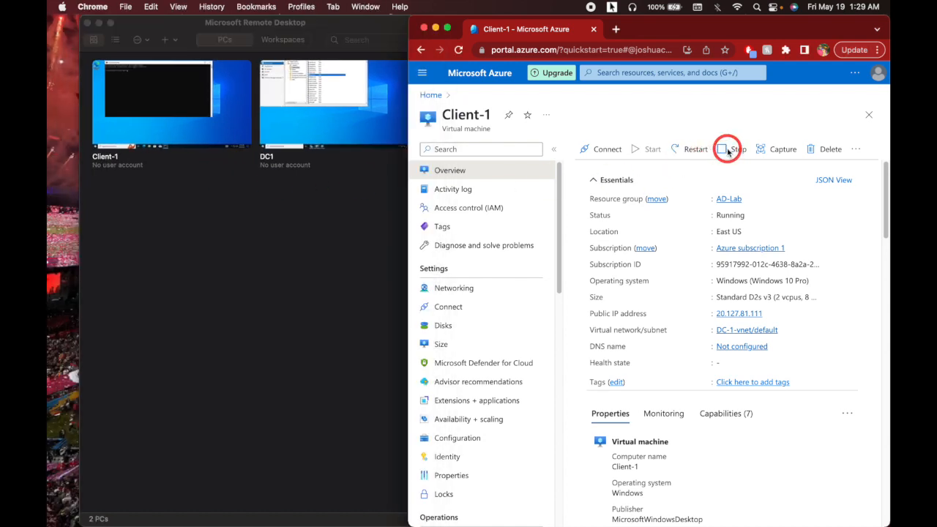
- Stop the Client-1 VM, then open DC-1 from Home and stop it too, confirming each
left_click(723, 152)
left_click(598, 211)
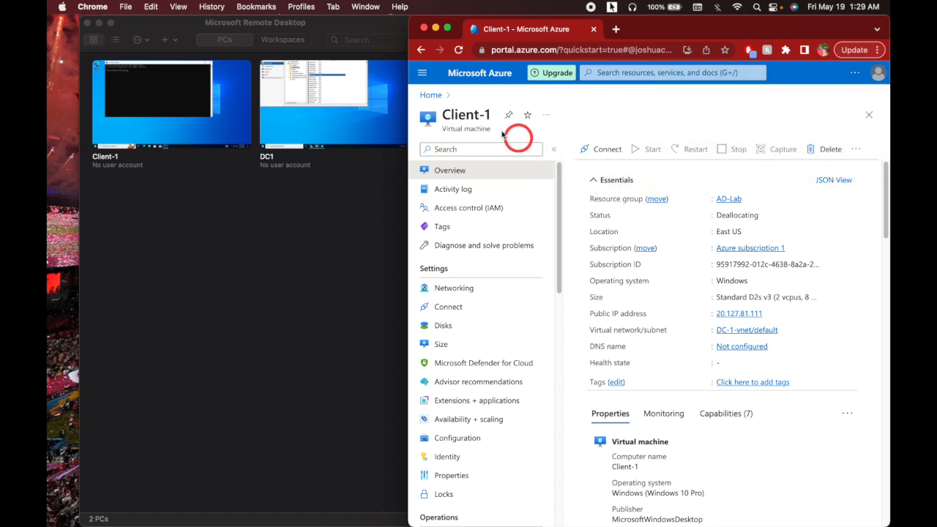
left_click(429, 96)
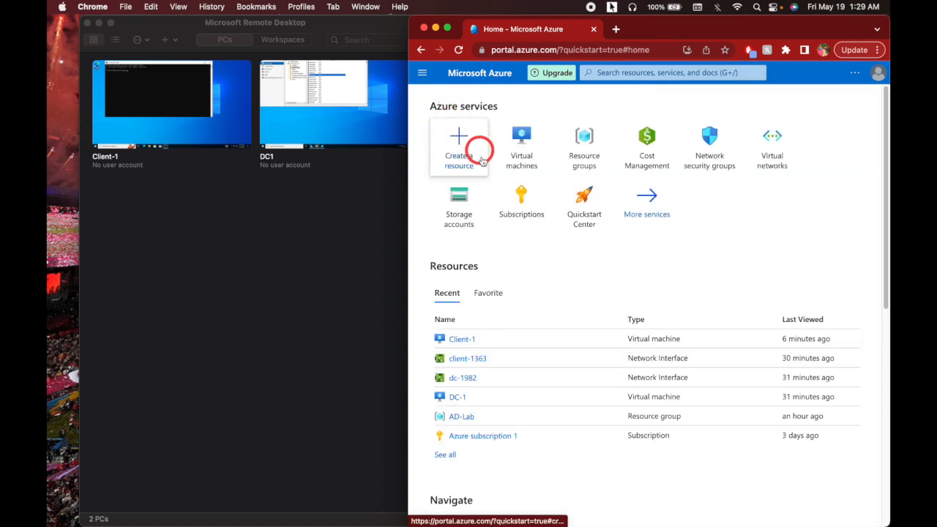
left_click(453, 398)
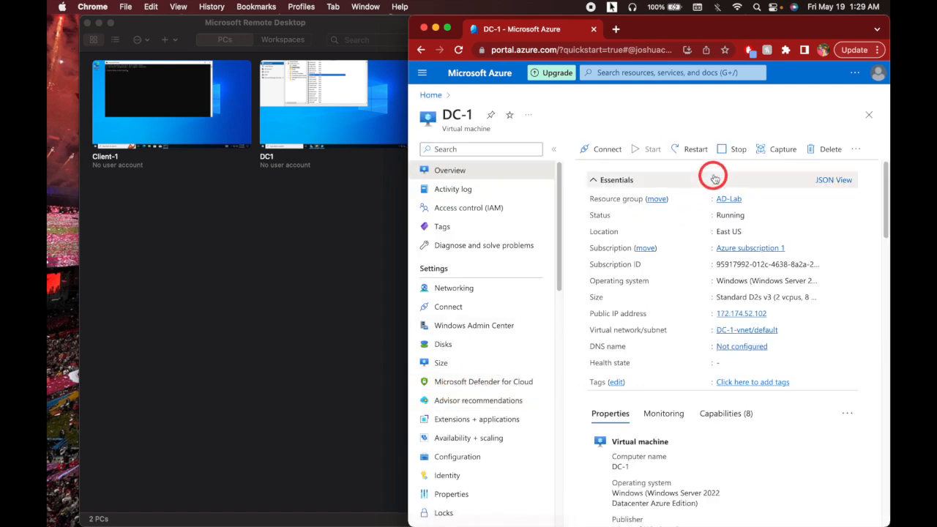
left_click(729, 148)
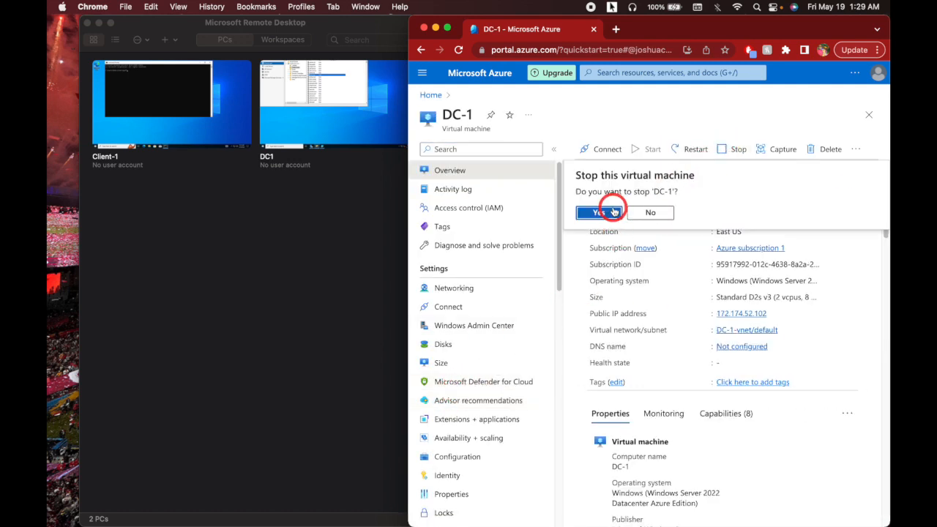
left_click(601, 212)
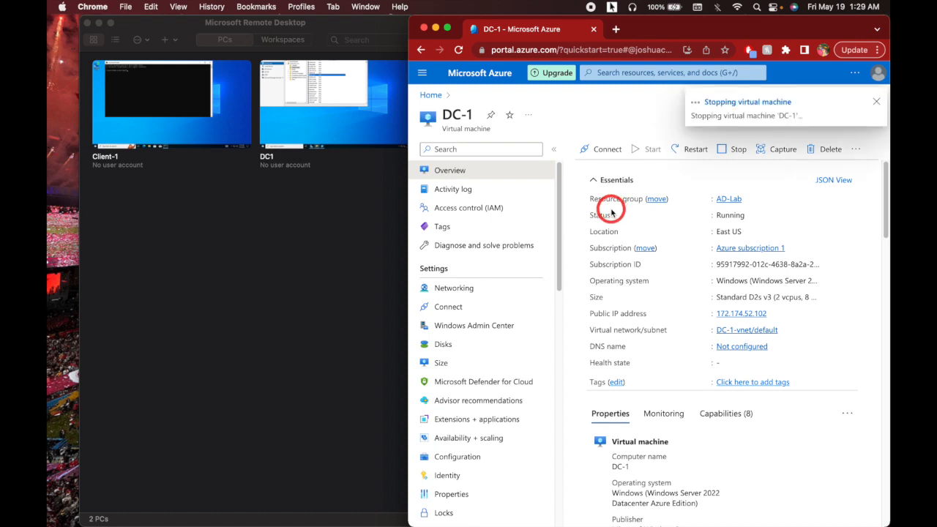